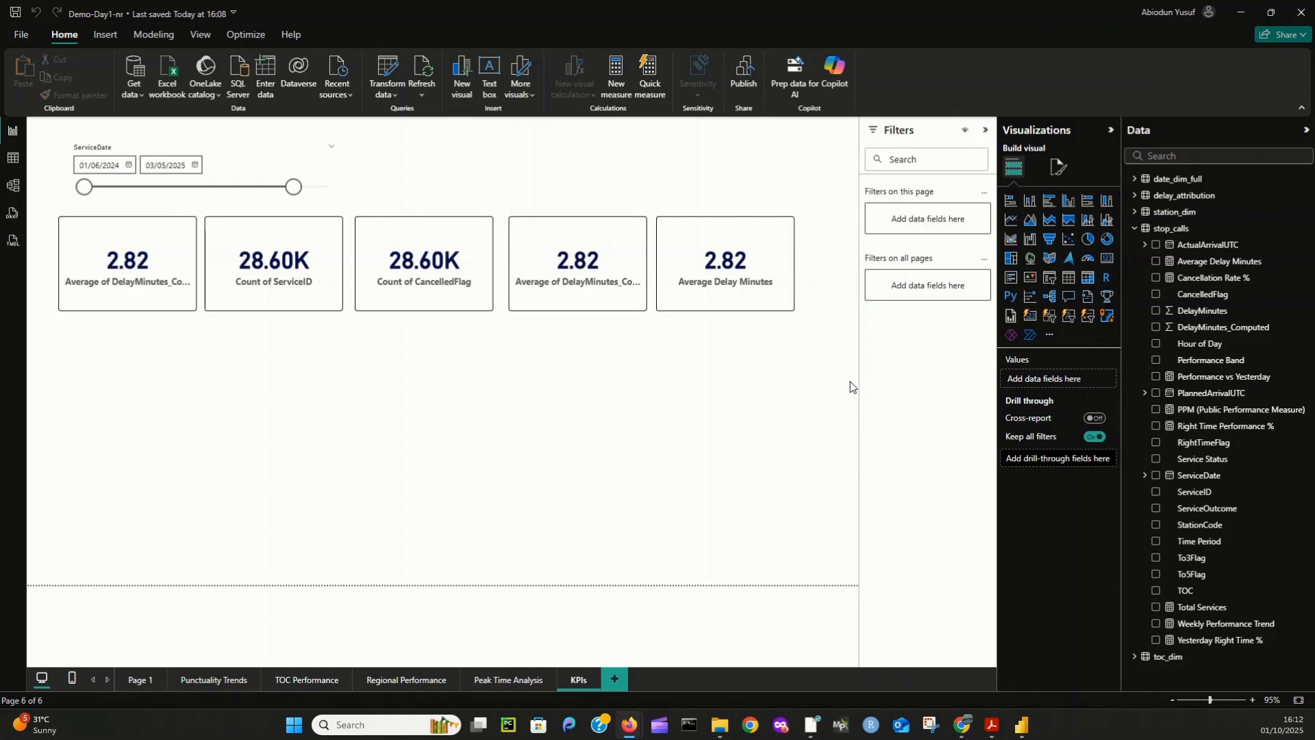
- Create a new measure named On Time Services in the stop_calls table and start its formula with the CALCULATE function
{"action": "right_click", "coordinate": [1189, 233]}
{"action": "left_click", "coordinate": [365, 225]}
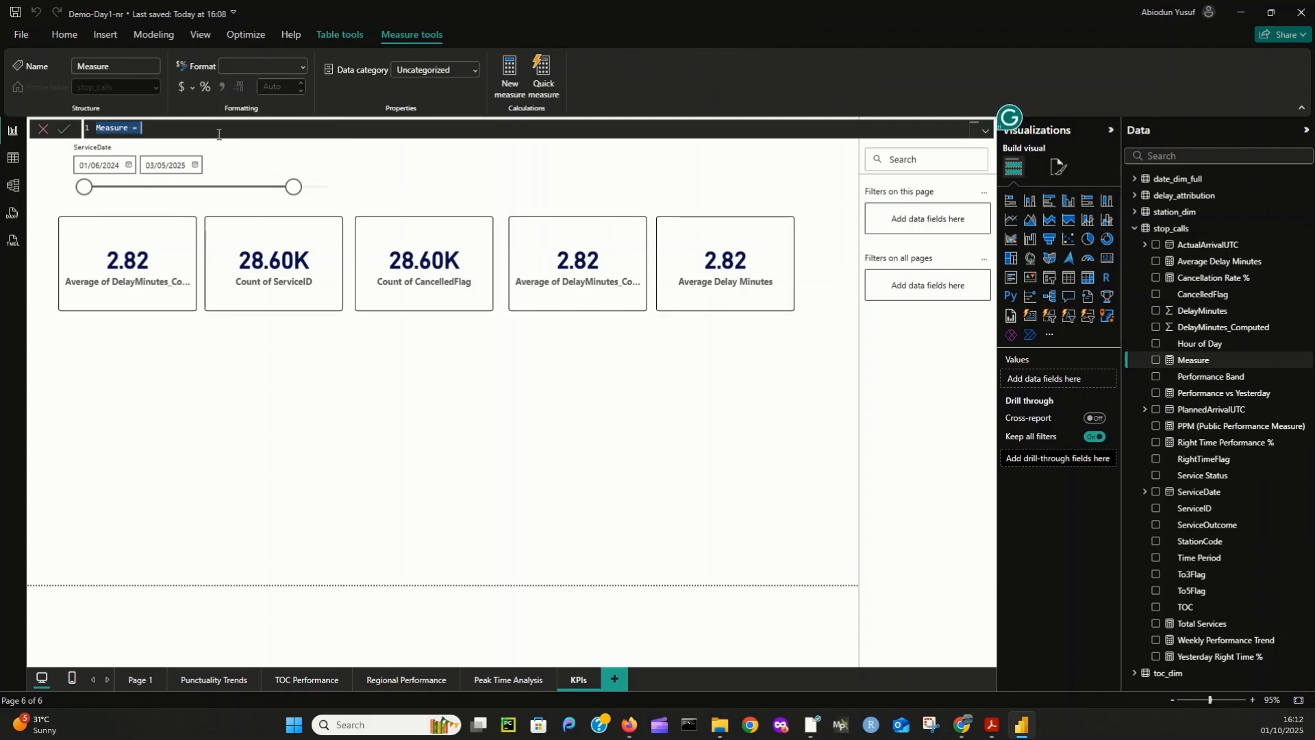
{"action": "type", "text": "On"}
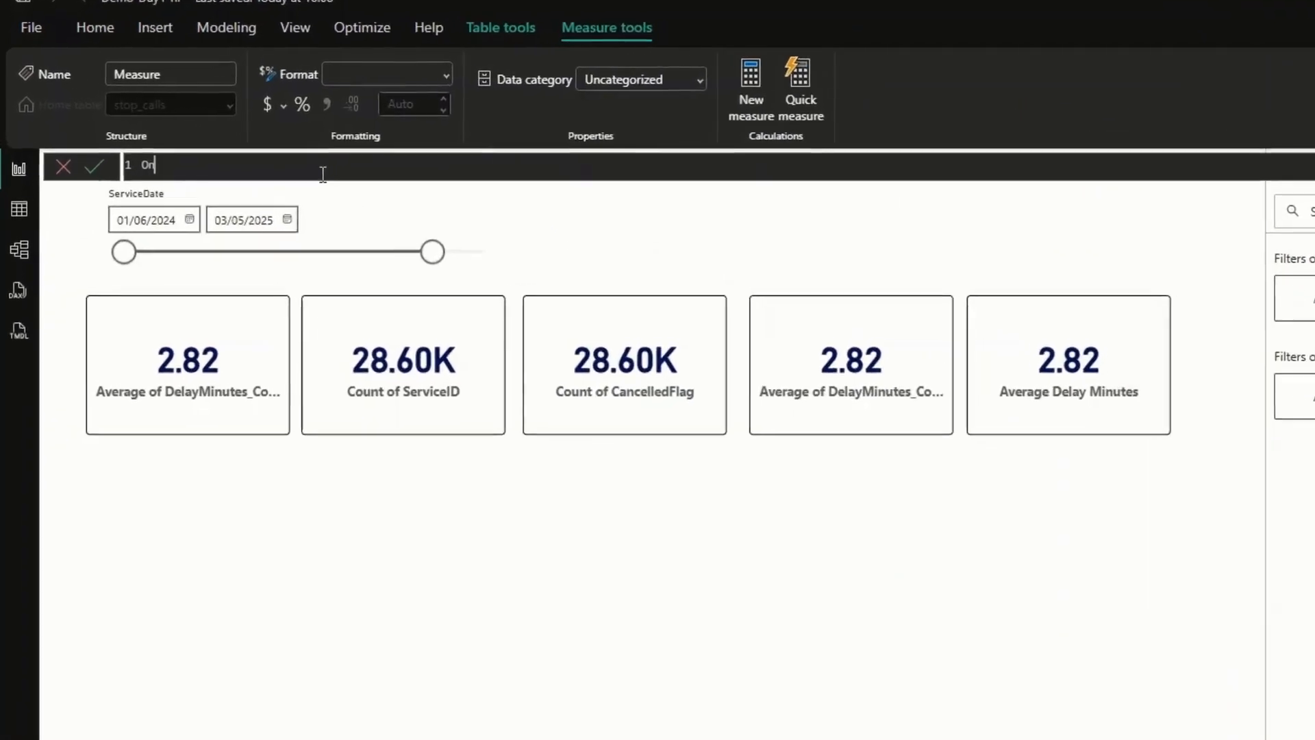
{"action": "type", "text": " Time "}
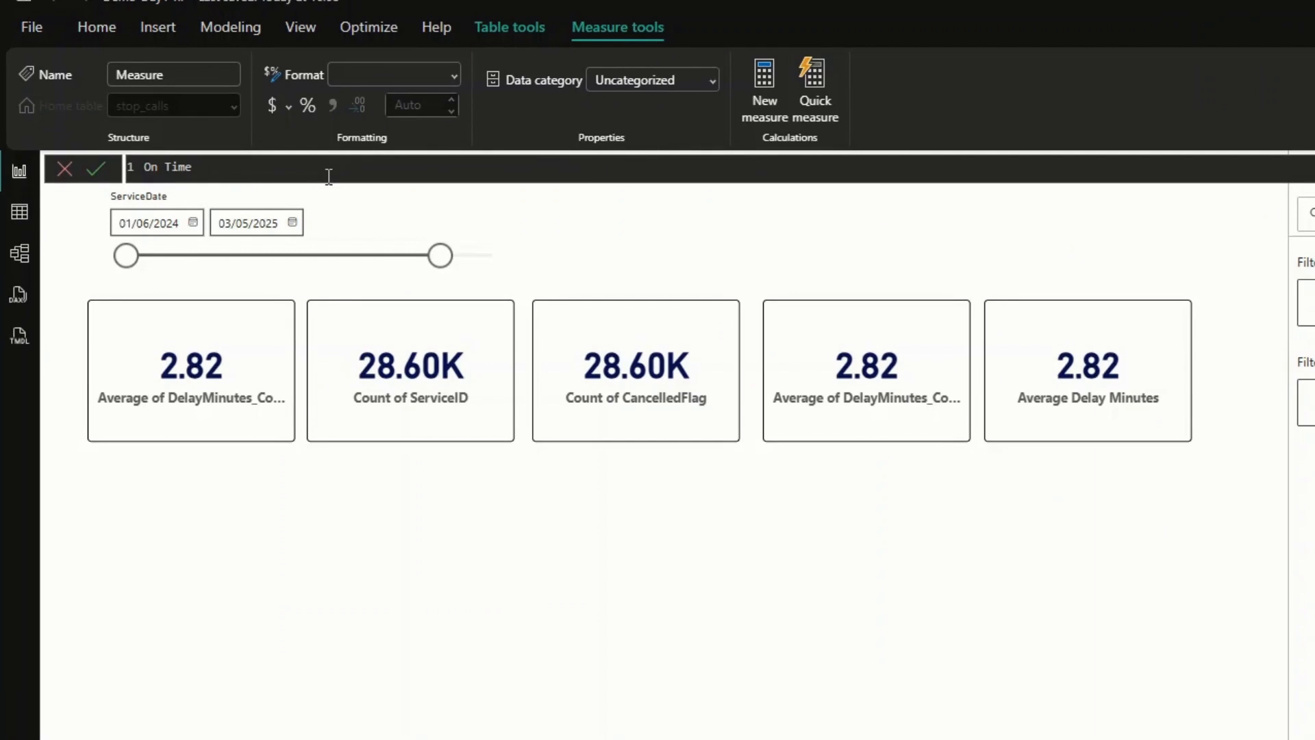
{"action": "type", "text": "Services = calcula"}
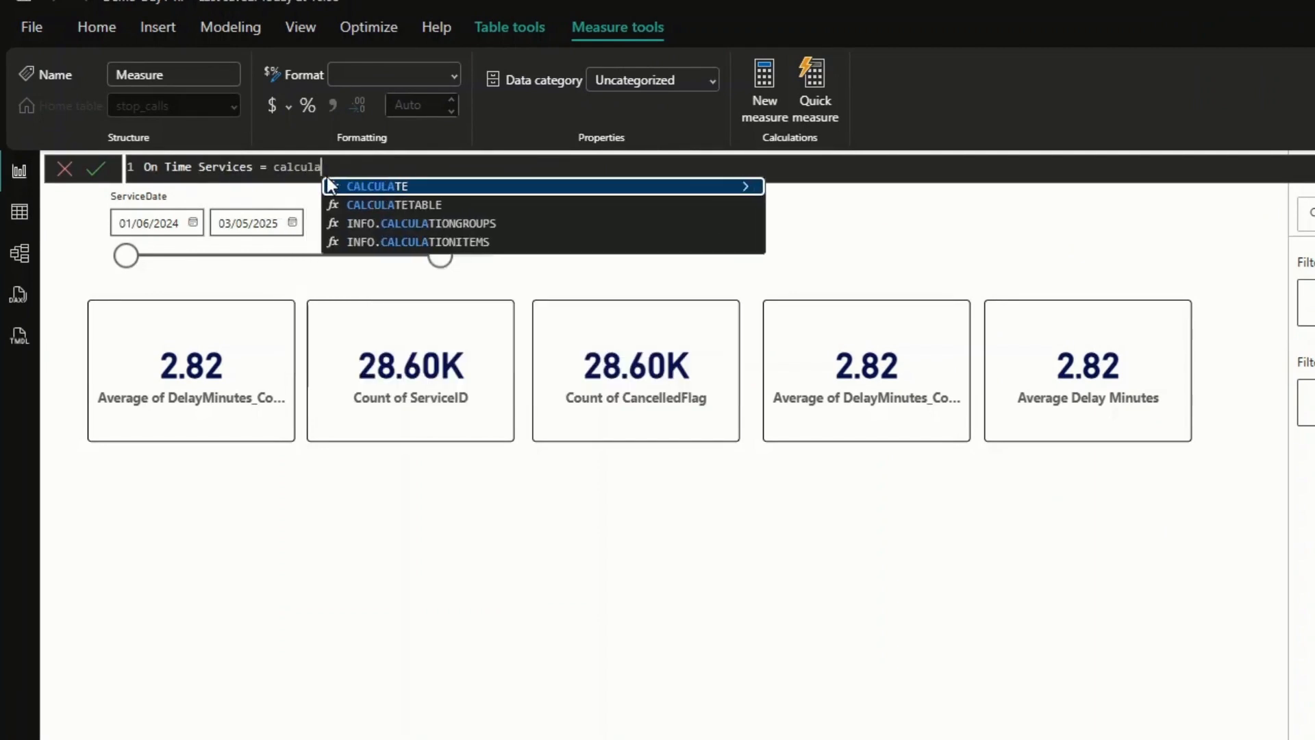
{"action": "key", "text": "Tab"}
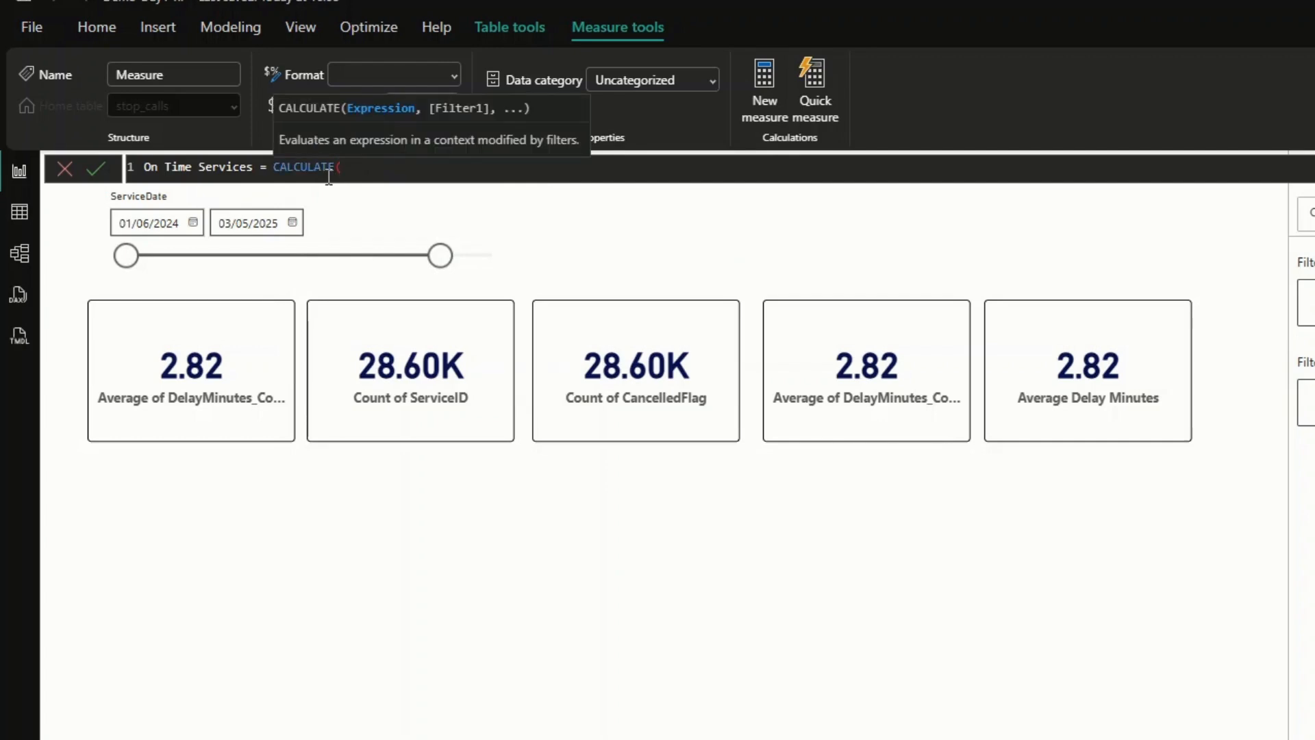
- Enter COUNTROWS(stop_calls) on a new line as the CALCULATE expression of the On Time Services measure
{"action": "key", "text": "shift+Return"}
{"action": "type", "text": "countro"}
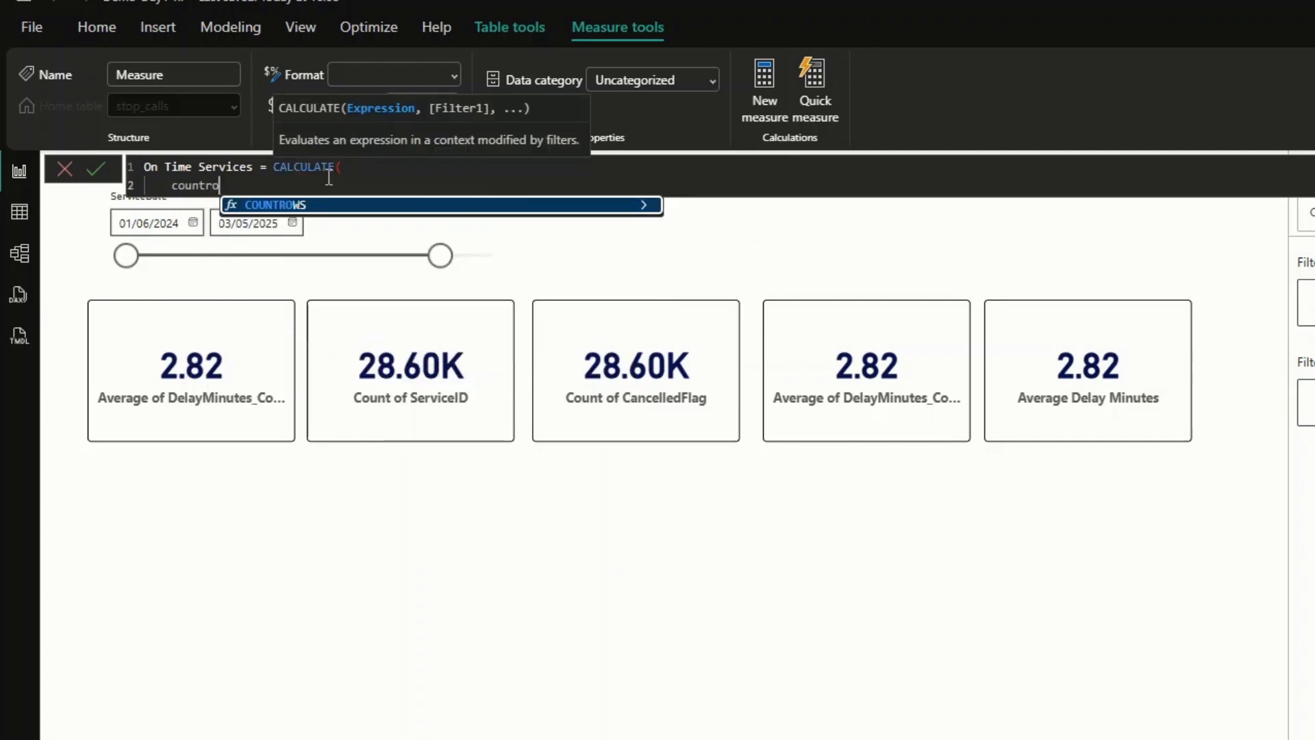
{"action": "key", "text": "Tab"}
{"action": "type", "text": "sto"}
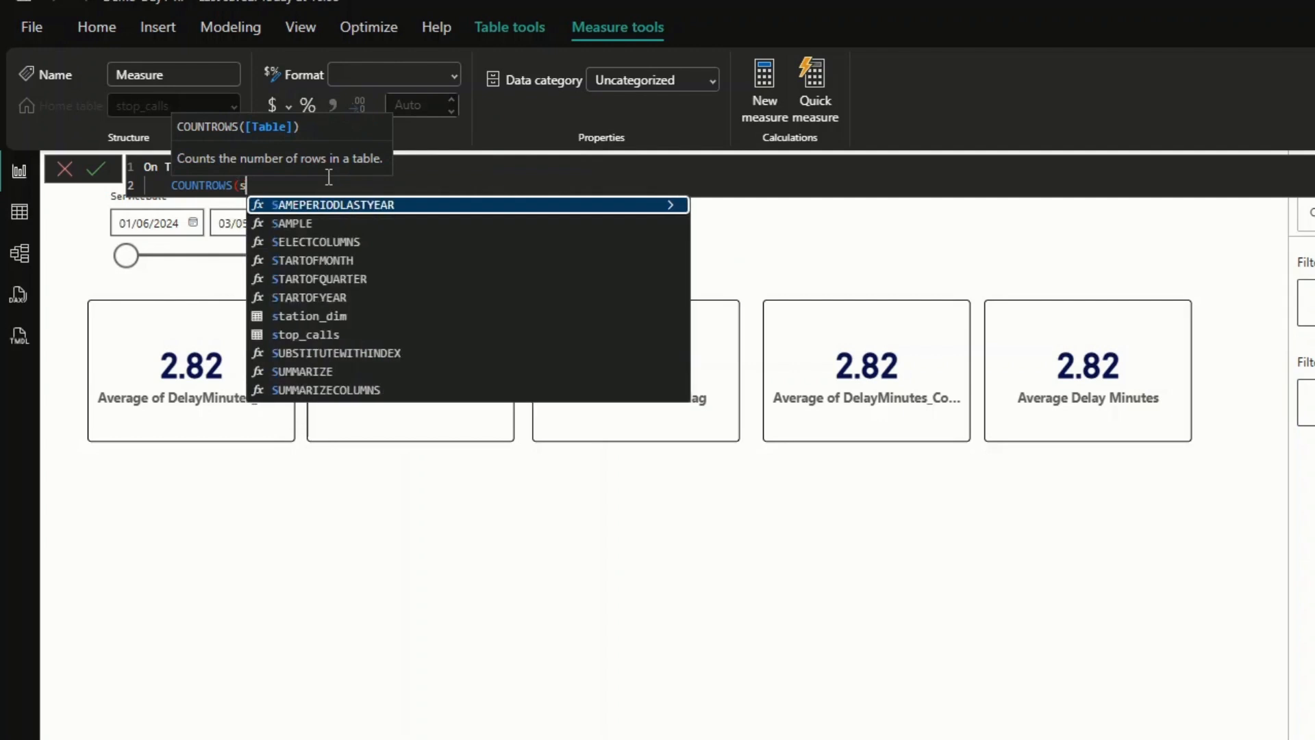
{"action": "key", "text": "Tab"}
{"action": "type", "text": ")"}
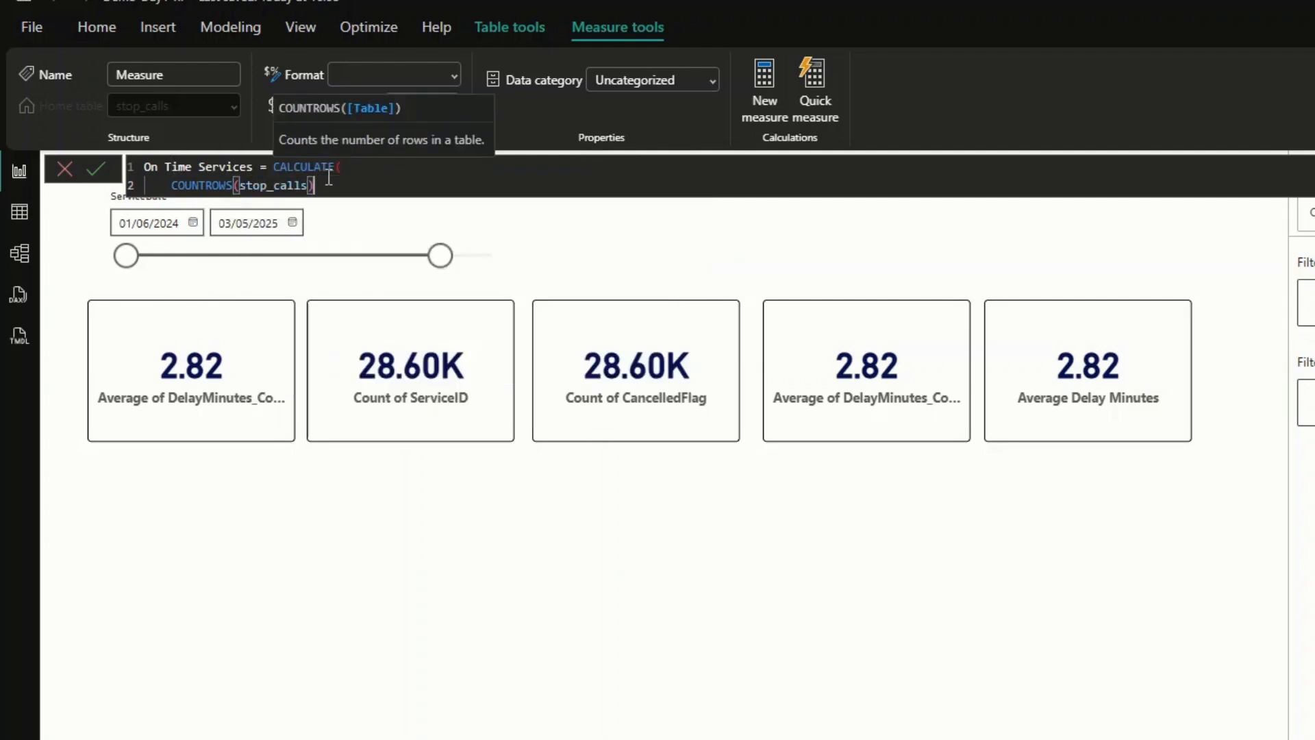
{"action": "type", "text": ","}
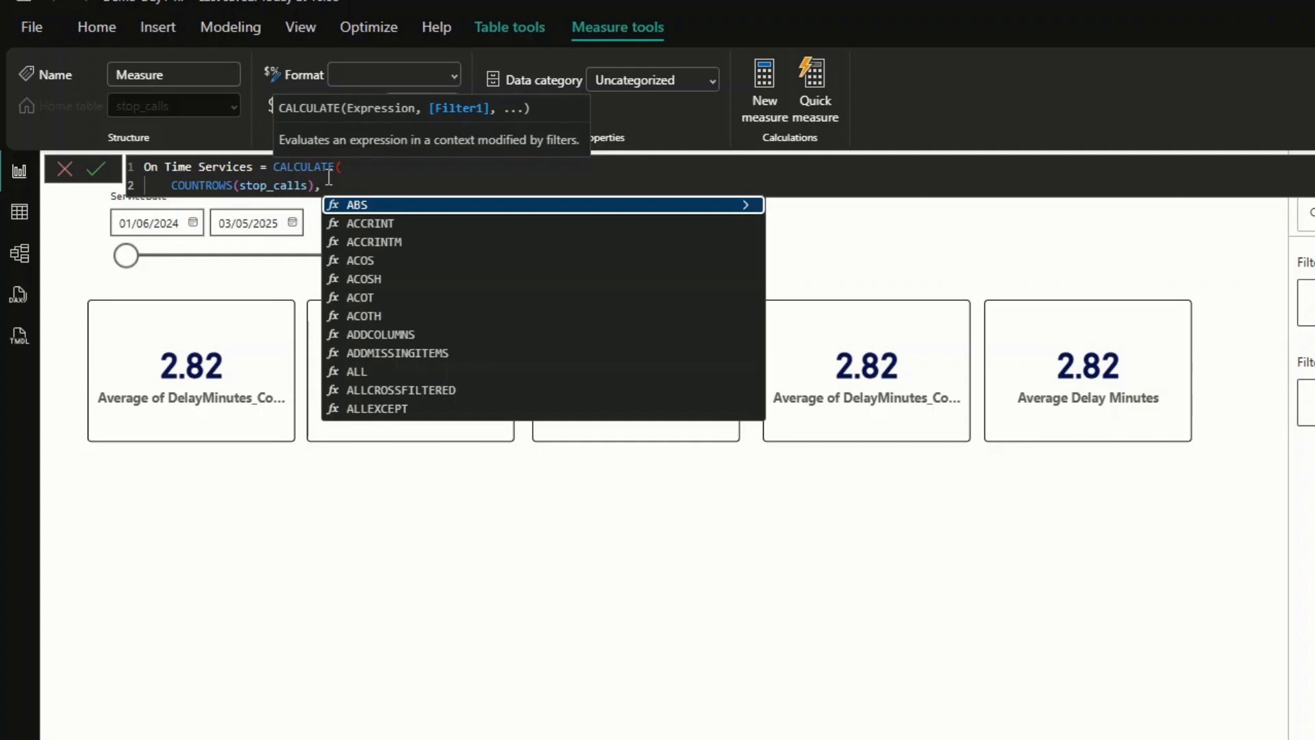
{"action": "type", "text": " stop_cal"}
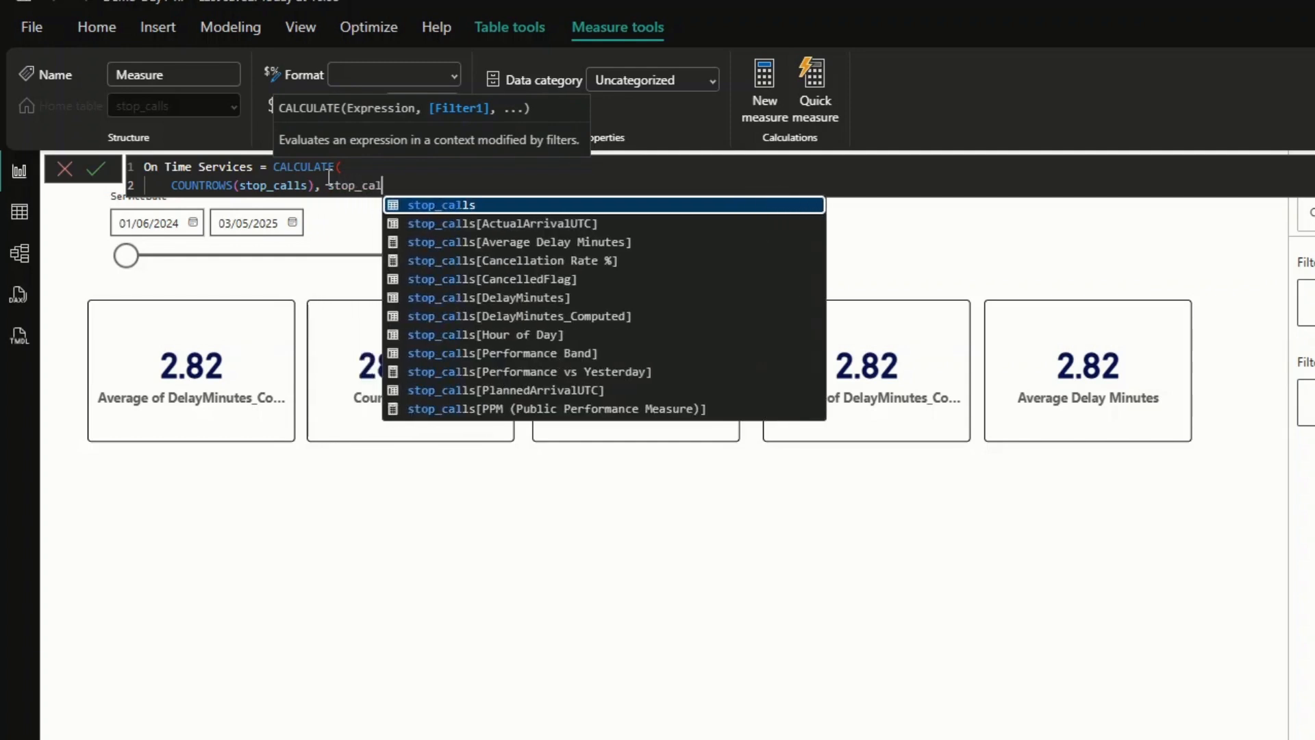
- Add the filter stop_calls[RightTimeFlag] = TRUE() to the On Time Services formula, close the parenthesis and commit the measure
{"action": "key", "text": "Down"}
{"action": "key", "text": "Down"}
{"action": "key", "text": "Down"}
{"action": "key", "text": "Down"}
{"action": "key", "text": "Down"}
{"action": "key", "text": "Down"}
{"action": "key", "text": "Down"}
{"action": "key", "text": "Down"}
{"action": "key", "text": "Down"}
{"action": "key", "text": "Down"}
{"action": "key", "text": "Down"}
{"action": "key", "text": "Down"}
{"action": "key", "text": "Down"}
{"action": "key", "text": "Down"}
{"action": "key", "text": "Down"}
{"action": "key", "text": "Up"}
{"action": "key", "text": "Up"}
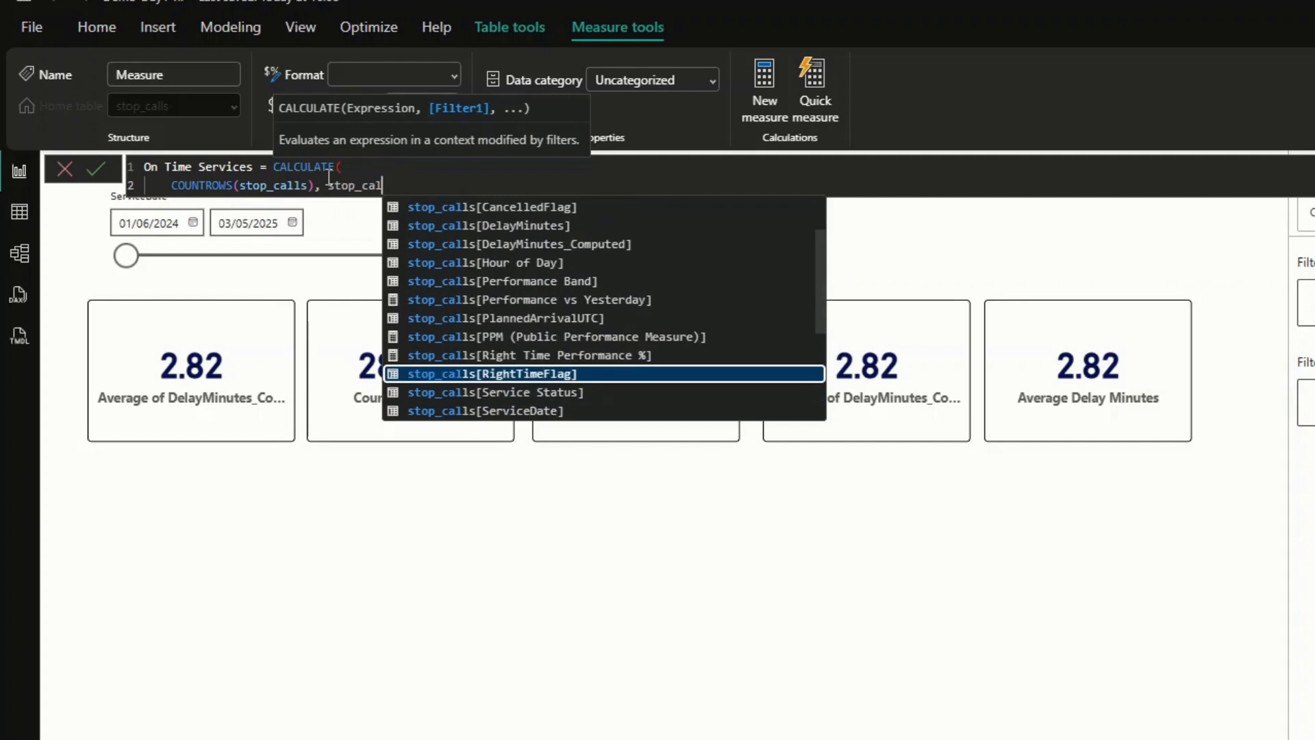
{"action": "key", "text": "Tab"}
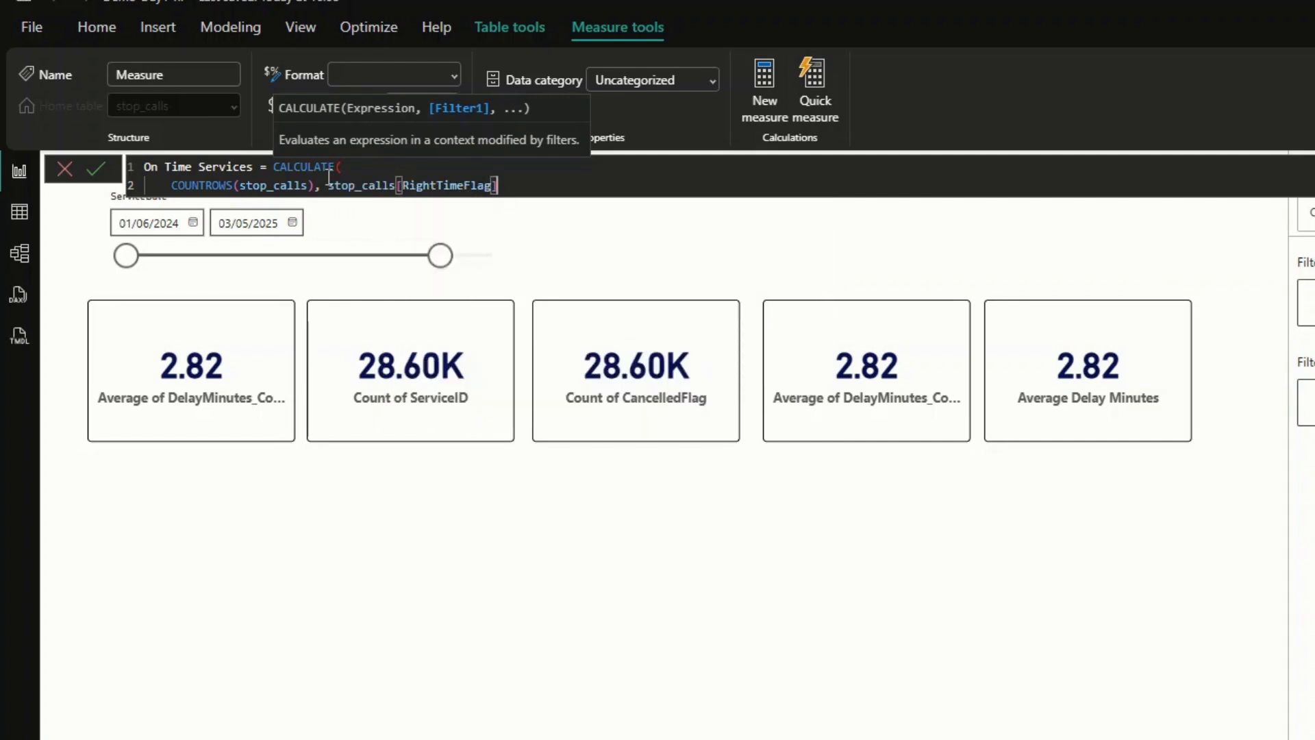
{"action": "type", "text": "= true"}
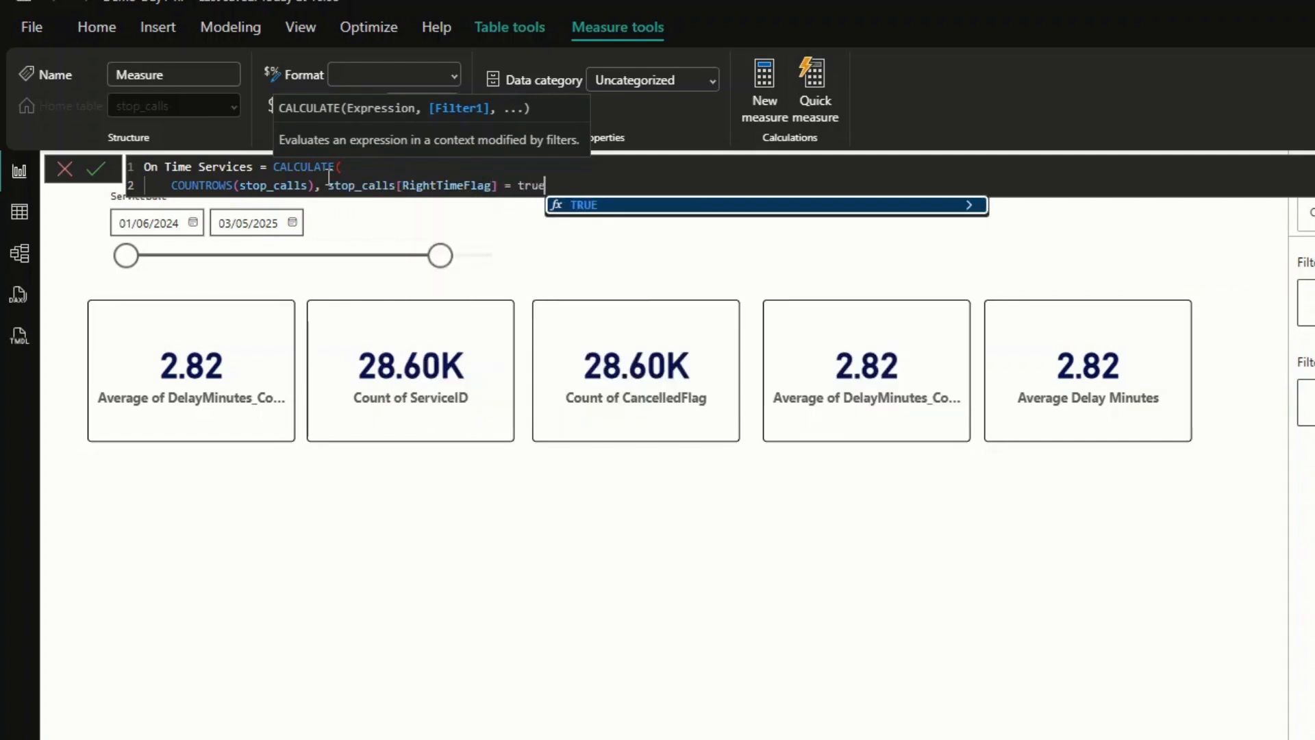
{"action": "key", "text": "Tab"}
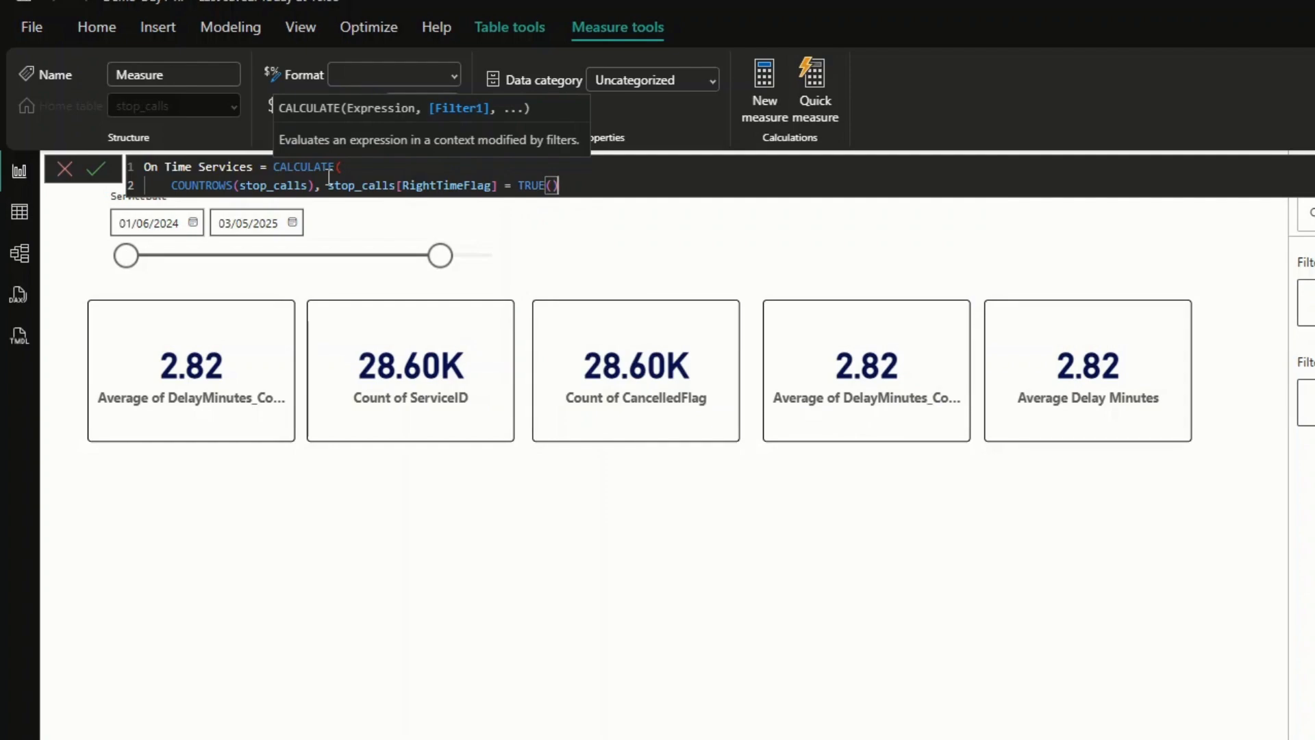
{"action": "type", "text": ")"}
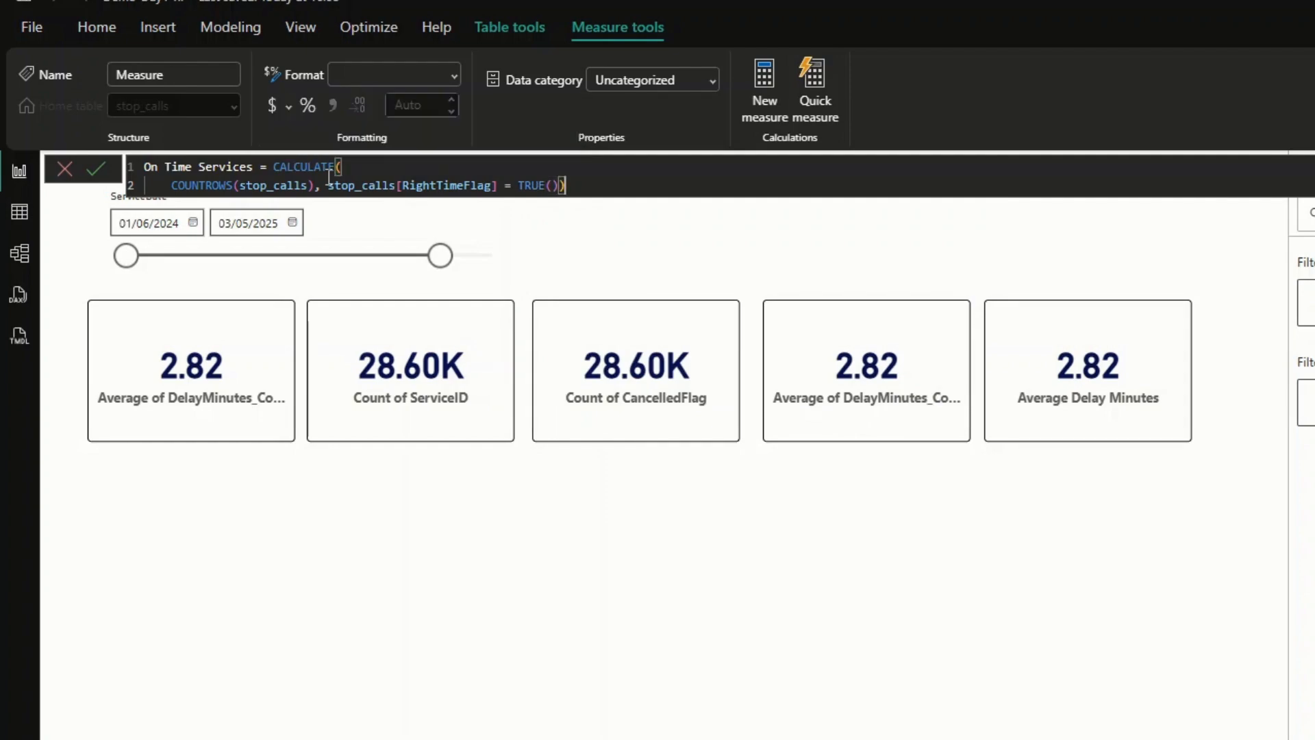
{"action": "left_click", "coordinate": [103, 171]}
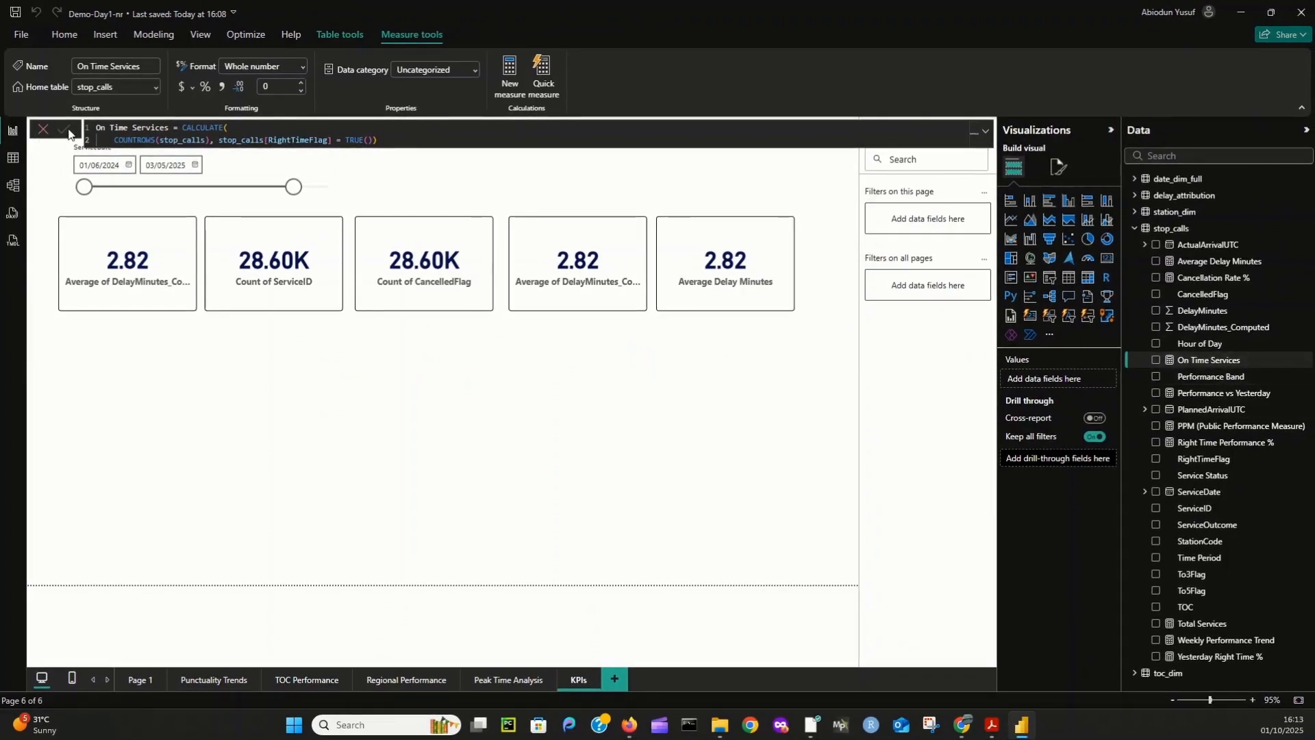
{"action": "left_click", "coordinate": [65, 131]}
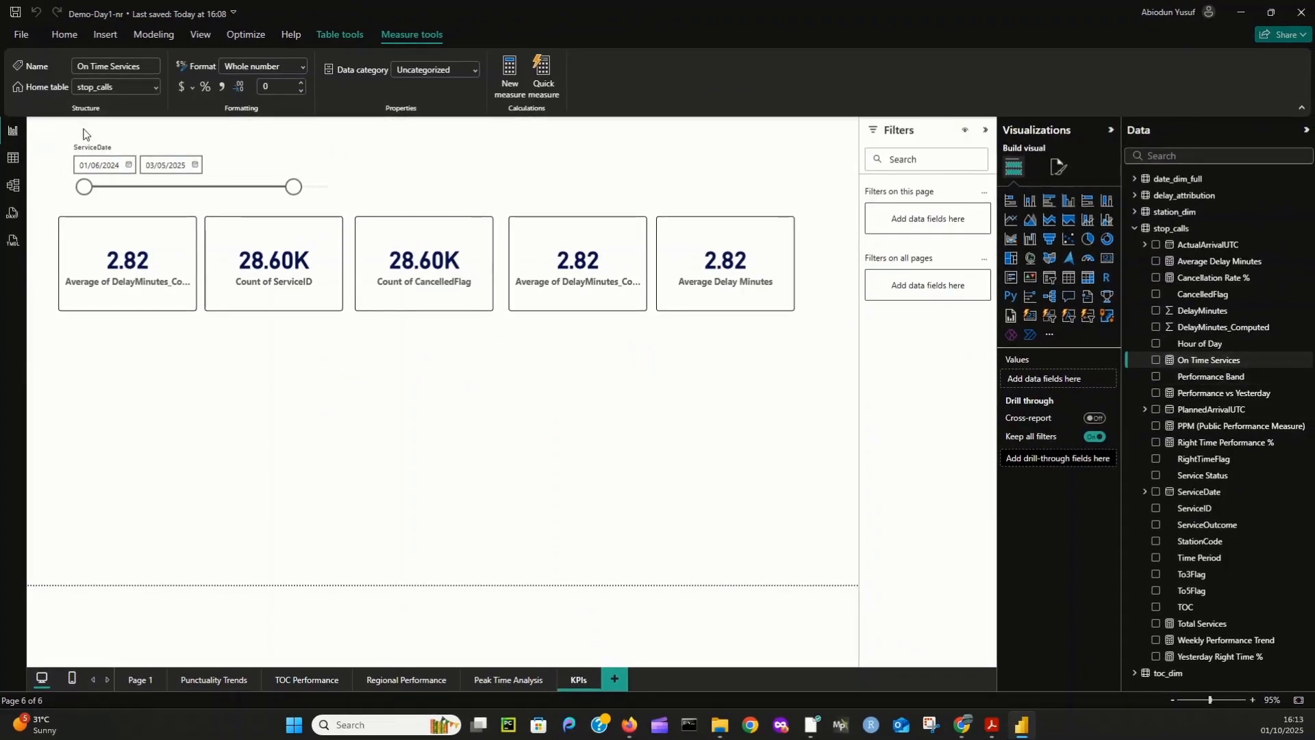
- Create another measure in stop_calls named Punctuality % and start its formula with the DIVIDE function
{"action": "right_click", "coordinate": [1191, 229]}
{"action": "left_click", "coordinate": [1206, 250]}
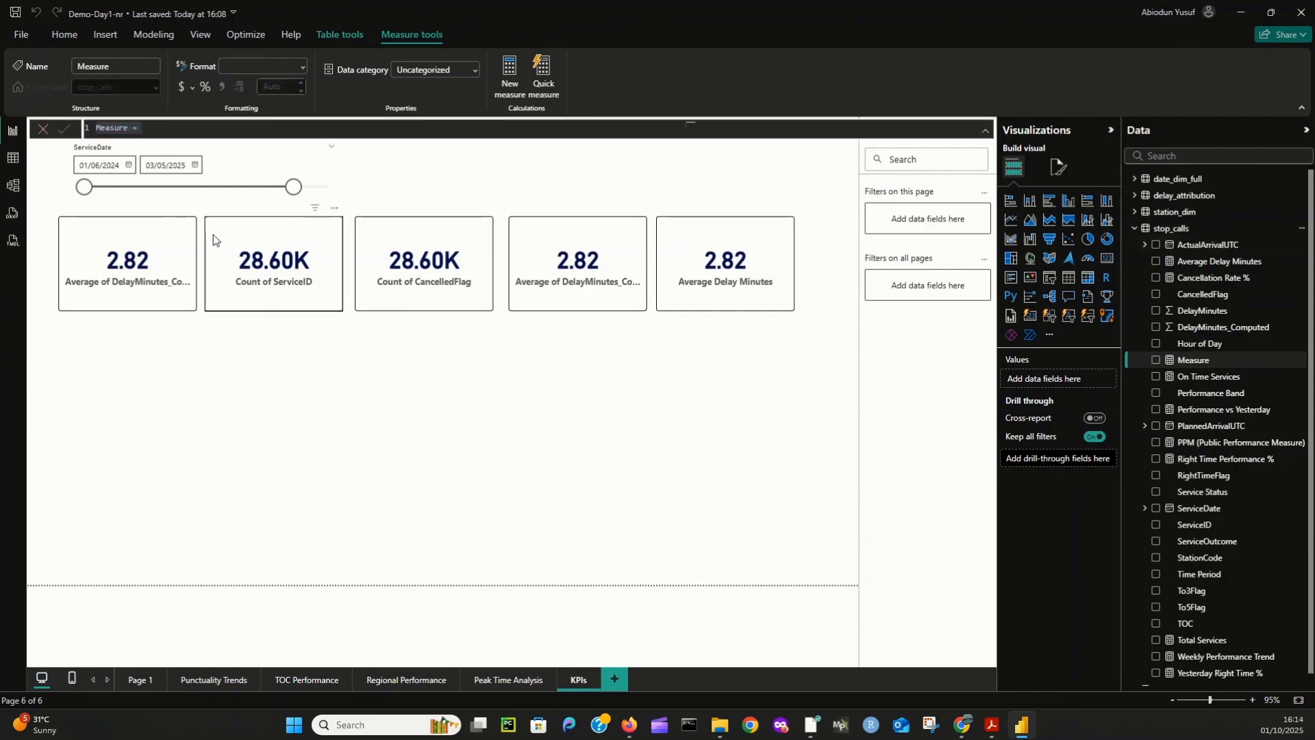
{"action": "left_click", "coordinate": [91, 128]}
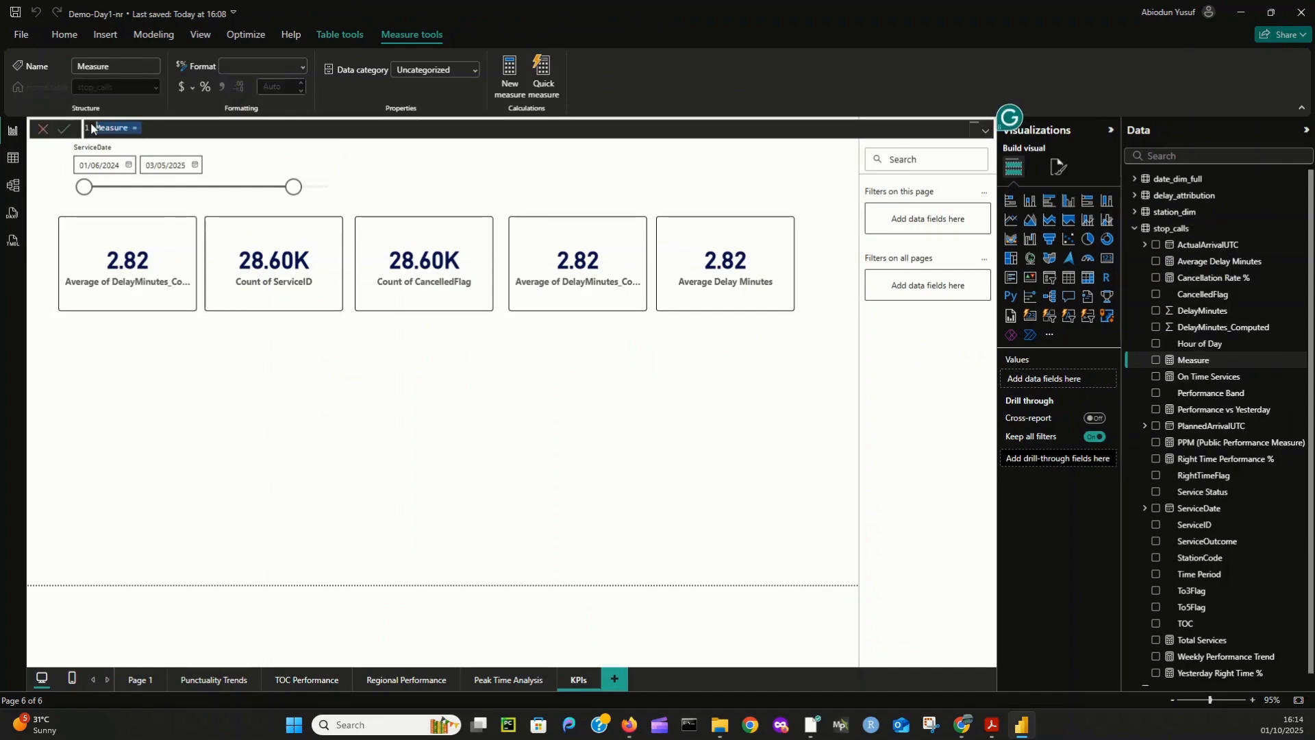
{"action": "type", "text": "Punctuality "}
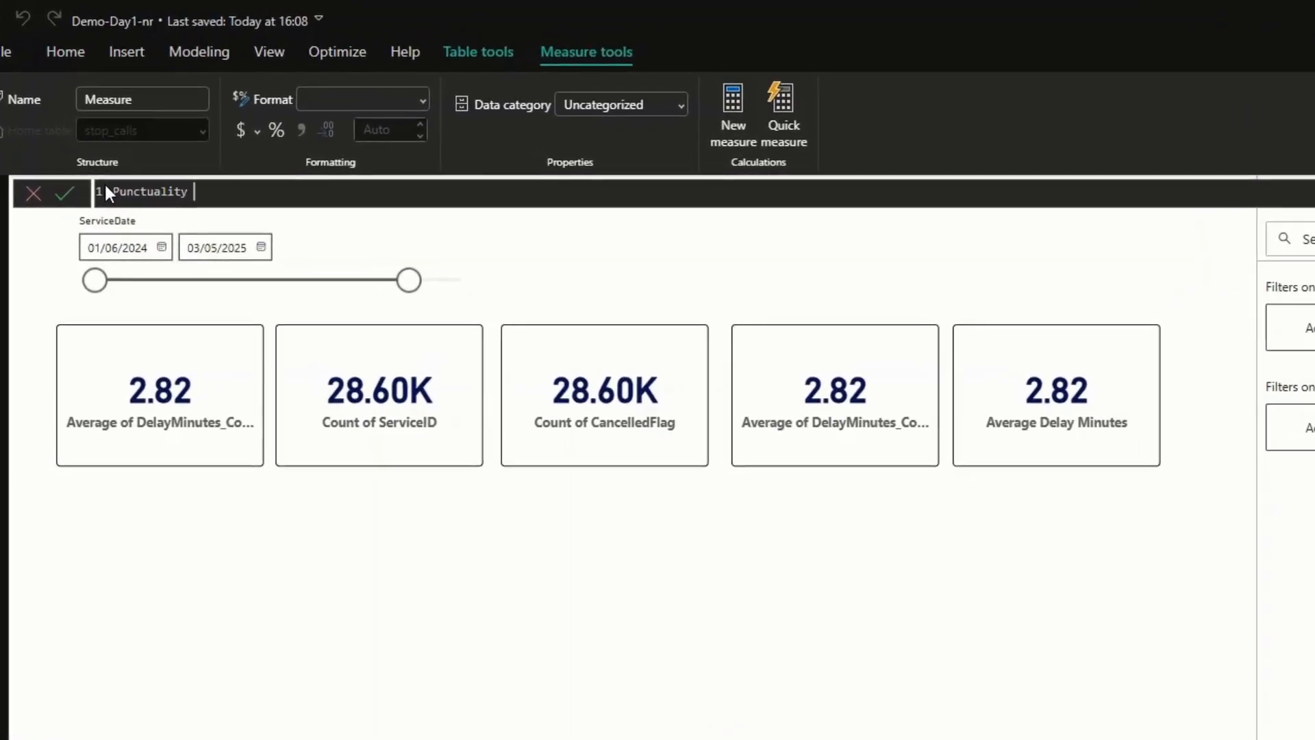
{"action": "type", "text": "%"}
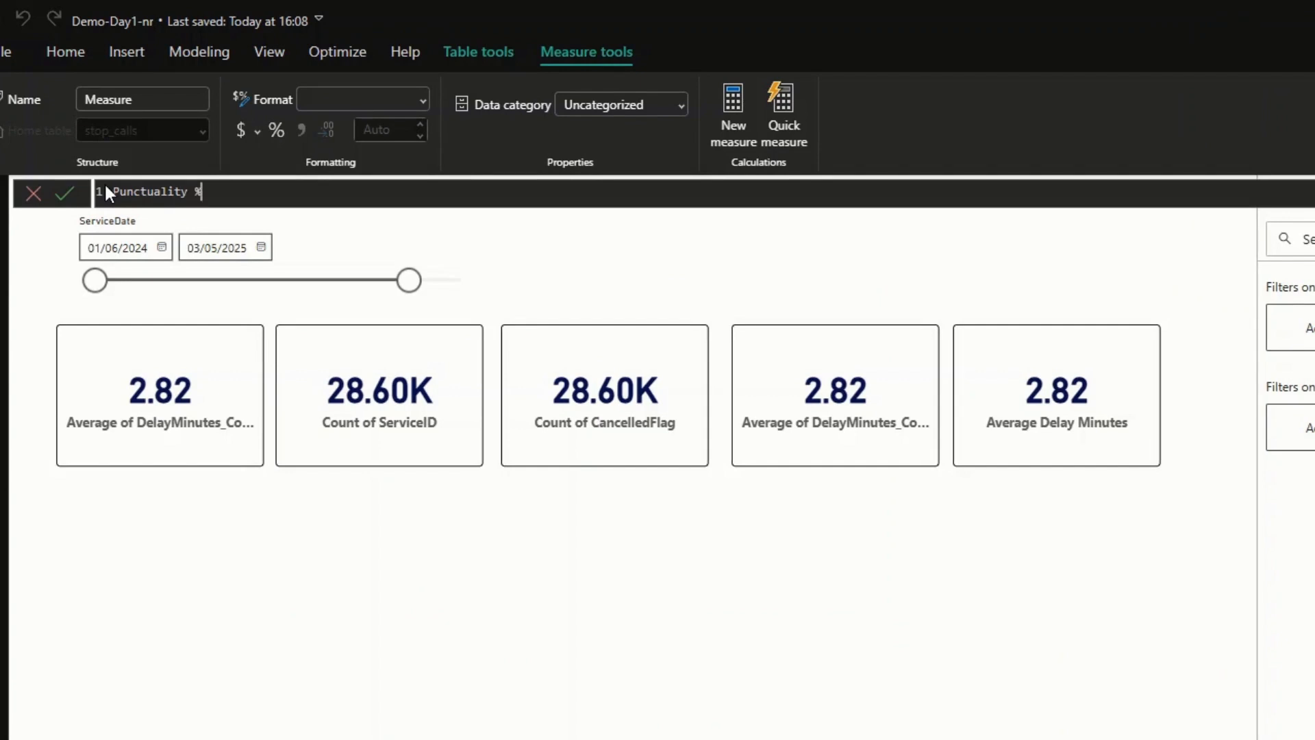
{"action": "type", "text": " = di"}
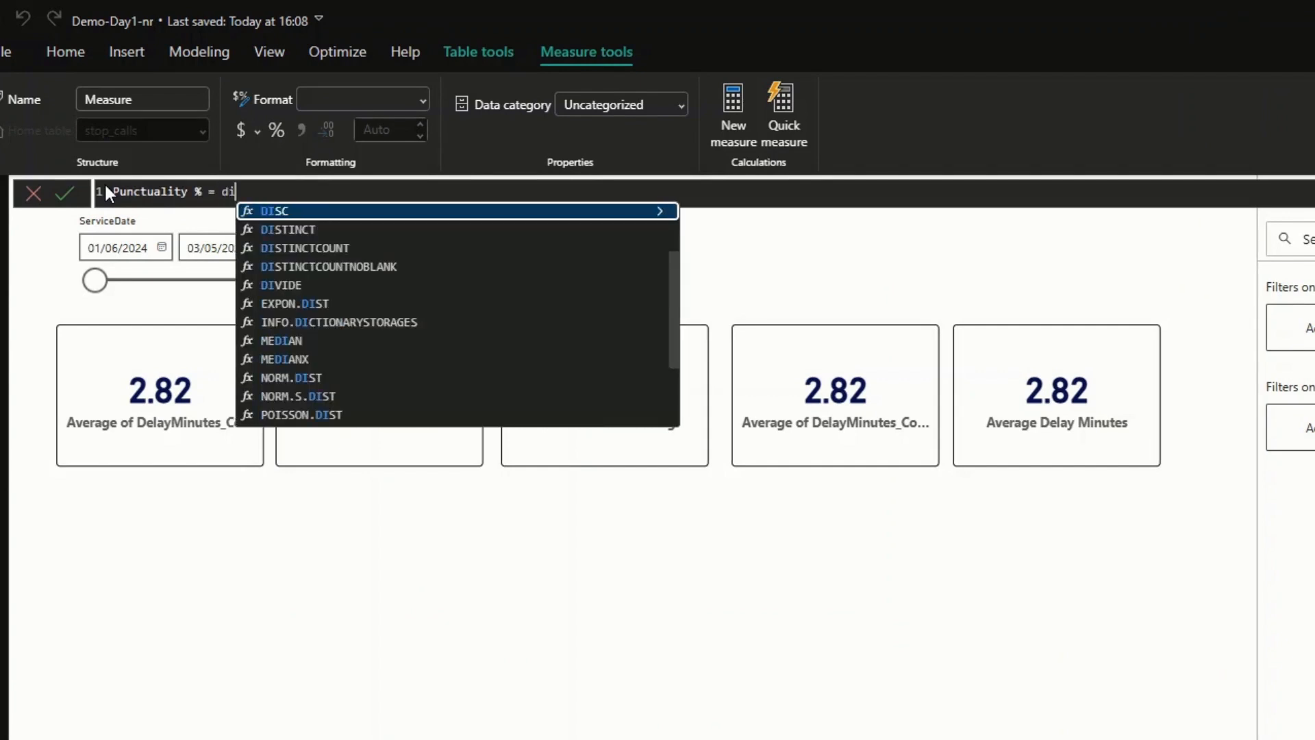
{"action": "type", "text": "vid"}
{"action": "key", "text": "Tab"}
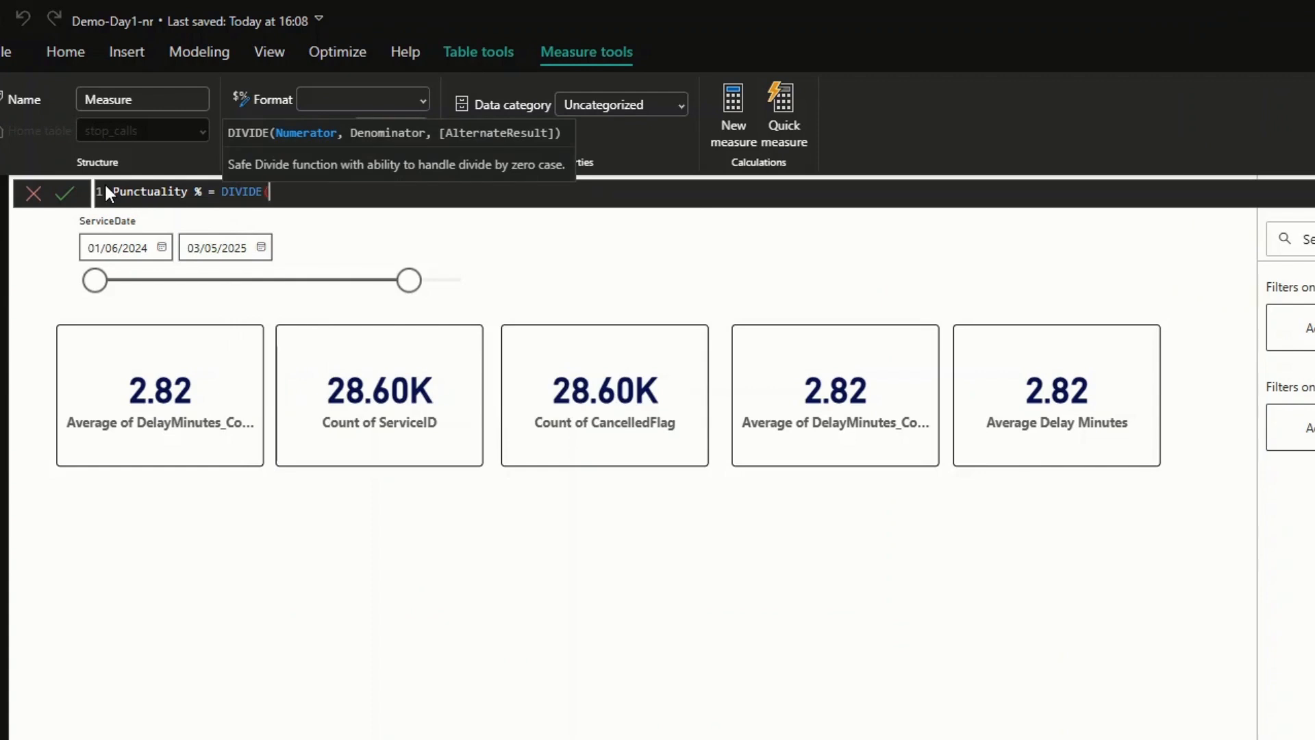
- Enter [On Time Services] as the numerator and [Total Services] as the denominator of the DIVIDE function
{"action": "type", "text": "["}
{"action": "key", "text": "Tab"}
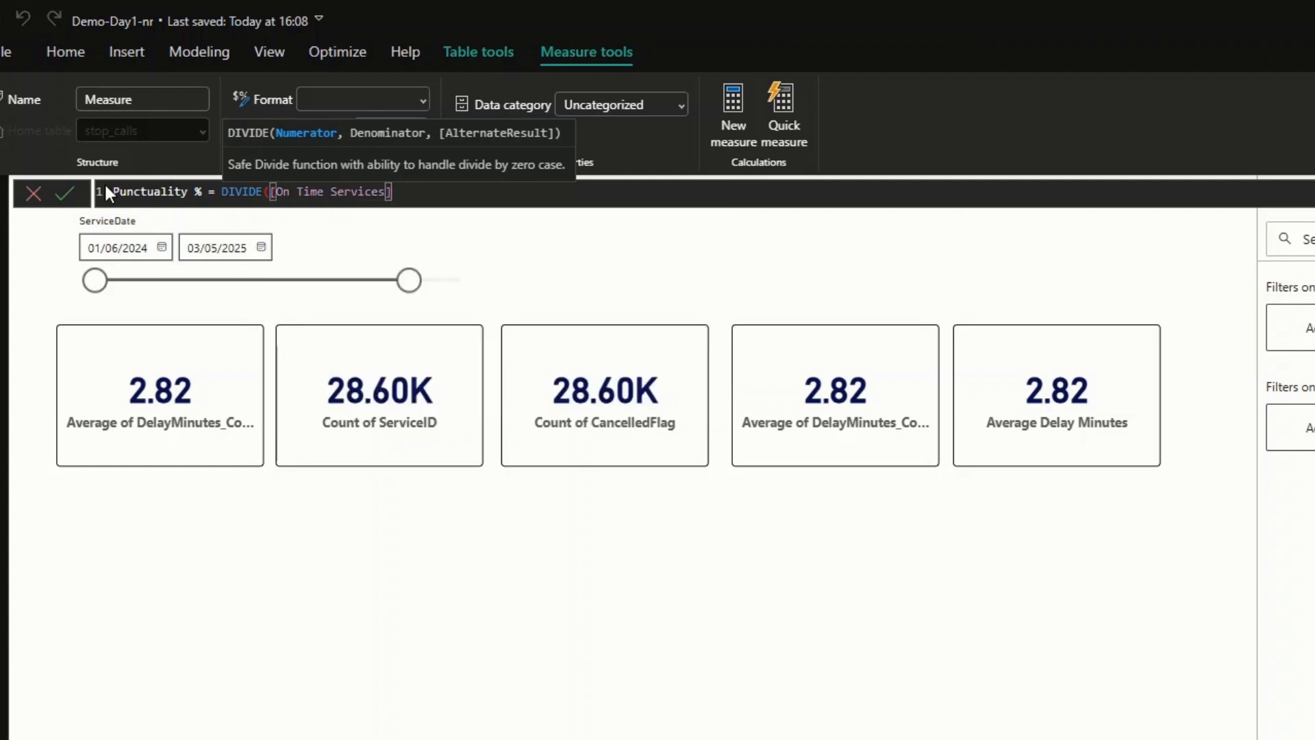
{"action": "type", "text": ", Tota"}
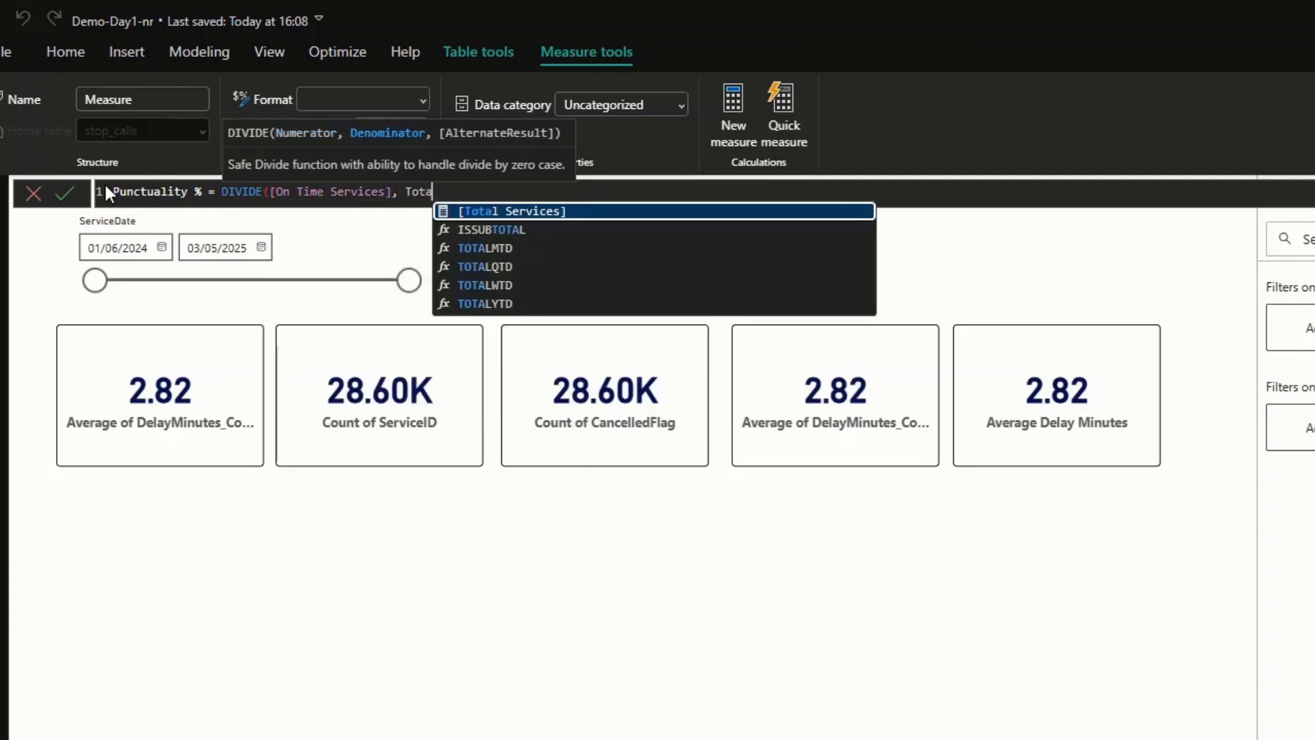
{"action": "key", "text": "Tab"}
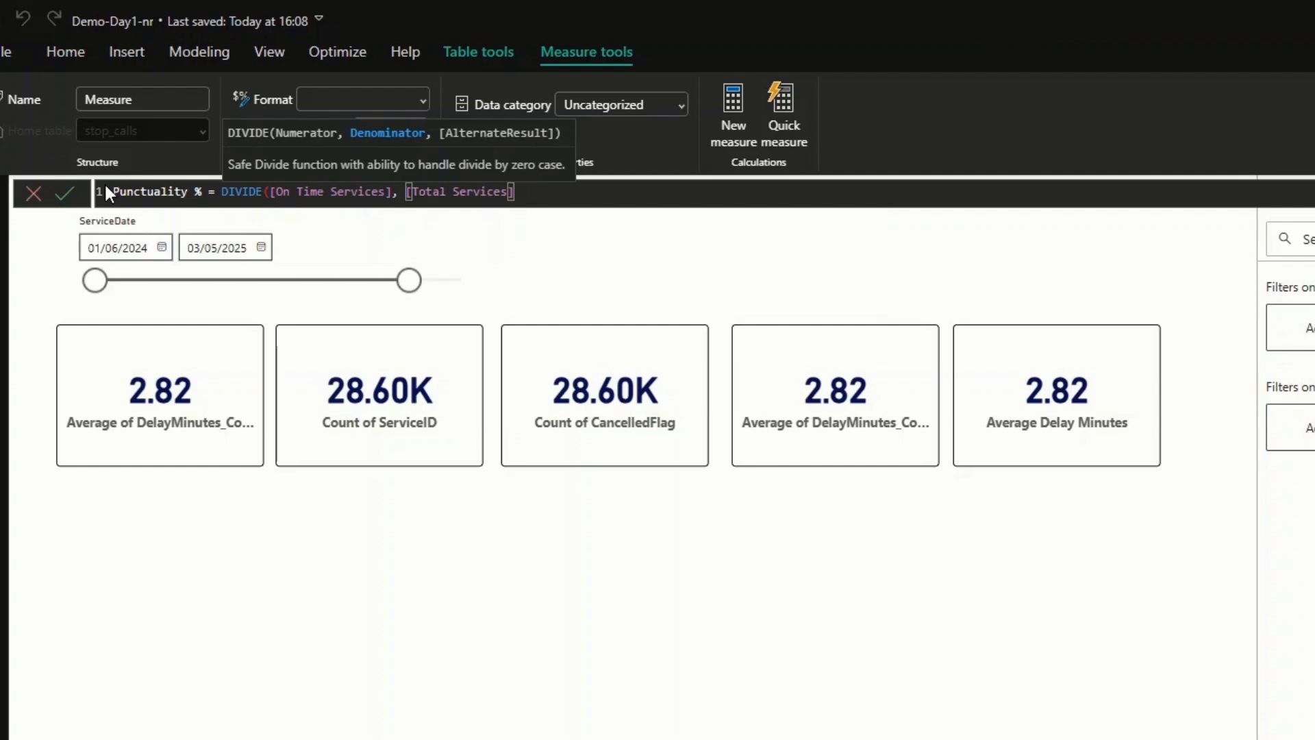
- Set the DIVIDE alternate result to 0, multiply the result by 100, and commit the Punctuality % measure
{"action": "type", "text": ", 0"}
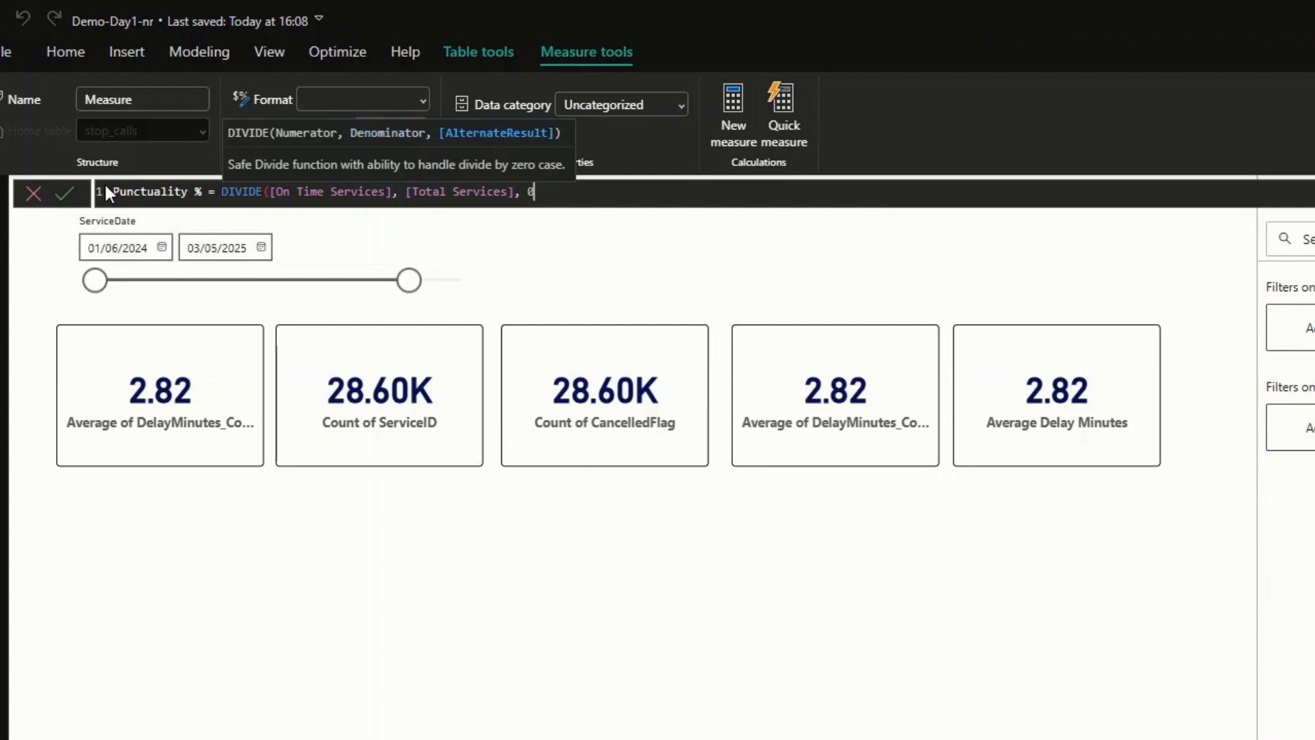
{"action": "type", "text": ") * "}
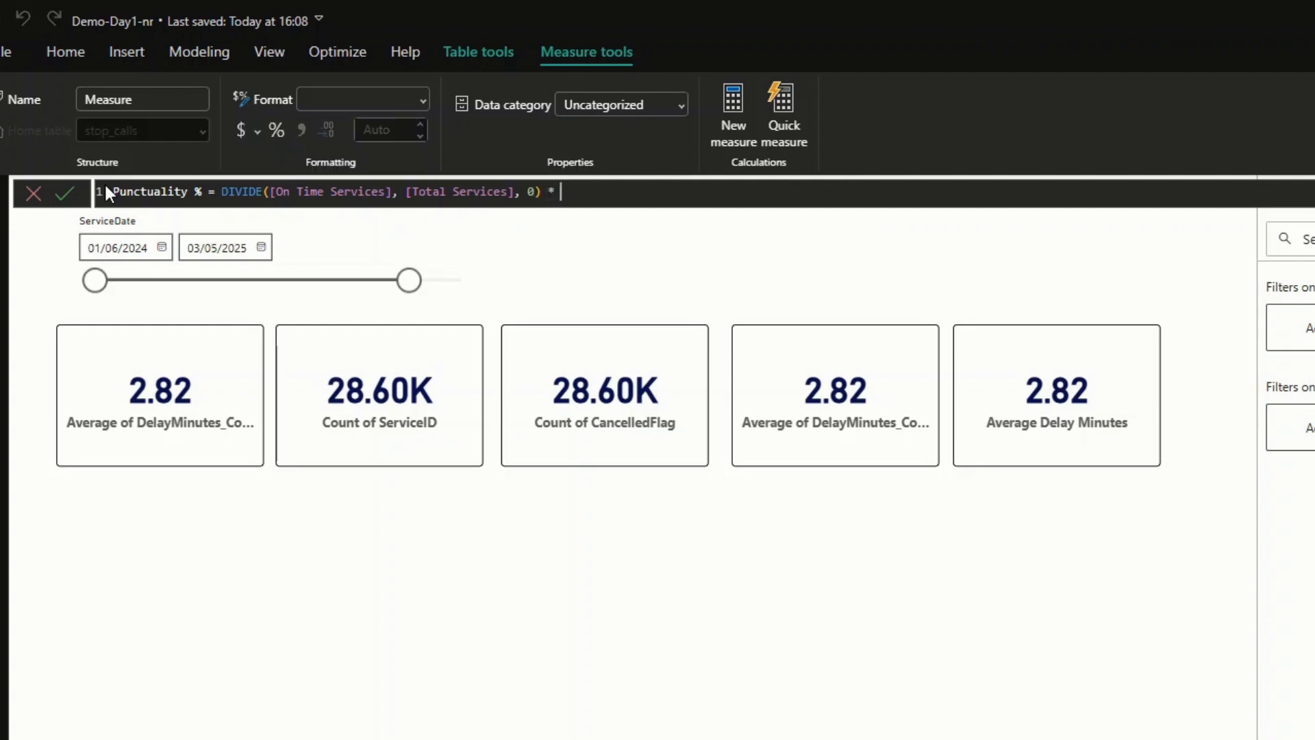
{"action": "type", "text": "100"}
{"action": "key", "text": "Return"}
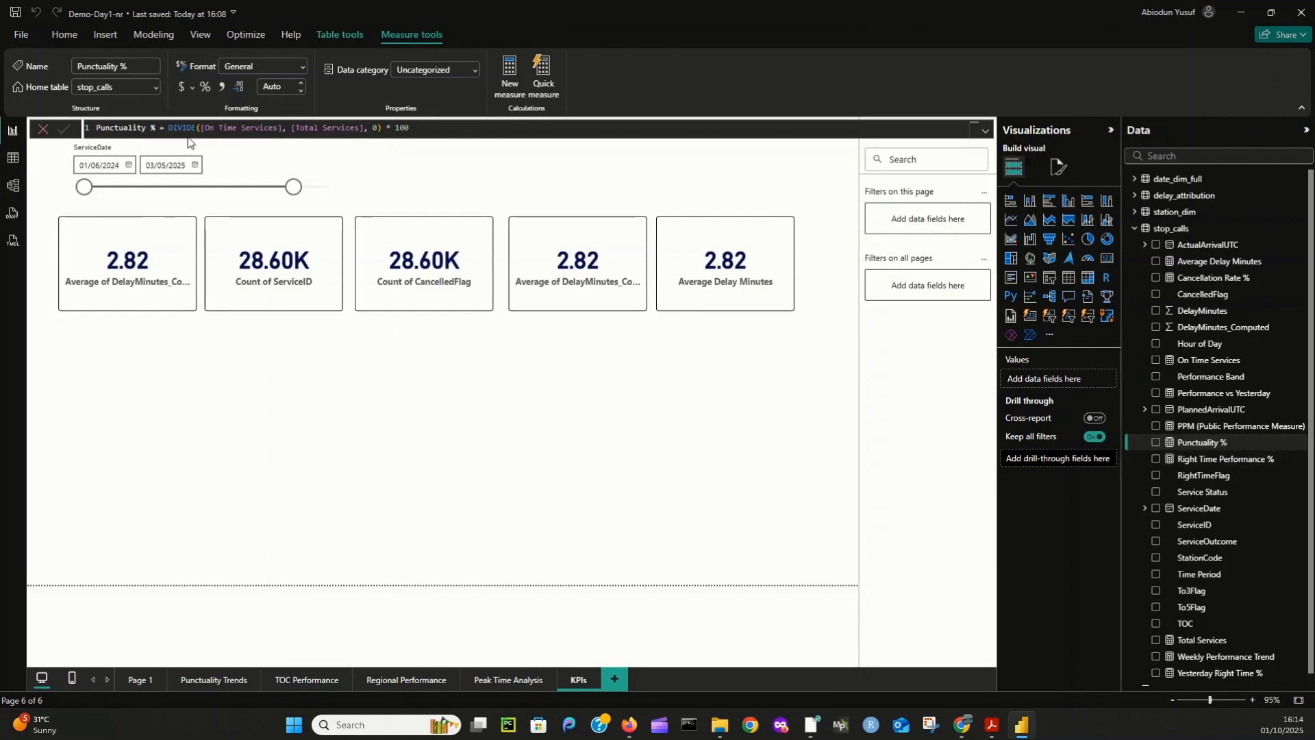
{"action": "left_click", "coordinate": [42, 128]}
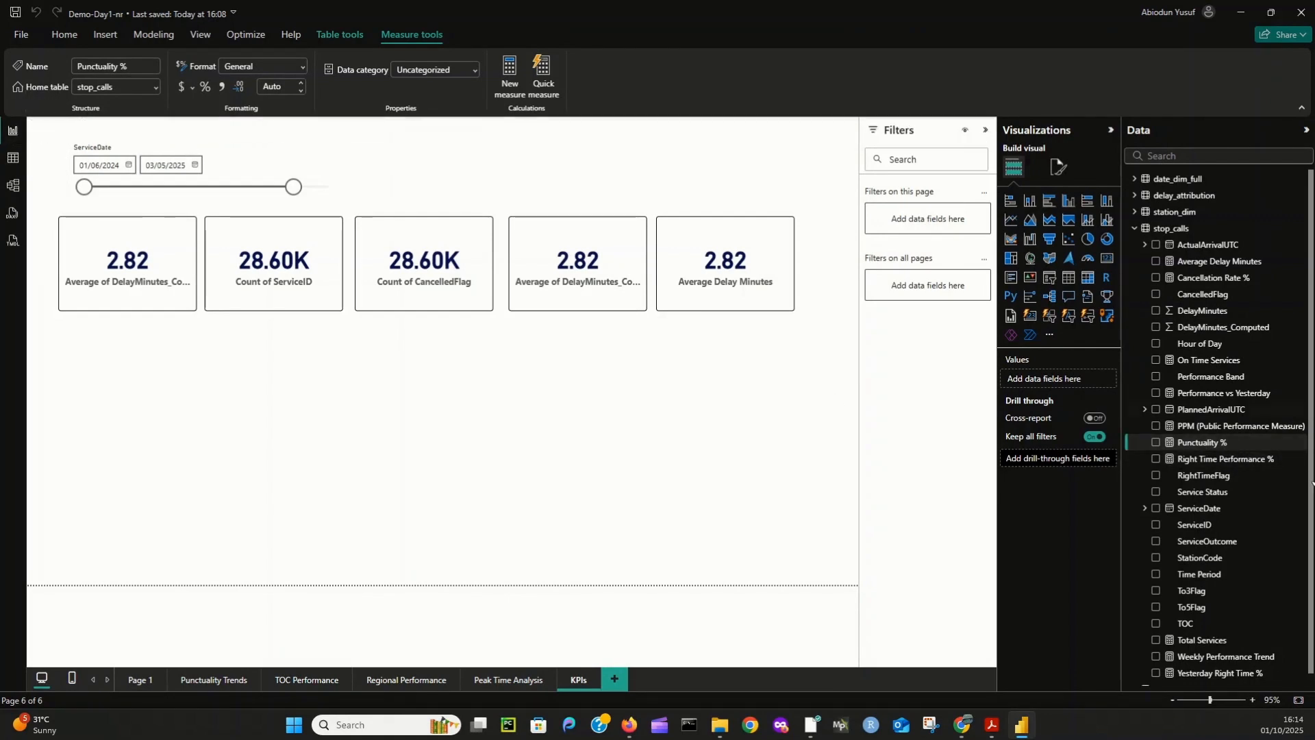
- Create a new measure in stop_calls named Cancelled Services and start its formula with the CALCULATE function
{"action": "scroll", "coordinate": [1239, 503], "scroll_direction": "down", "scroll_amount": 1}
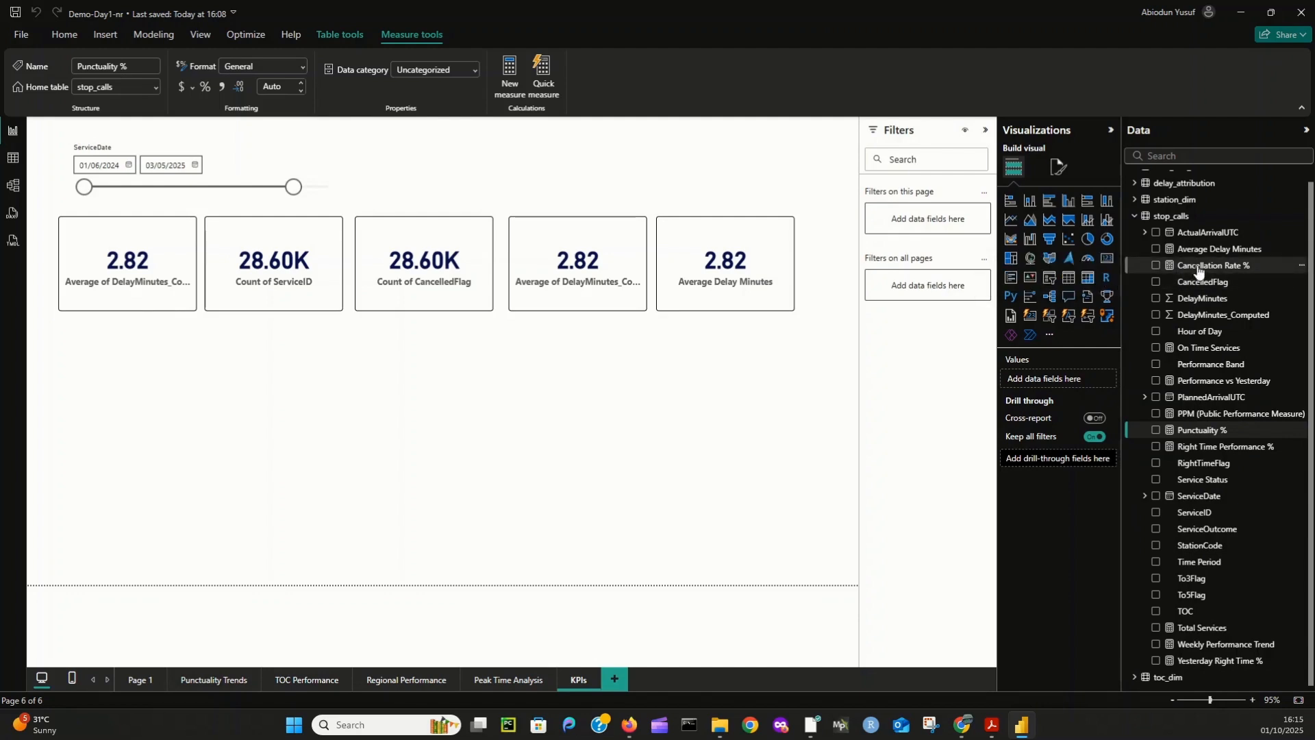
{"action": "right_click", "coordinate": [1165, 216]}
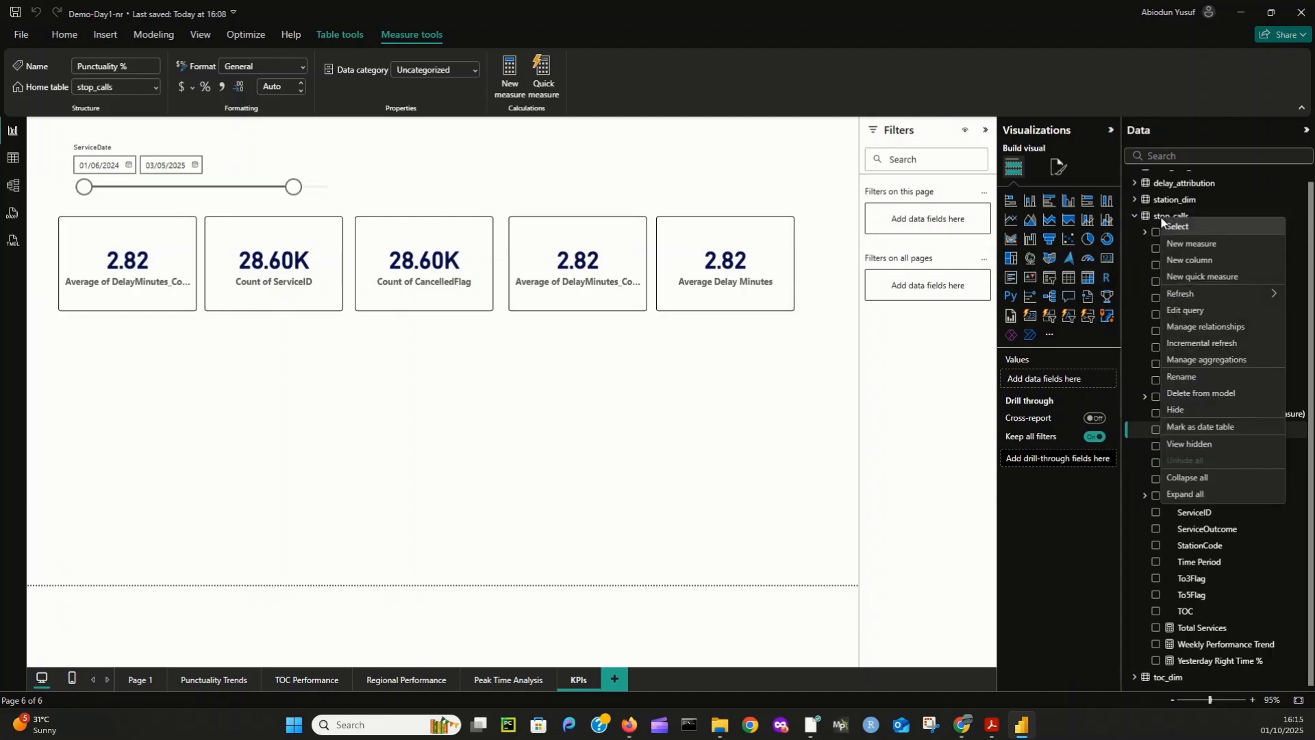
{"action": "left_click", "coordinate": [1192, 244]}
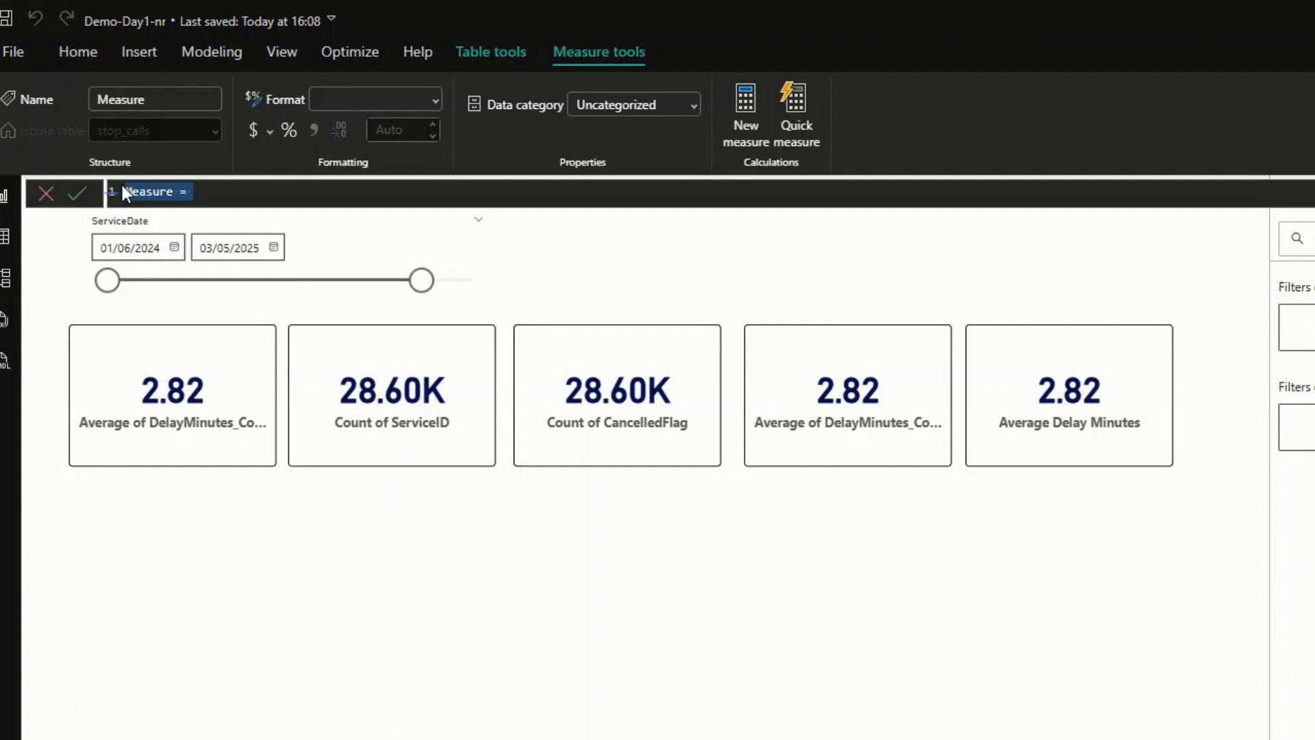
{"action": "type", "text": "Cancelled Services "}
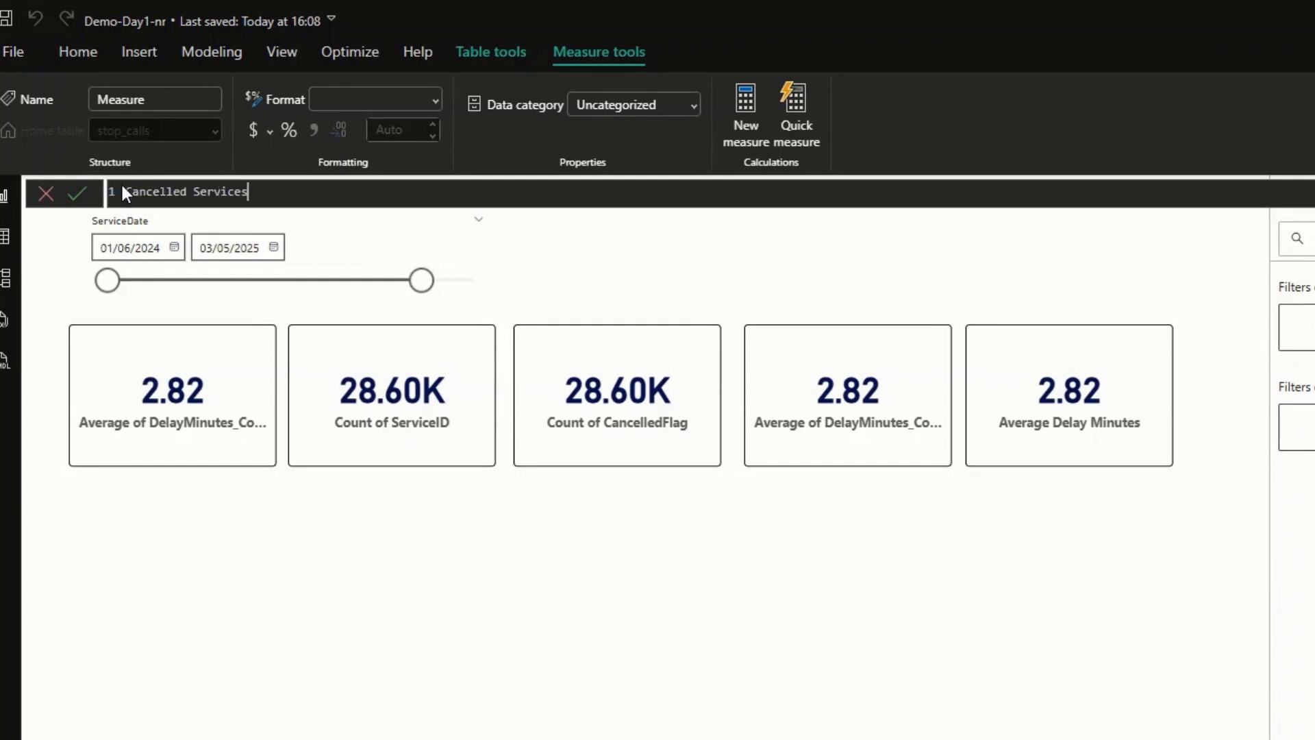
{"action": "type", "text": "= calcu"}
{"action": "key", "text": "Tab"}
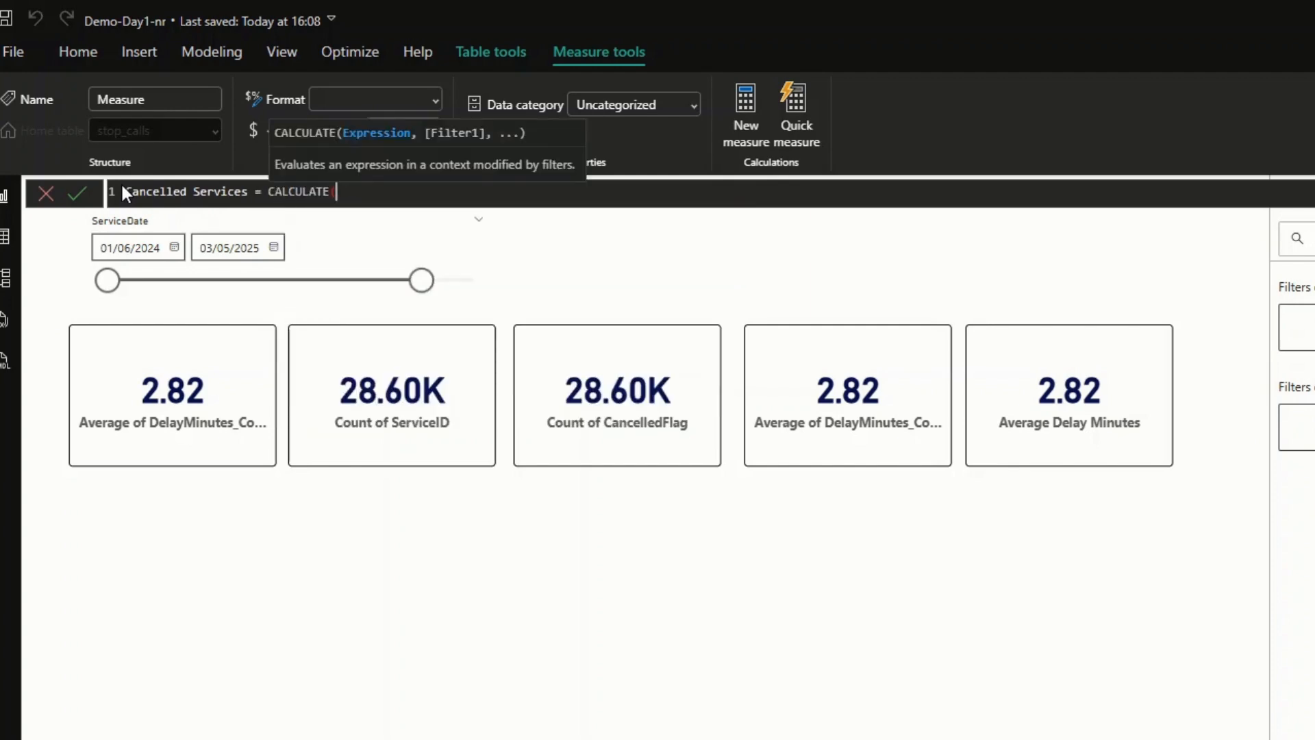
- Enter COUNTROWS(stop_calls) on a new line as the CALCULATE expression of Cancelled Services
{"action": "key", "text": "shift+Return"}
{"action": "type", "text": "countr"}
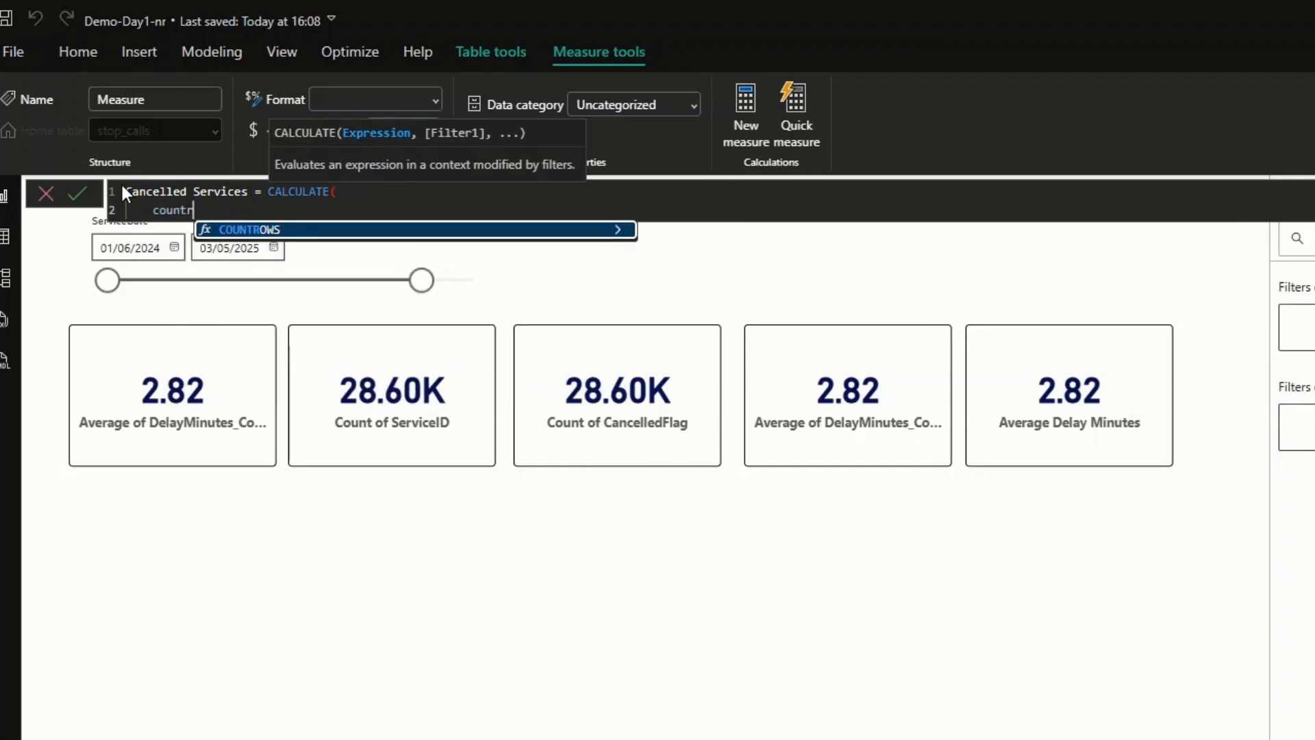
{"action": "key", "text": "Tab"}
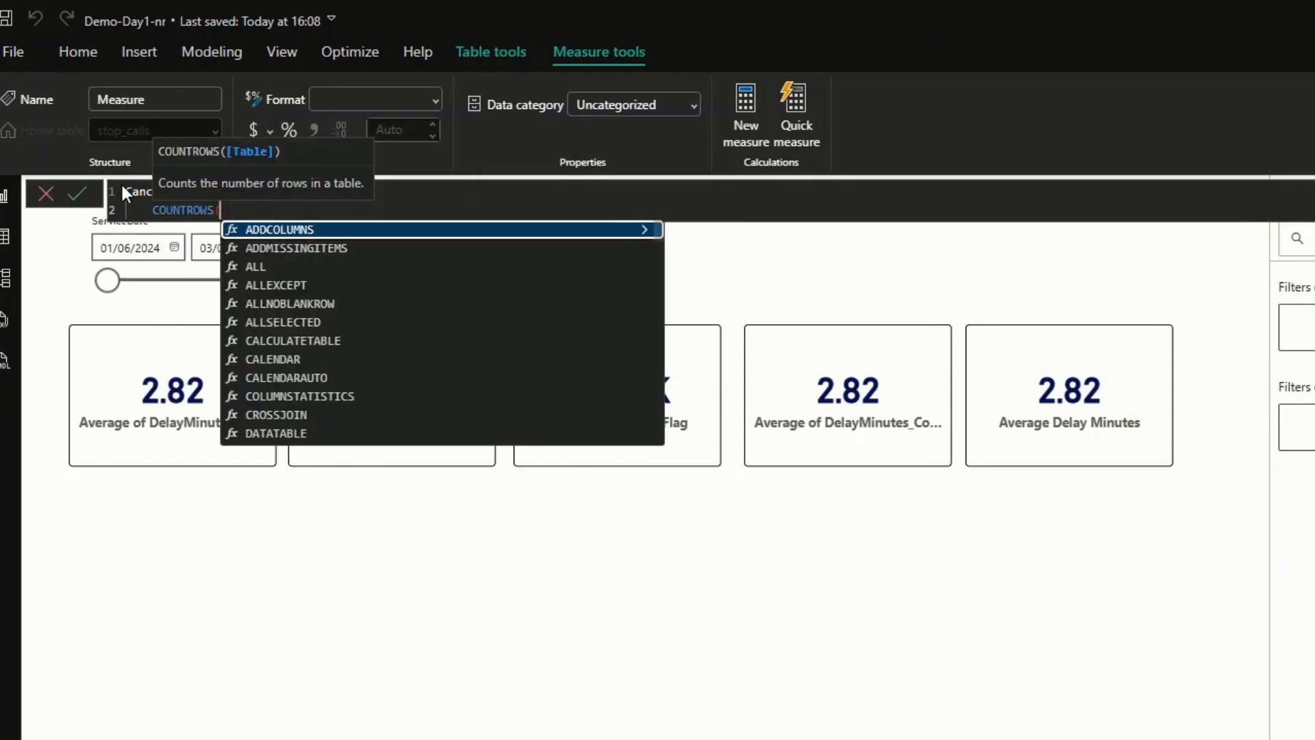
{"action": "type", "text": "stop"}
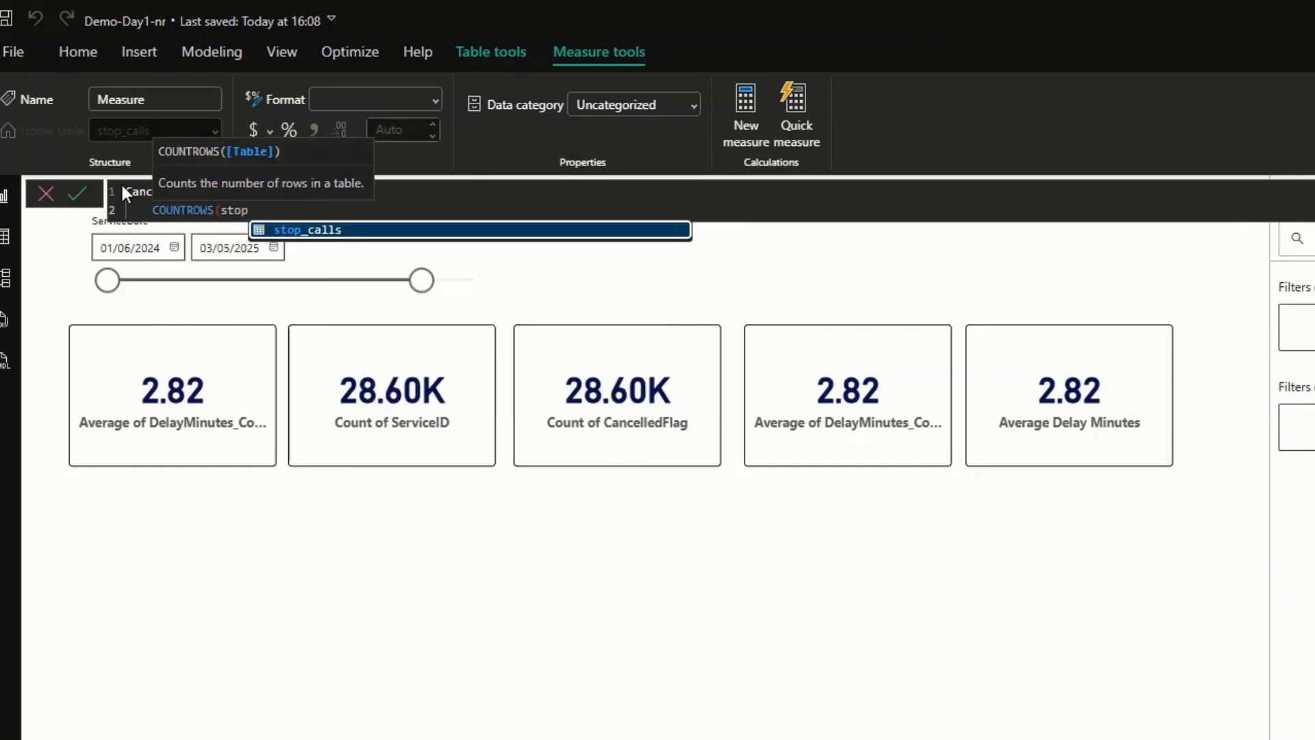
{"action": "key", "text": "Tab"}
{"action": "type", "text": ")"}
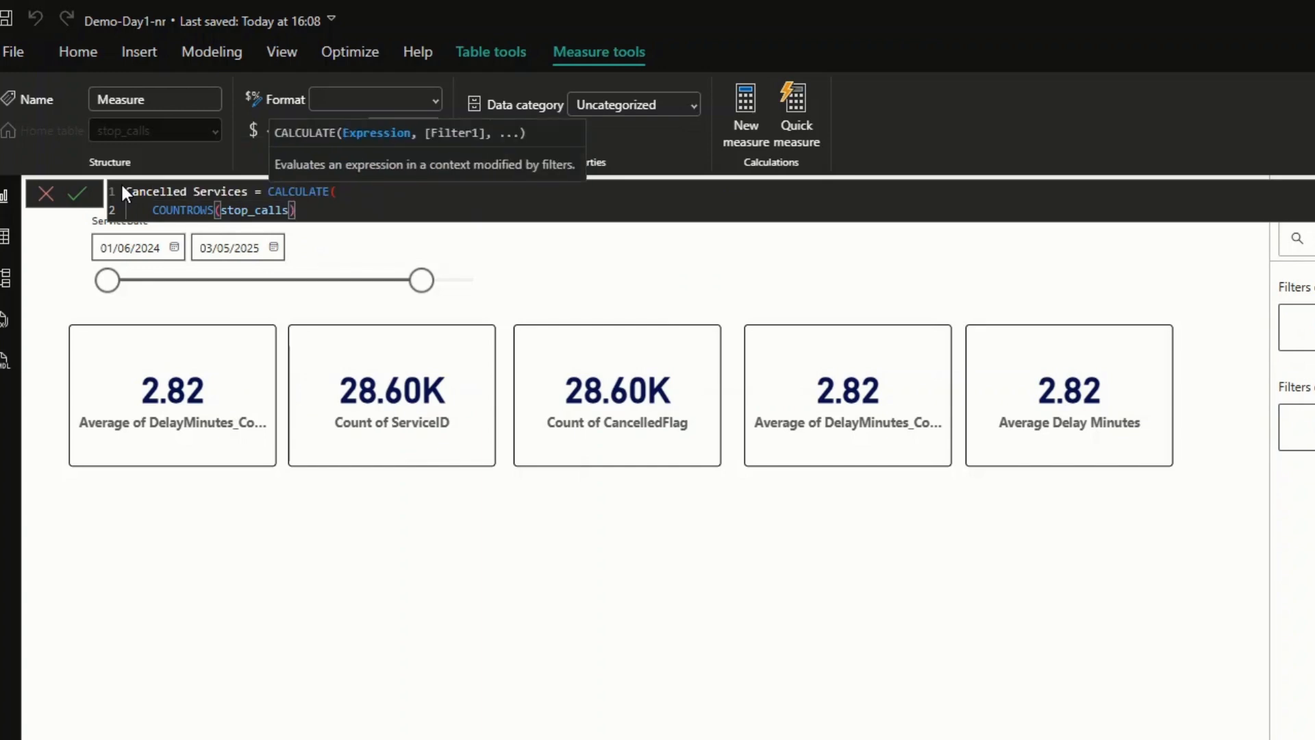
{"action": "type", "text": ","}
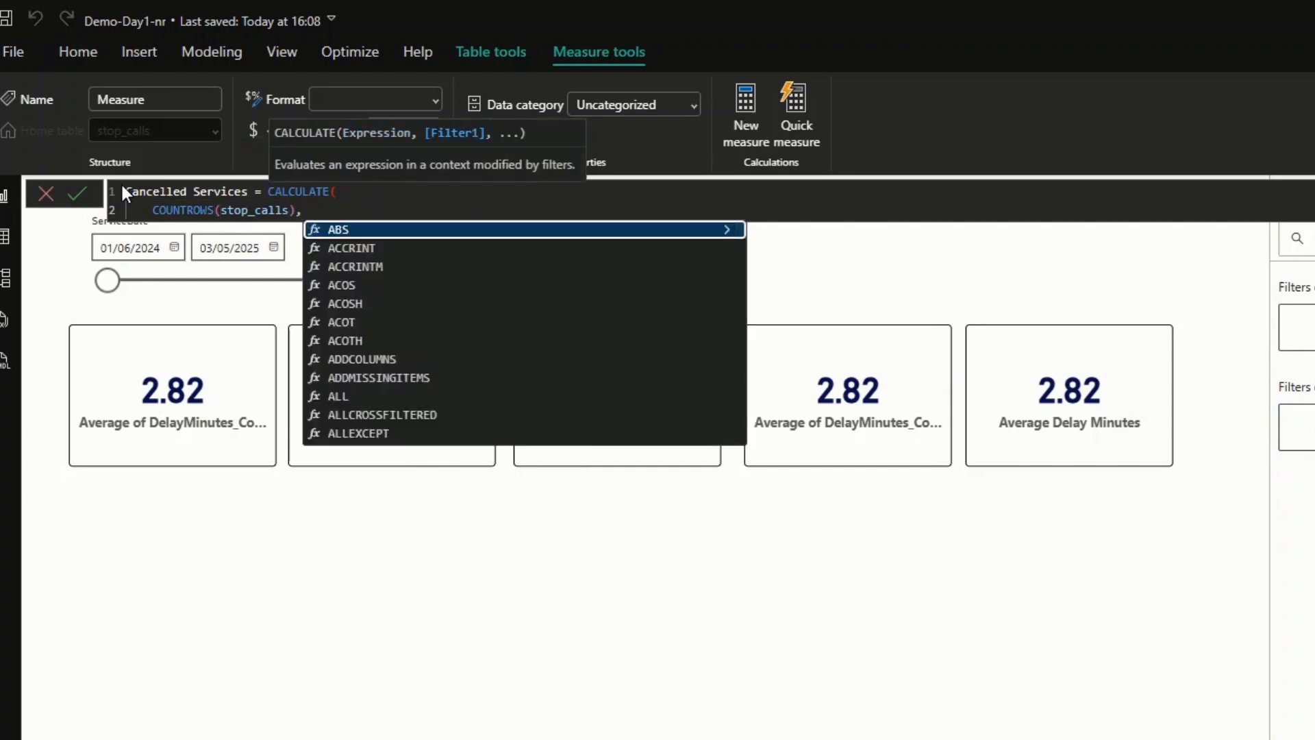
{"action": "type", "text": " stop"}
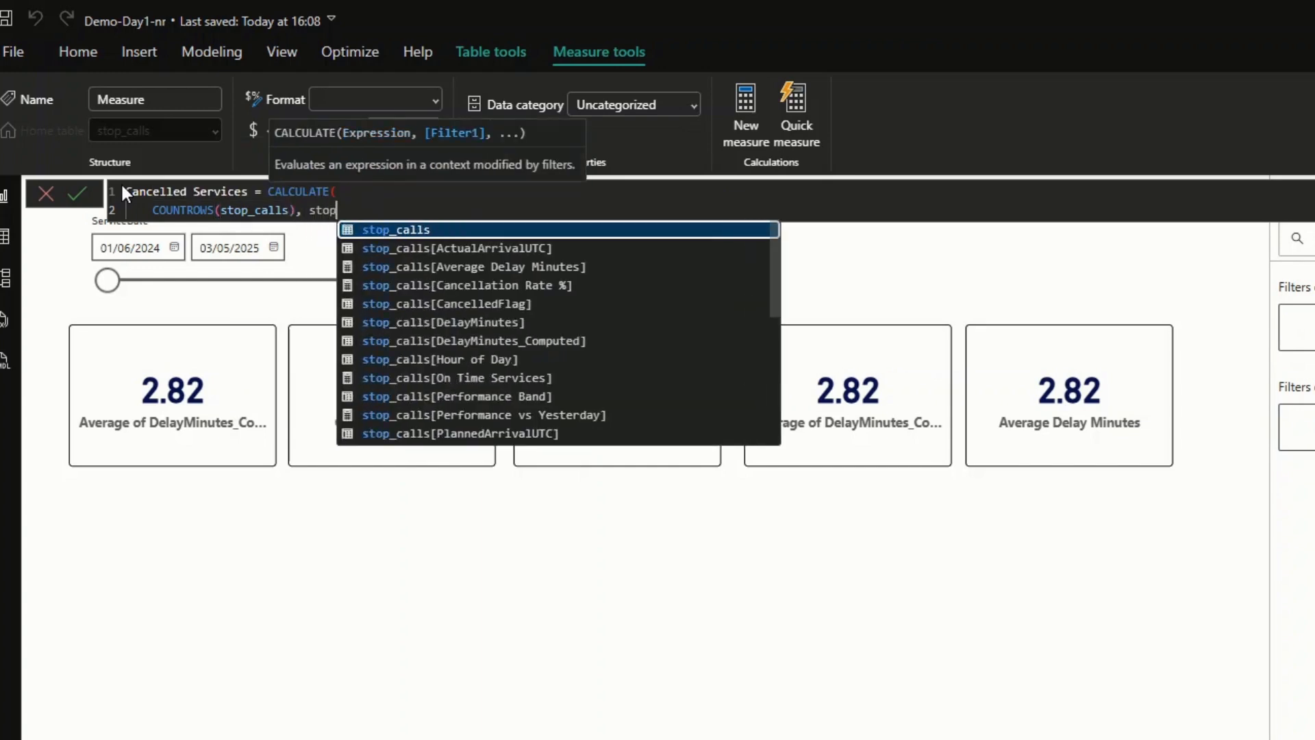
- Add the filter stop_calls[CancelledFlag] = TRUE() to the Cancelled Services formula, close the parenthesis and commit the measure
{"action": "key", "text": "Down"}
{"action": "key", "text": "Down"}
{"action": "key", "text": "Down"}
{"action": "key", "text": "Down"}
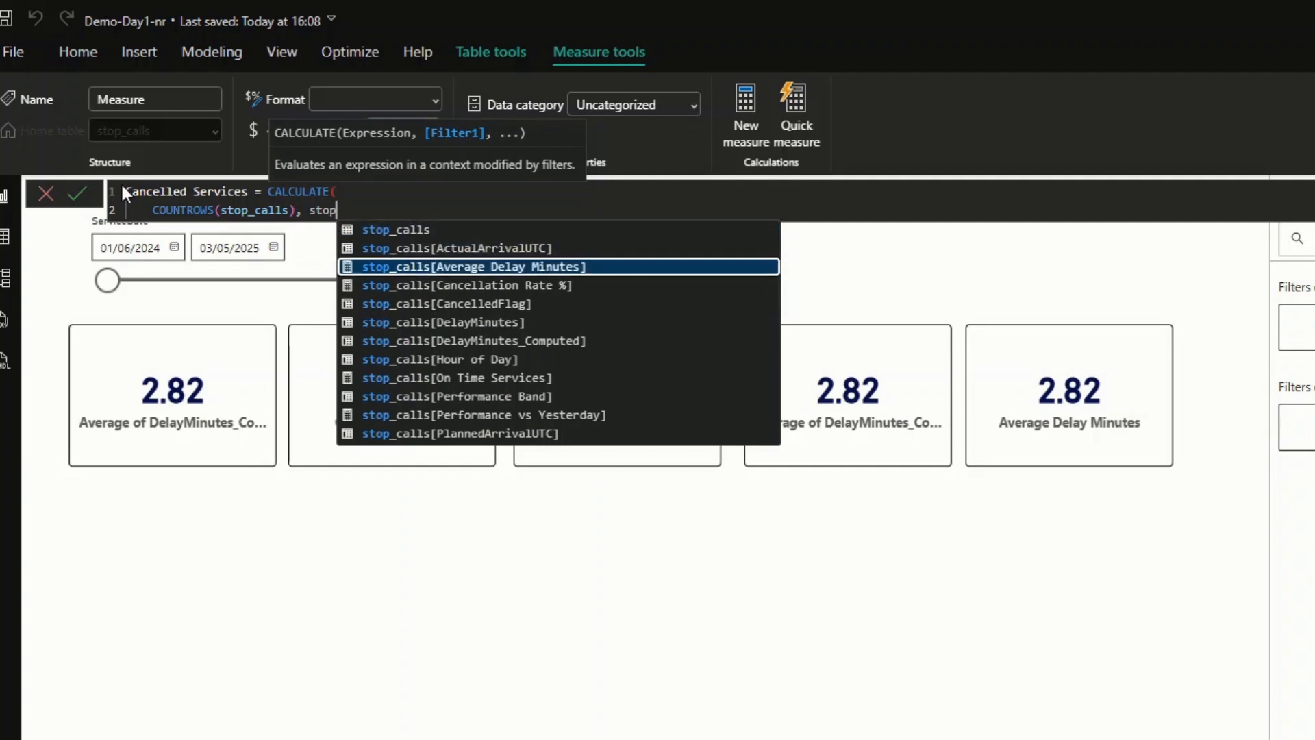
{"action": "key", "text": "Tab"}
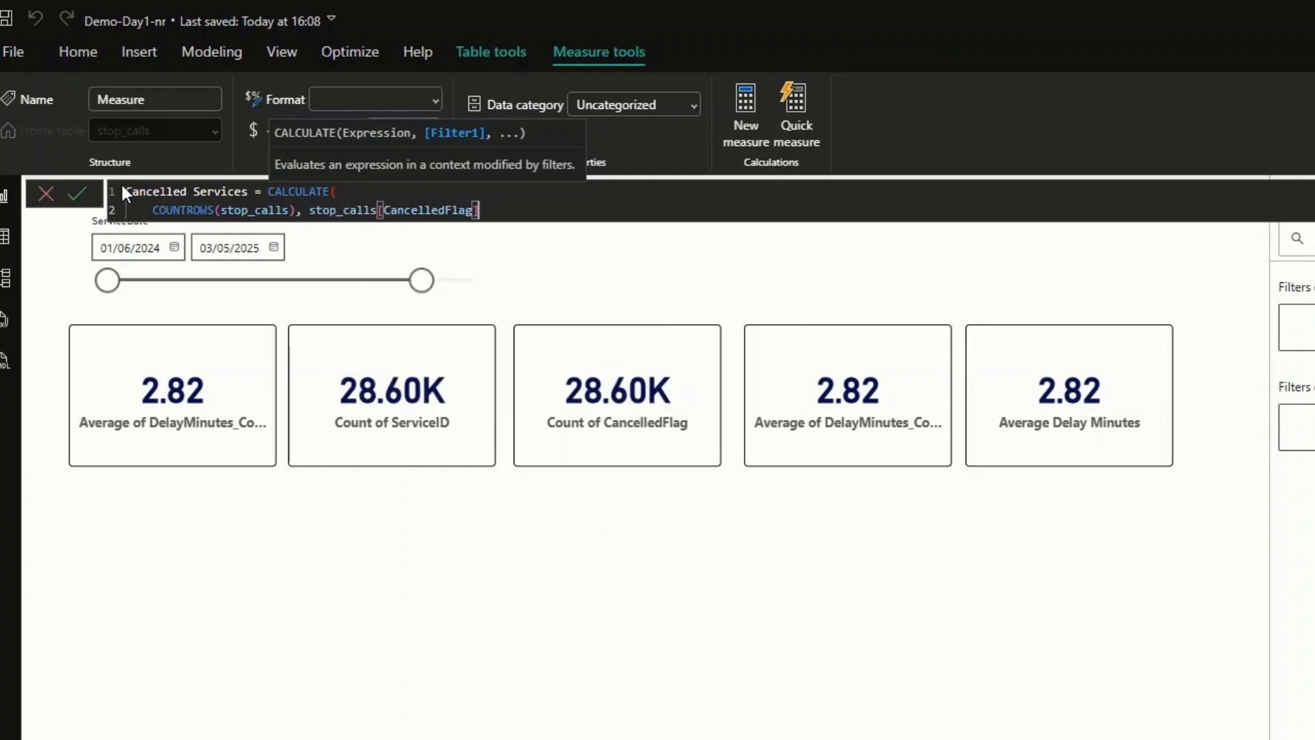
{"action": "type", "text": "= TRU"}
{"action": "key", "text": "Tab"}
{"action": "type", "text": ")"}
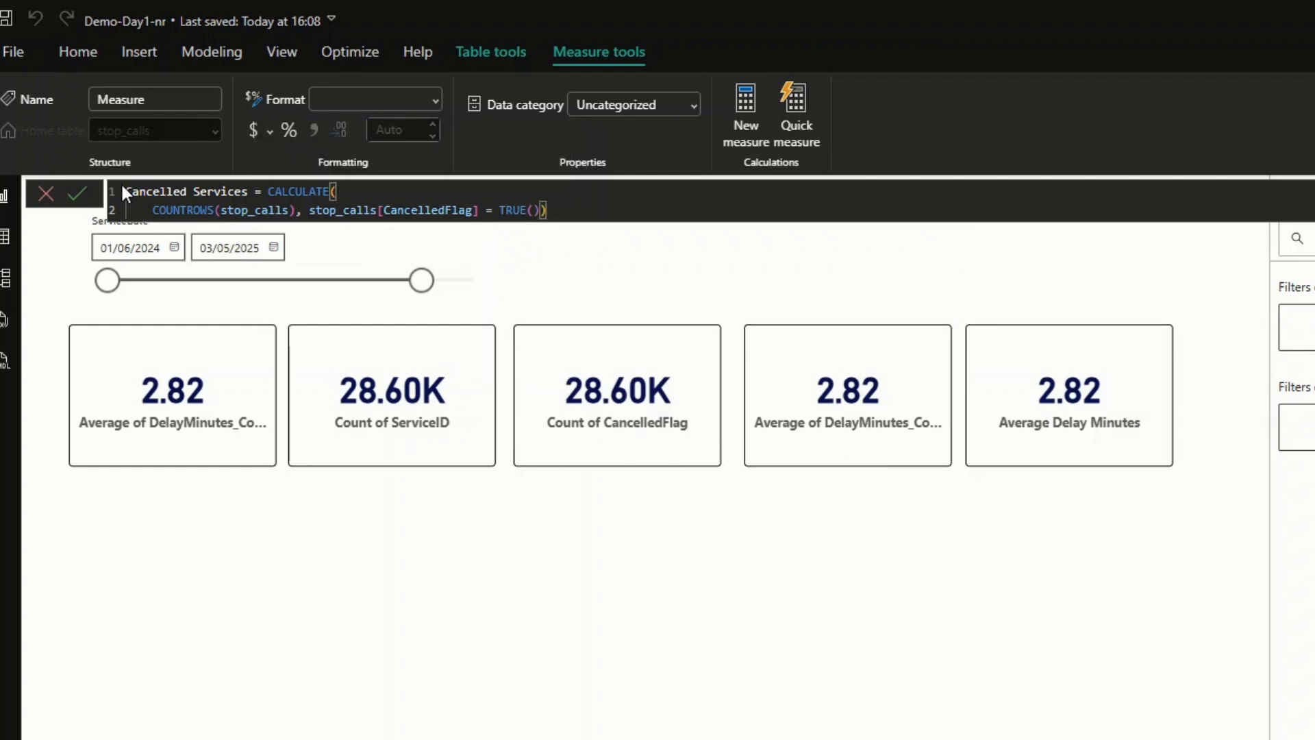
{"action": "left_click", "coordinate": [86, 197]}
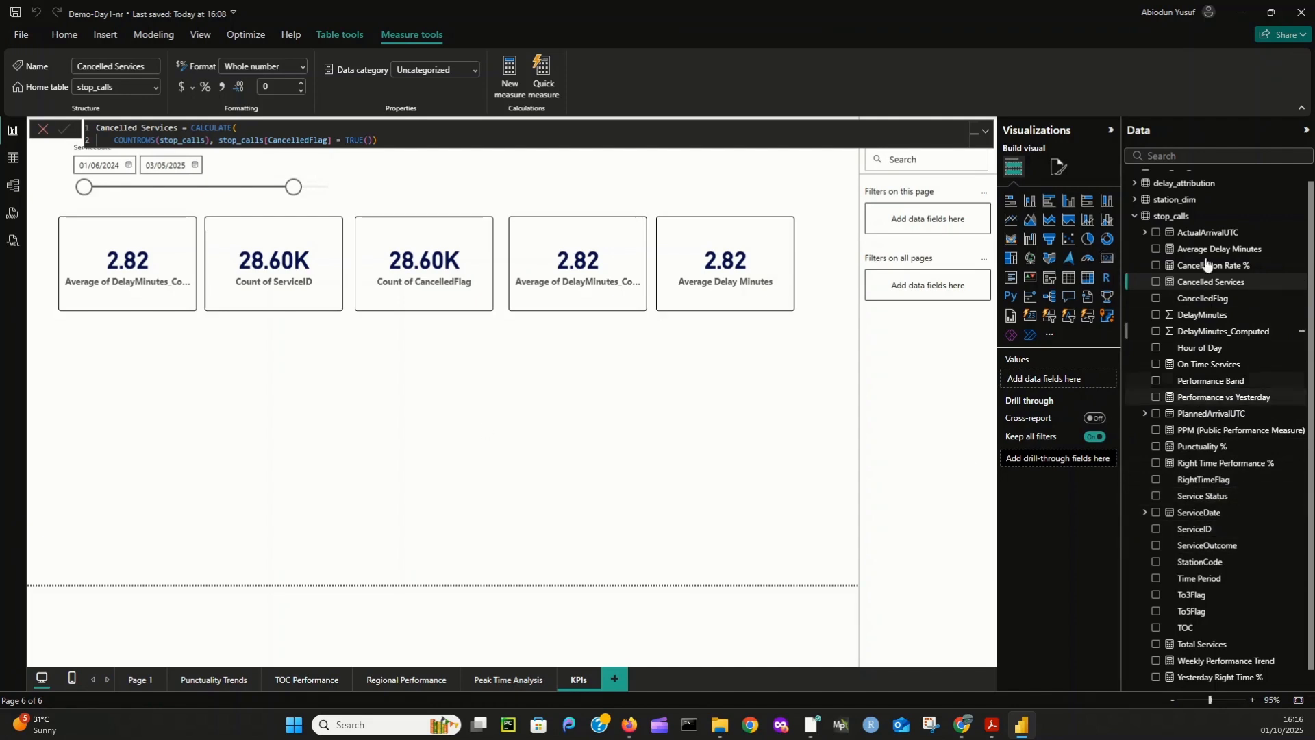
- Create another measure in stop_calls named Reliability % and start its formula with (1 - DIVIDE(
{"action": "right_click", "coordinate": [1178, 215]}
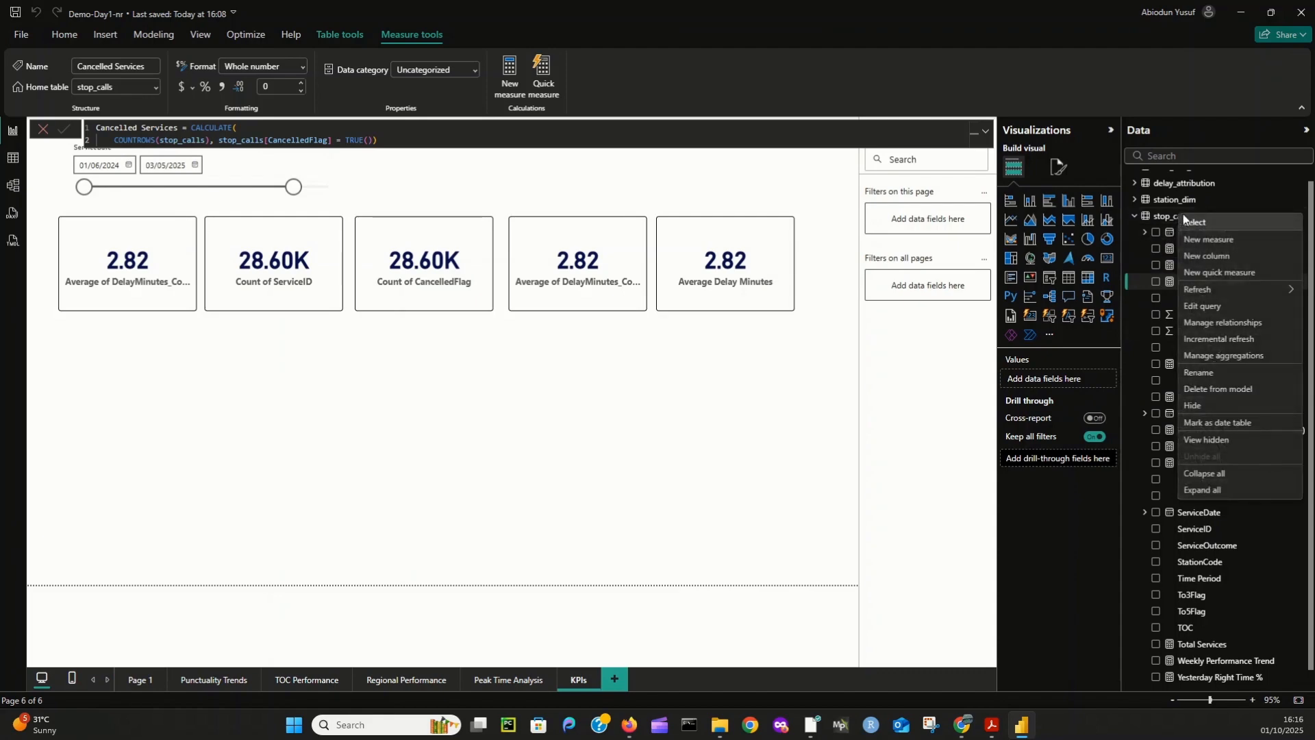
{"action": "left_click", "coordinate": [1224, 243]}
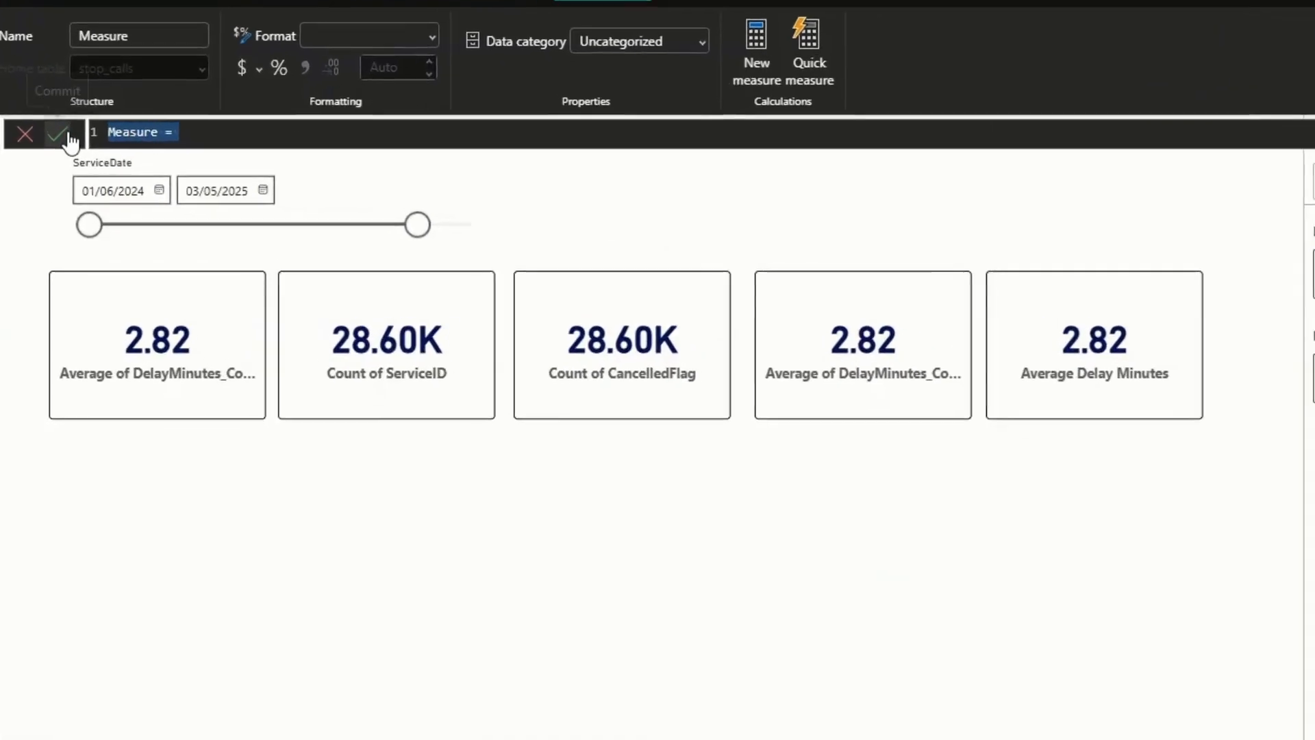
{"action": "type", "text": "Reliabilit"}
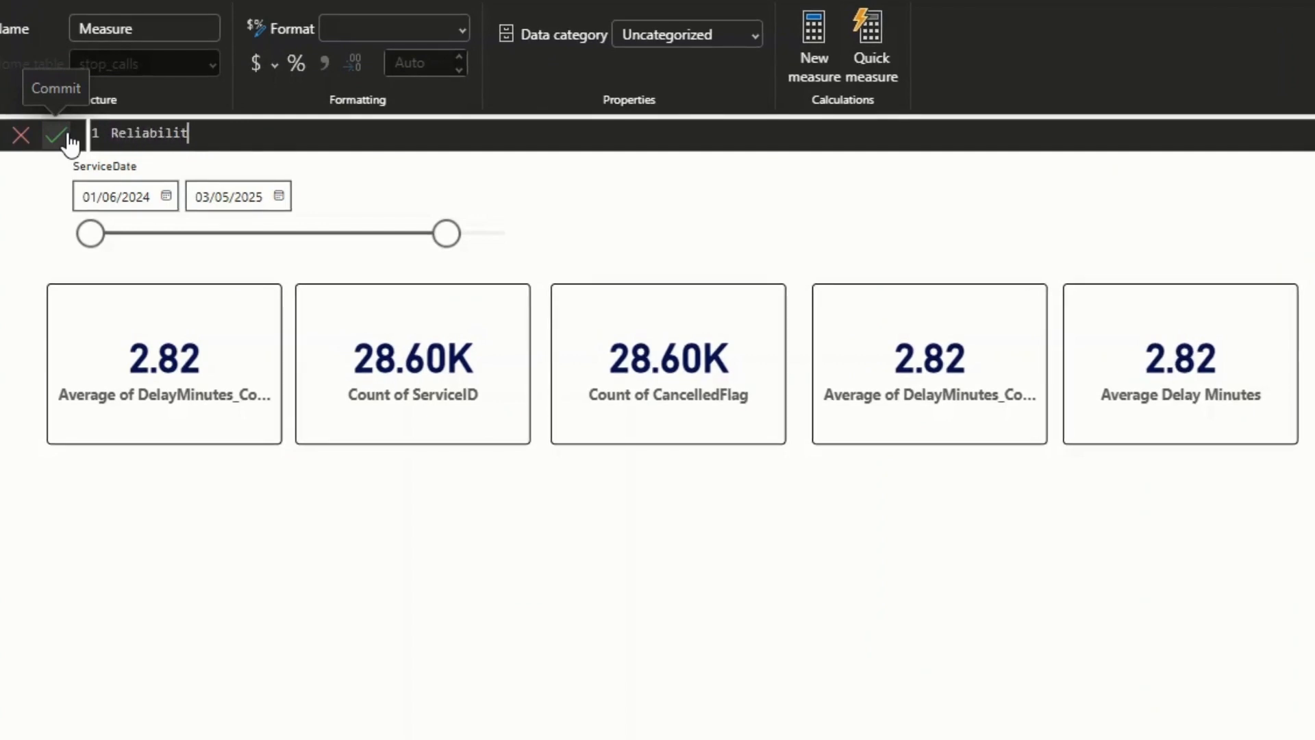
{"action": "type", "text": "y % = "}
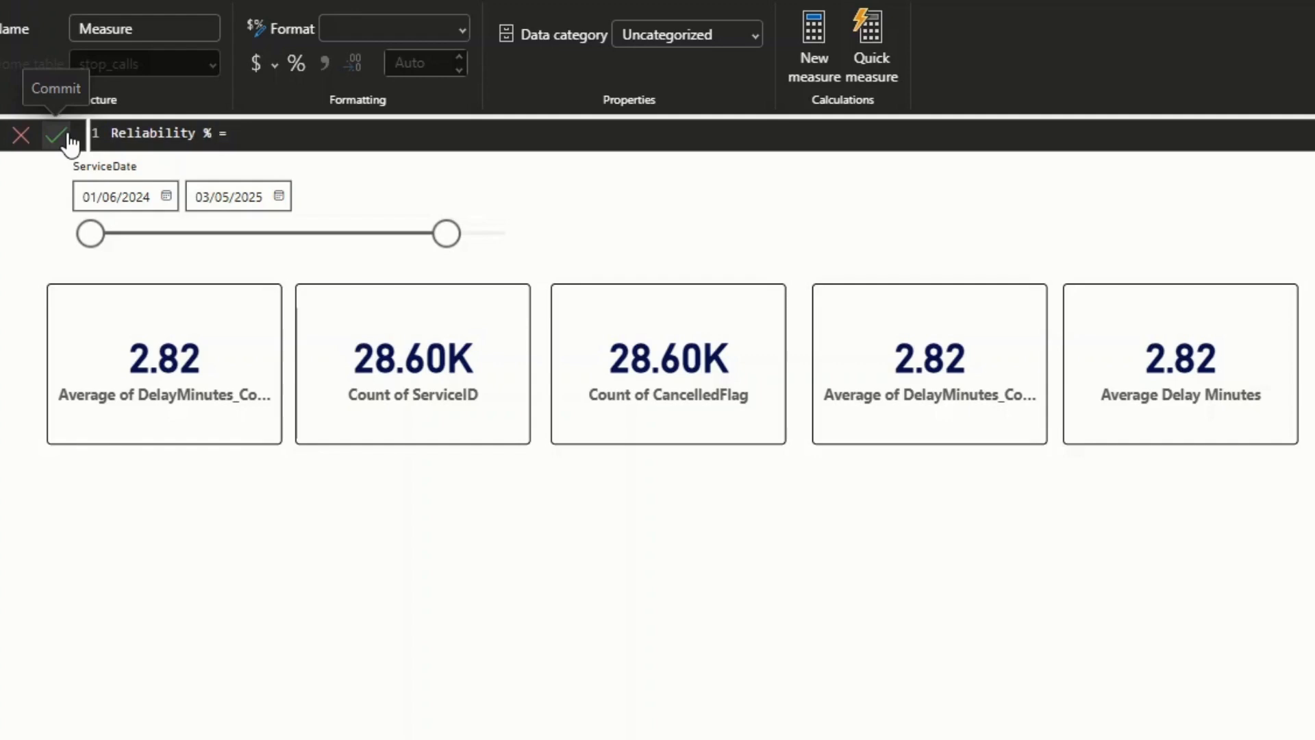
{"action": "type", "text": "(1 - divide"}
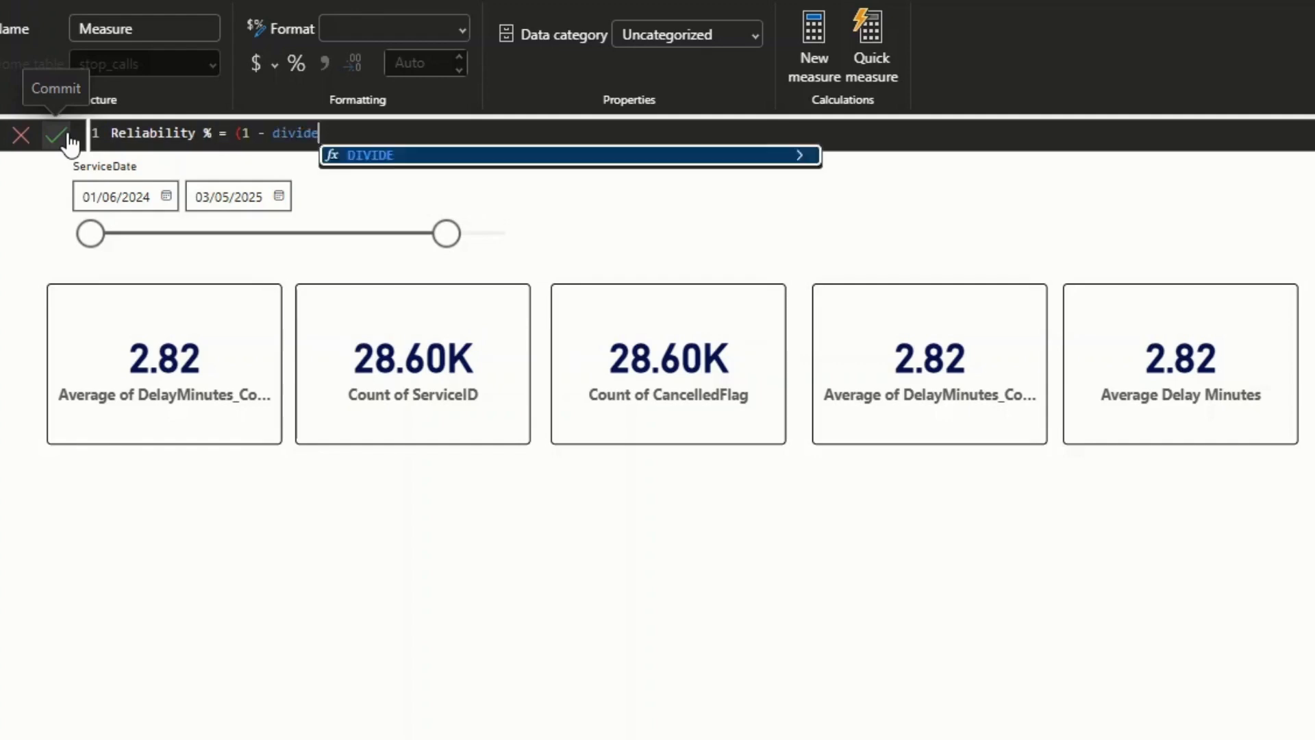
{"action": "key", "text": "Tab"}
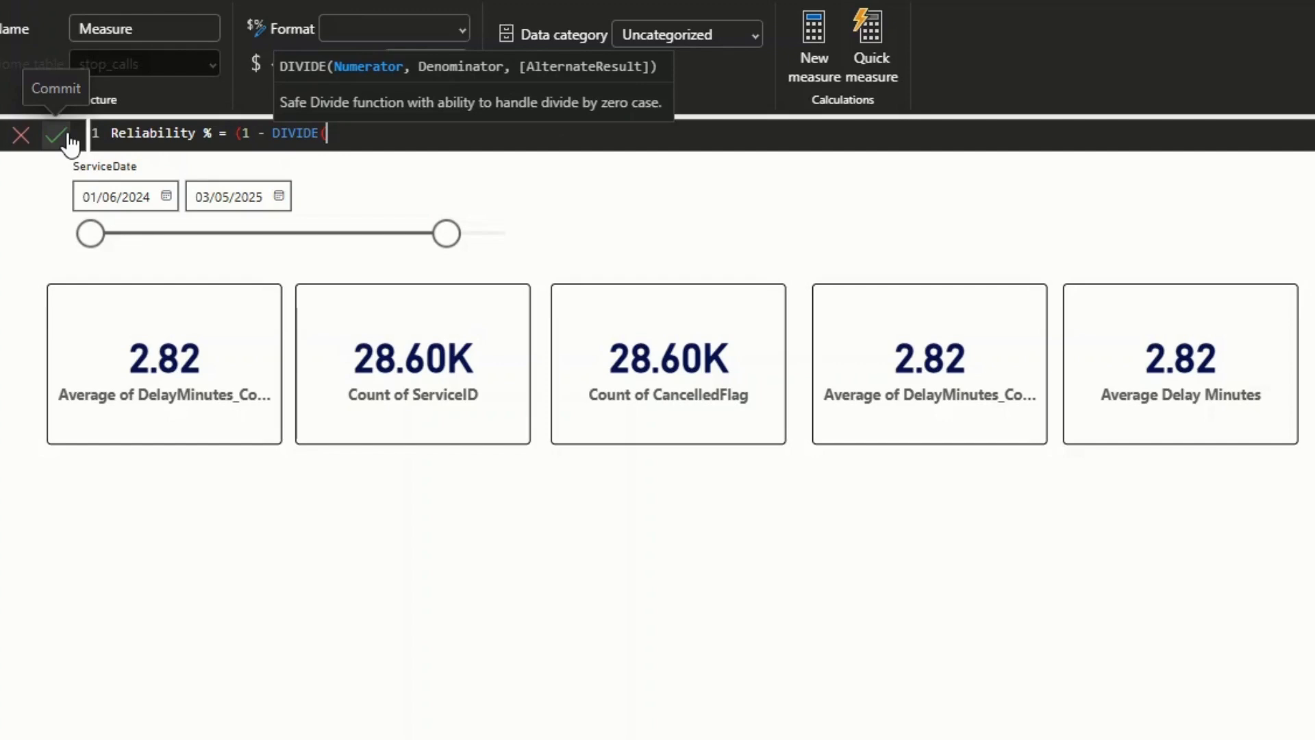
- Enter [Cancelled Services] as numerator, [Total Services] as denominator and 0 as alternate result of the DIVIDE function
{"action": "type", "text": "canc"}
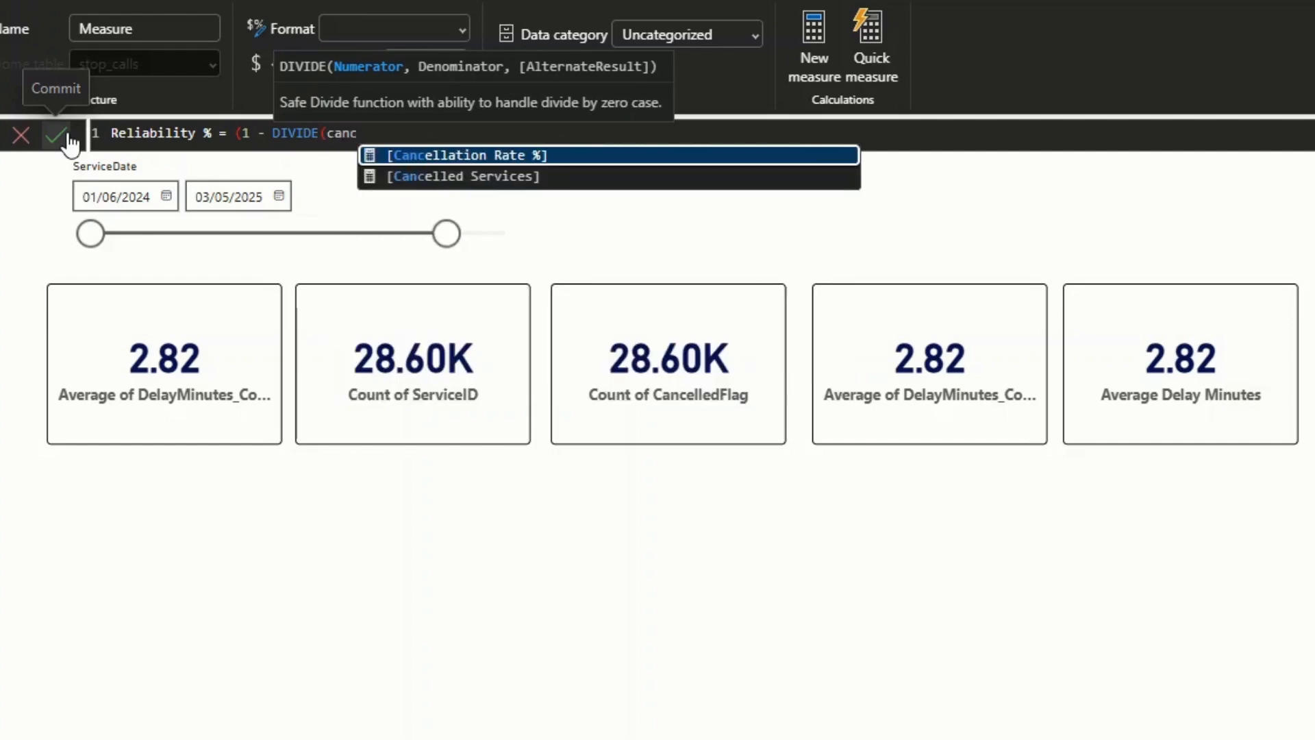
{"action": "key", "text": "Down"}
{"action": "key", "text": "Tab"}
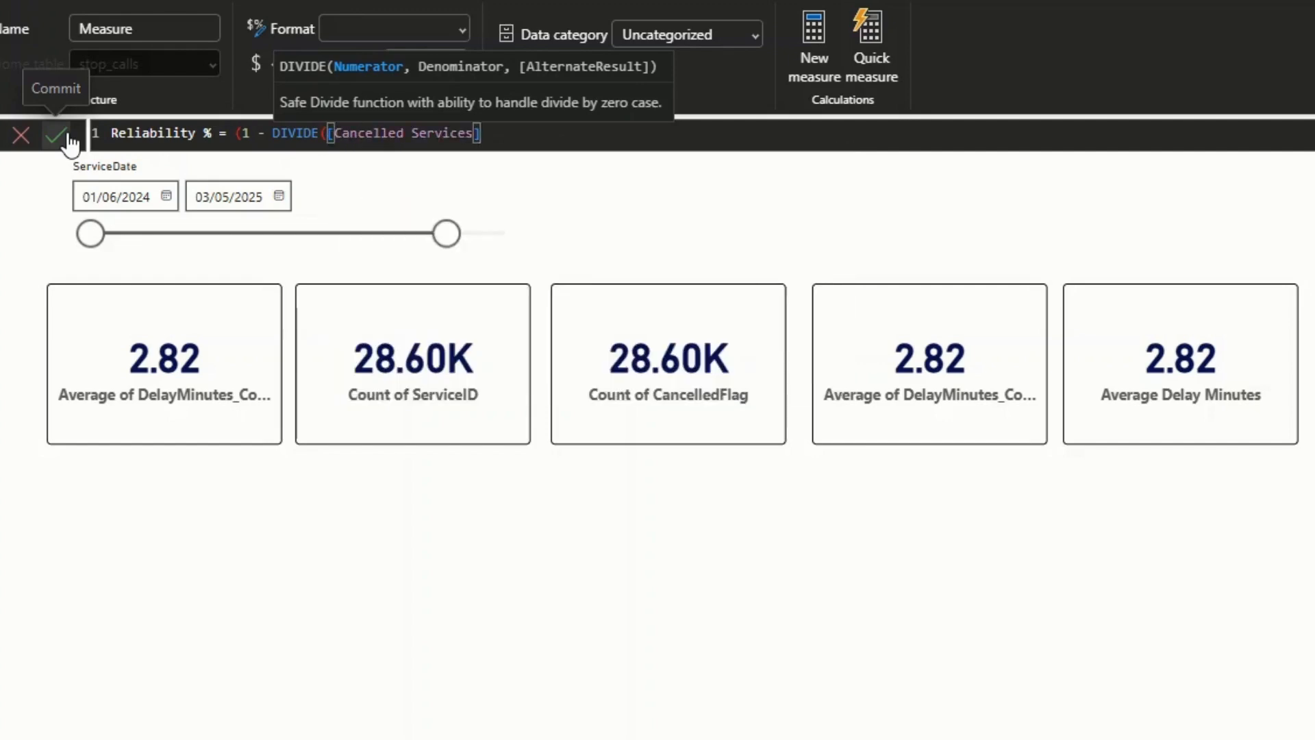
{"action": "type", "text": ", Tot"}
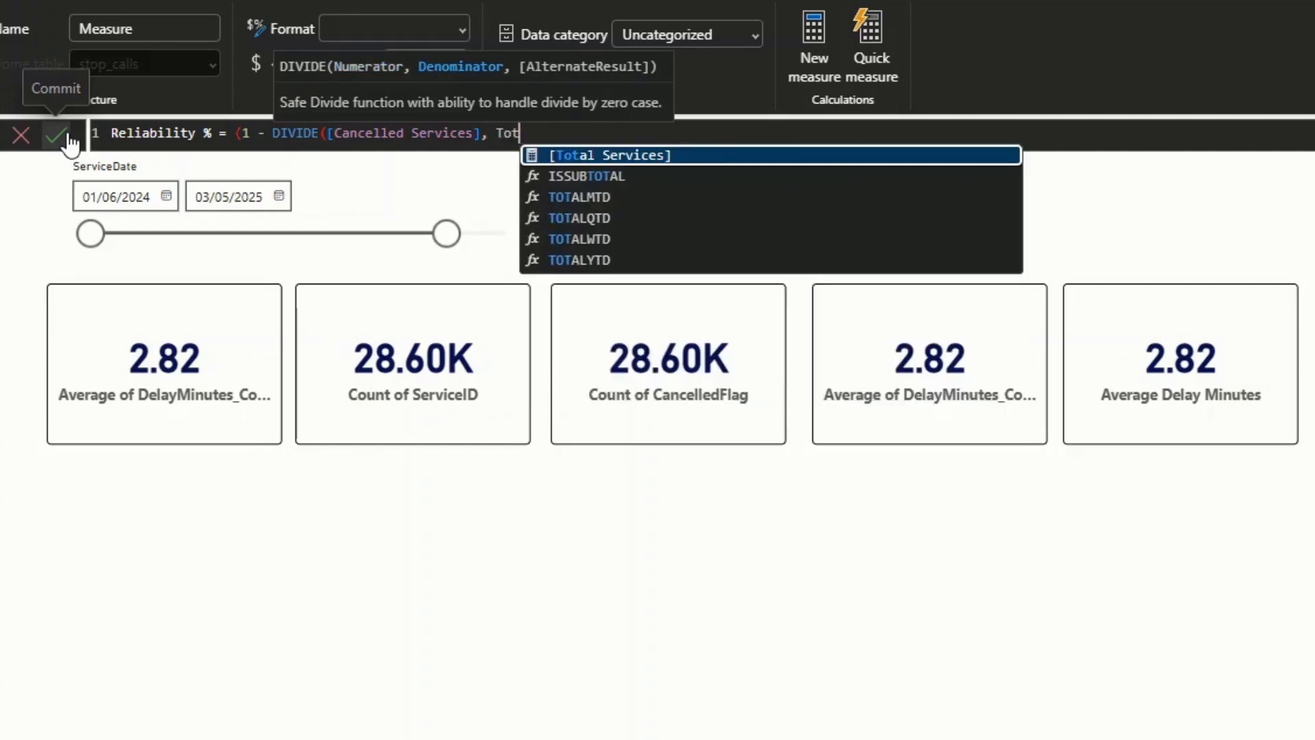
{"action": "key", "text": "Tab"}
{"action": "type", "text": ", 0"}
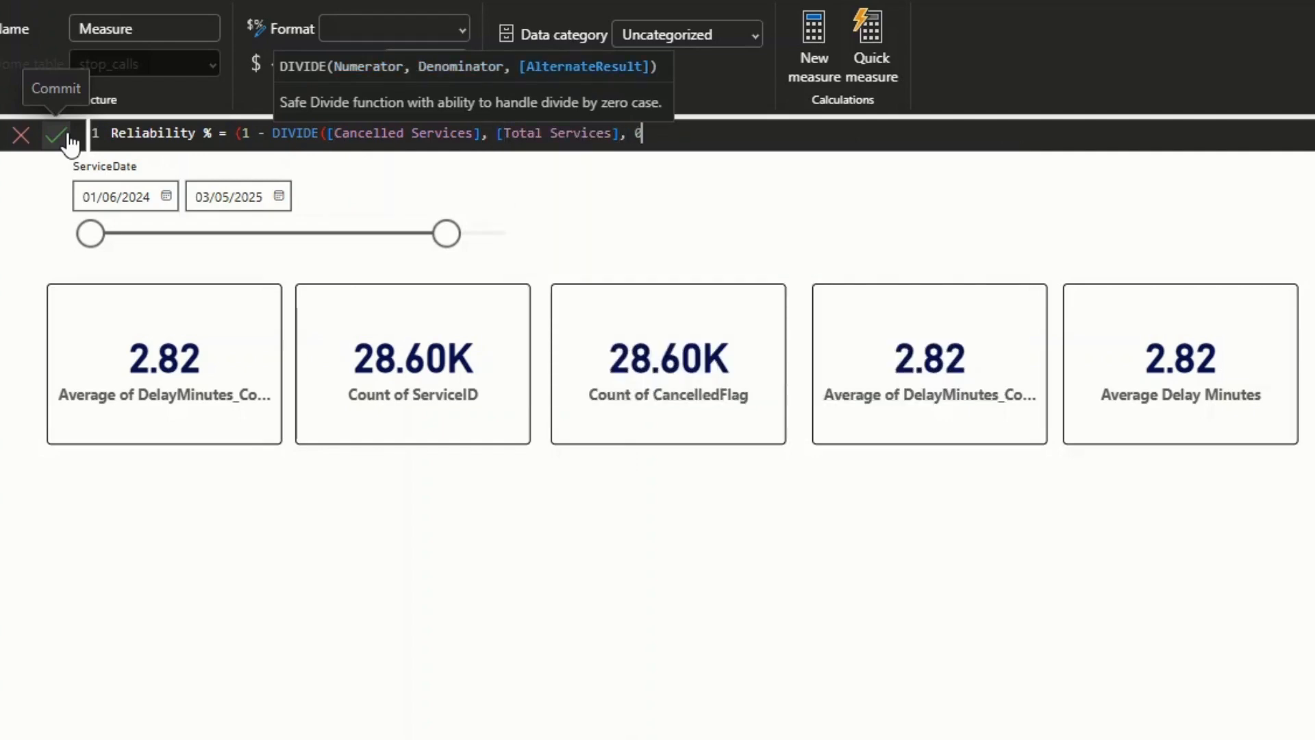
{"action": "type", "text": ") "}
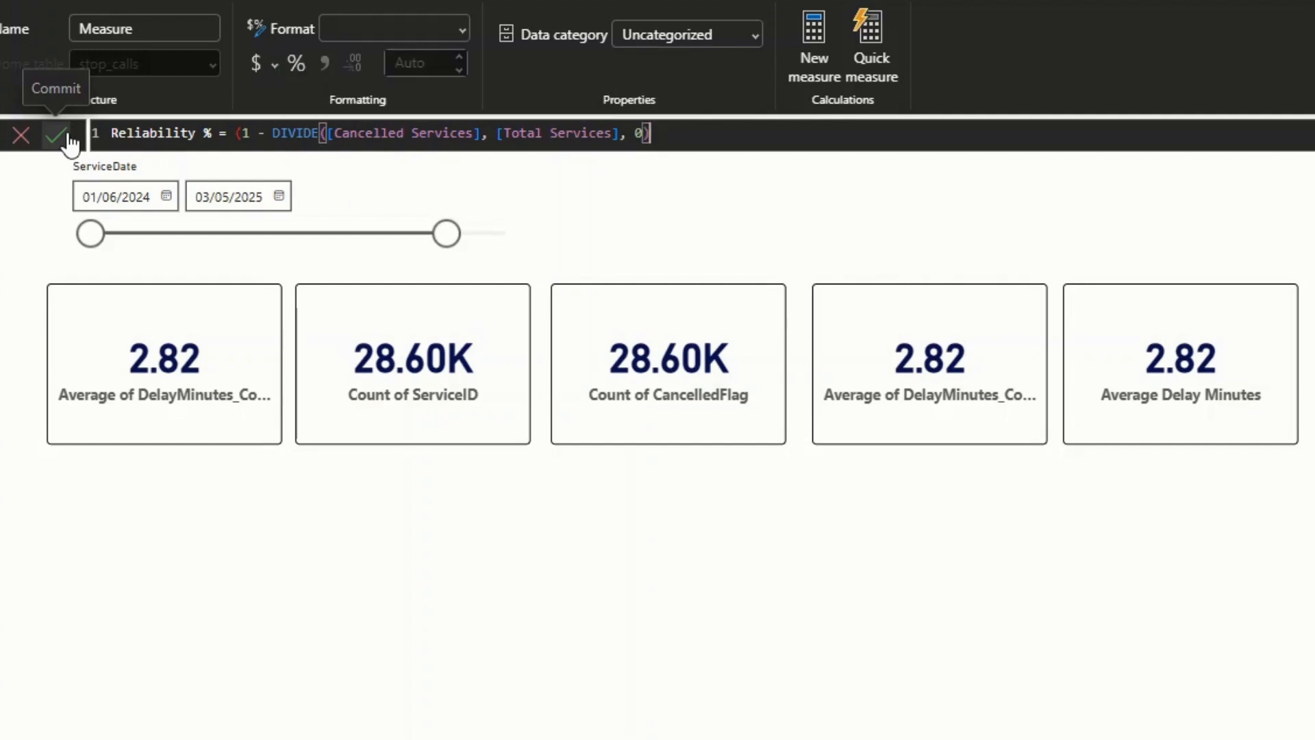
{"action": "type", "text": ") * 100"}
- Close both parentheses, multiply the result by 100, commit the Reliability % measure and close its formula editor
{"action": "left_click", "coordinate": [56, 132]}
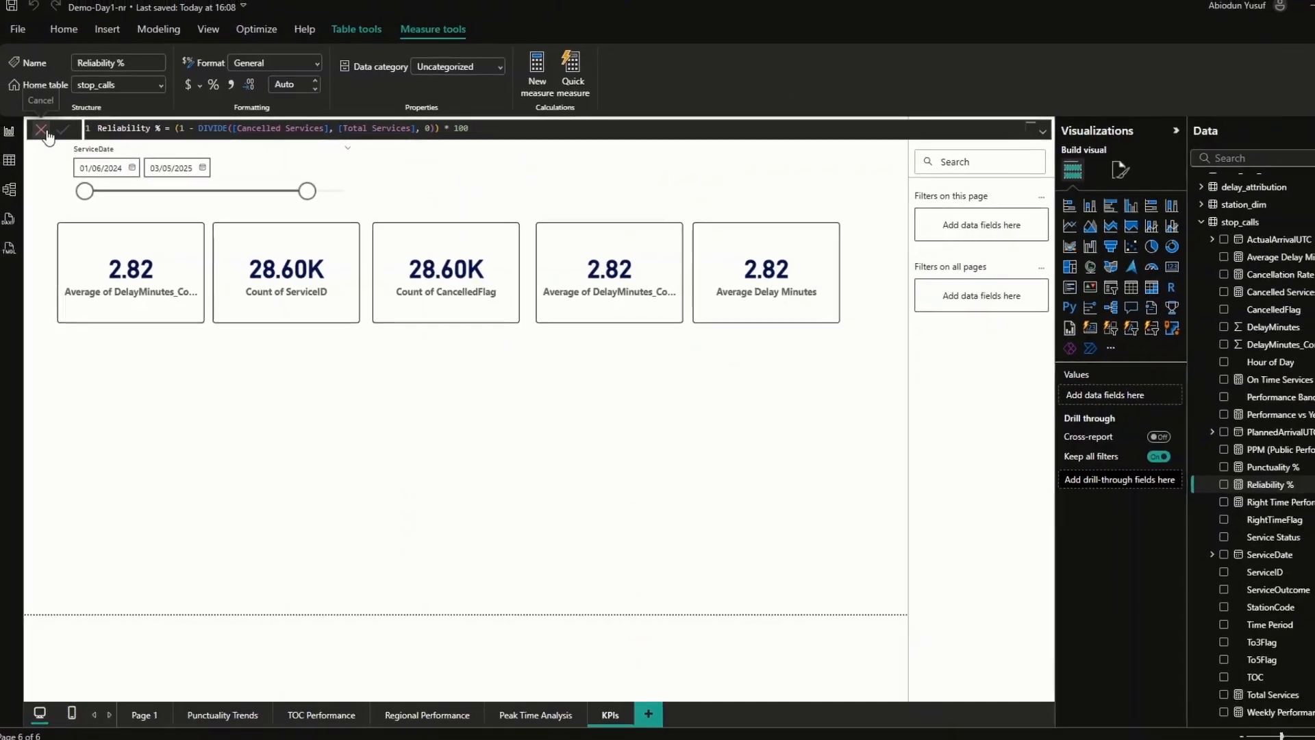
{"action": "left_click", "coordinate": [46, 130]}
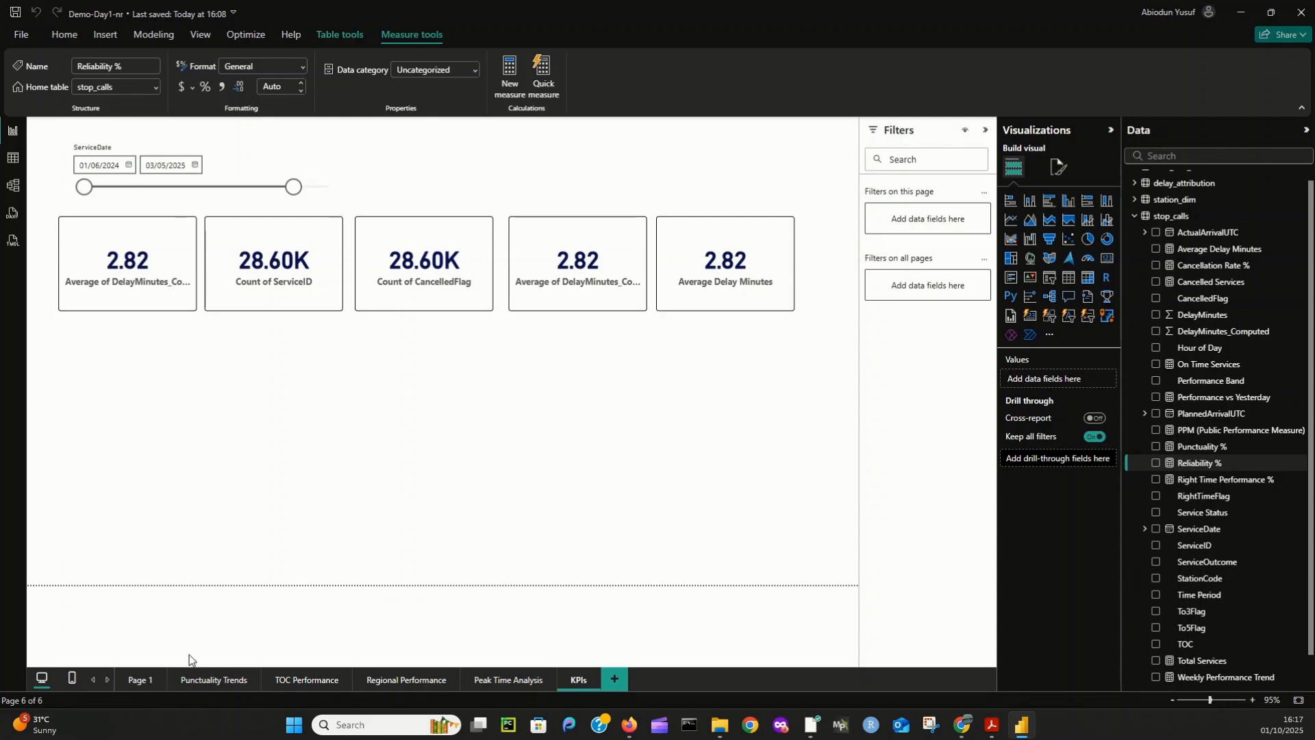
- On the Punctuality Trends page, turn on the background and visual border of the DelayMinutes_Computed by ServiceDate line chart
{"action": "left_click", "coordinate": [207, 682]}
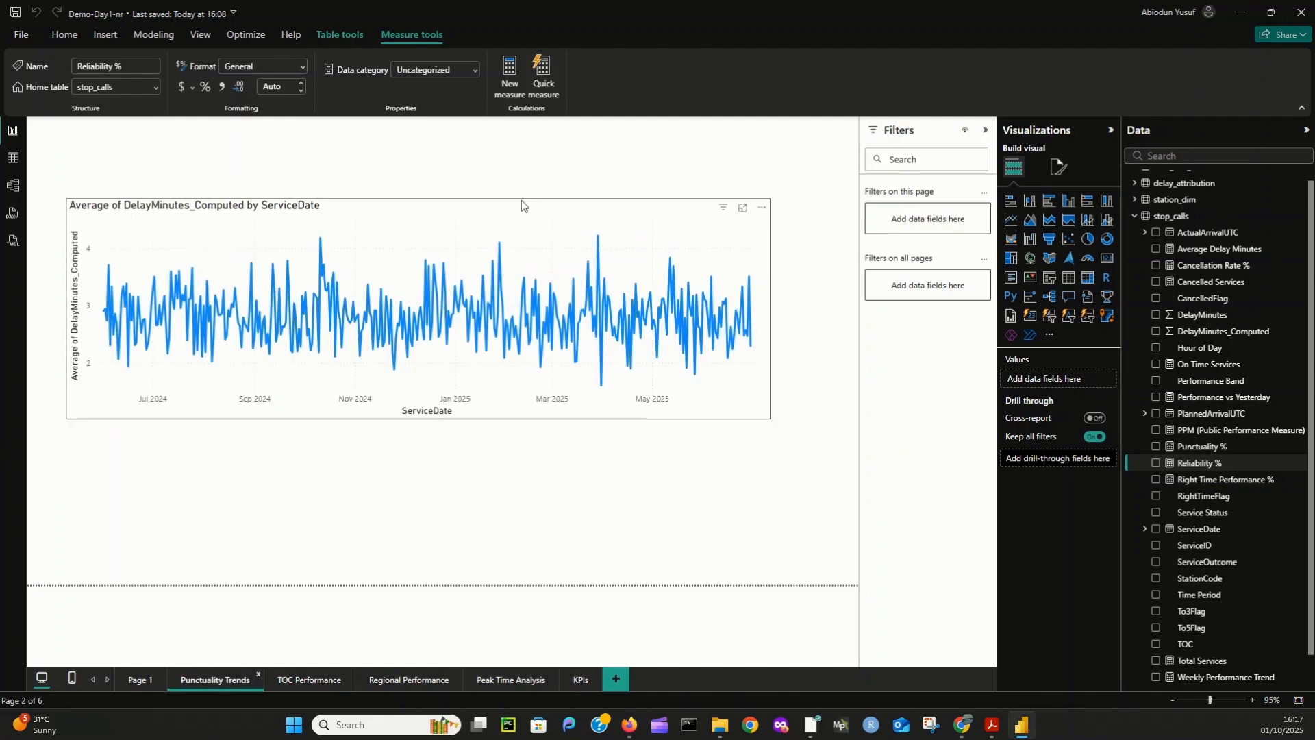
{"action": "left_click", "coordinate": [387, 211]}
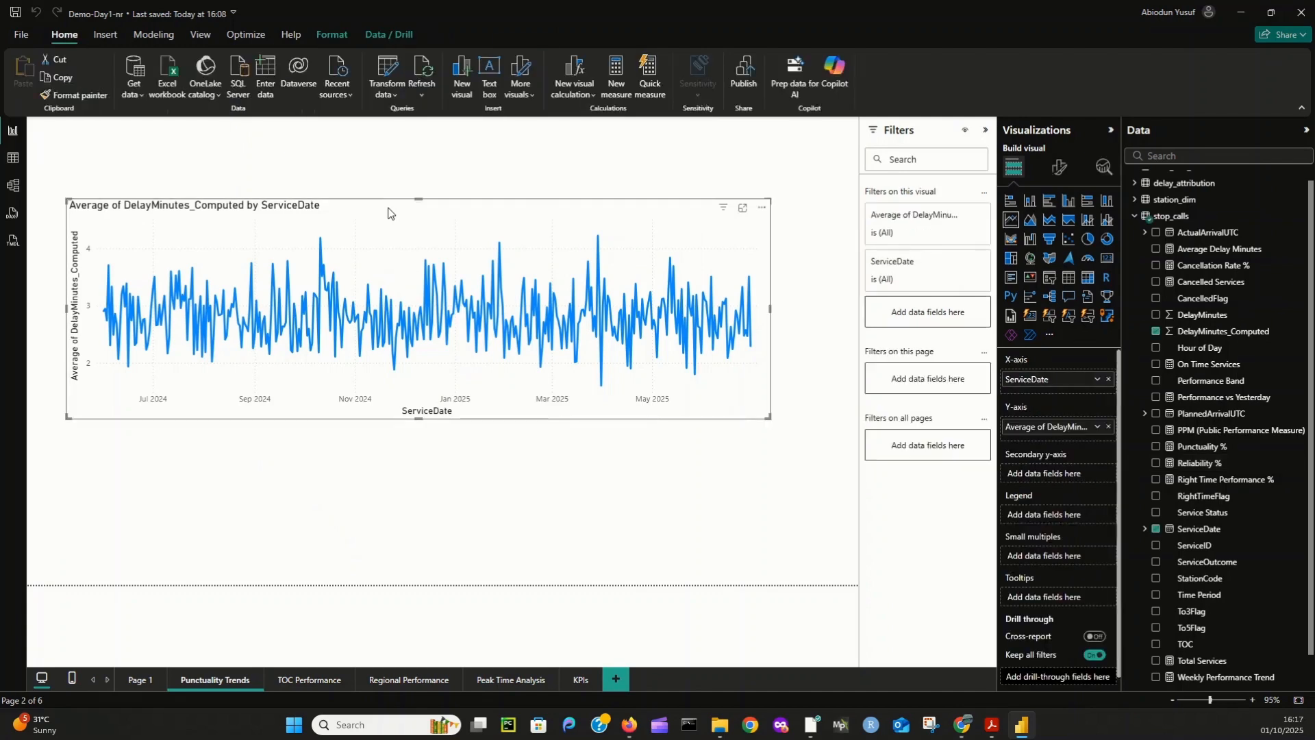
{"action": "left_click", "coordinate": [1061, 167]}
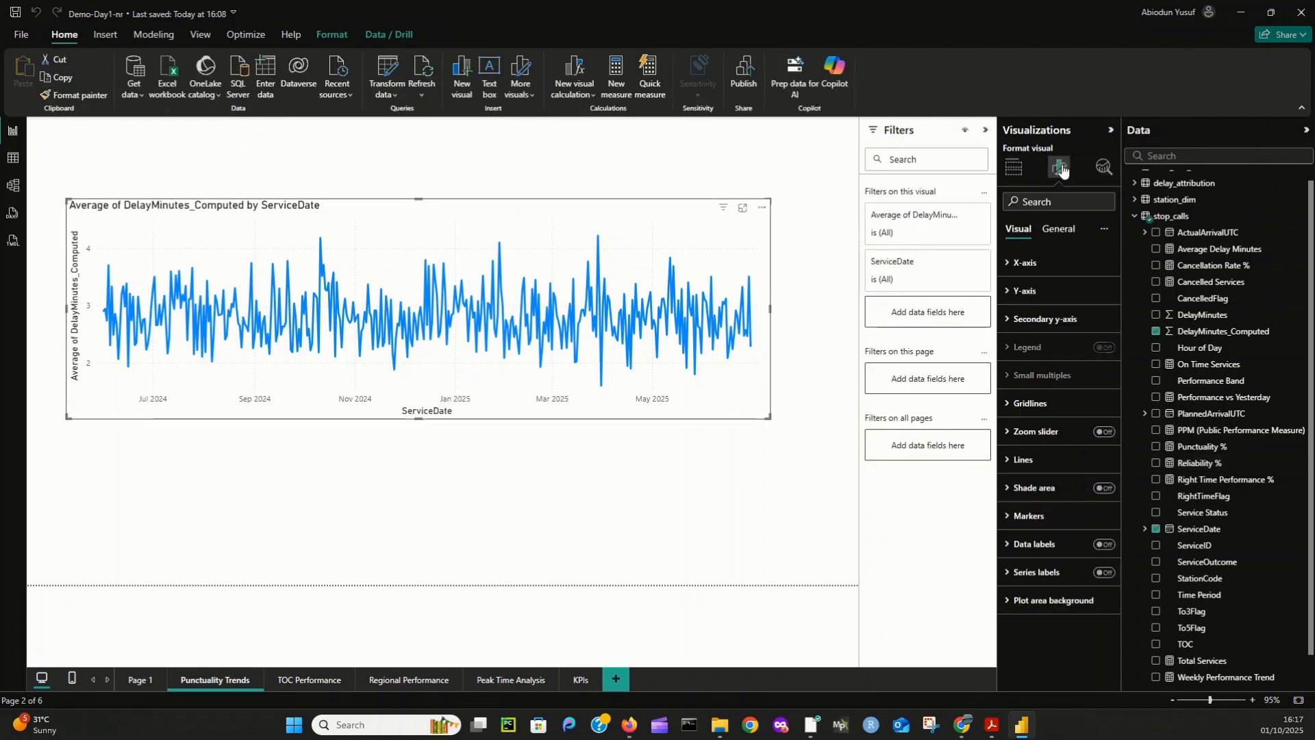
{"action": "left_click", "coordinate": [1058, 228]}
{"action": "left_click", "coordinate": [1008, 320]}
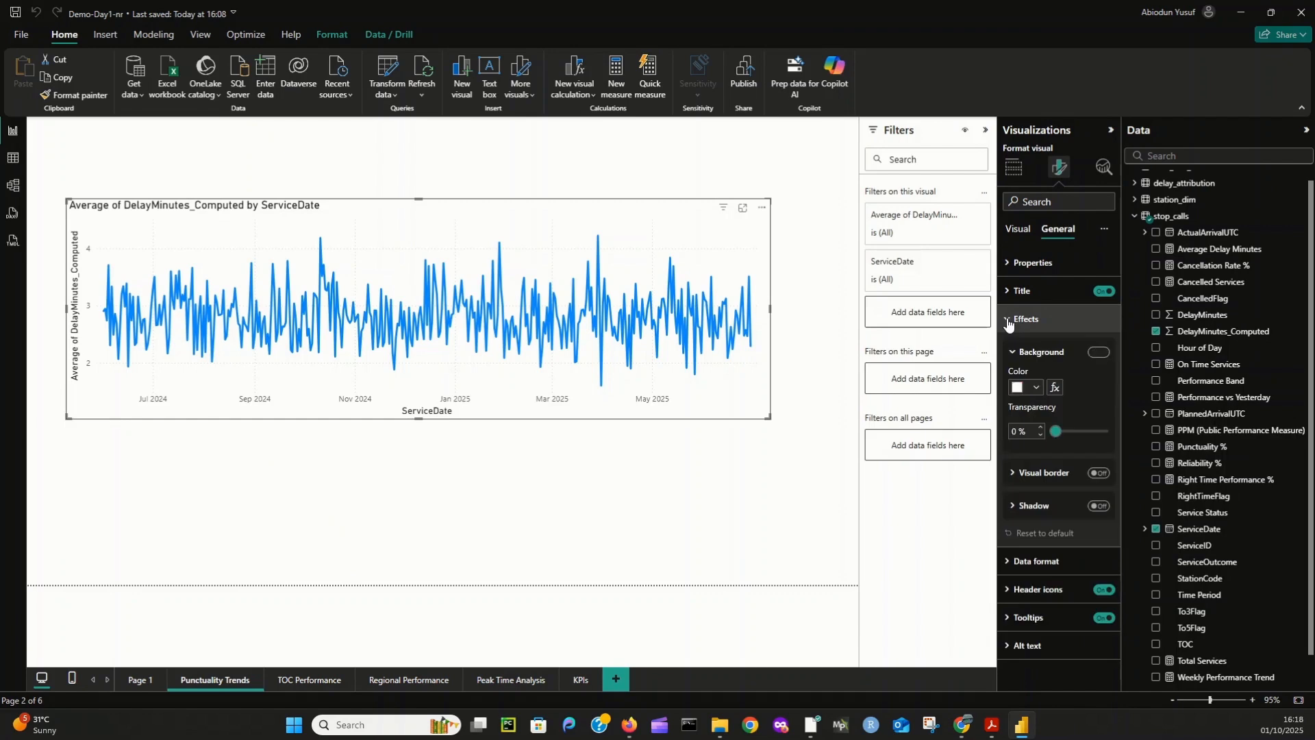
{"action": "left_click", "coordinate": [1098, 352]}
{"action": "left_click", "coordinate": [1098, 473]}
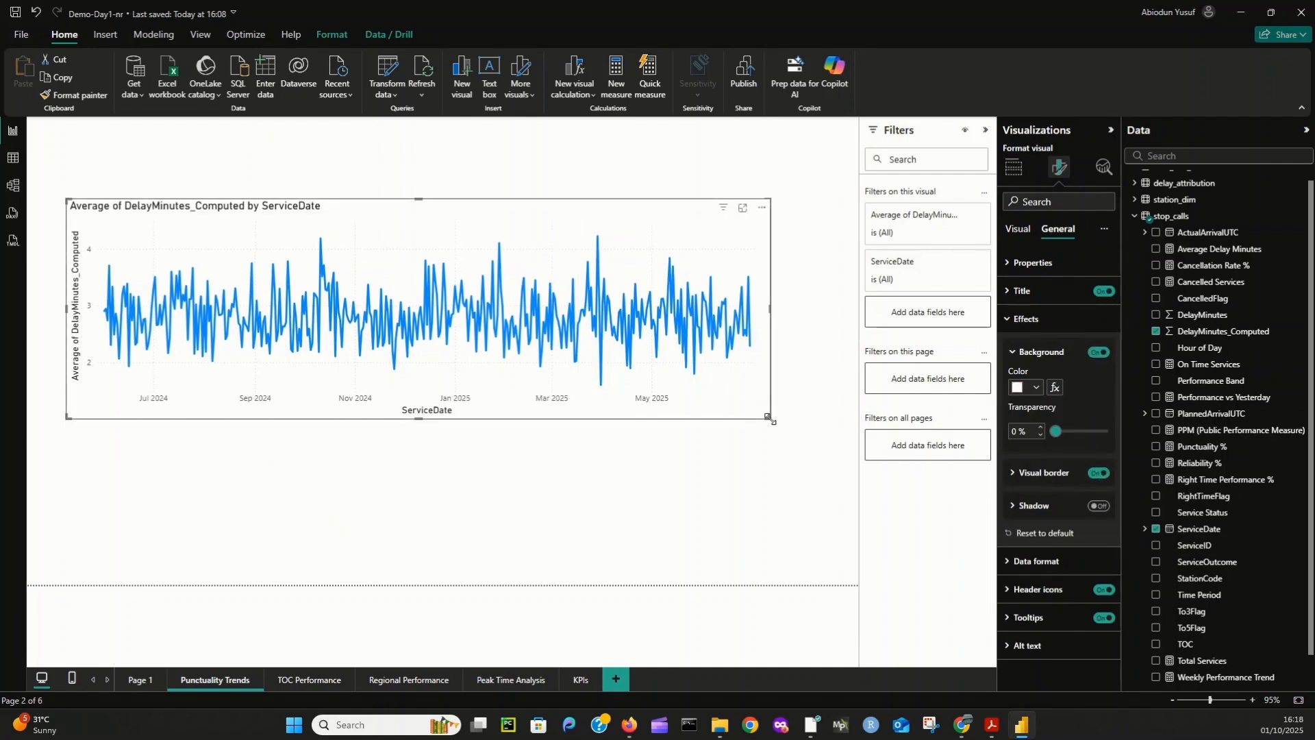
- Shrink the delay line chart to about half the page width and add an empty line chart to the page
{"action": "left_click_drag", "start_coordinate": [769, 417], "coordinate": [474, 399]}
{"action": "left_click", "coordinate": [402, 443]}
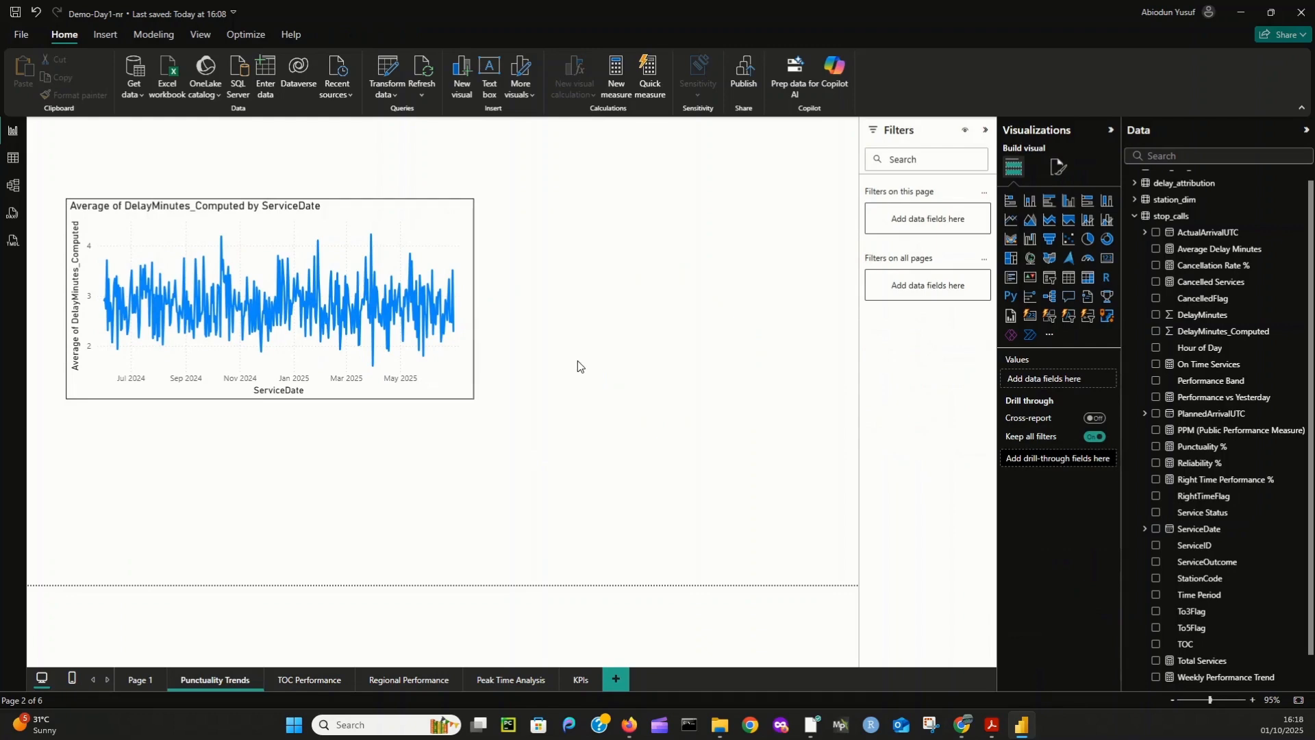
{"action": "left_click", "coordinate": [1011, 219]}
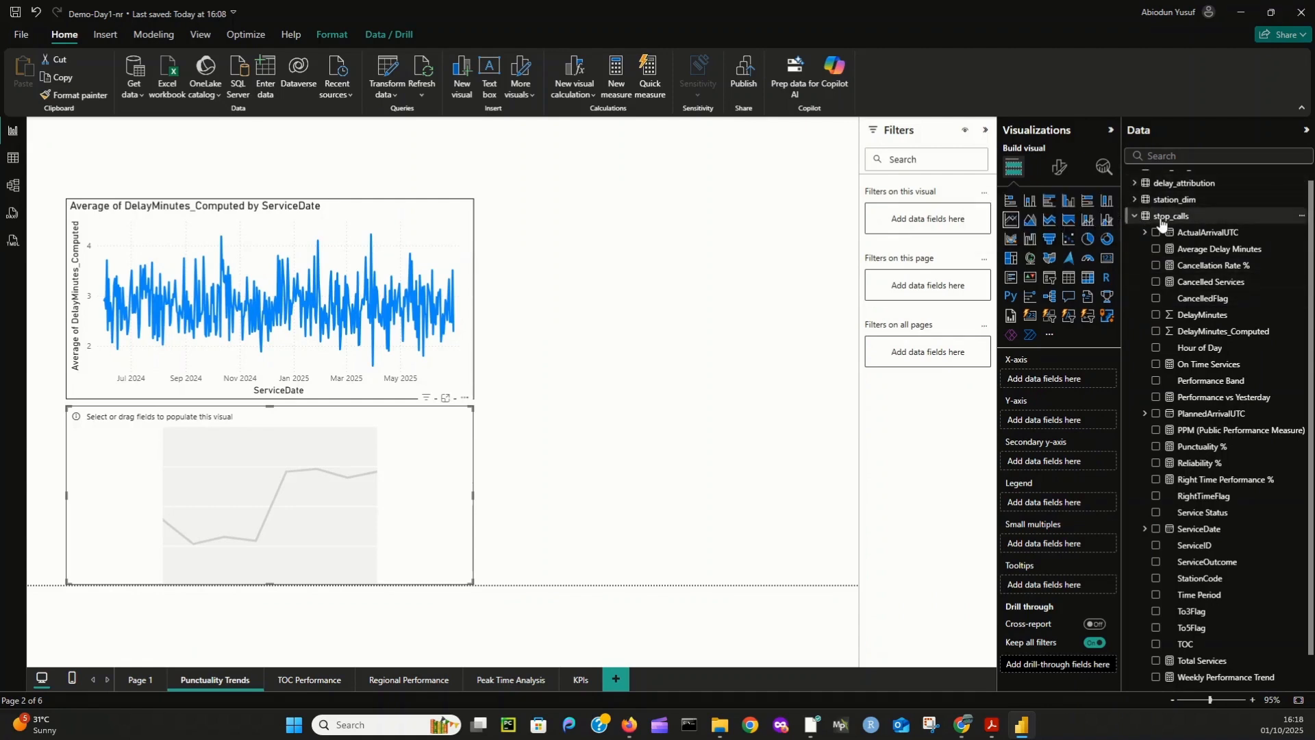
- Fill the empty line chart with date_dim_full Date as plain dates on the x-axis and Punctuality % on the y-axis
{"action": "scroll", "coordinate": [1168, 226], "scroll_direction": "up", "scroll_amount": 1}
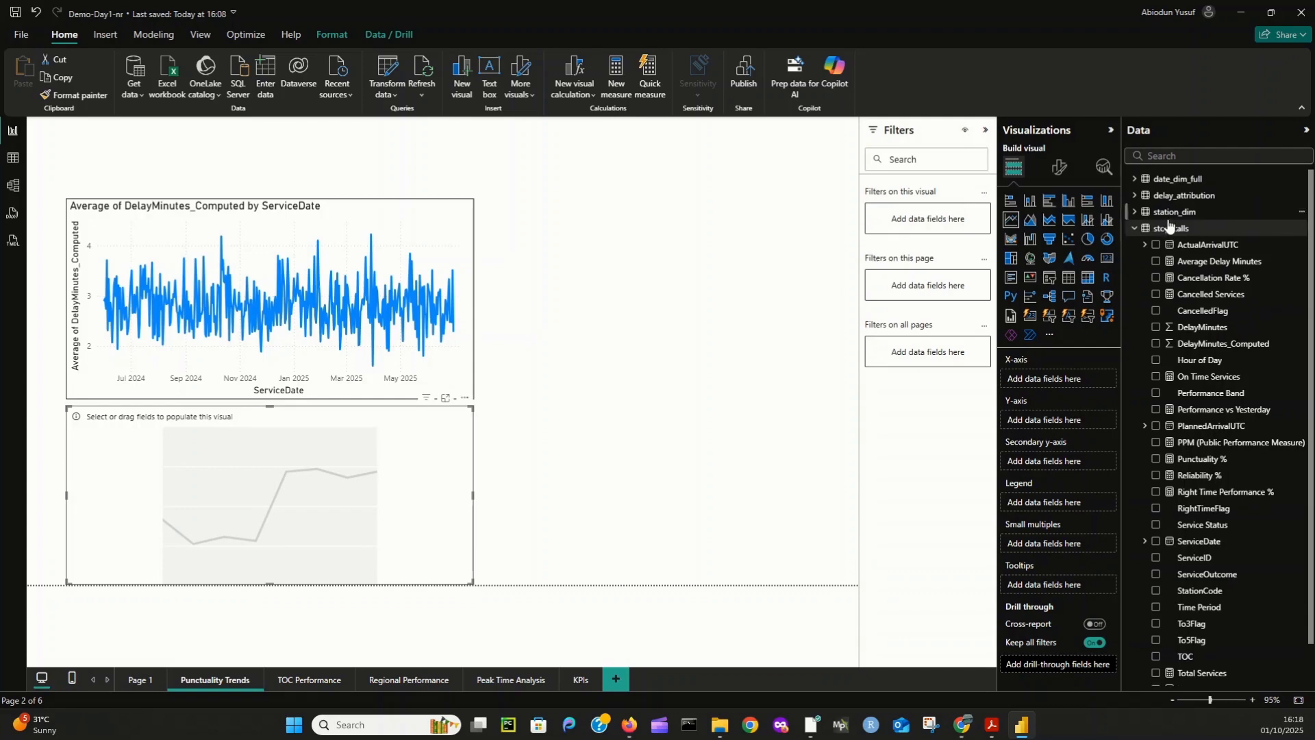
{"action": "left_click", "coordinate": [1136, 181]}
{"action": "left_click", "coordinate": [1156, 196]}
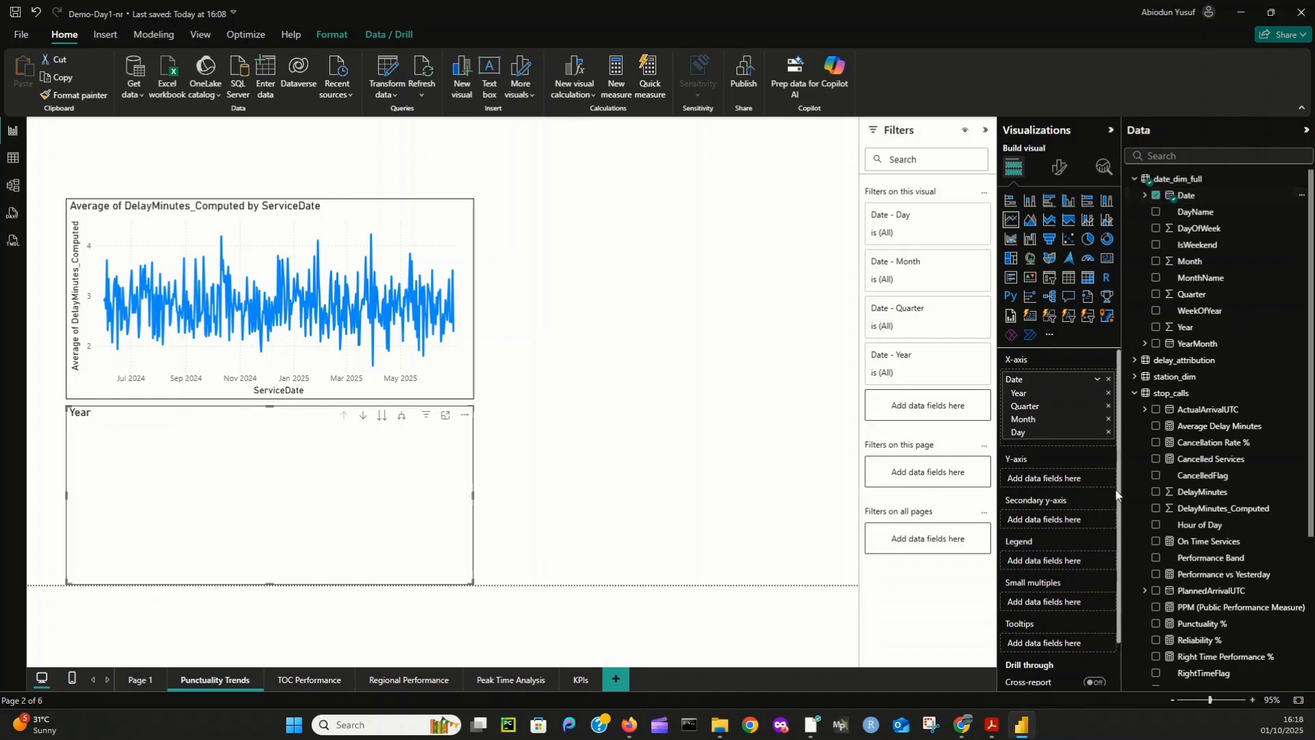
{"action": "left_click", "coordinate": [1097, 378]}
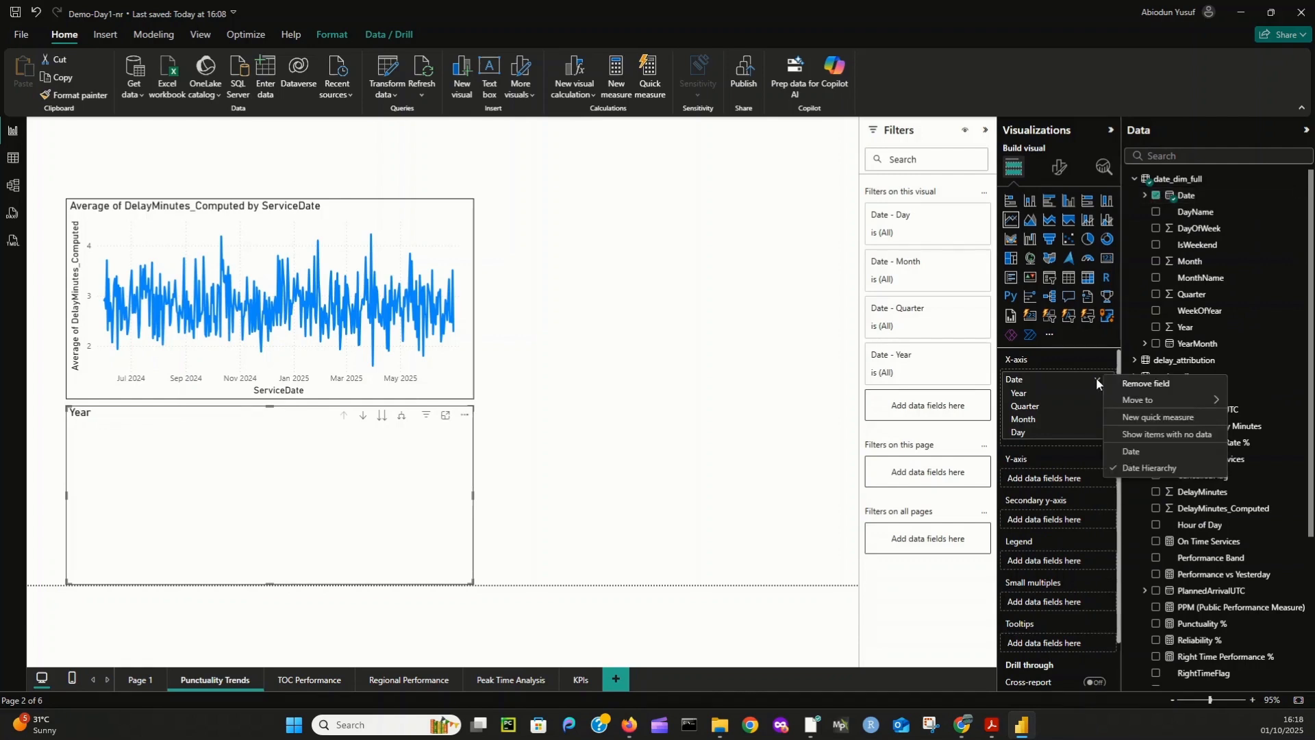
{"action": "left_click", "coordinate": [1133, 451]}
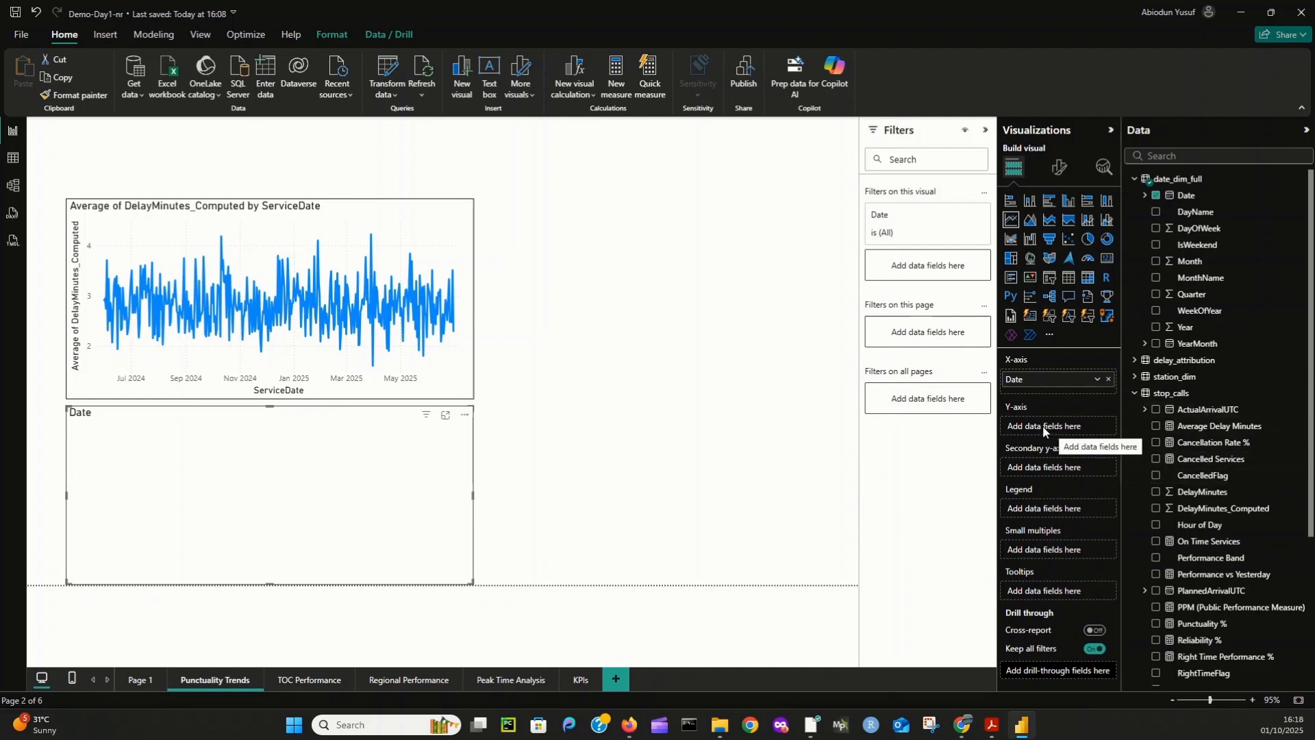
{"action": "scroll", "coordinate": [1216, 544], "scroll_direction": "down", "scroll_amount": 3}
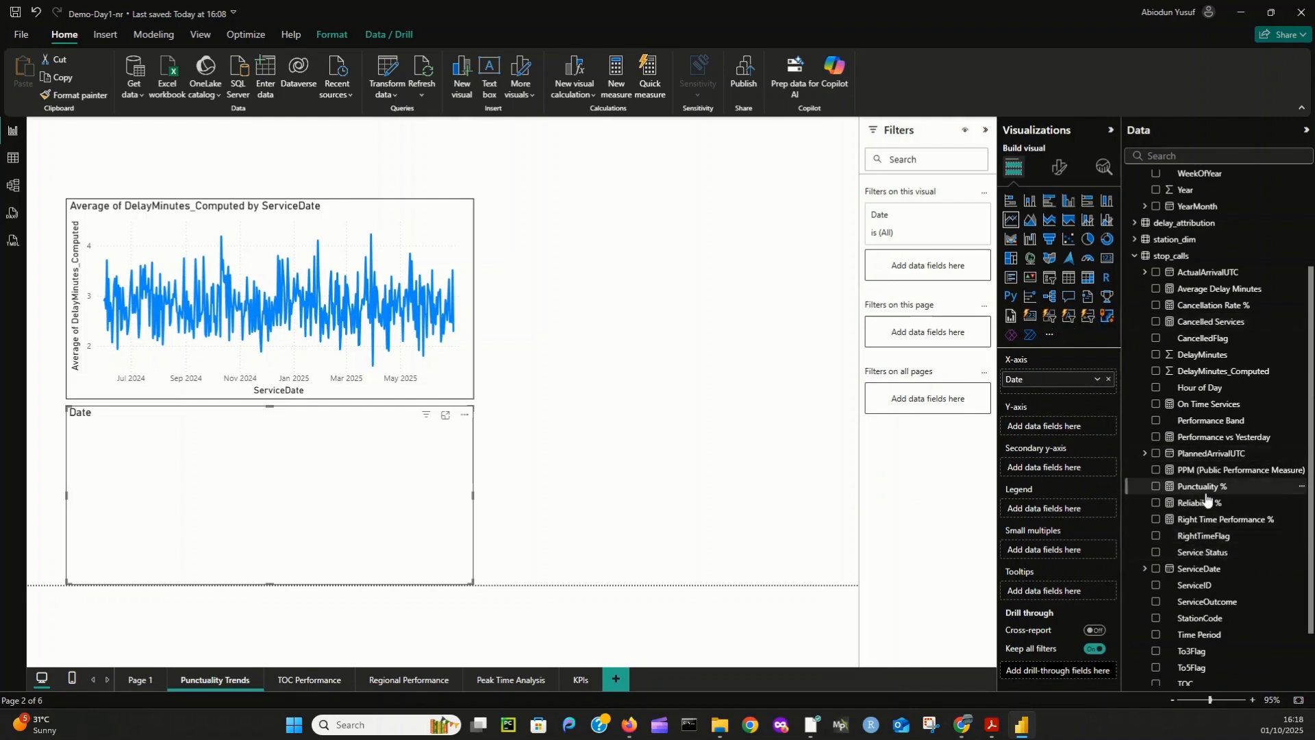
{"action": "left_click_drag", "start_coordinate": [1202, 492], "coordinate": [1068, 426]}
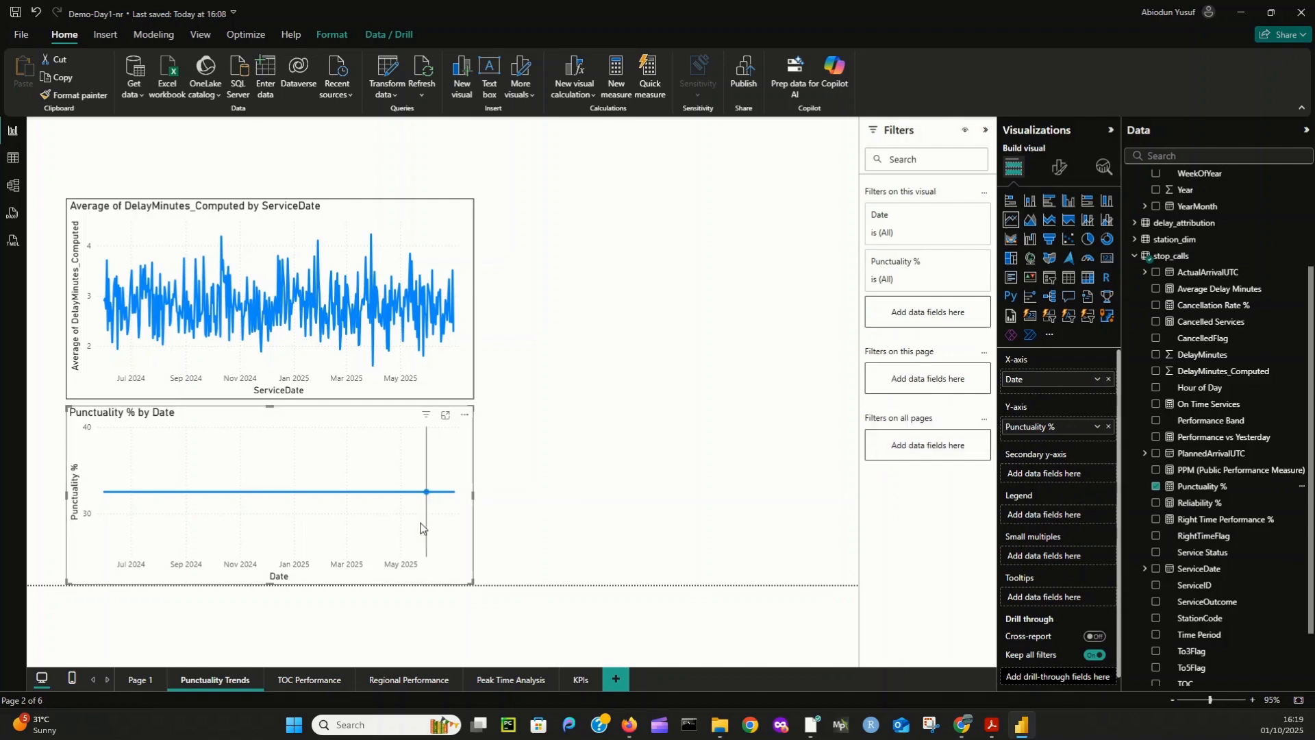
- Try showing the chart's Punctuality % values as percent of grand total, and return them to no calculation
{"action": "left_click", "coordinate": [1093, 426]}
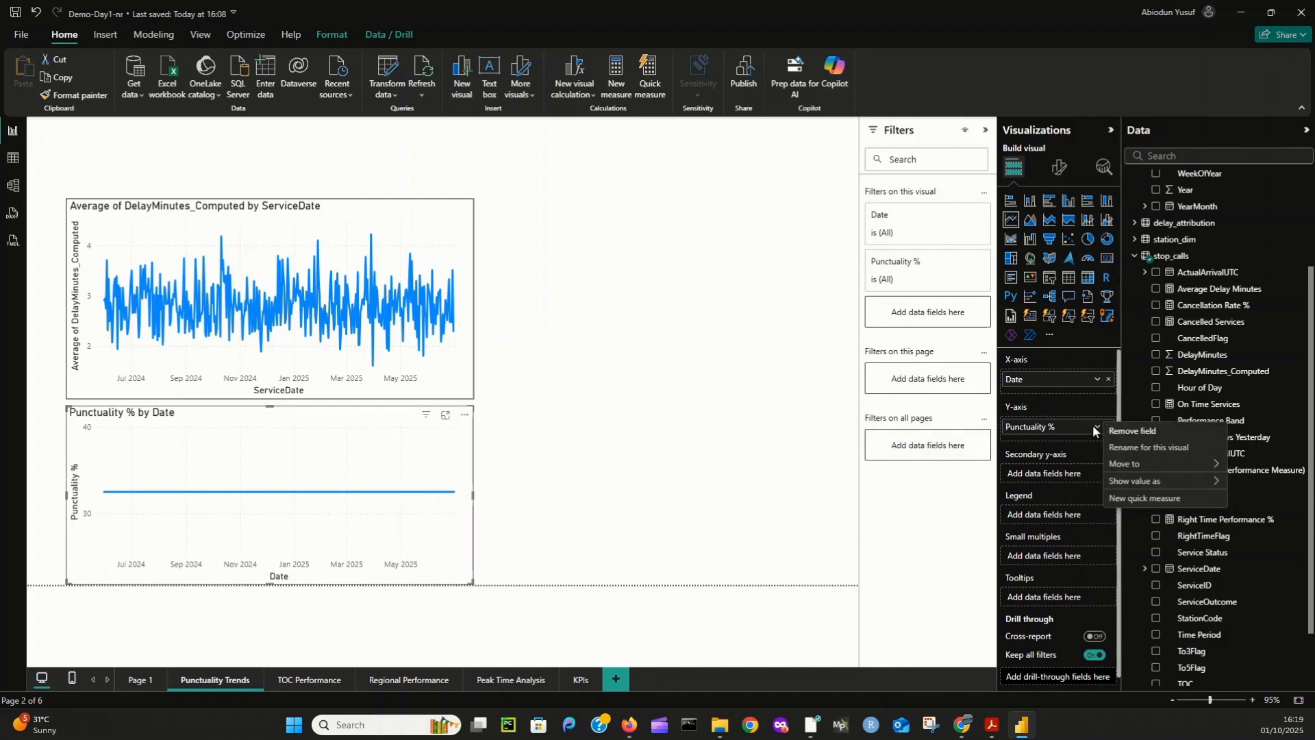
{"action": "mouse_move", "coordinate": [1153, 482]}
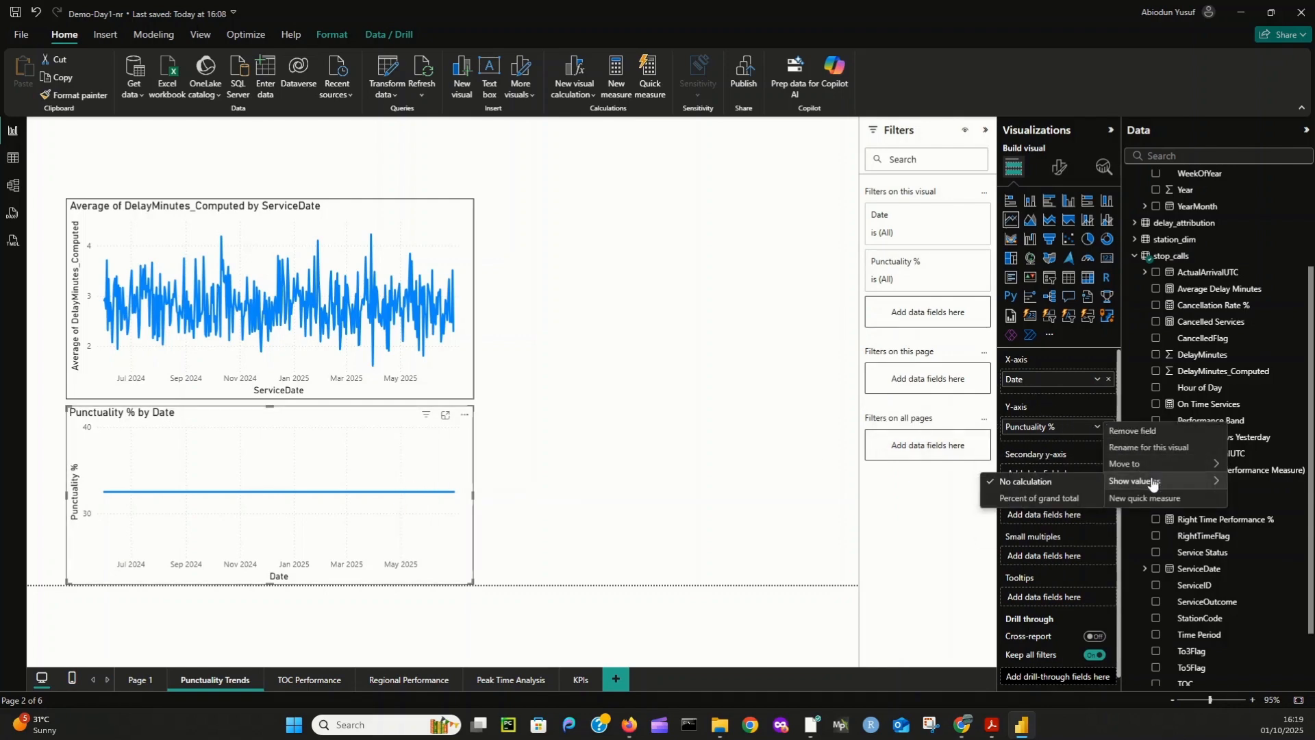
{"action": "left_click", "coordinate": [1044, 498]}
{"action": "left_click", "coordinate": [1098, 427]}
{"action": "mouse_move", "coordinate": [1137, 481]}
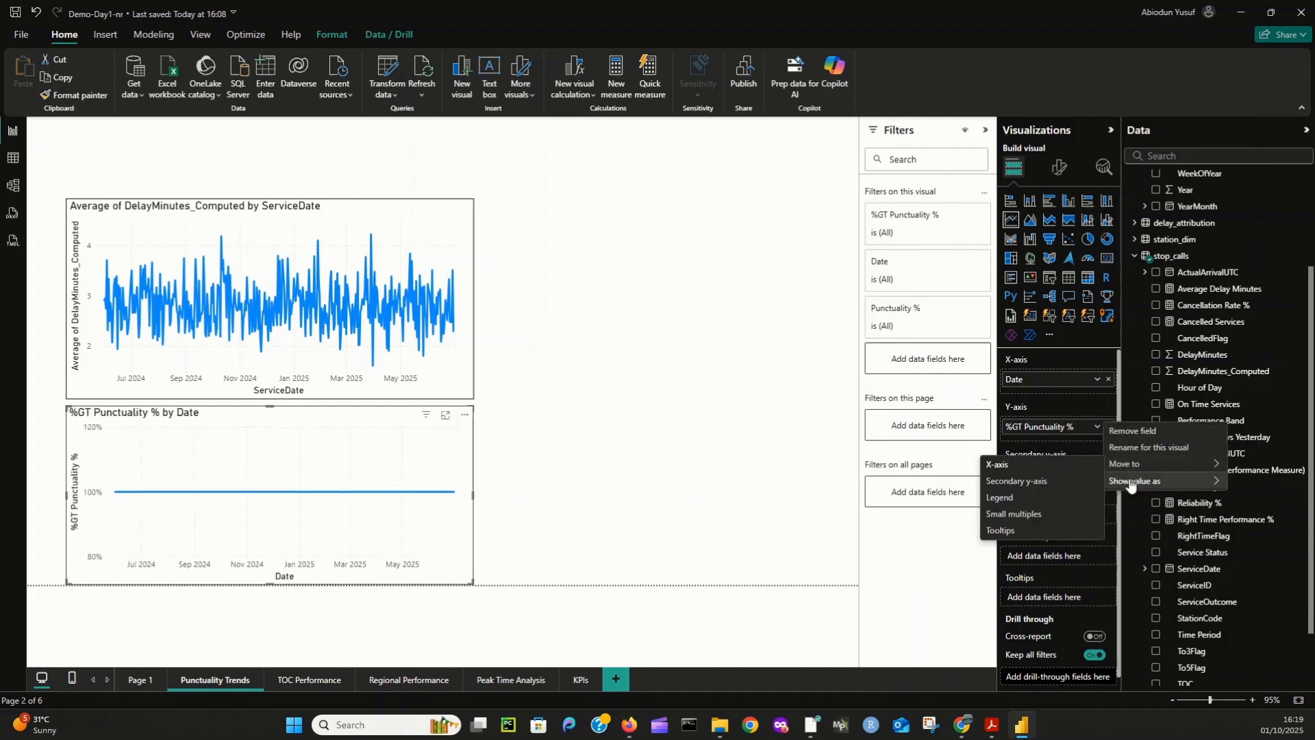
{"action": "left_click", "coordinate": [1044, 482]}
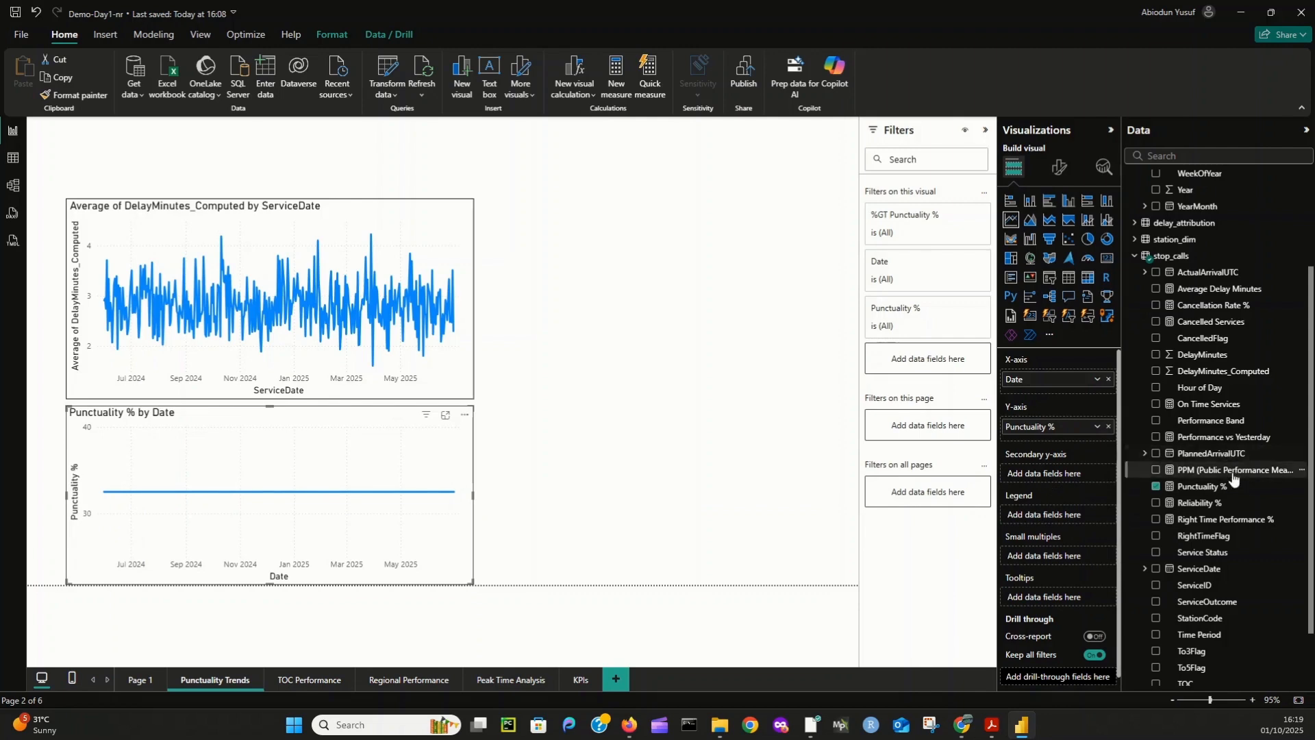
- Examine the DAX formula of the Punctuality % measure and the values plotted along its line chart
{"action": "left_click", "coordinate": [1199, 487]}
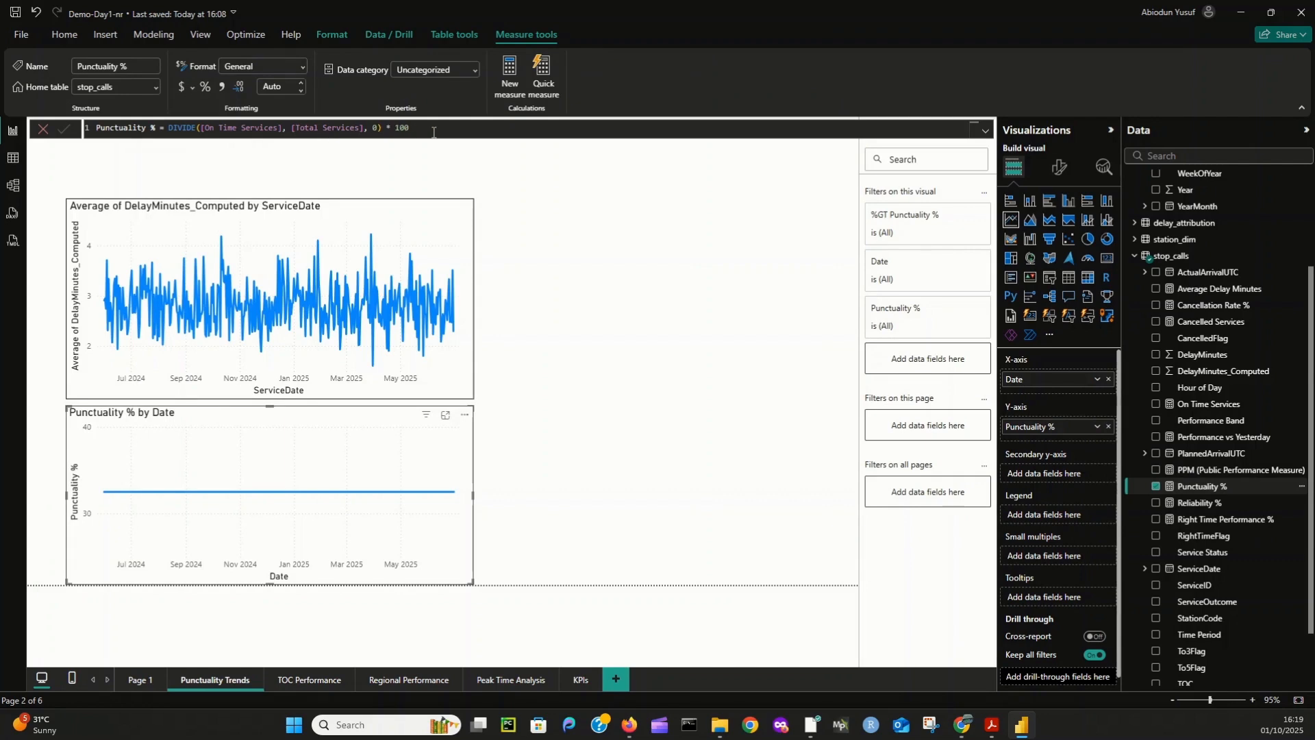
{"action": "left_click", "coordinate": [540, 285]}
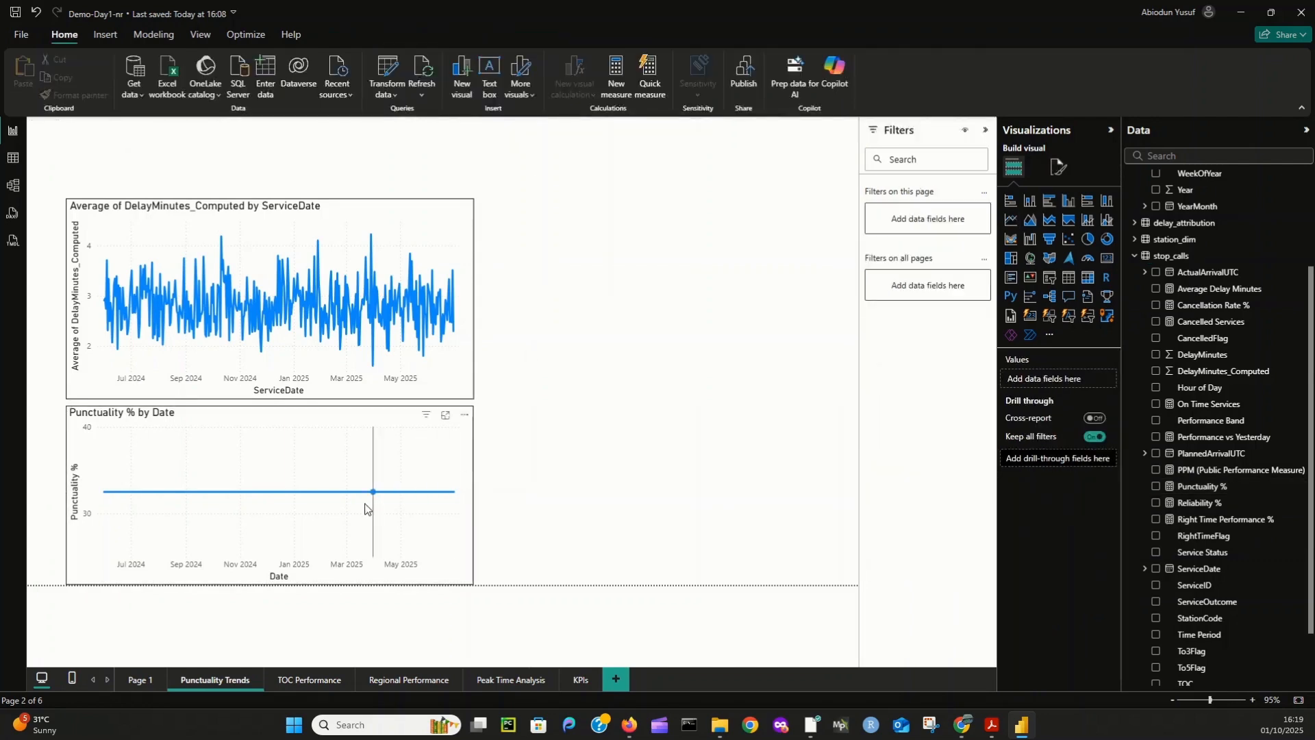
{"action": "left_click", "coordinate": [353, 466]}
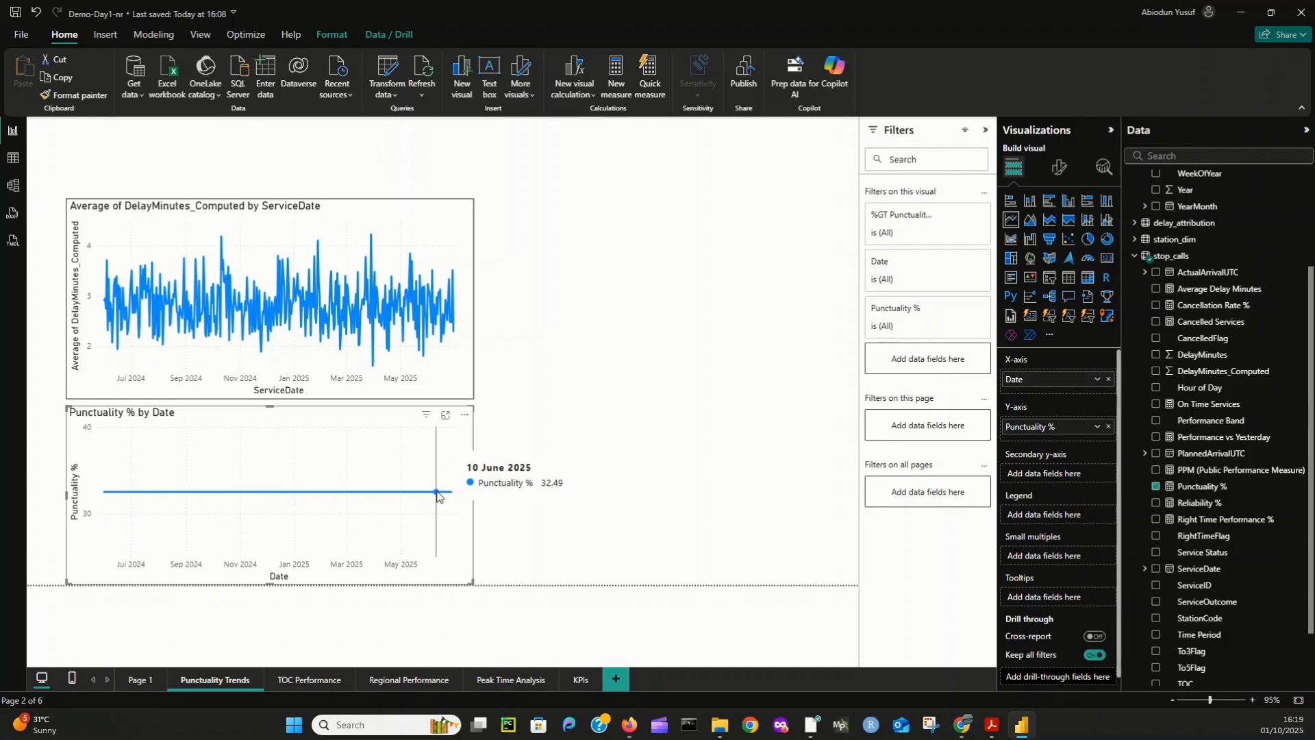
- Switch the Punctuality % chart's x-axis to Date Hierarchy and remove its Month, Quarter, Year and Day levels
{"action": "left_click", "coordinate": [1098, 379]}
{"action": "left_click", "coordinate": [1154, 486]}
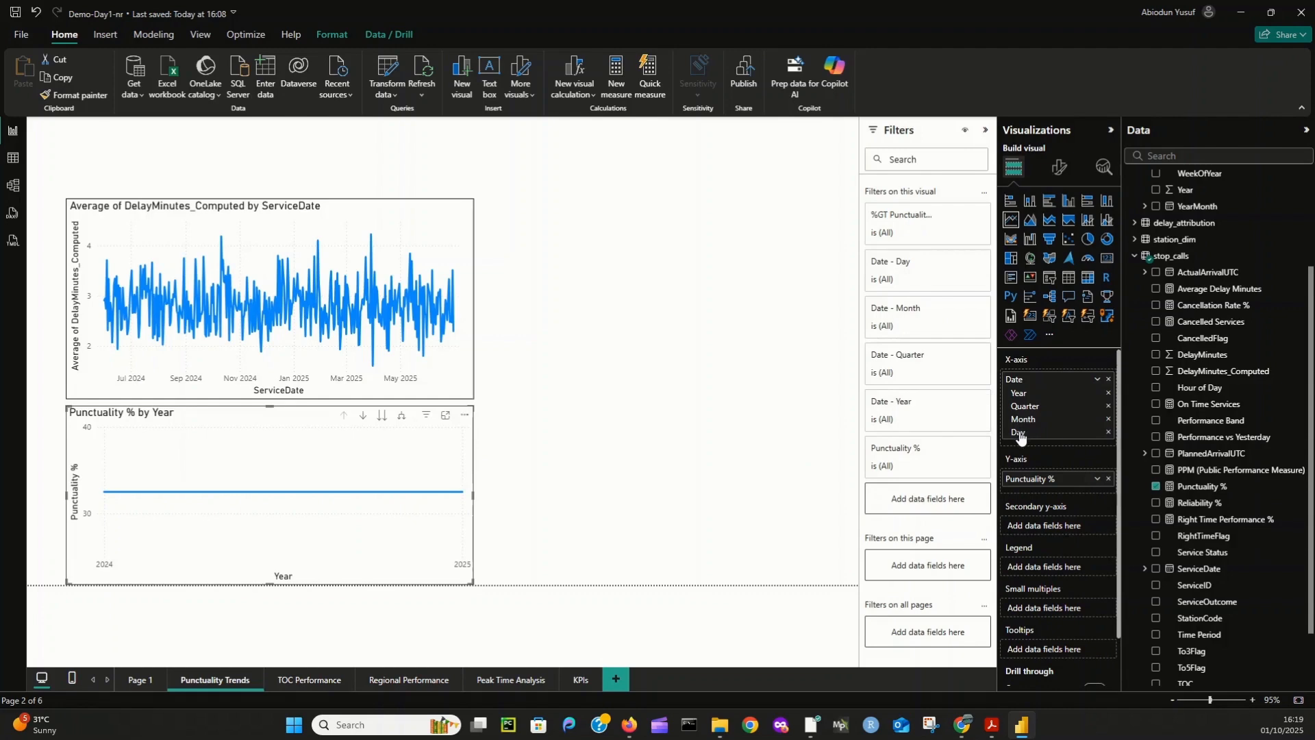
{"action": "left_click", "coordinate": [1108, 419]}
{"action": "left_click", "coordinate": [1108, 405]}
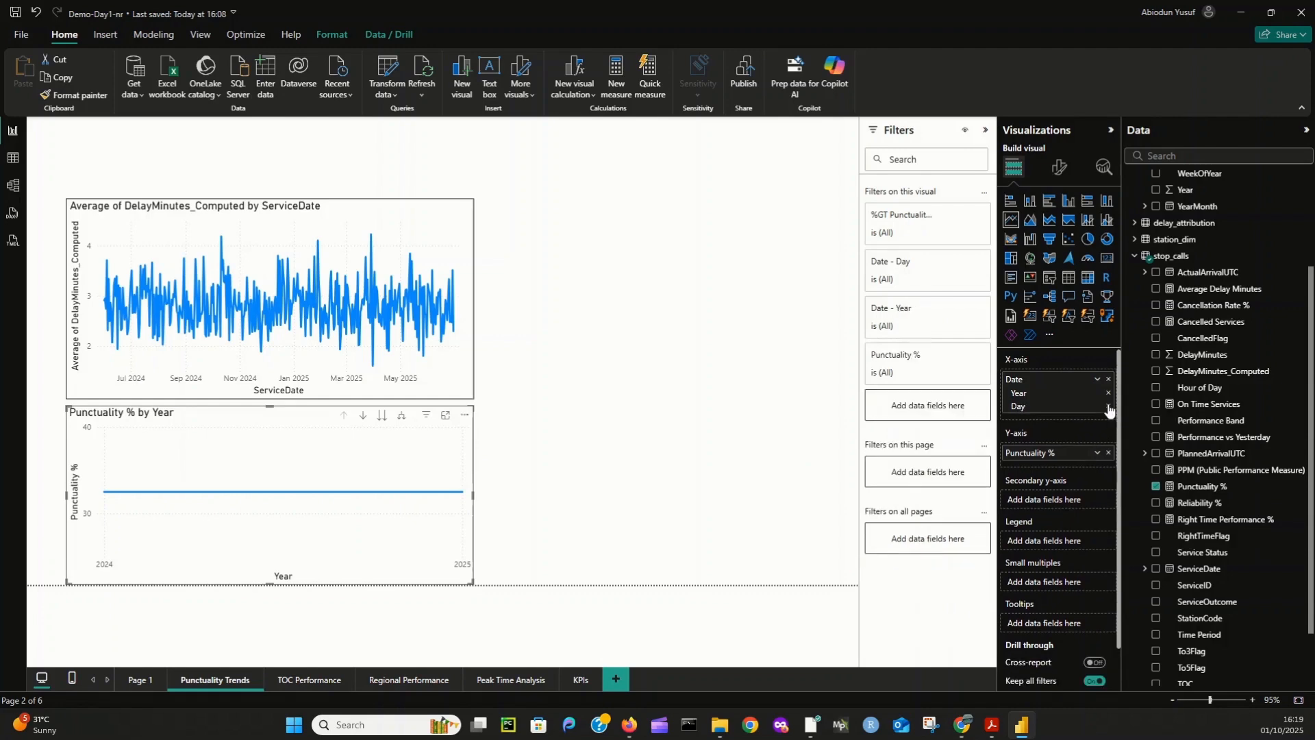
{"action": "left_click", "coordinate": [1108, 394]}
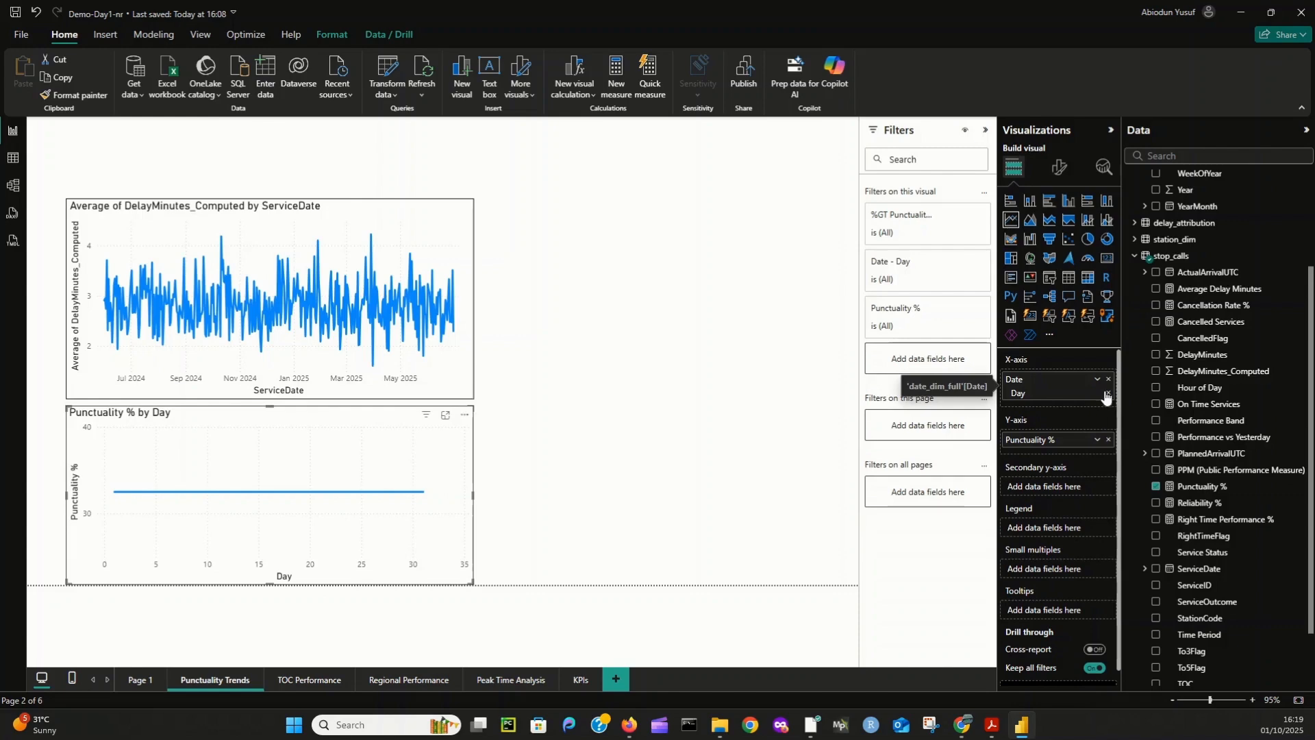
{"action": "left_click", "coordinate": [1108, 393]}
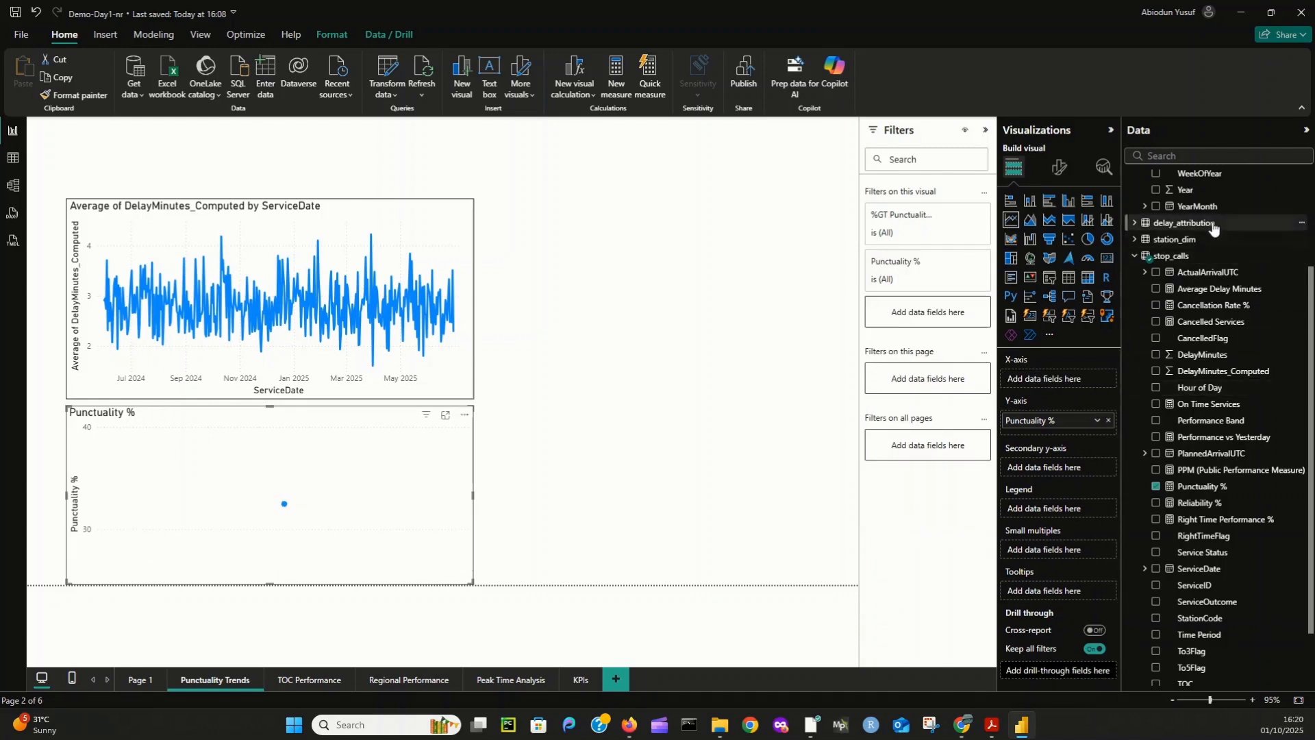
- Put ServiceDate from stop_calls on the Punctuality % chart's x-axis as plain dates instead of a hierarchy
{"action": "scroll", "coordinate": [1183, 202], "scroll_direction": "up", "scroll_amount": 3}
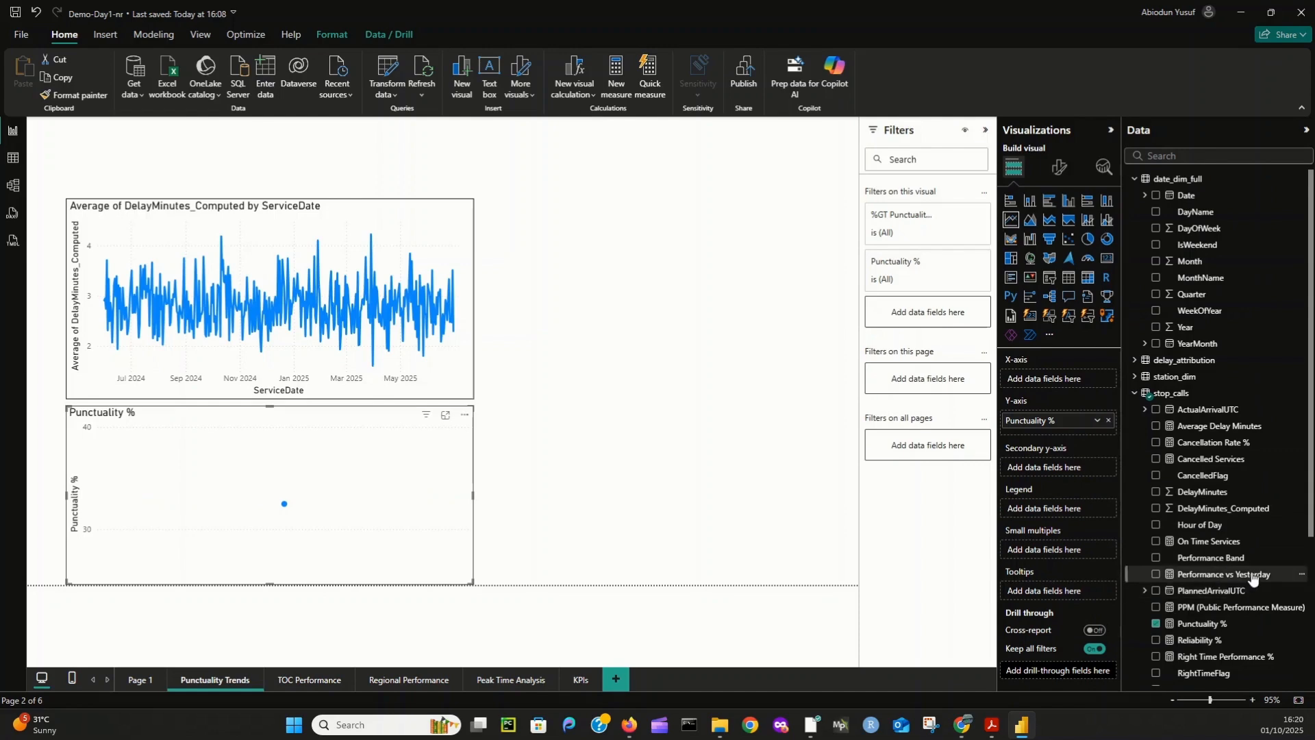
{"action": "scroll", "coordinate": [1220, 458], "scroll_direction": "down", "scroll_amount": 3}
{"action": "left_click_drag", "start_coordinate": [1198, 500], "coordinate": [1073, 381]}
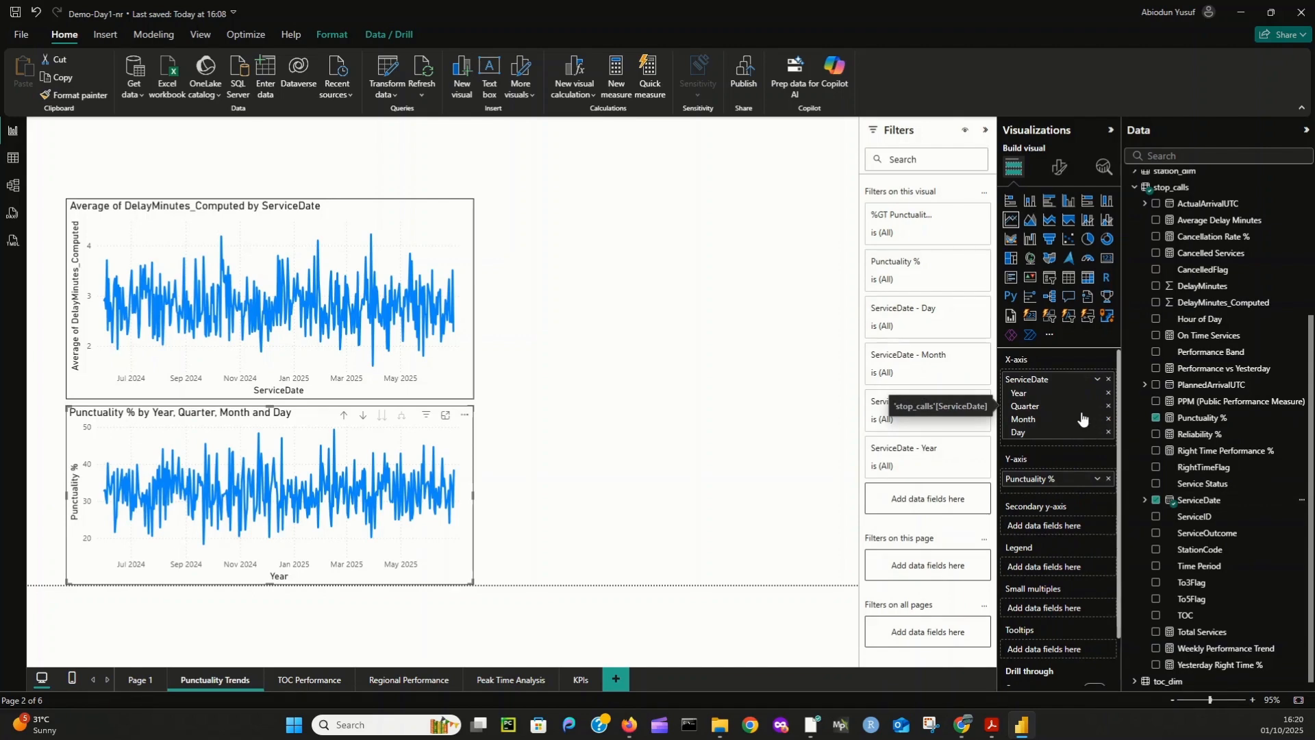
{"action": "left_click", "coordinate": [1098, 382]}
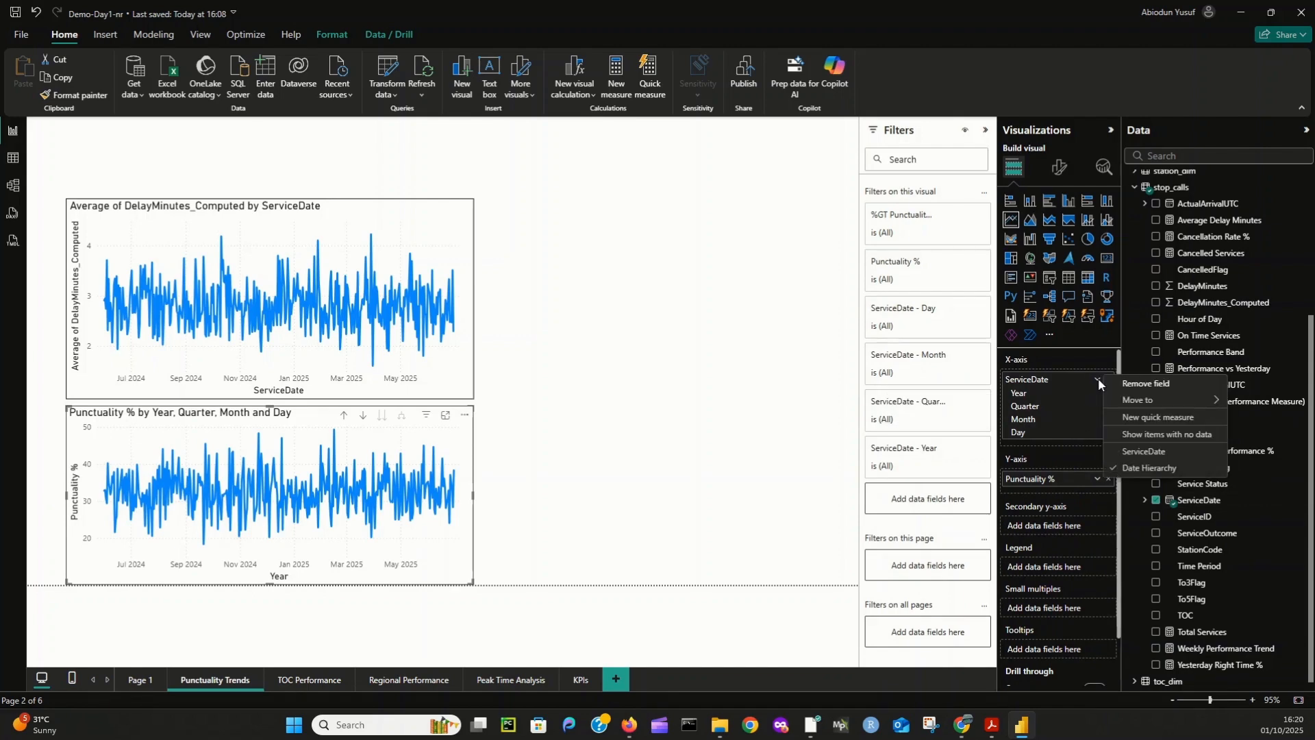
{"action": "left_click", "coordinate": [1156, 452]}
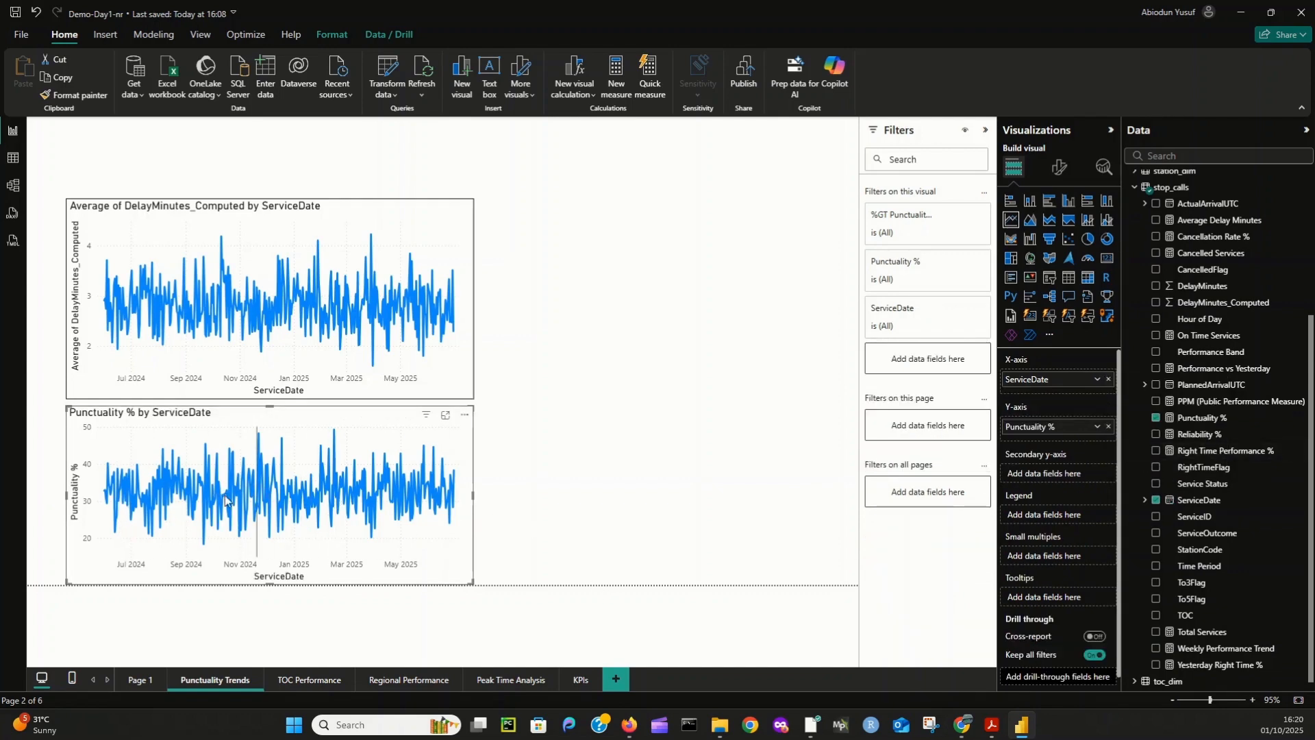
- Cross-filter the delay chart from individual dates on the Punctuality % chart, including 21 September 2024, compare the values and clear the selection
{"action": "mouse_move", "coordinate": [303, 469]}
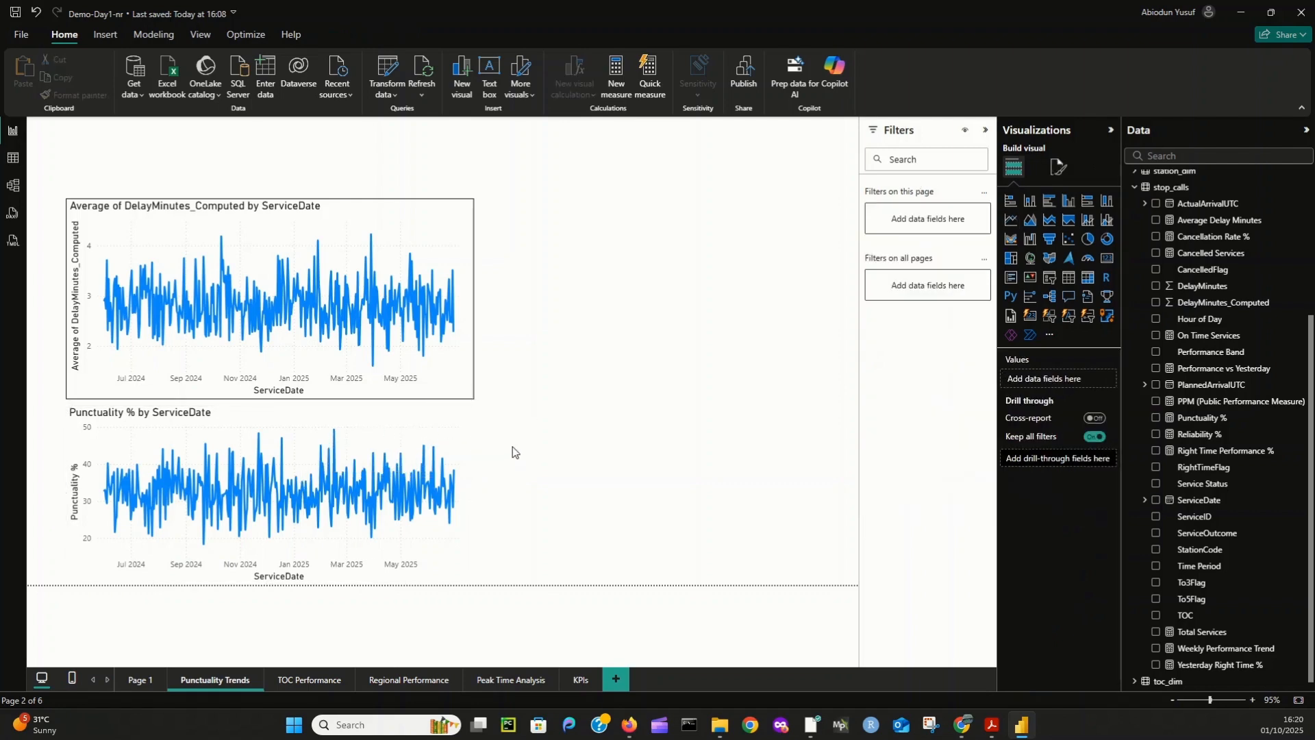
{"action": "left_click", "coordinate": [354, 466]}
{"action": "left_click", "coordinate": [356, 466]}
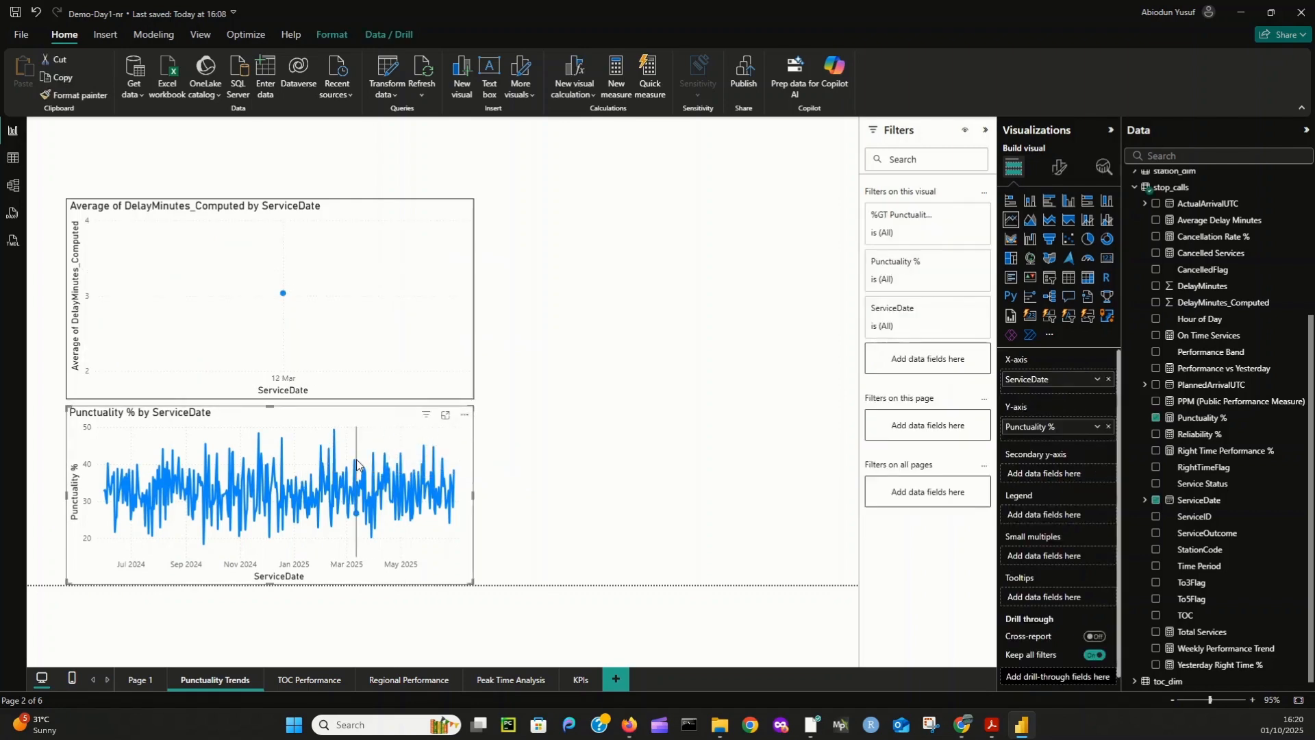
{"action": "left_click", "coordinate": [284, 503]}
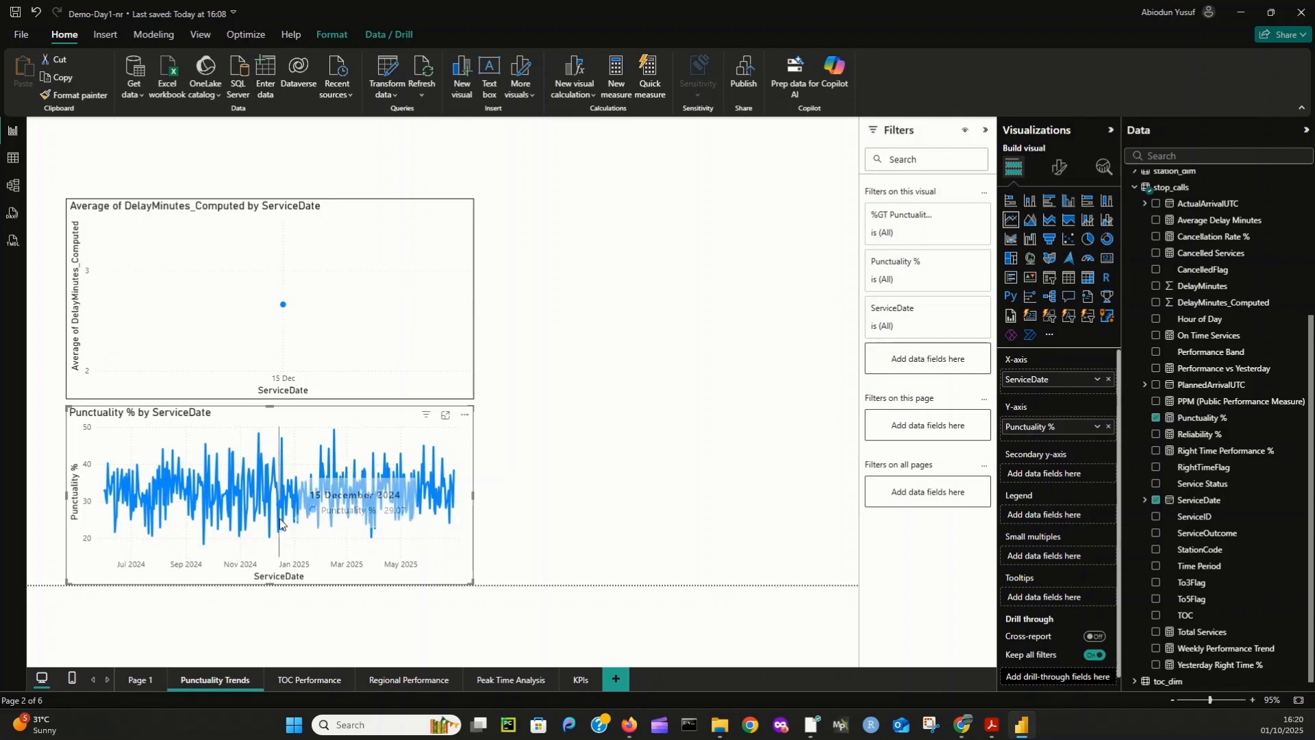
{"action": "left_click", "coordinate": [205, 521]}
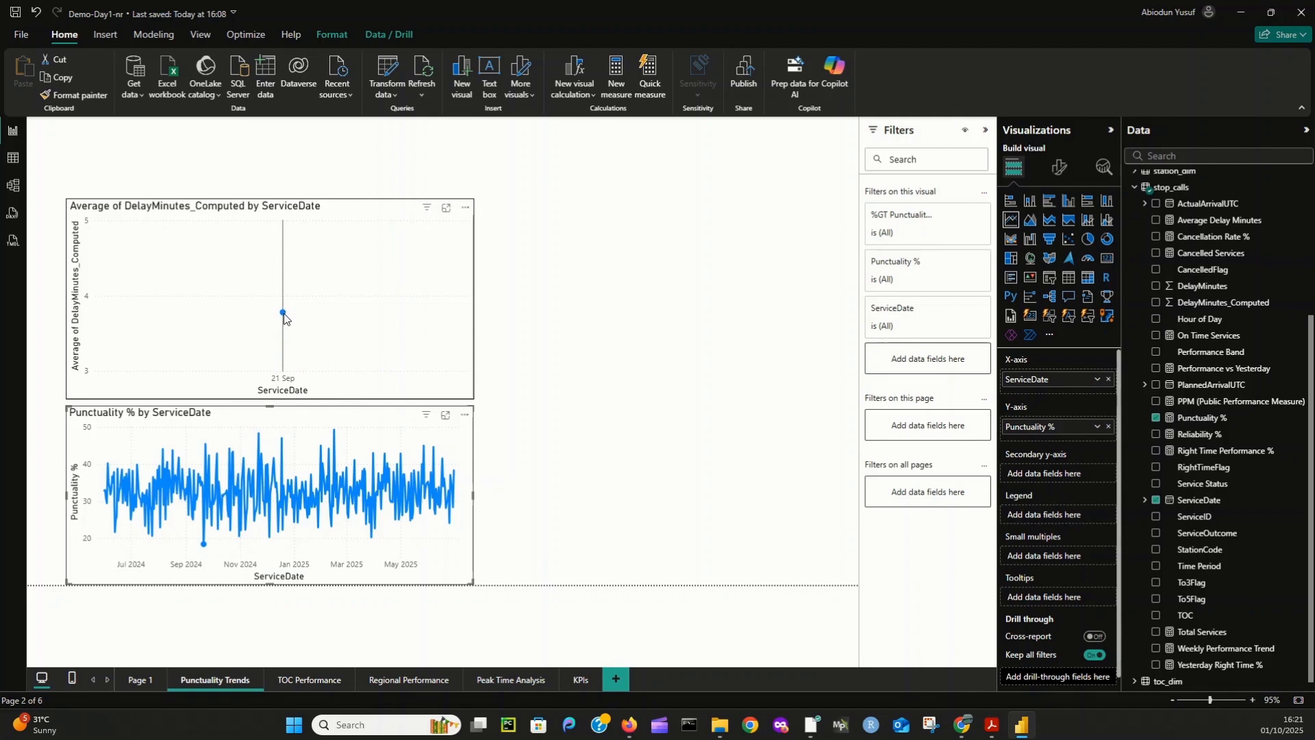
{"action": "mouse_move", "coordinate": [284, 319]}
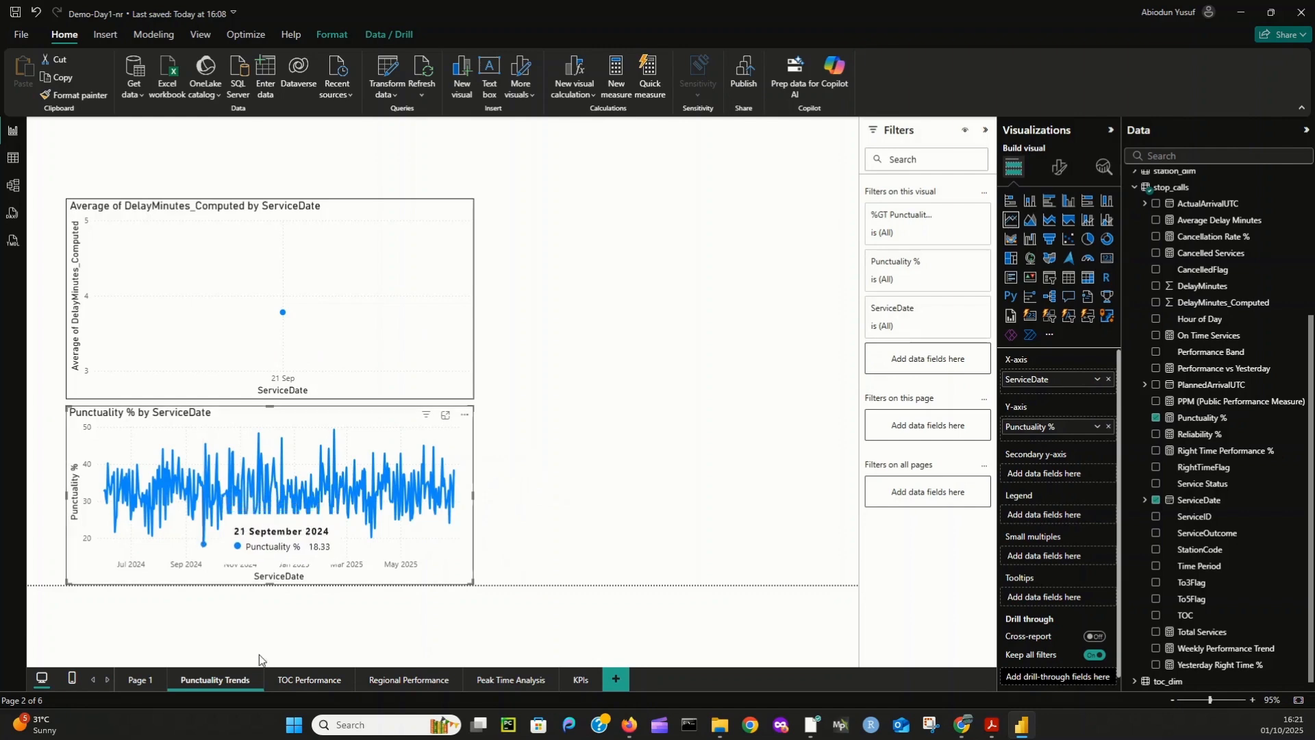
{"action": "left_click", "coordinate": [203, 546]}
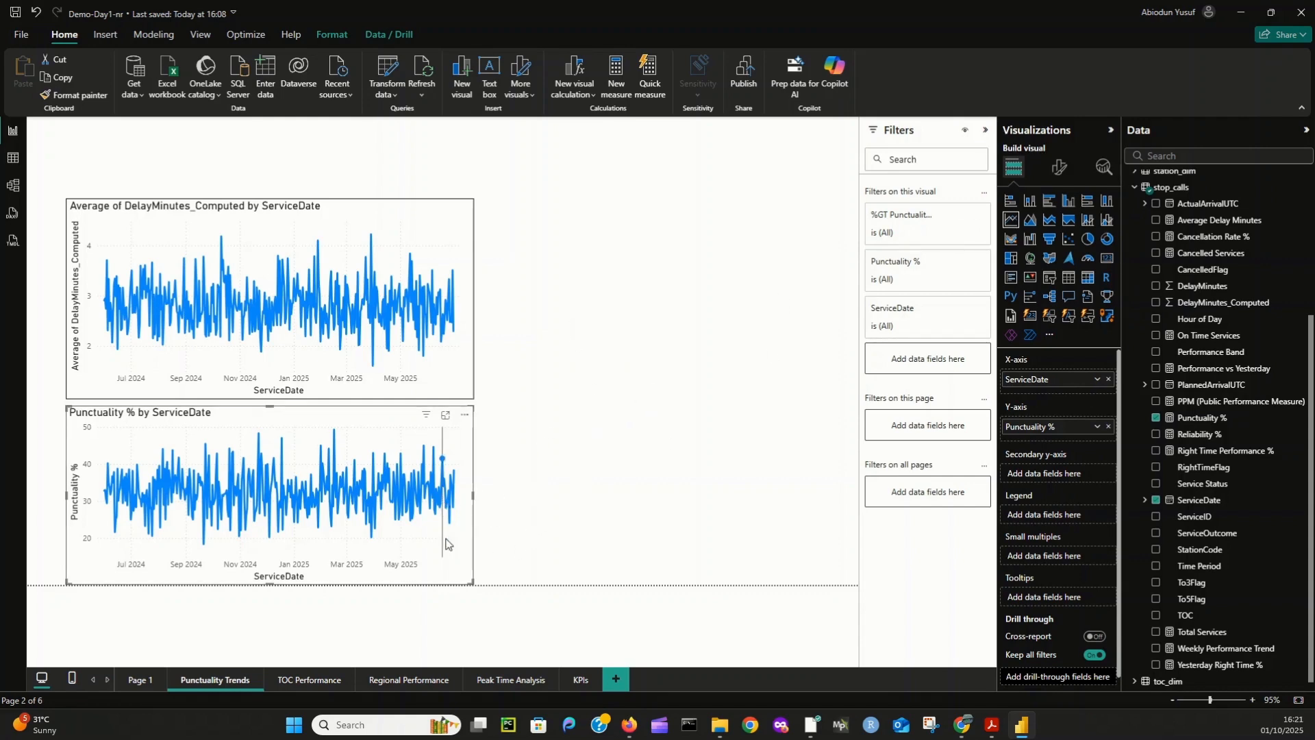
- Turn on the visual border of the Punctuality % by ServiceDate line chart
{"action": "left_click", "coordinate": [1059, 167]}
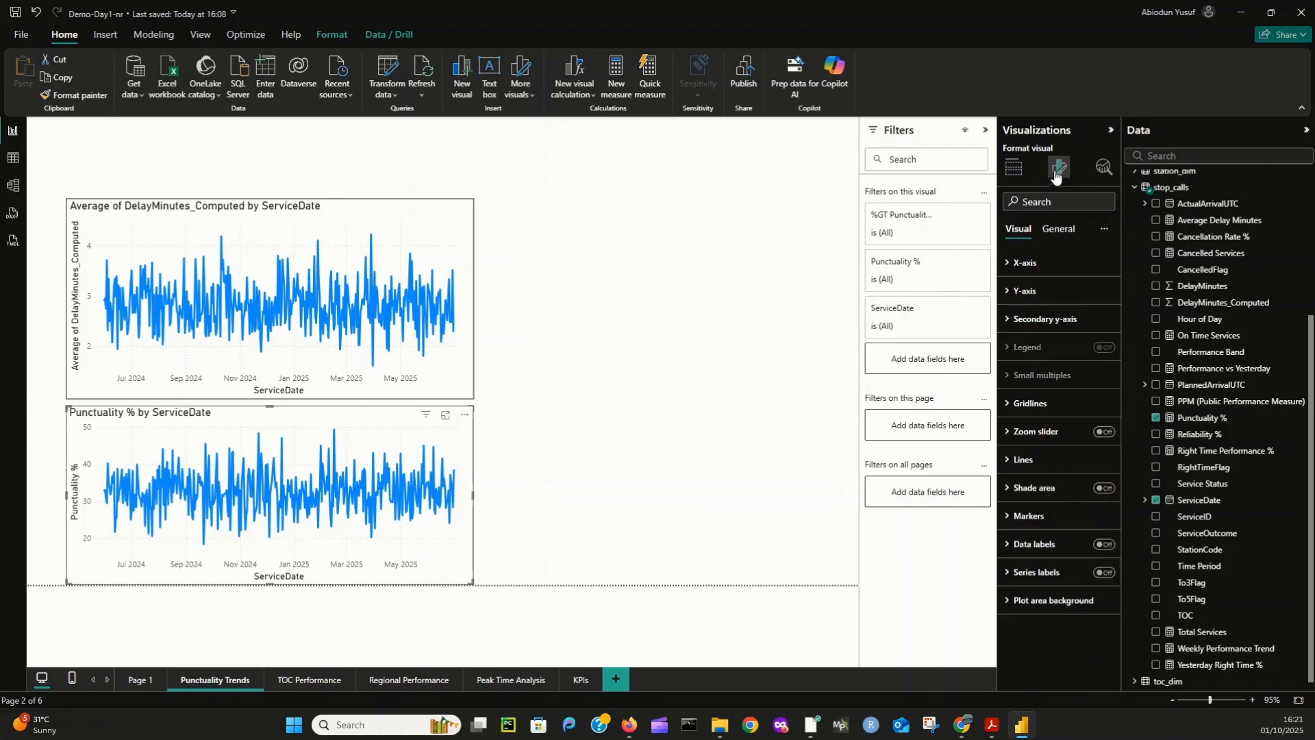
{"action": "left_click", "coordinate": [1059, 231]}
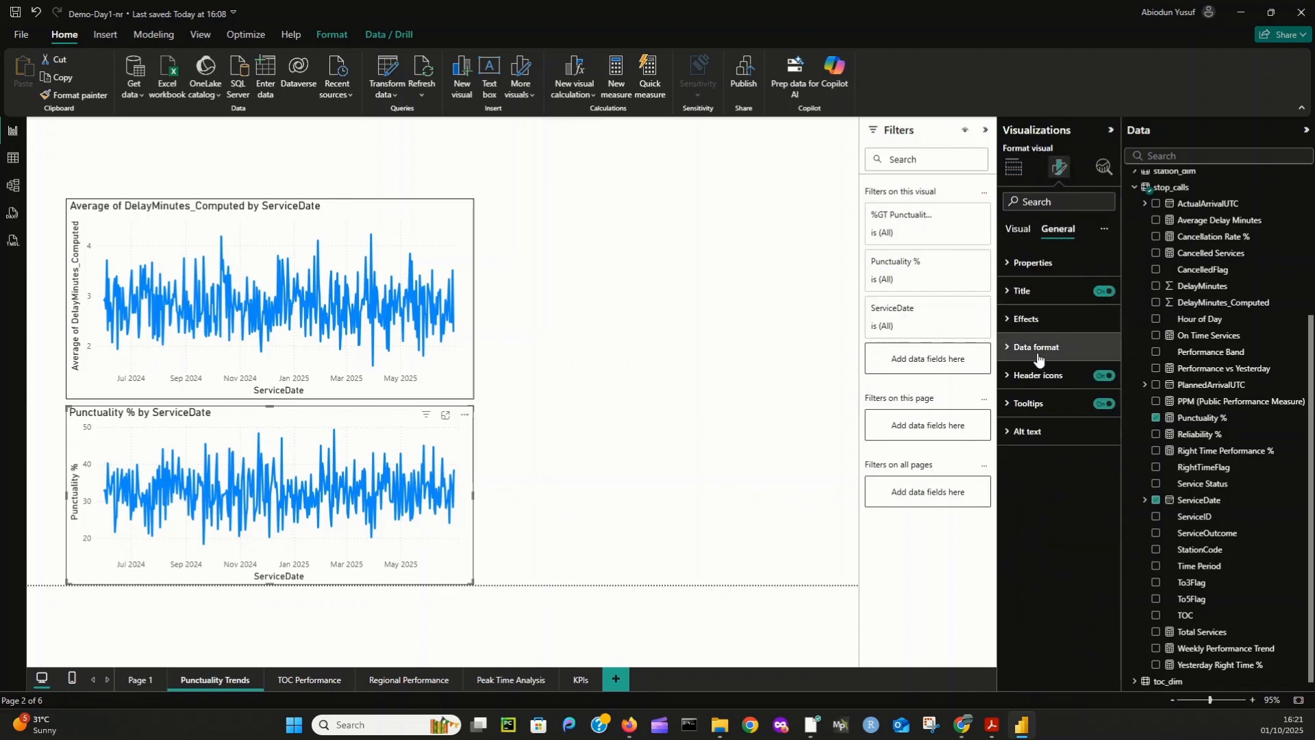
{"action": "left_click", "coordinate": [1027, 319]}
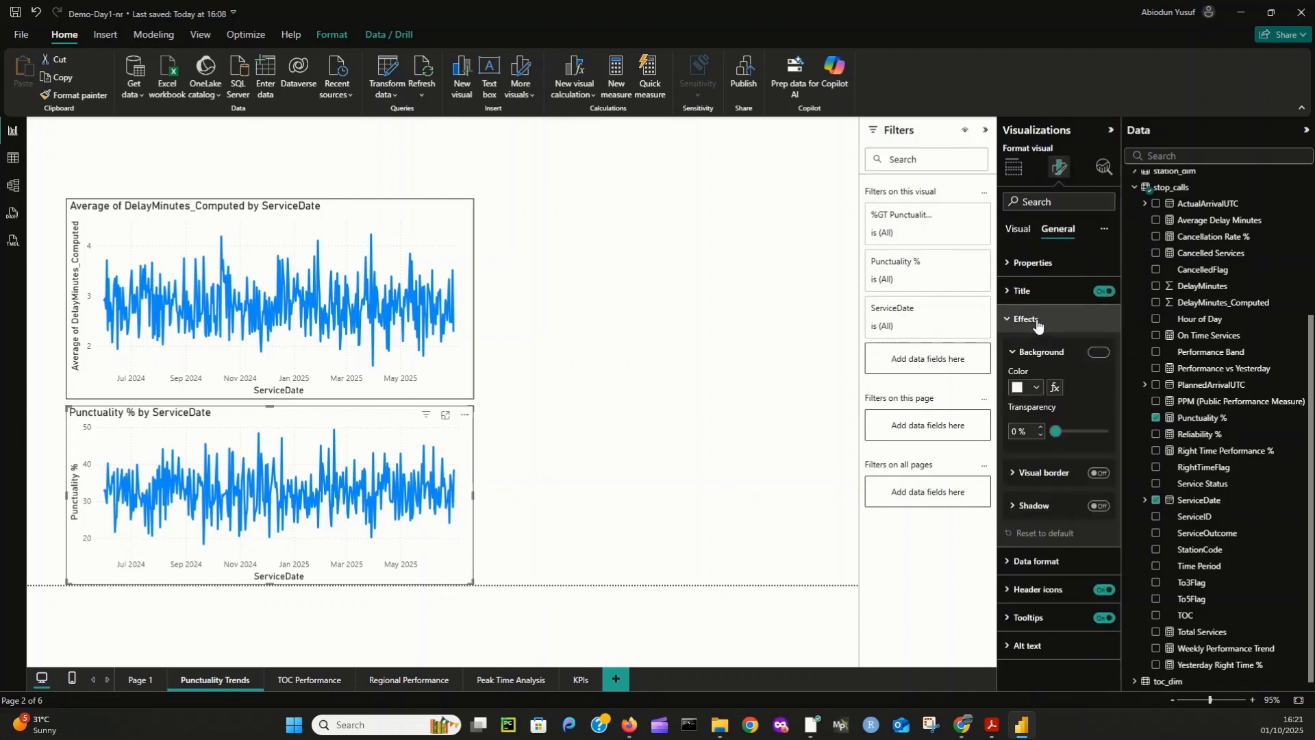
{"action": "left_click", "coordinate": [1099, 474]}
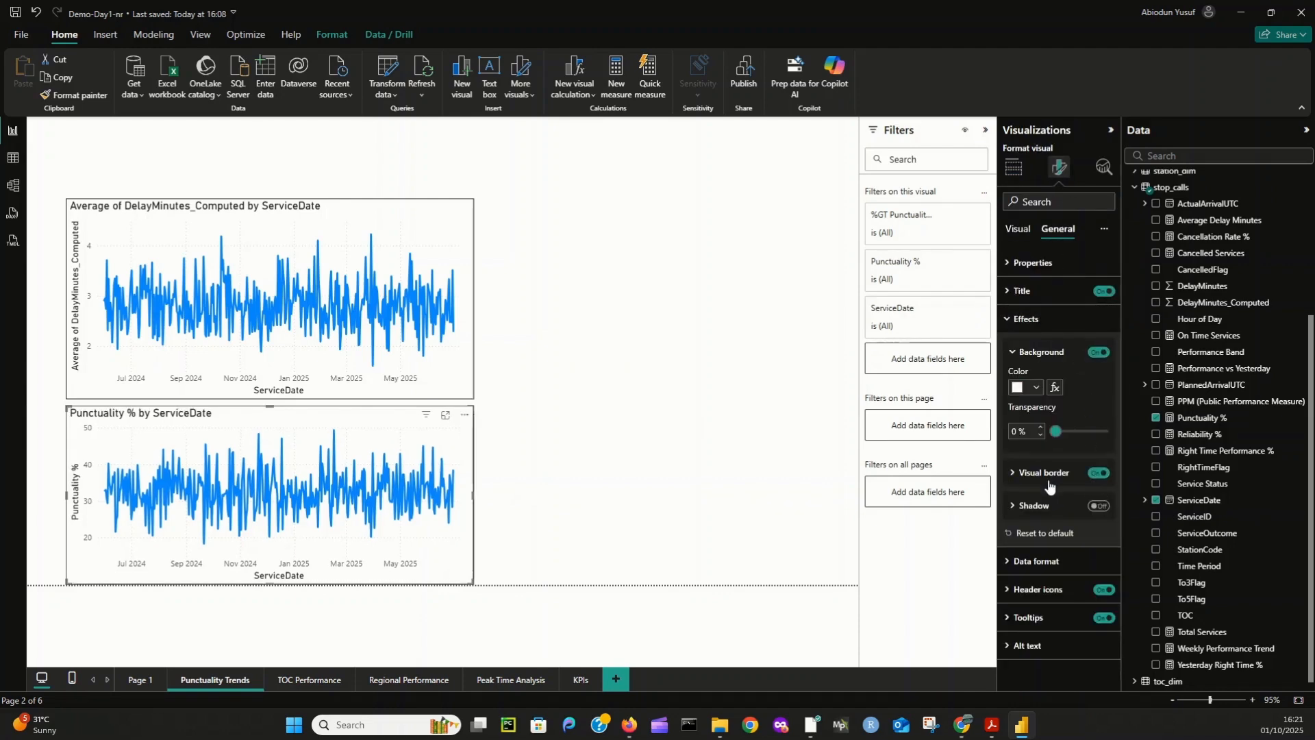
{"action": "left_click", "coordinate": [527, 388]}
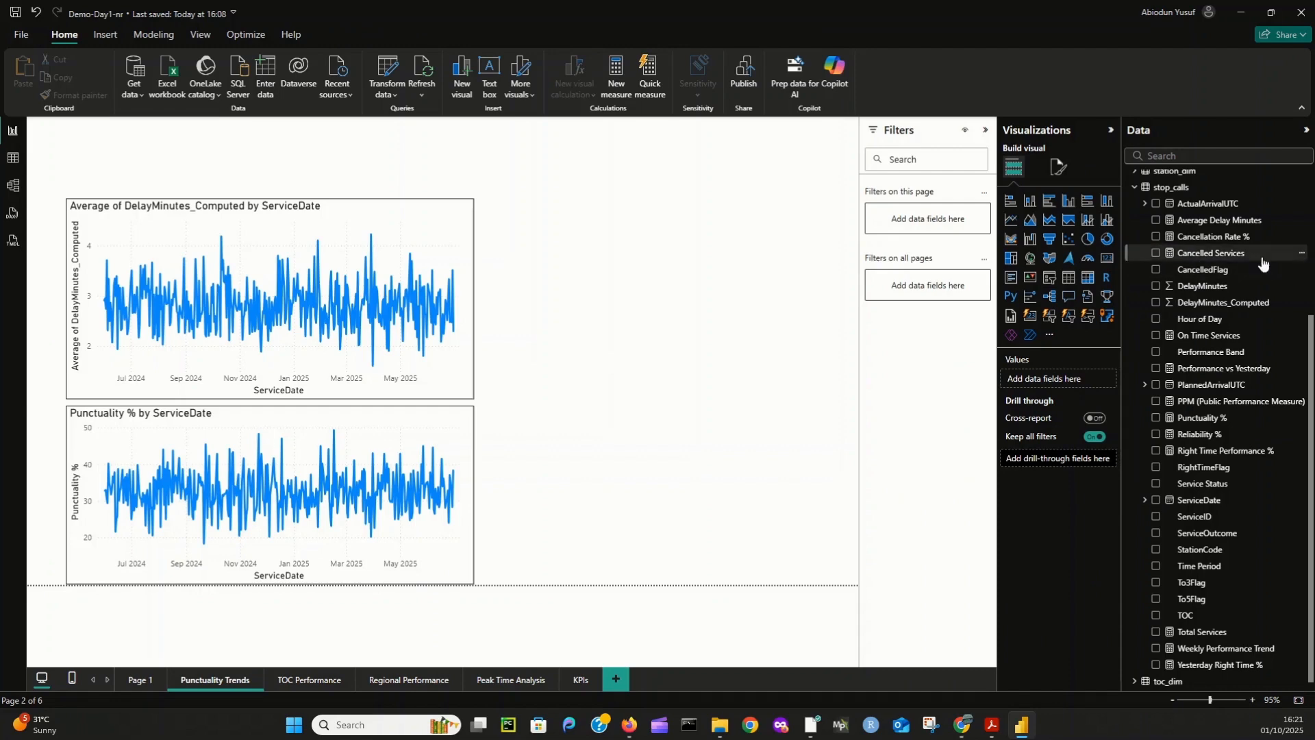
- Add a gauge beside the delay line chart with PPM (Public Performance Measure) as its value
{"action": "left_click", "coordinate": [1089, 258]}
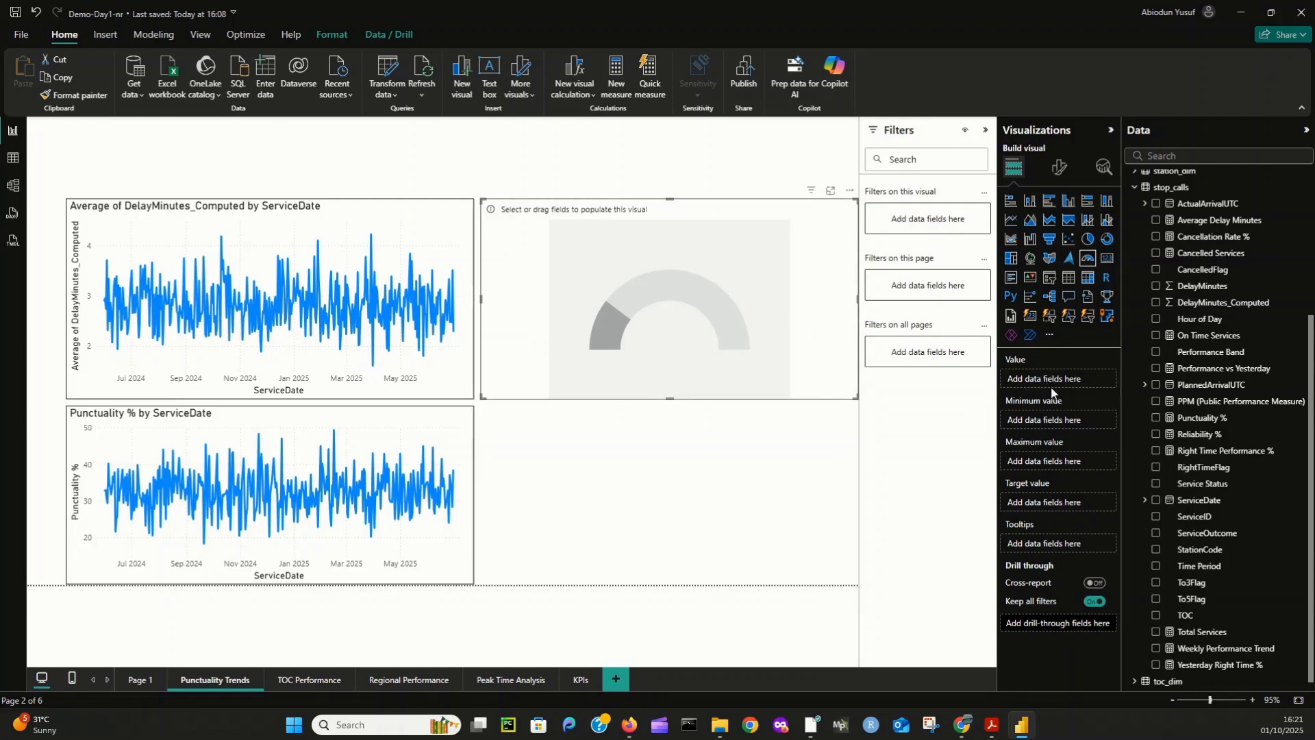
{"action": "left_click_drag", "start_coordinate": [1197, 404], "coordinate": [1071, 383]}
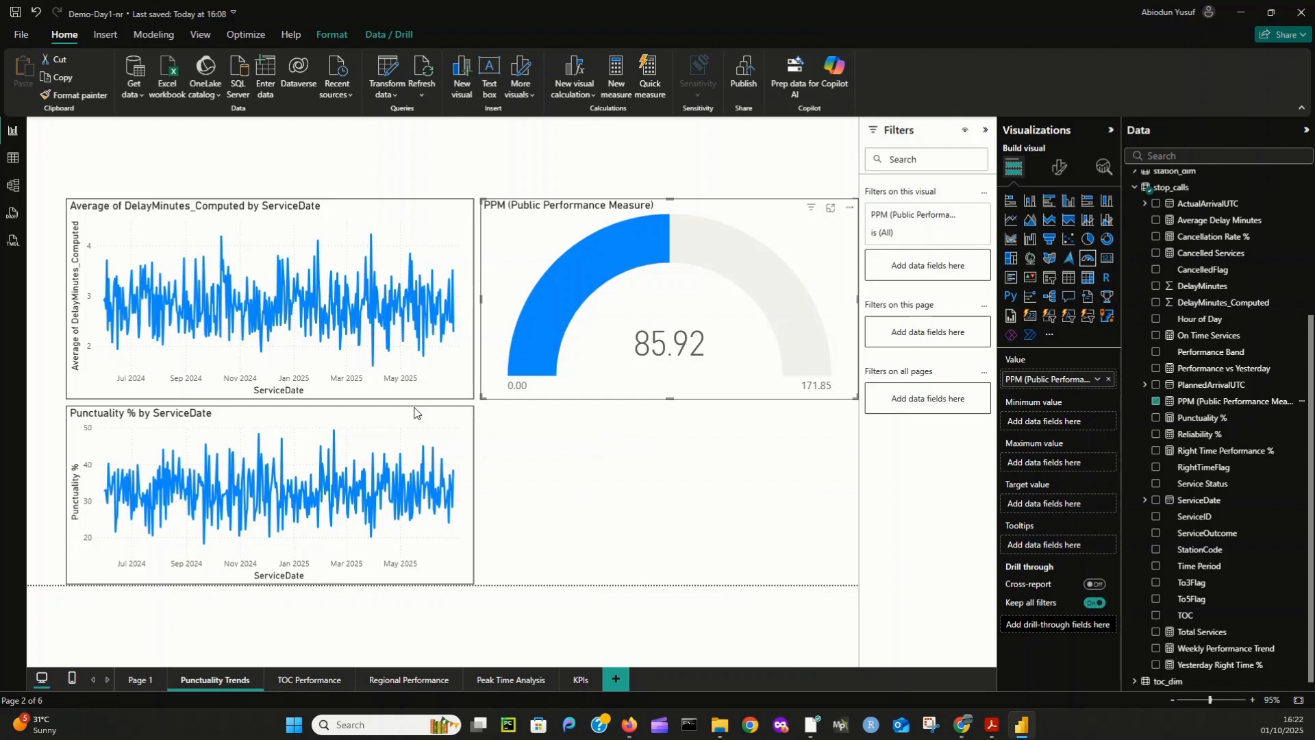
- On the TOC Performance page, narrow the DelayMinutes_Computed by TOCName and RightTimeFlag column chart to about half the page width
{"action": "left_click", "coordinate": [306, 681]}
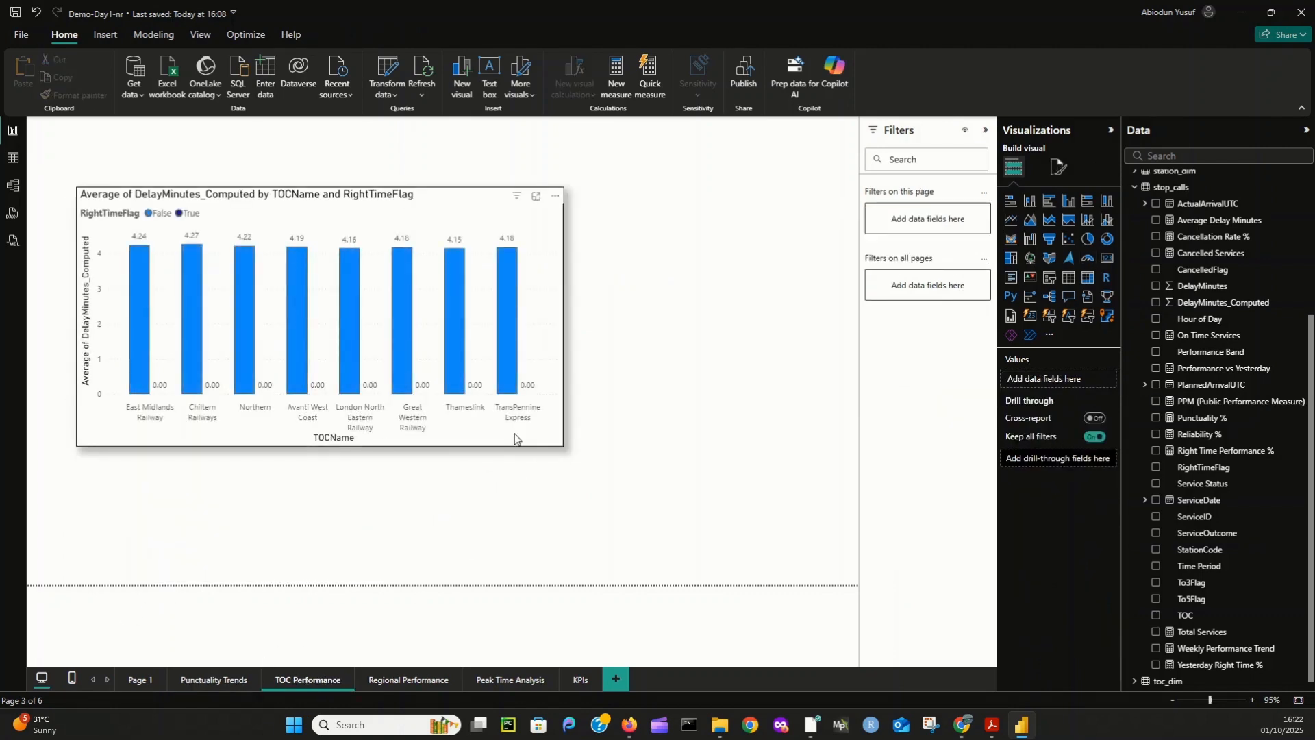
{"action": "left_click", "coordinate": [515, 434]}
{"action": "left_click_drag", "start_coordinate": [564, 447], "coordinate": [484, 444]}
{"action": "left_click", "coordinate": [522, 388]}
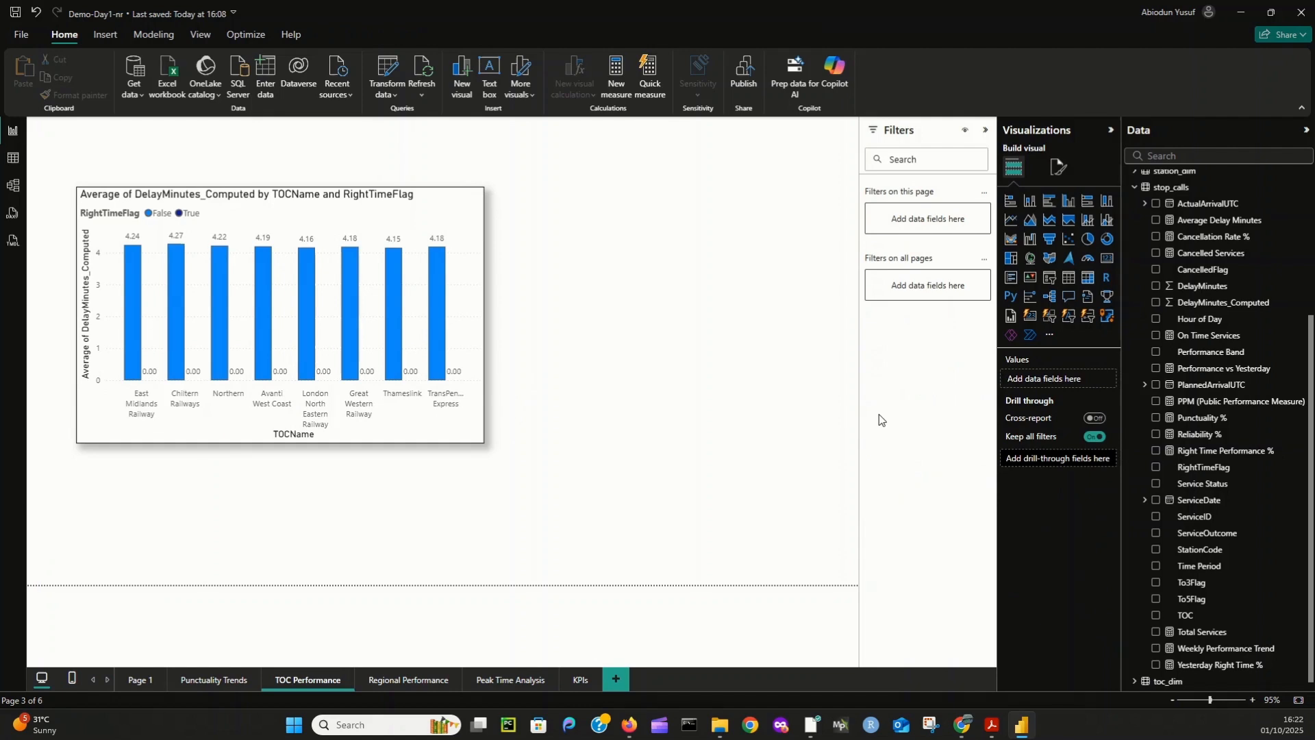
- Add a stacked bar chart with TOCName on the Y-axis and Punctuality % on the X-axis
{"action": "left_click", "coordinate": [1011, 201]}
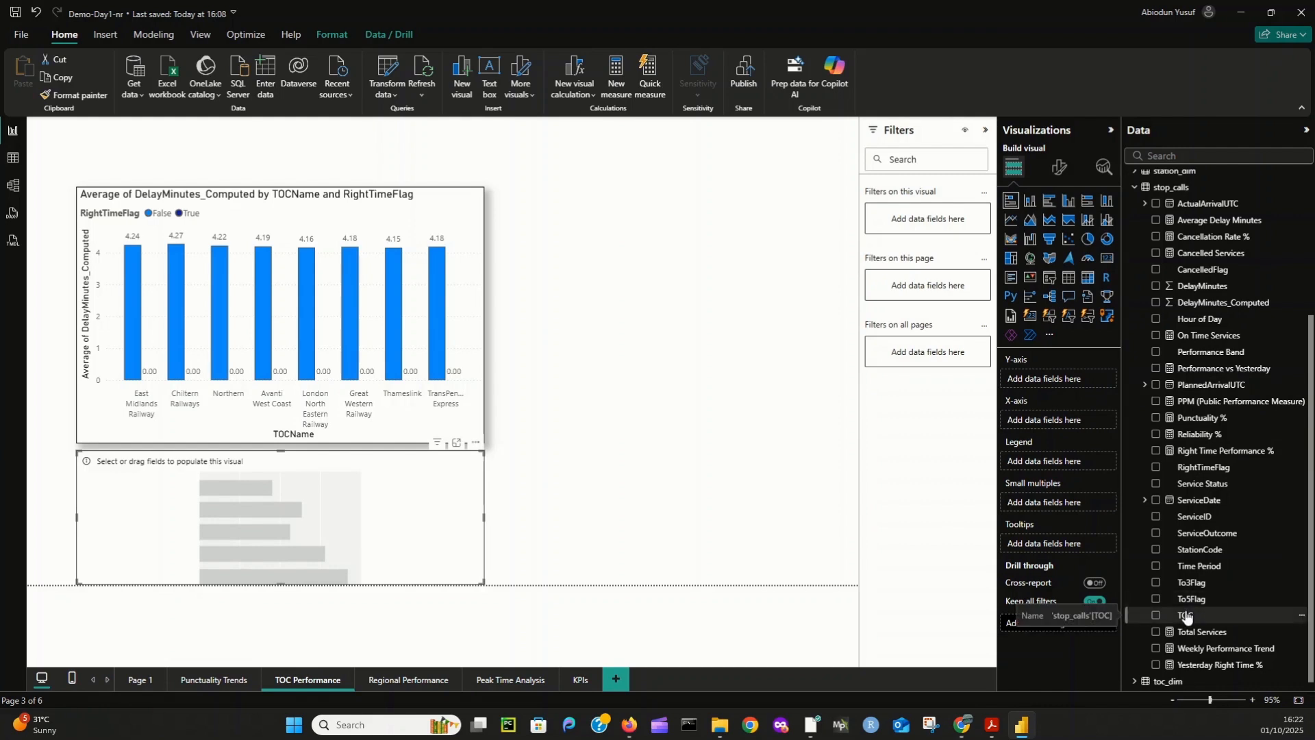
{"action": "left_click", "coordinate": [1137, 677]}
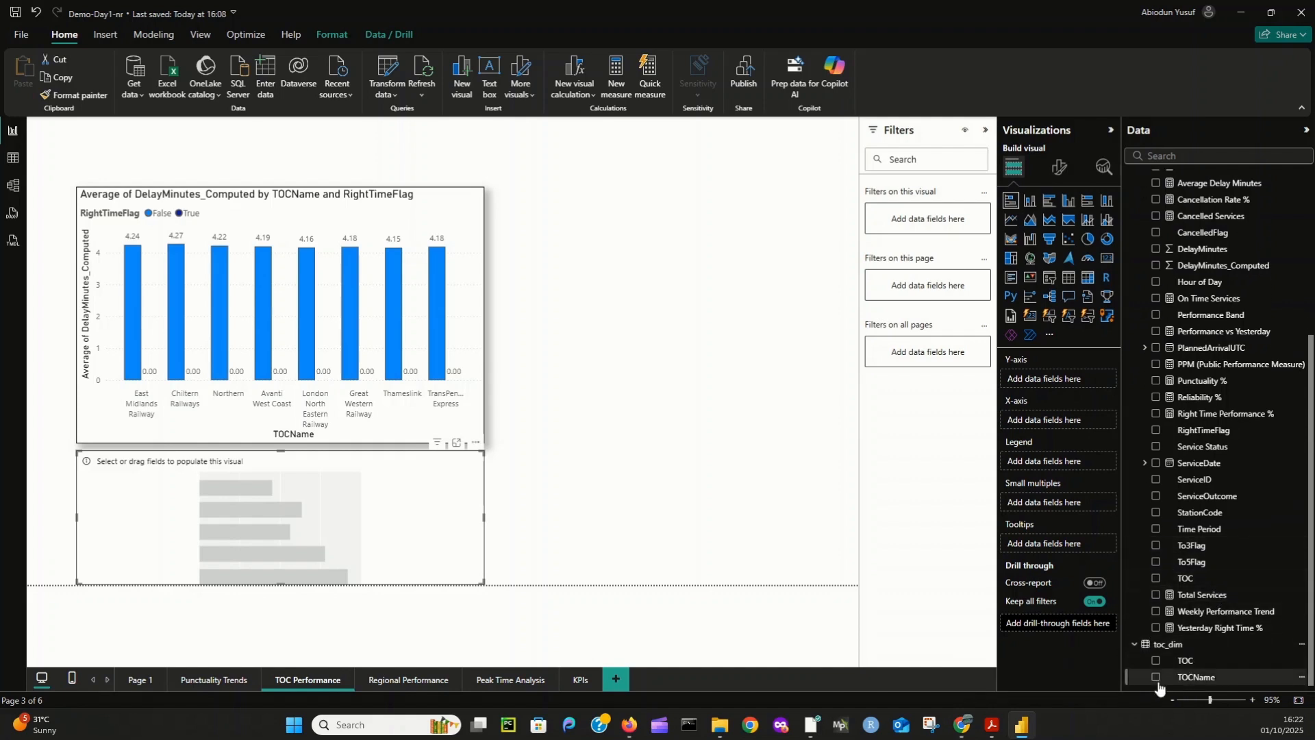
{"action": "left_click_drag", "start_coordinate": [1189, 680], "coordinate": [1050, 378]}
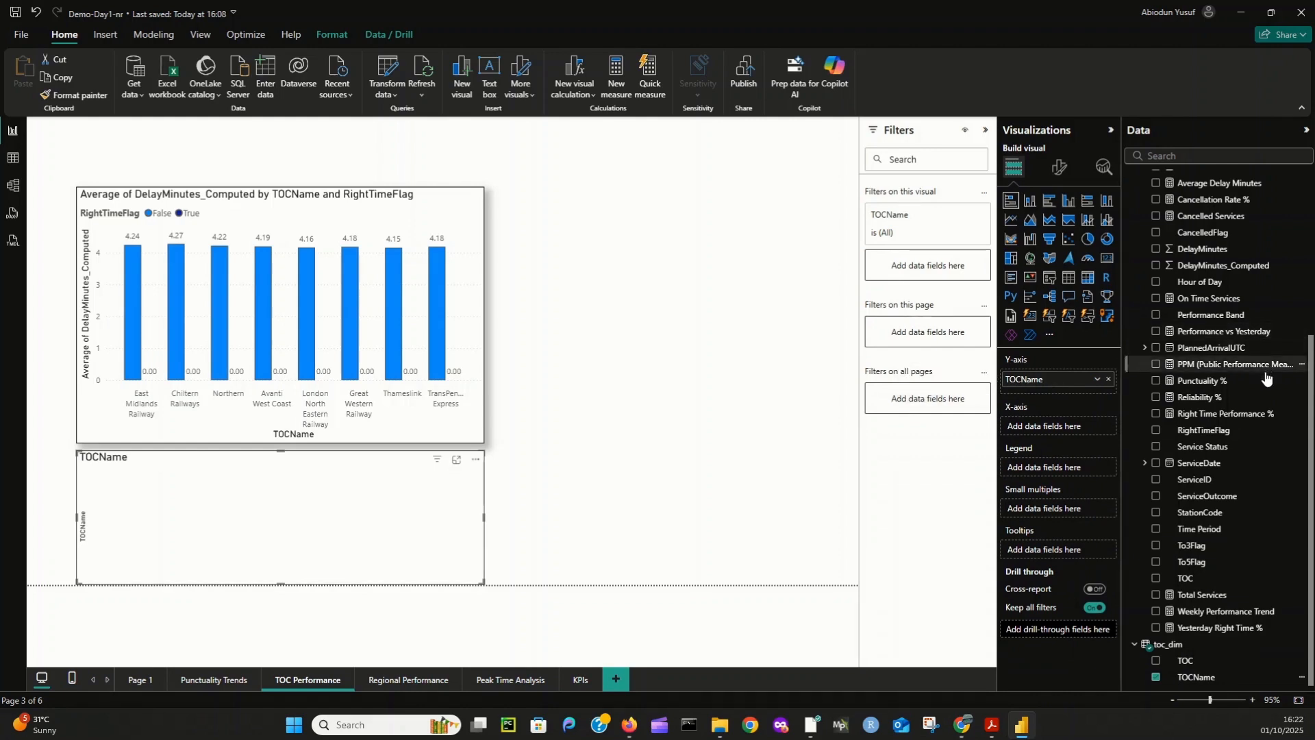
{"action": "left_click_drag", "start_coordinate": [1206, 381], "coordinate": [1074, 425]}
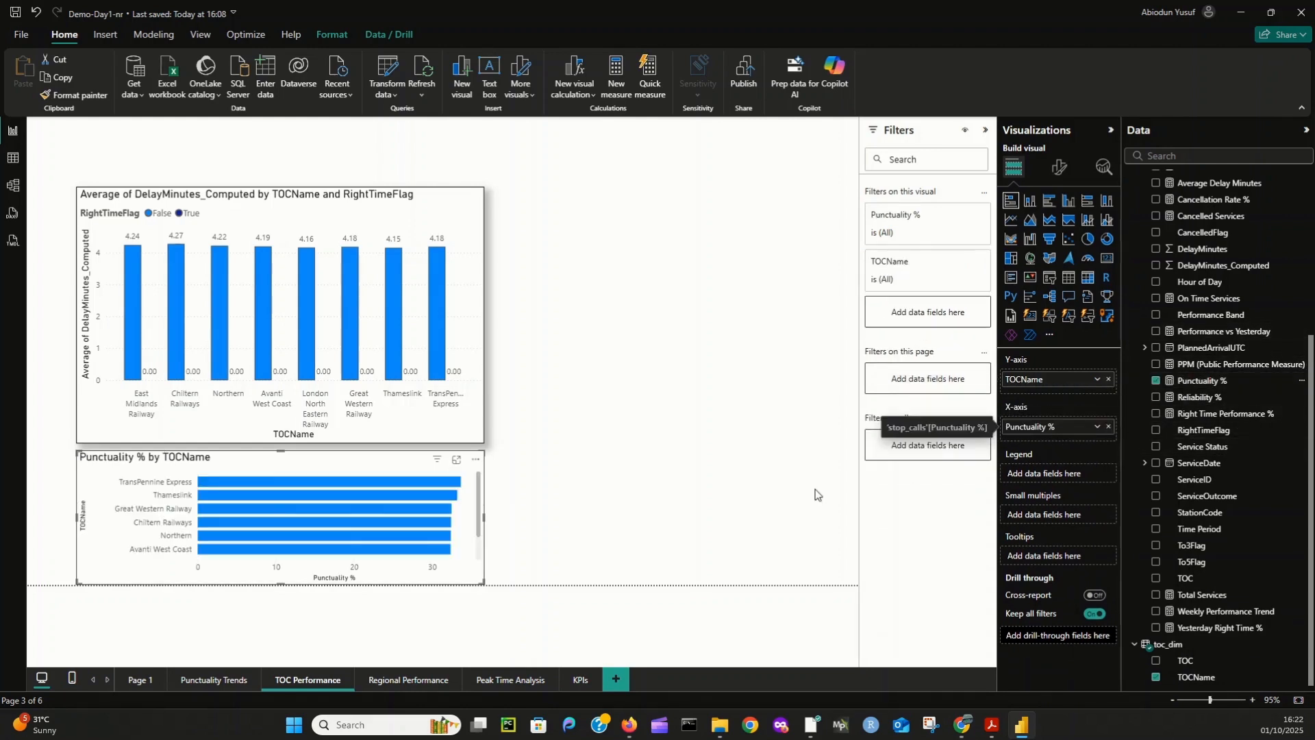
- Place the Punctuality % by TOCName bar chart beside the delay column chart and resize it to fill the space at a similar height
{"action": "left_click_drag", "start_coordinate": [100, 495], "coordinate": [507, 230]}
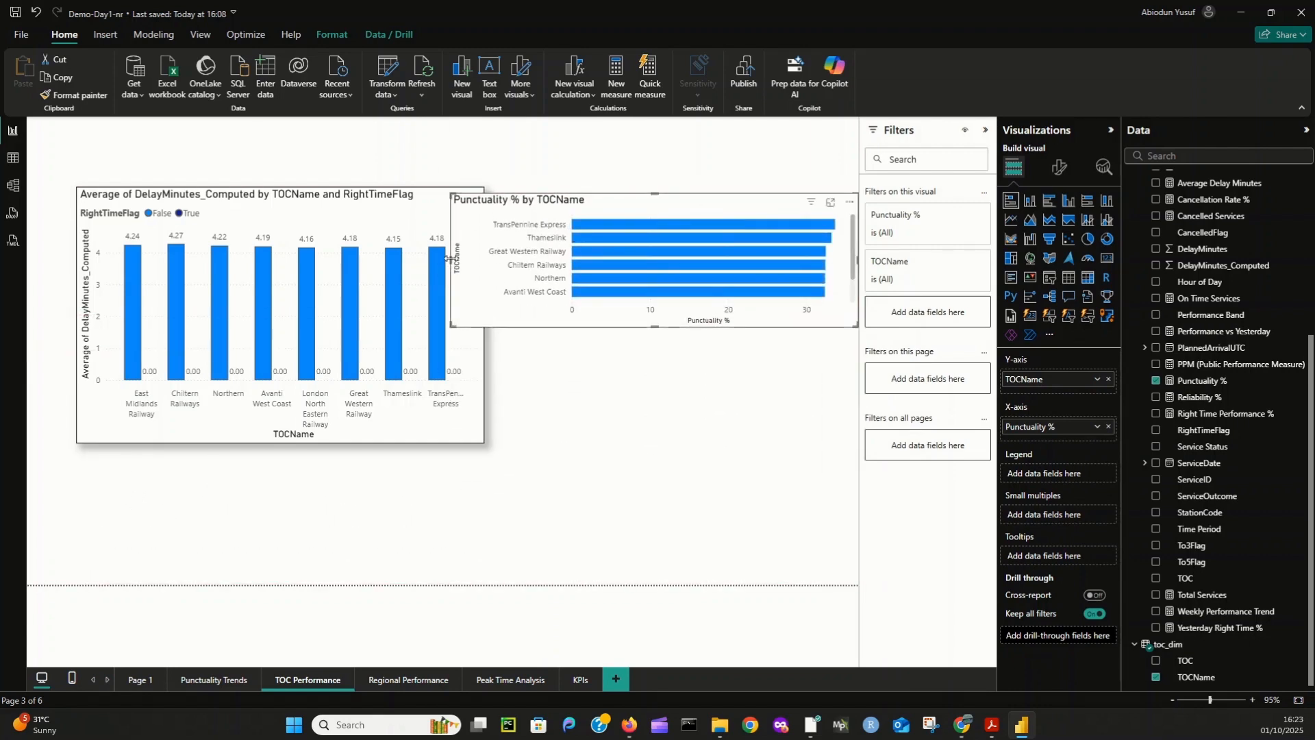
{"action": "left_click_drag", "start_coordinate": [450, 260], "coordinate": [491, 266]}
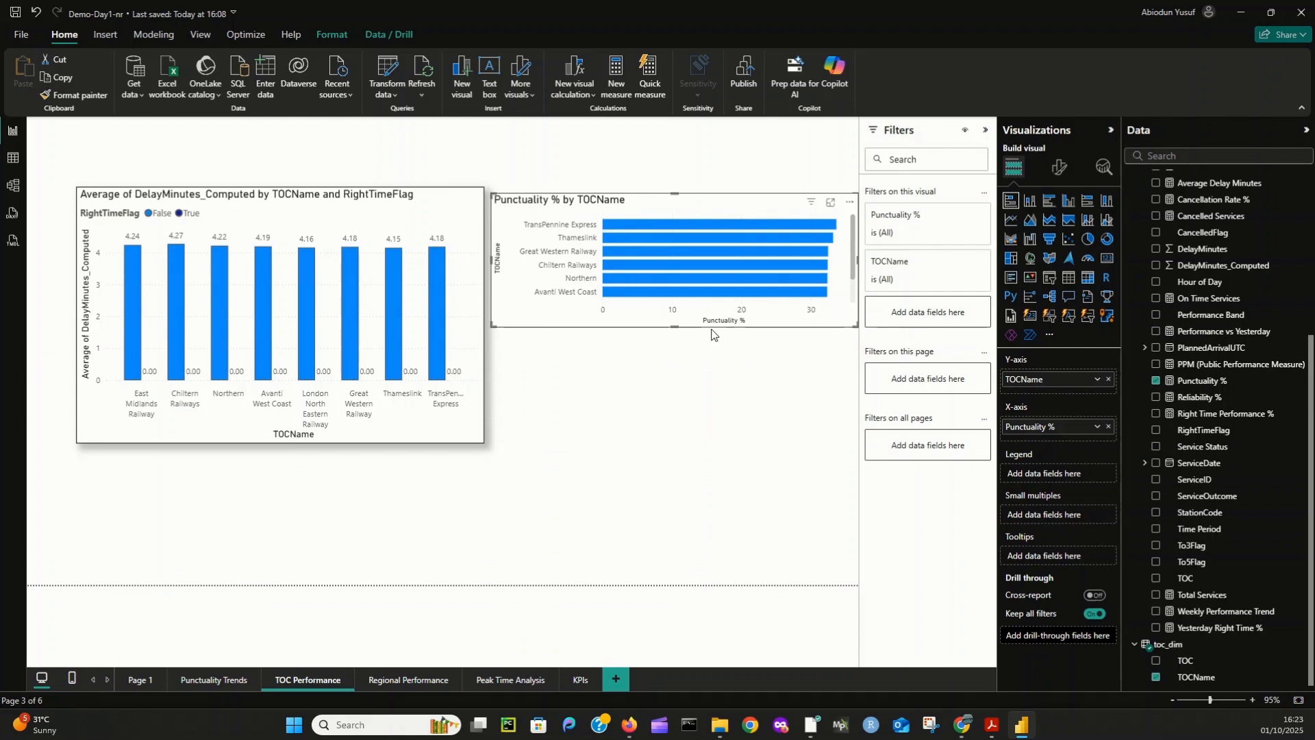
{"action": "left_click_drag", "start_coordinate": [678, 330], "coordinate": [684, 442]}
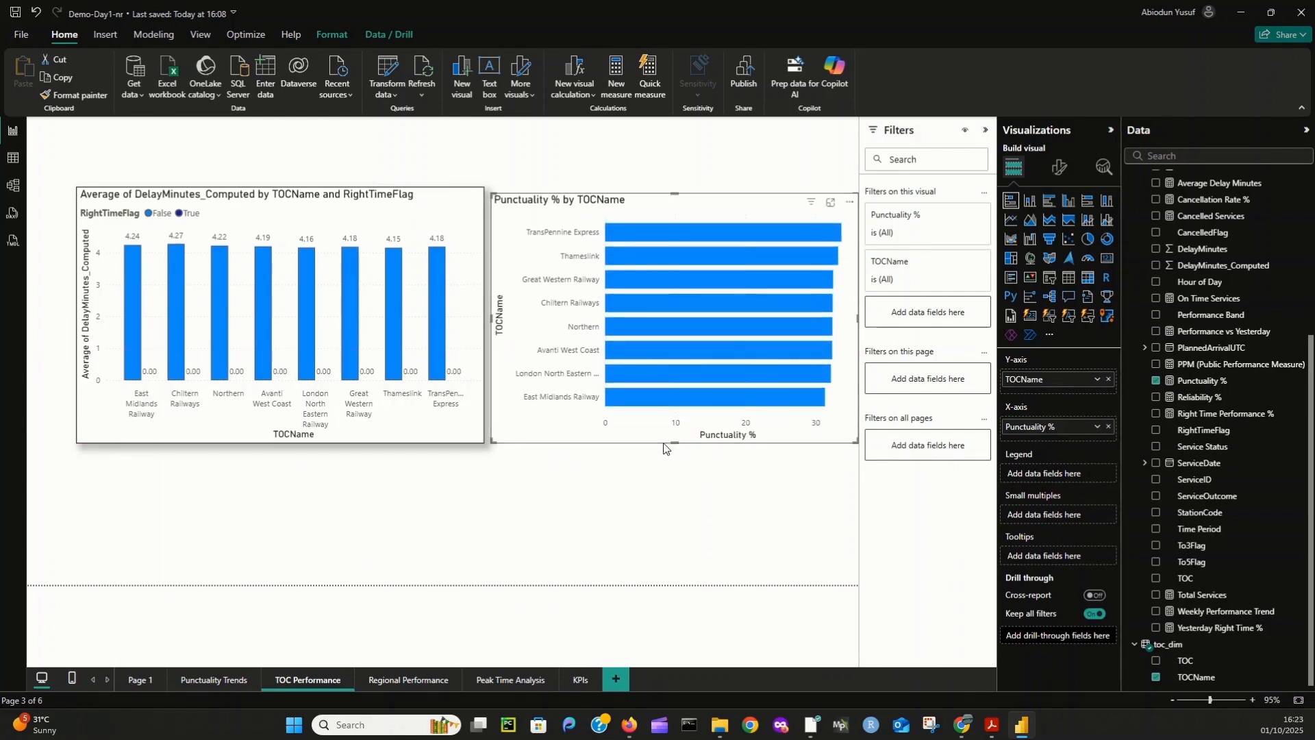
- Turn on data labels, the visual border and the shadow for the Punctuality % by TOCName bar chart
{"action": "left_click", "coordinate": [1060, 167]}
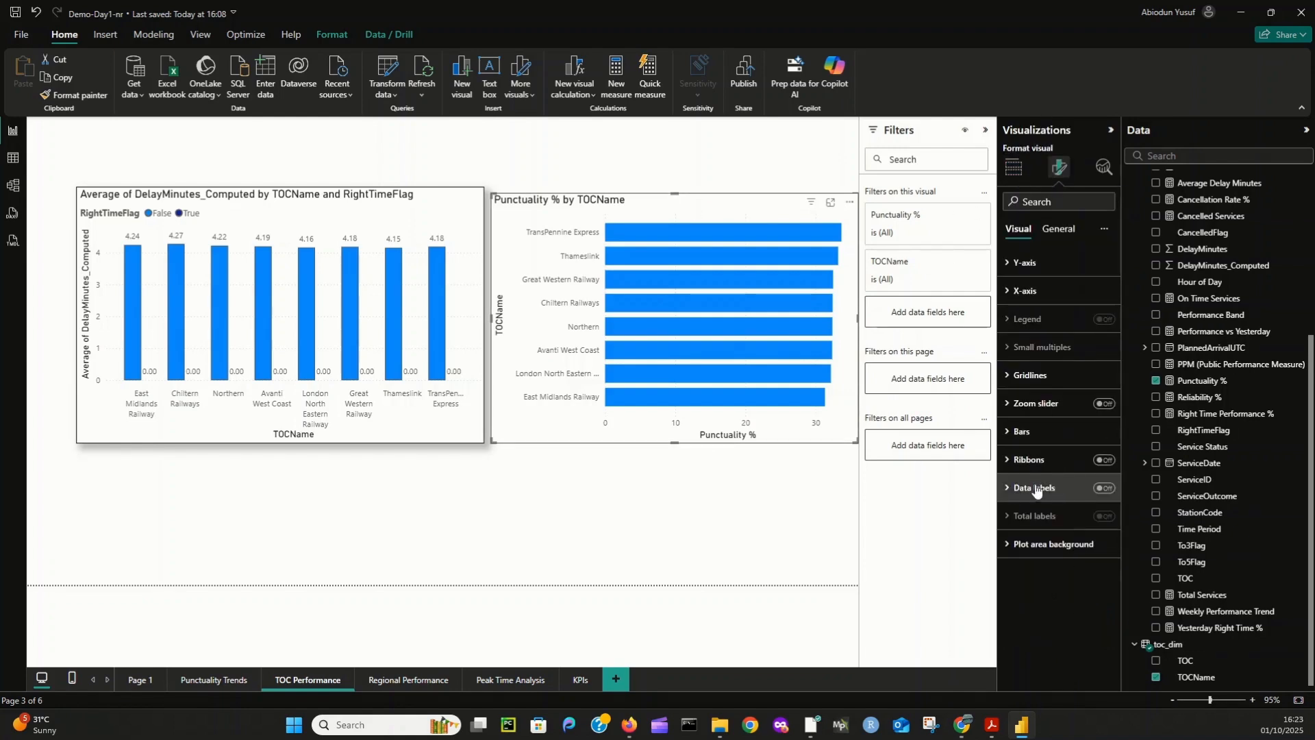
{"action": "left_click", "coordinate": [1105, 488]}
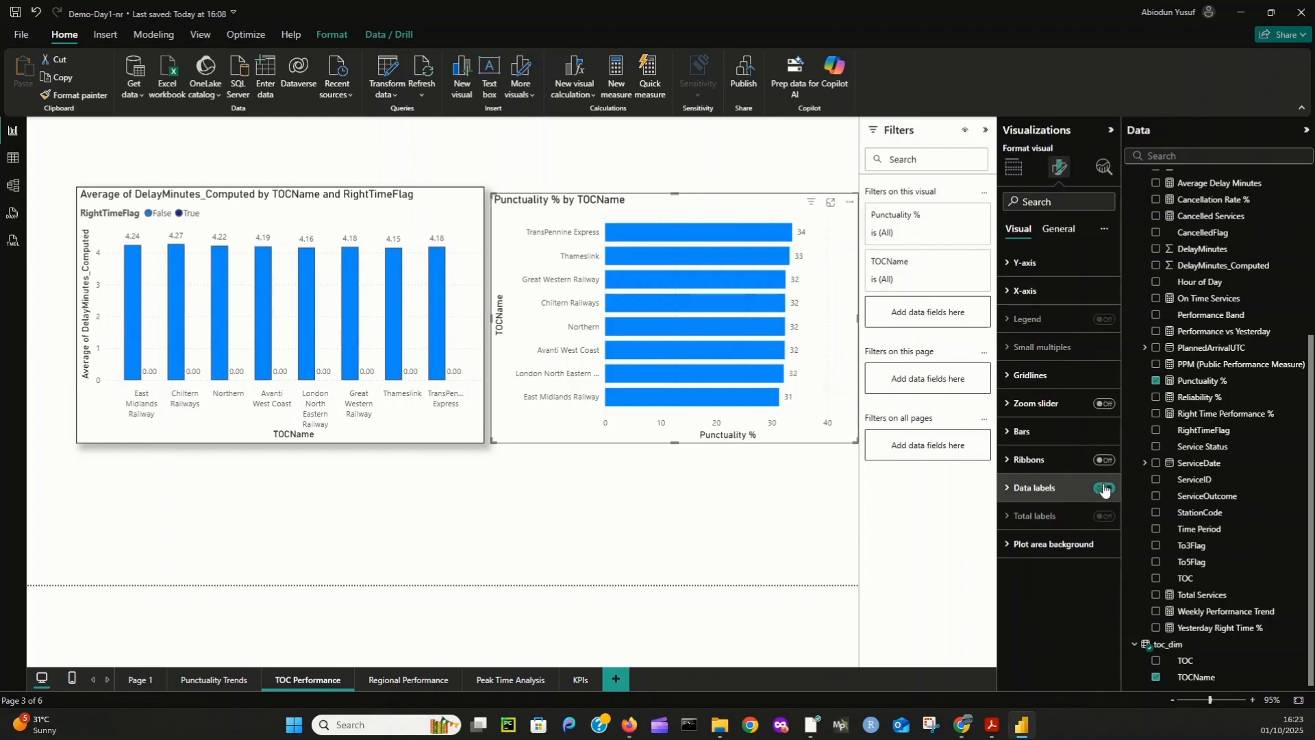
{"action": "left_click", "coordinate": [1060, 232]}
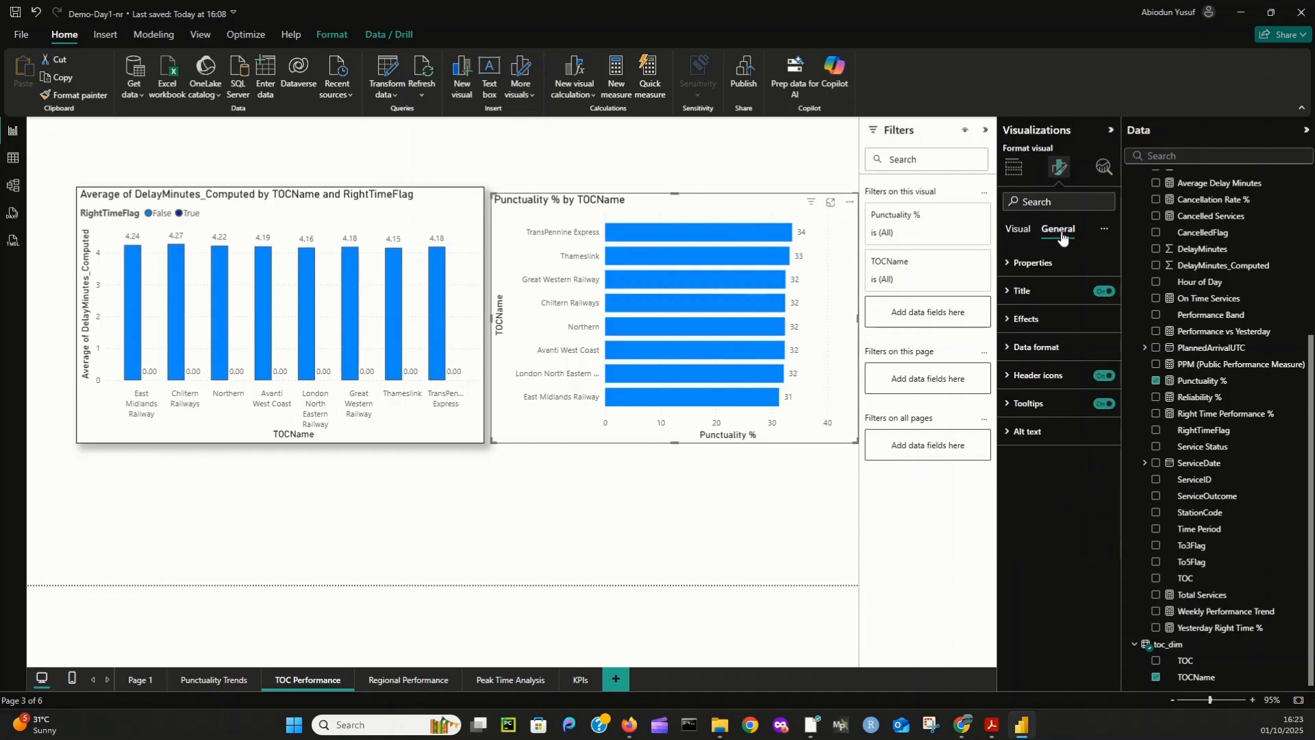
{"action": "left_click", "coordinate": [1027, 319]}
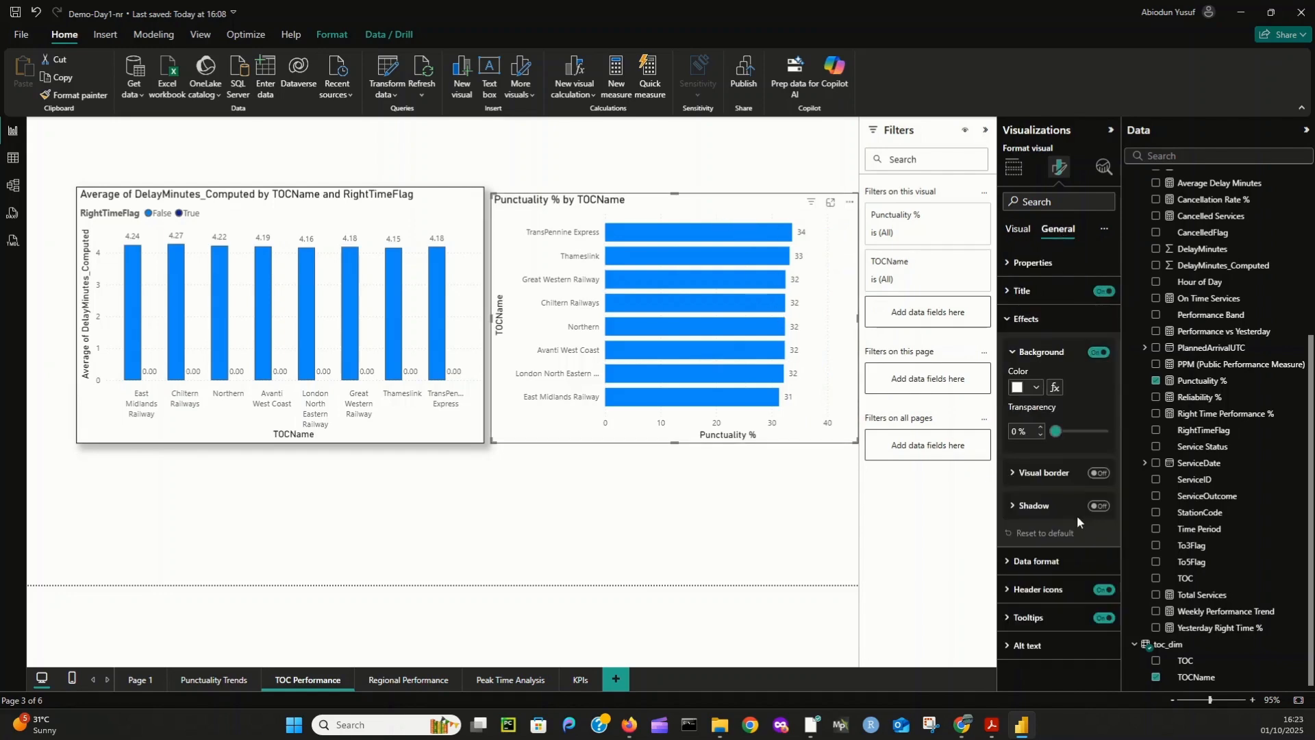
{"action": "left_click", "coordinate": [1099, 474]}
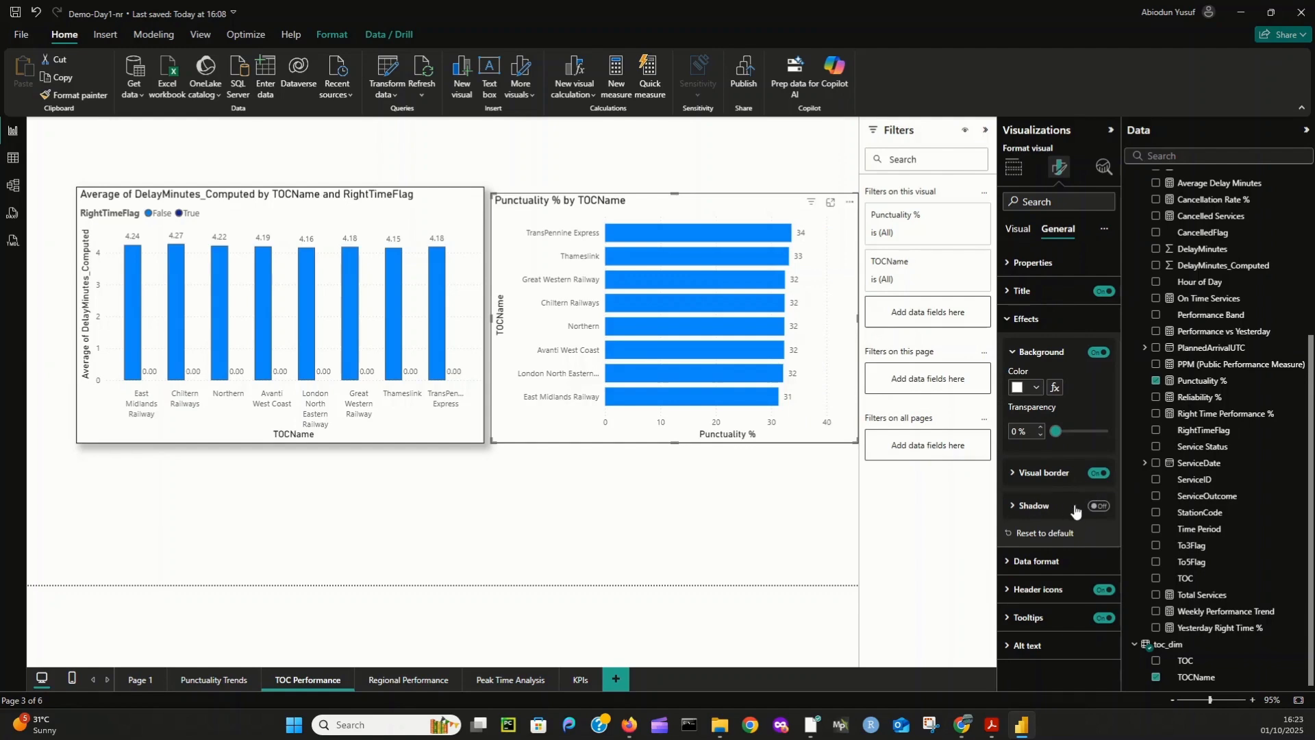
{"action": "left_click", "coordinate": [1094, 509]}
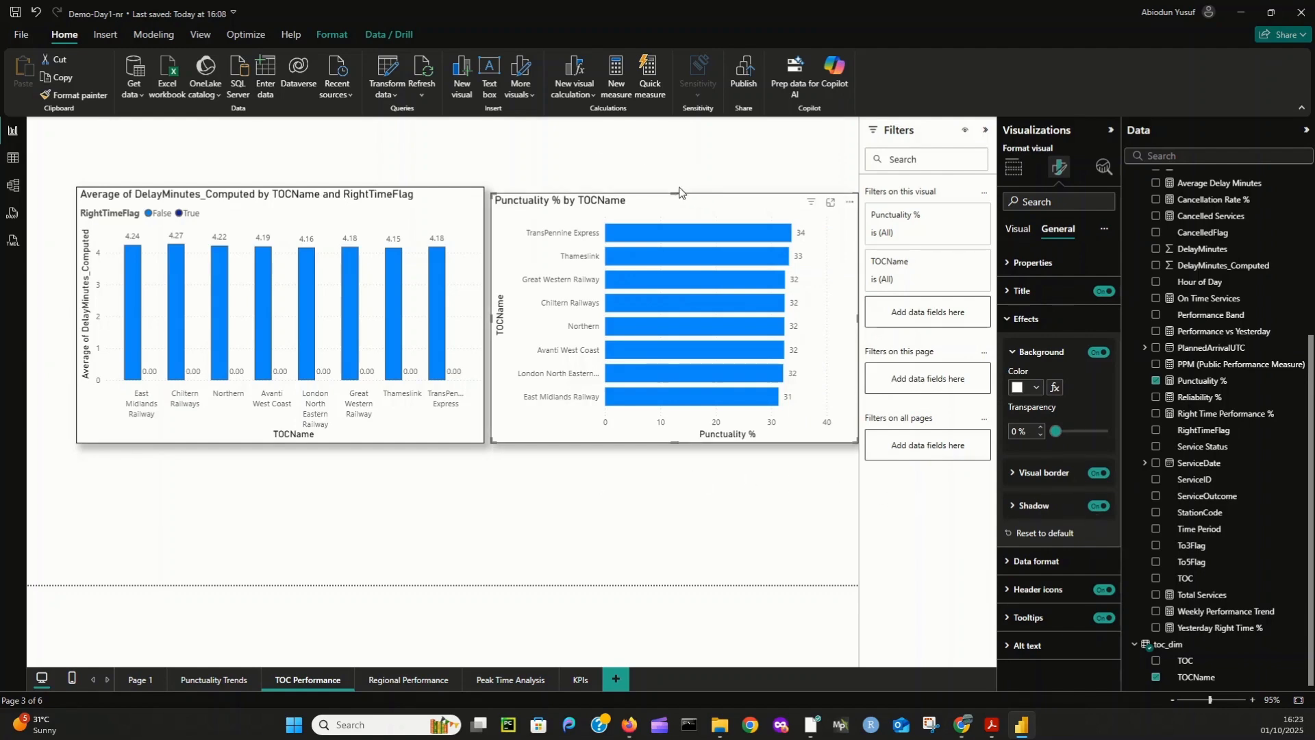
- Align the bar chart's upper edge with the column chart and shift both charts up and left on the page
{"action": "left_click_drag", "start_coordinate": [678, 195], "coordinate": [678, 187]}
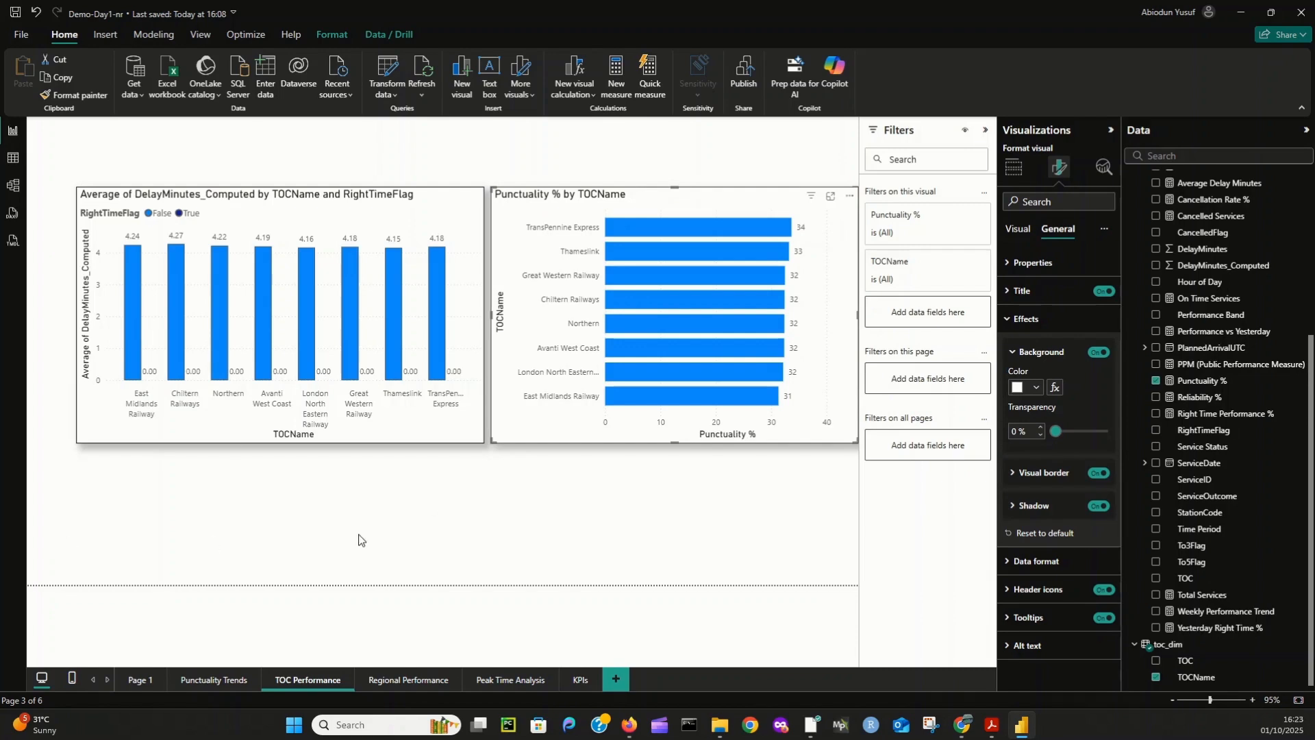
{"action": "left_click", "coordinate": [97, 204]}
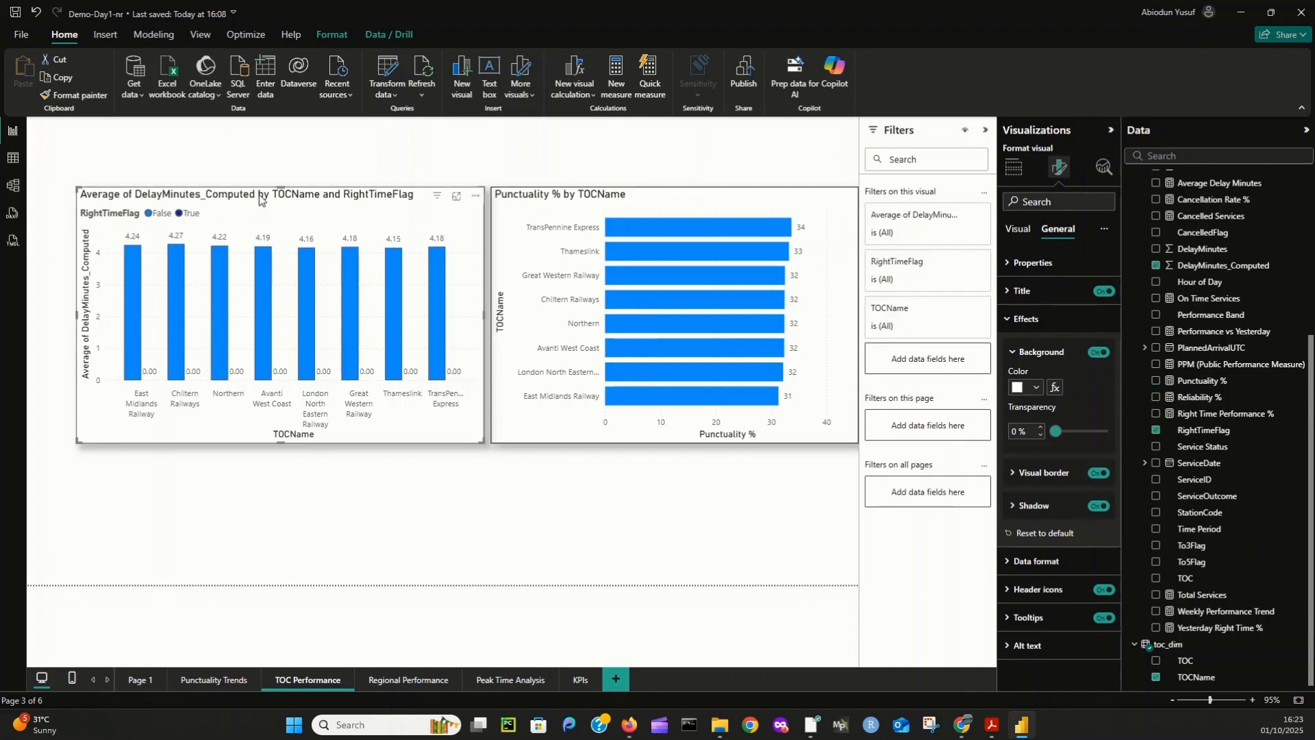
{"action": "left_click_drag", "start_coordinate": [261, 198], "coordinate": [232, 174]}
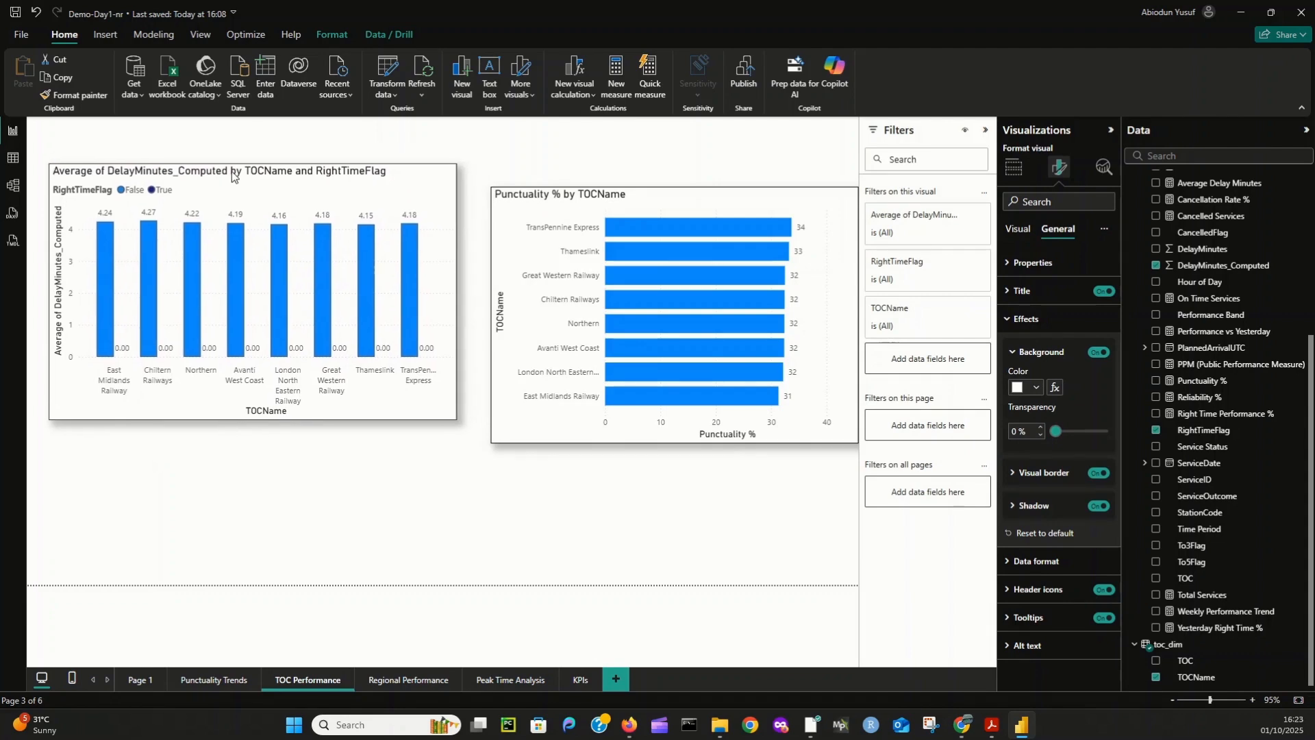
{"action": "left_click_drag", "start_coordinate": [613, 208], "coordinate": [586, 185]}
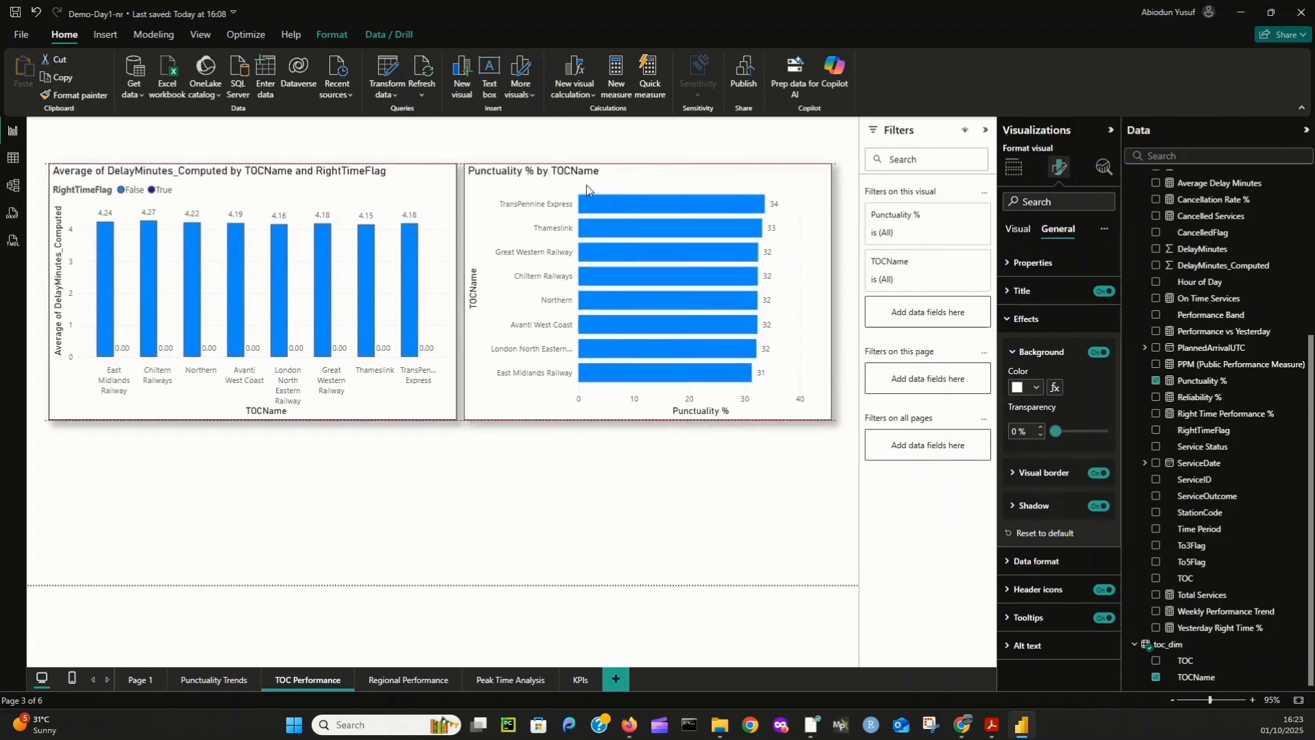
- Add a scatter chart of Total Services (X) and Punctuality % (Y) by TOCName, sized by Average Delay Minutes, spanning the width below both charts
{"action": "left_click", "coordinate": [301, 492]}
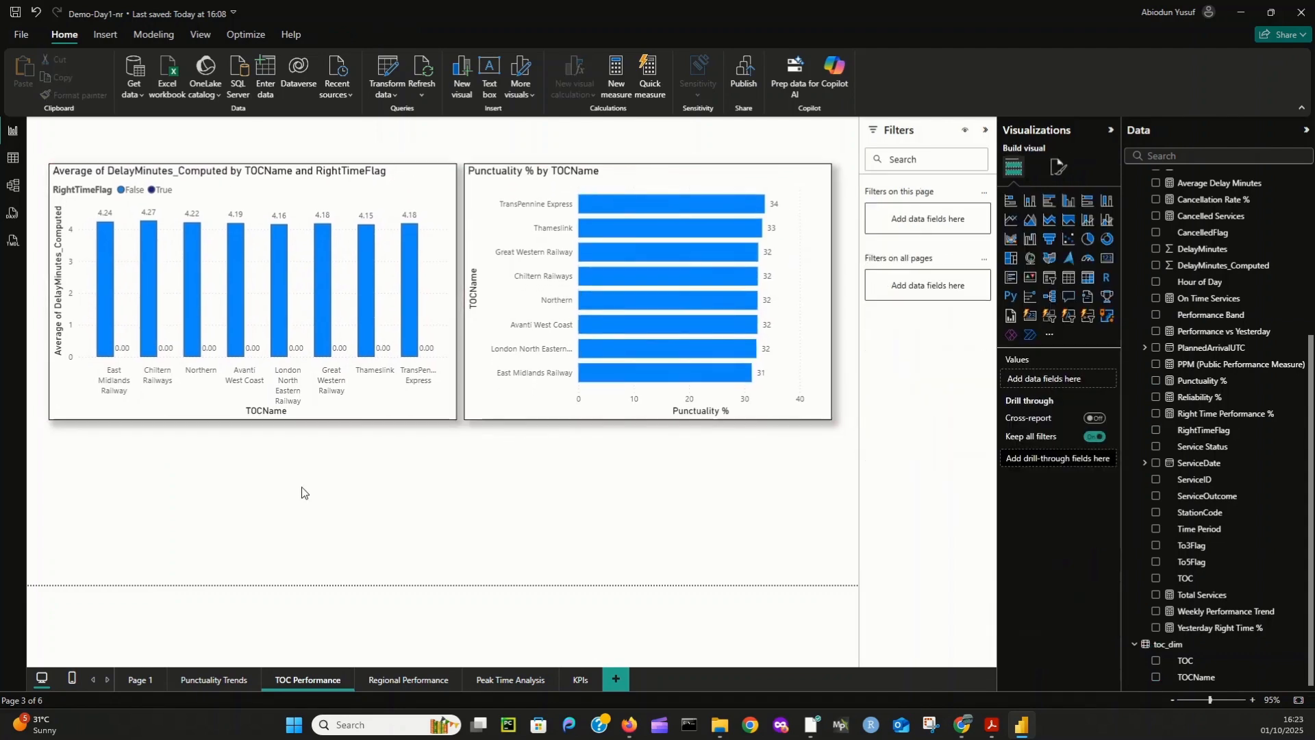
{"action": "left_click", "coordinate": [1069, 238]}
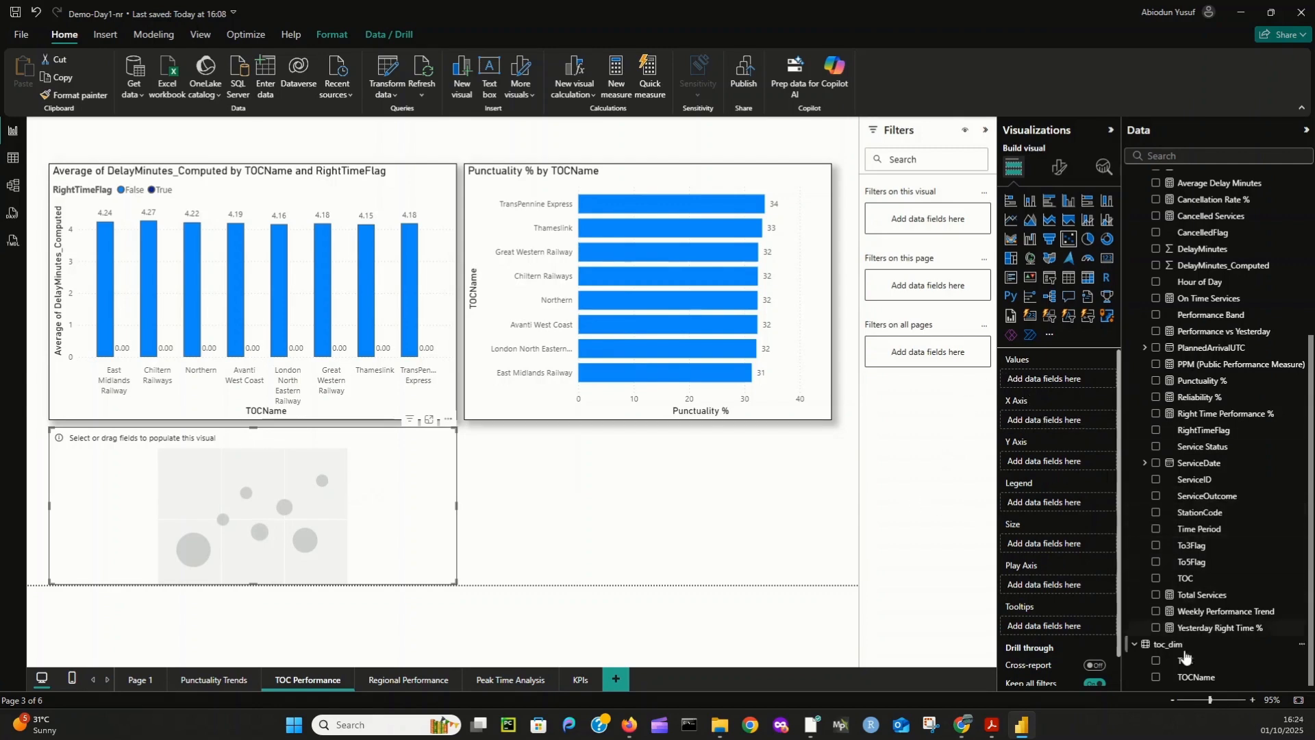
{"action": "left_click_drag", "start_coordinate": [1200, 594], "coordinate": [1078, 424]}
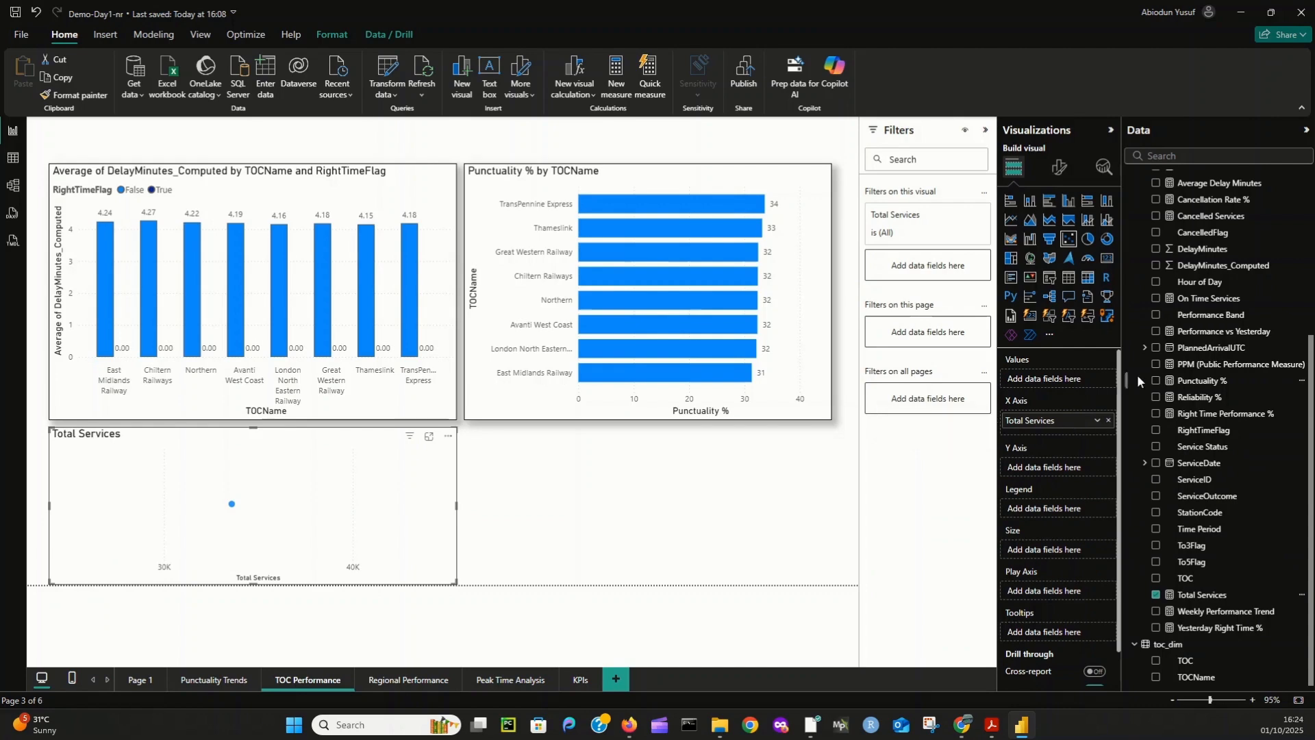
{"action": "left_click_drag", "start_coordinate": [1212, 381], "coordinate": [1056, 468]}
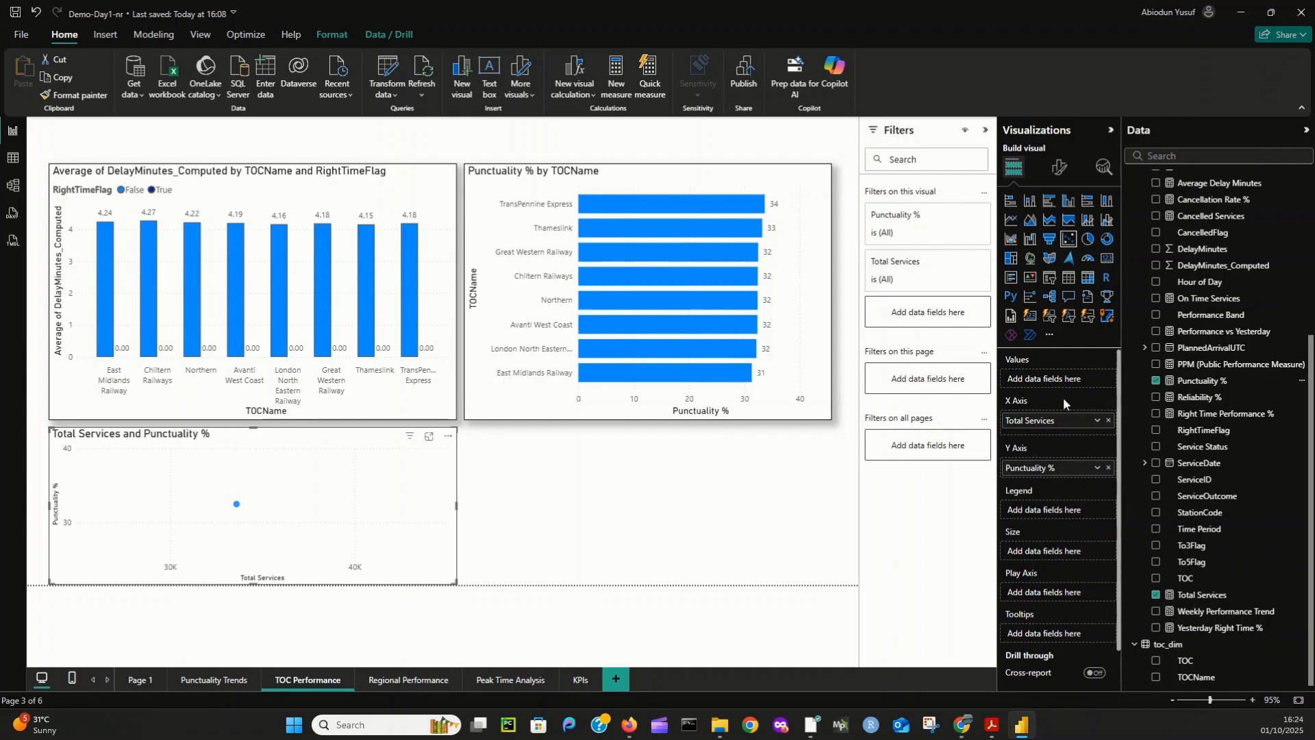
{"action": "left_click_drag", "start_coordinate": [1196, 677], "coordinate": [1059, 379]}
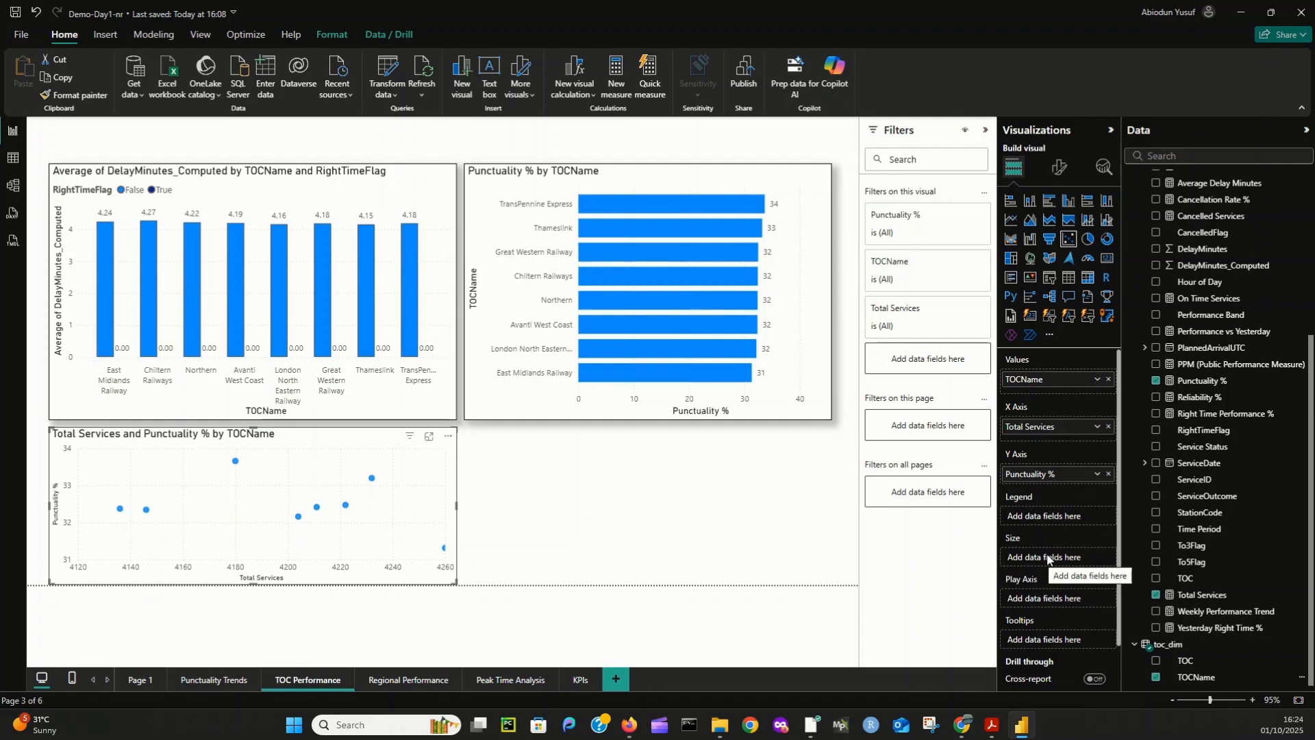
{"action": "left_click_drag", "start_coordinate": [1212, 184], "coordinate": [1067, 560]}
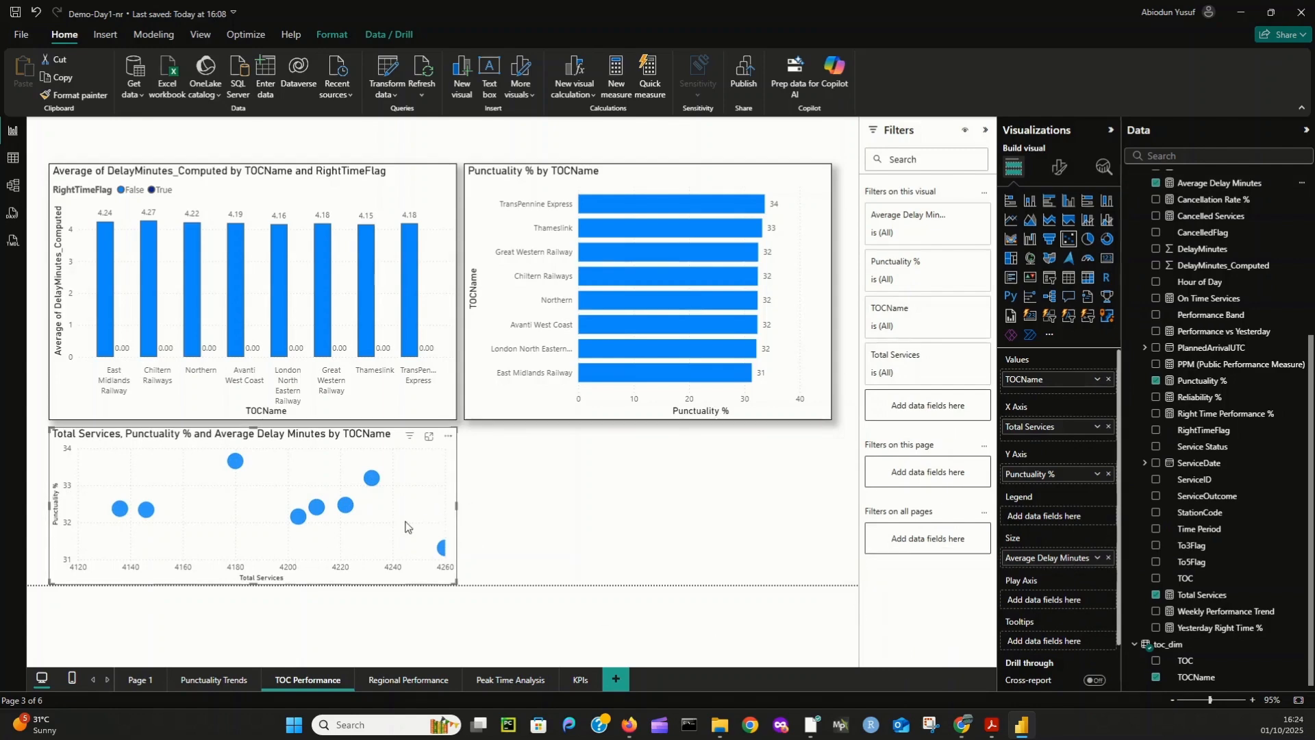
{"action": "left_click_drag", "start_coordinate": [456, 506], "coordinate": [832, 506]}
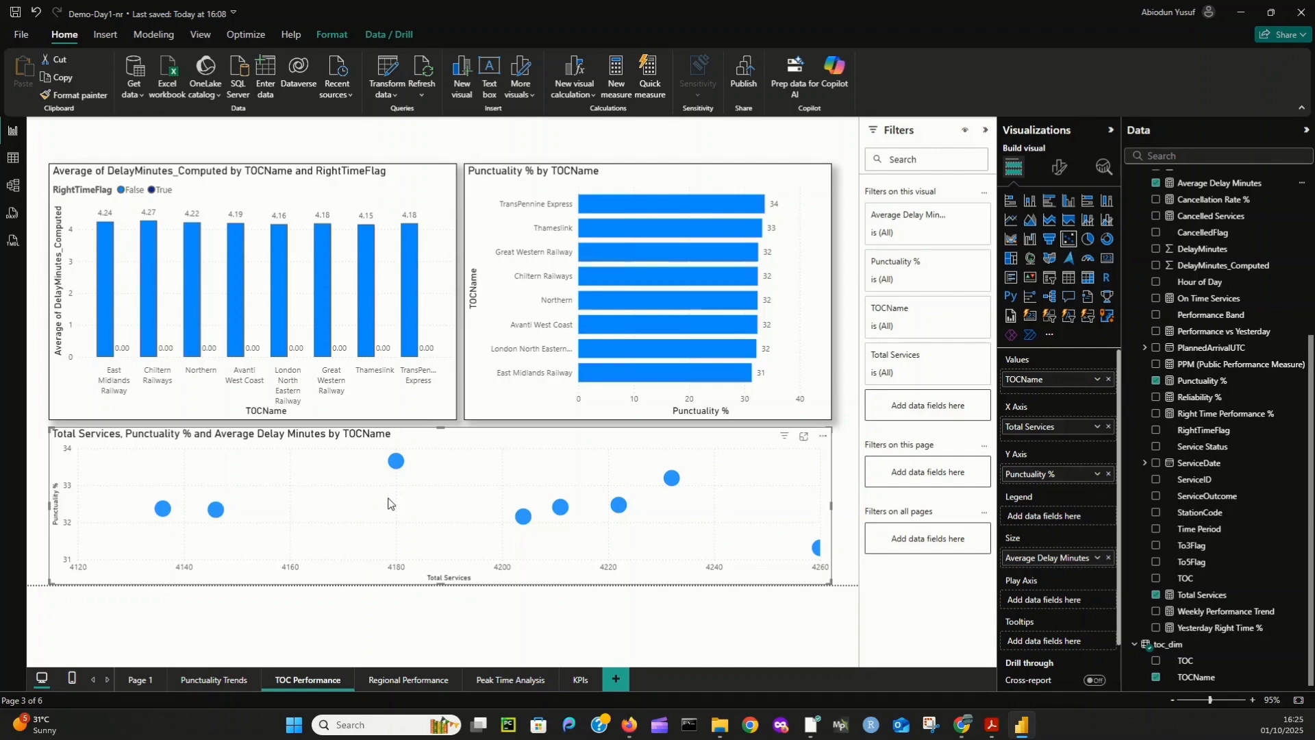
{"action": "mouse_move", "coordinate": [161, 511]}
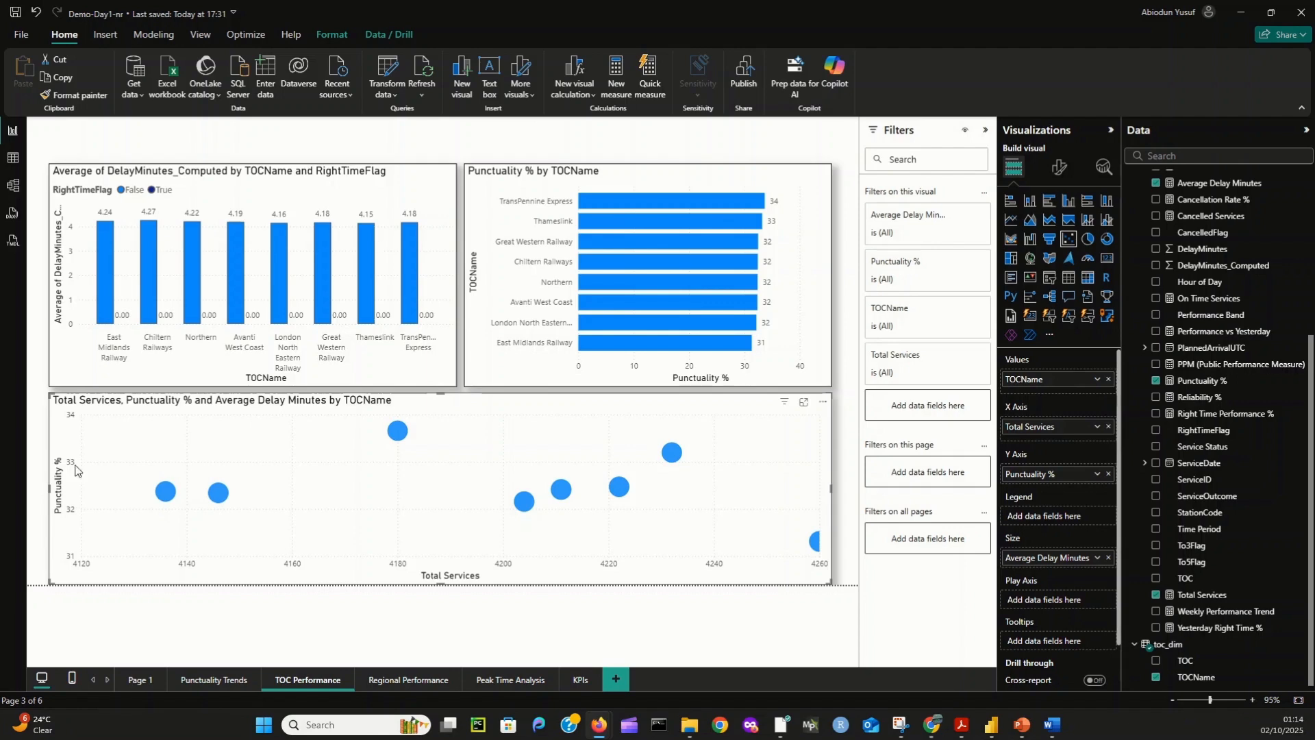
- On the Regional Performance page, add a table with StationName from station_dim and Total Services from stop_calls
{"action": "left_click", "coordinate": [397, 681]}
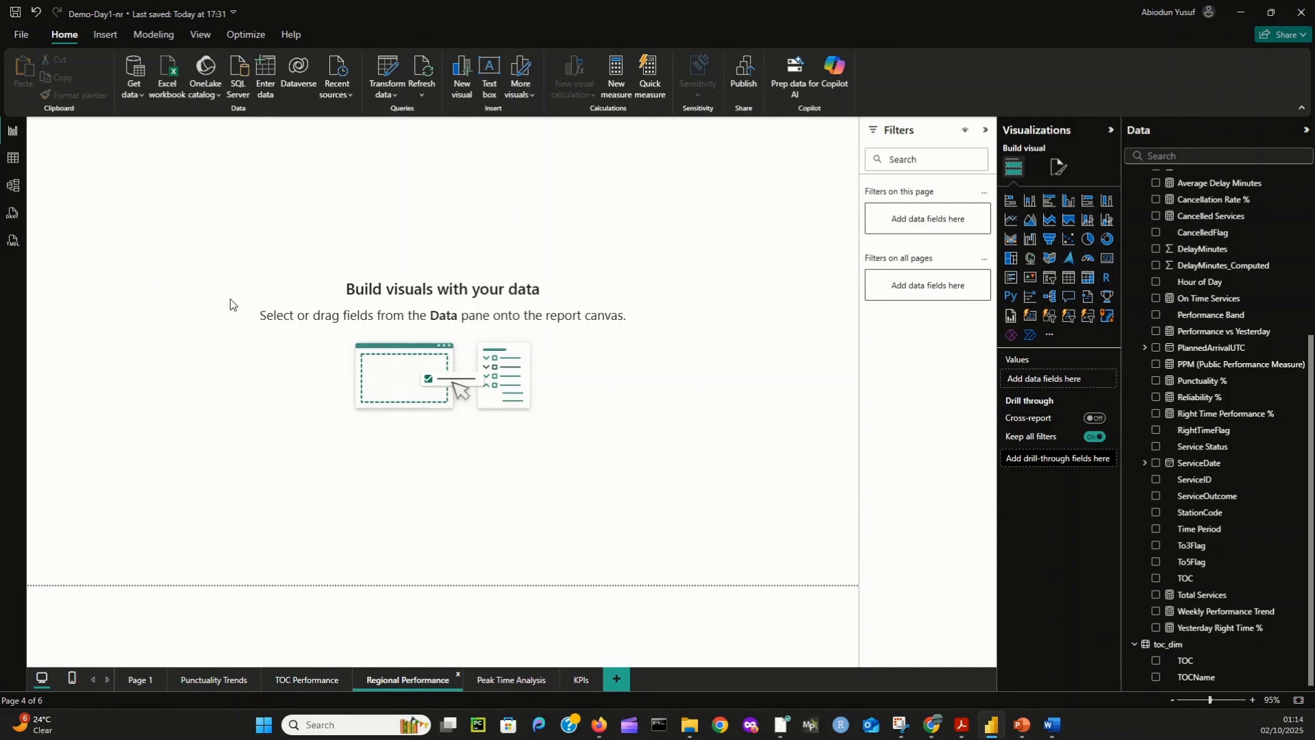
{"action": "left_click", "coordinate": [1069, 279]}
{"action": "left_click_drag", "start_coordinate": [113, 141], "coordinate": [144, 199]}
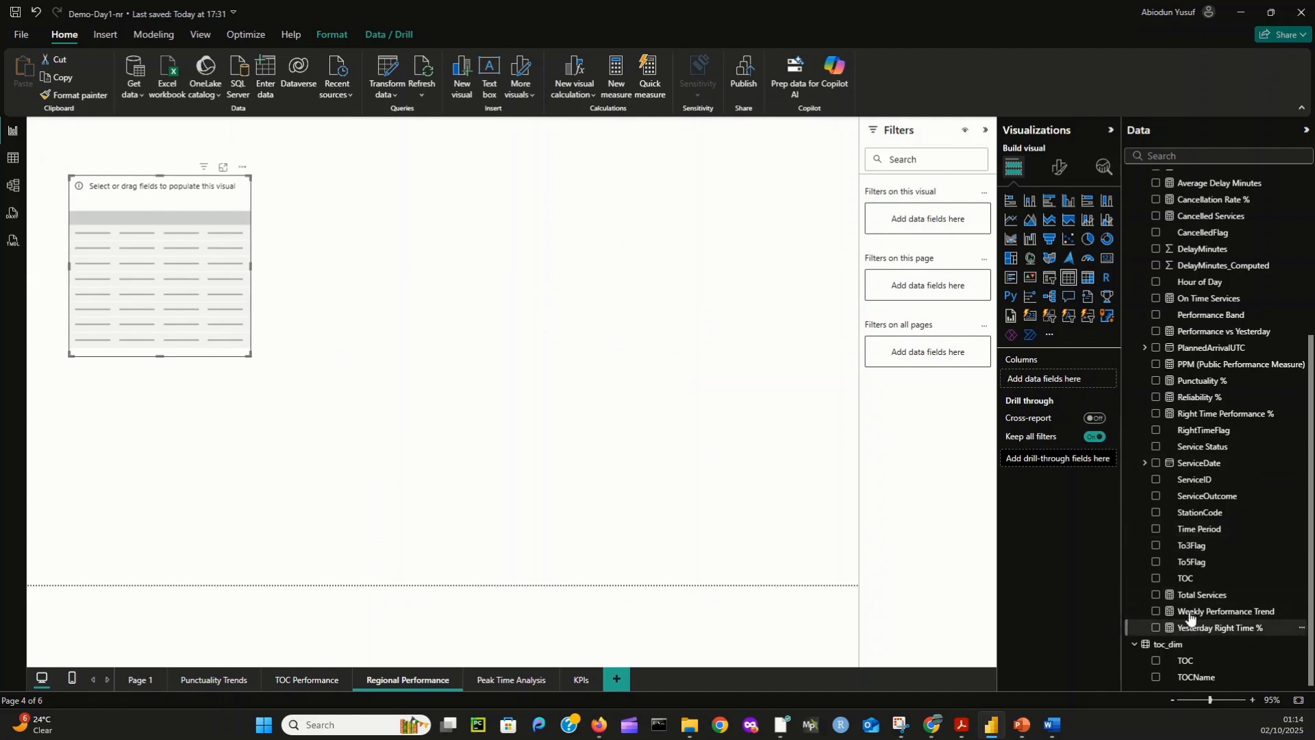
{"action": "left_click", "coordinate": [1156, 427]}
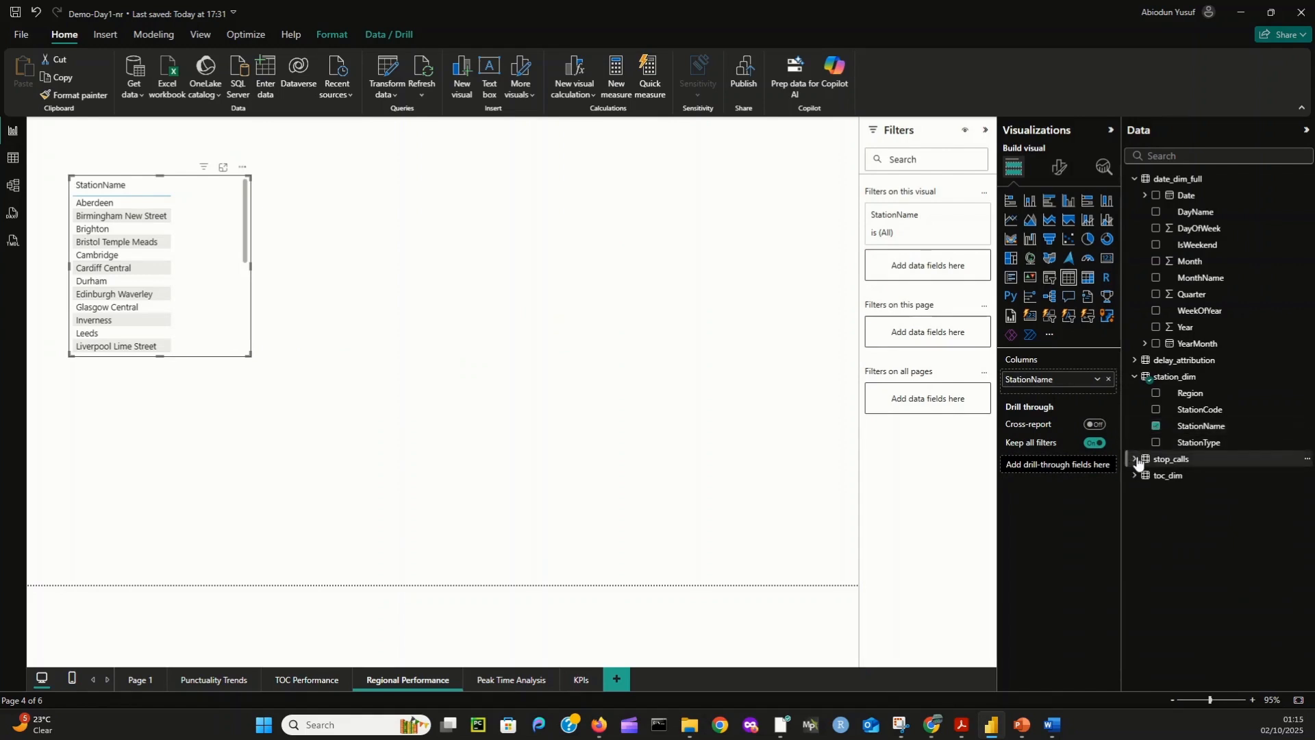
{"action": "left_click", "coordinate": [1137, 459]}
{"action": "scroll", "coordinate": [1243, 589], "scroll_direction": "down", "scroll_amount": 3}
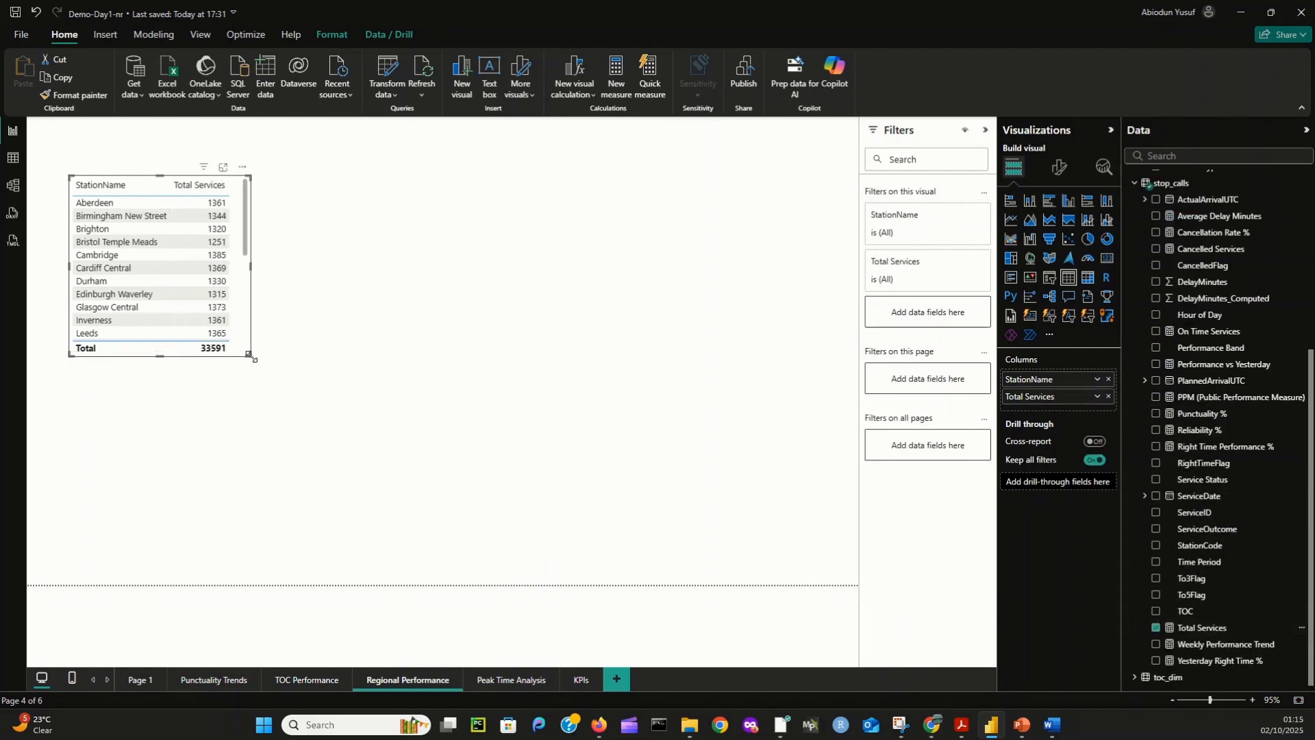
- Enlarge the station table and add Punctuality % and Average Delay Minutes as columns
{"action": "left_click_drag", "start_coordinate": [250, 355], "coordinate": [393, 411]}
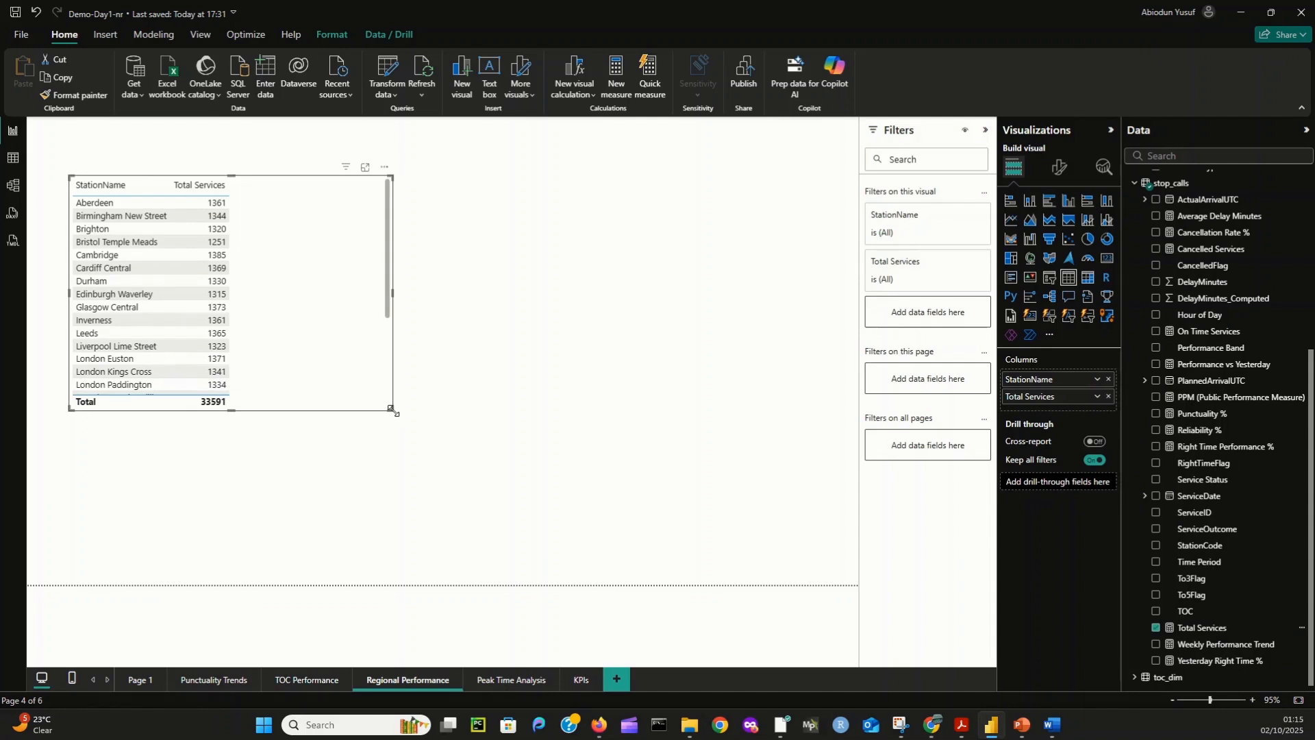
{"action": "left_click", "coordinate": [1156, 414]}
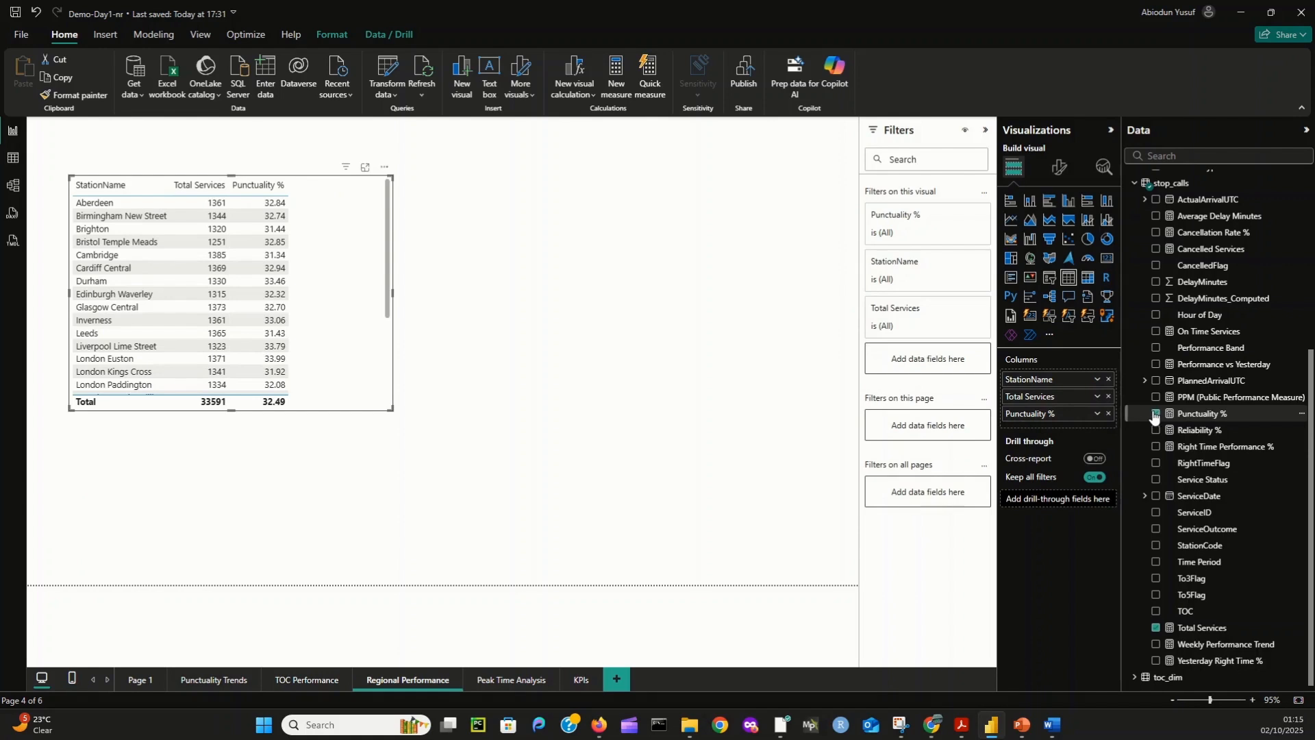
{"action": "left_click", "coordinate": [1156, 216]}
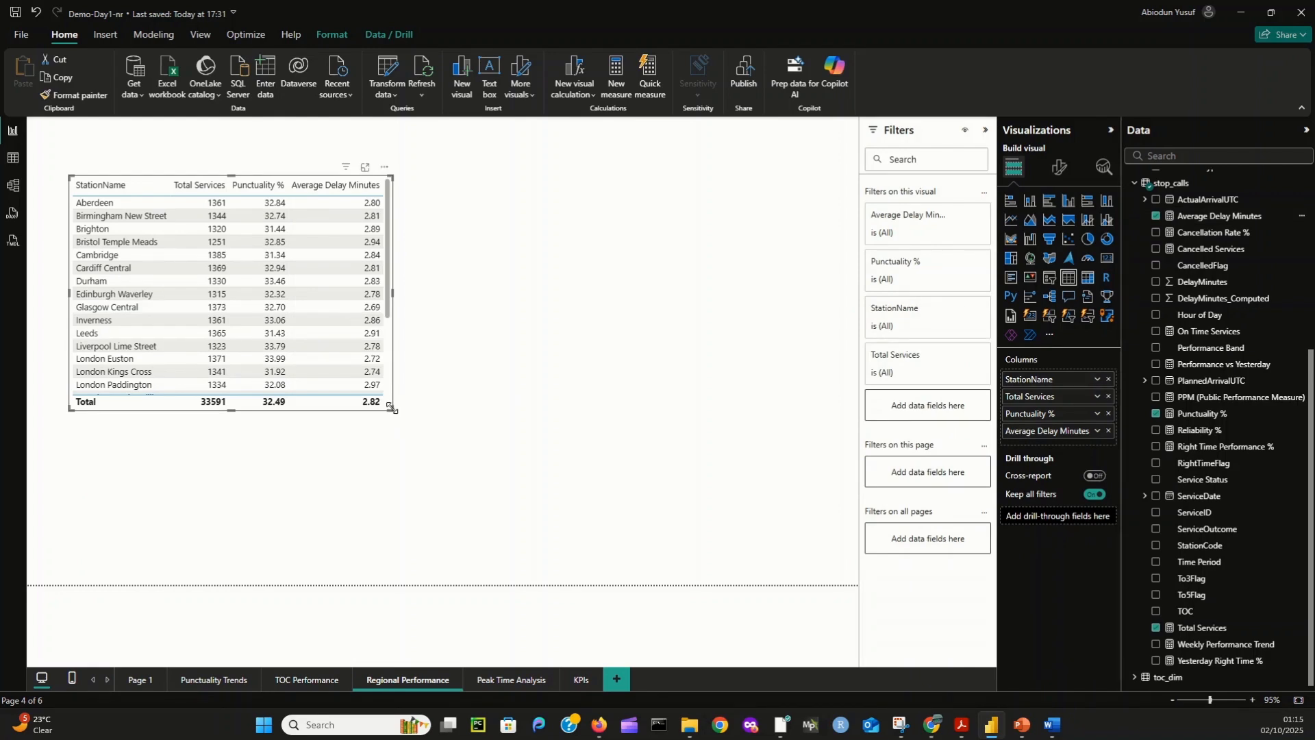
- Turn on the visual border and the title of the station table
{"action": "left_click", "coordinate": [1059, 167]}
{"action": "left_click", "coordinate": [1057, 231]}
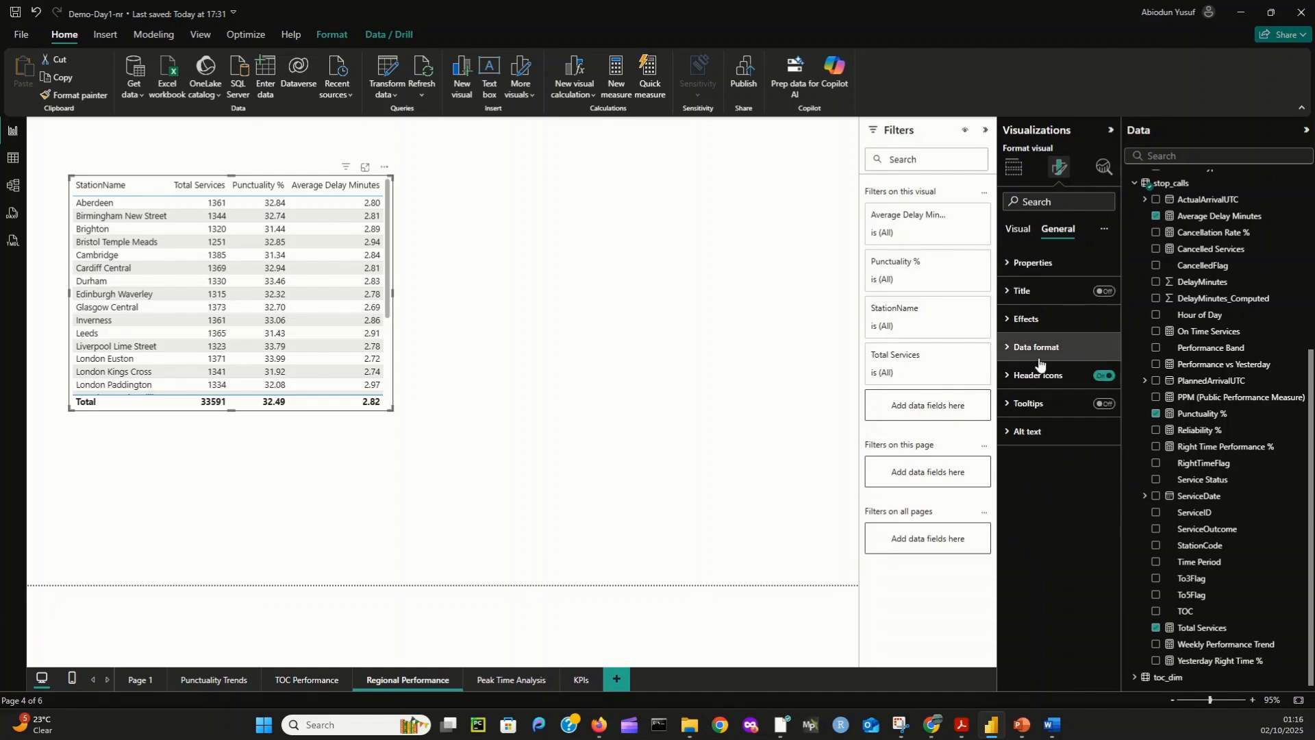
{"action": "left_click", "coordinate": [1045, 320]}
{"action": "left_click", "coordinate": [1099, 474]}
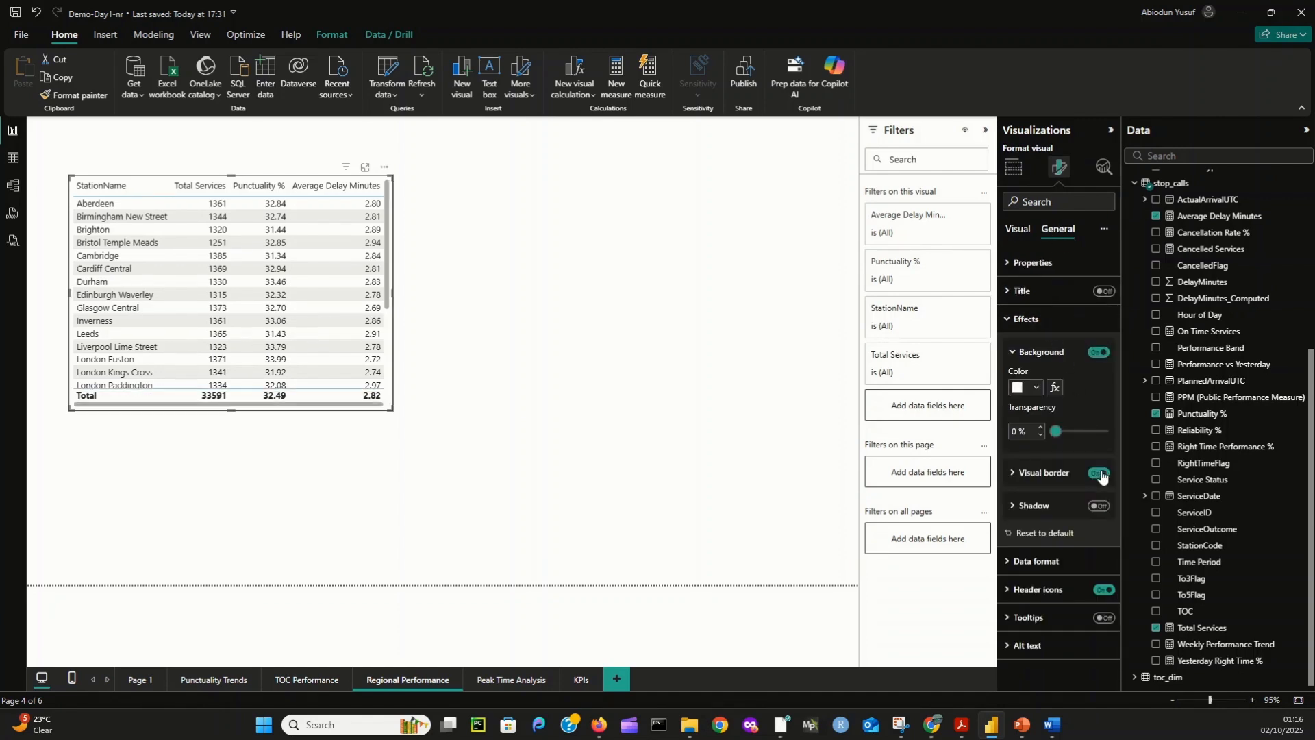
{"action": "left_click", "coordinate": [1101, 290]}
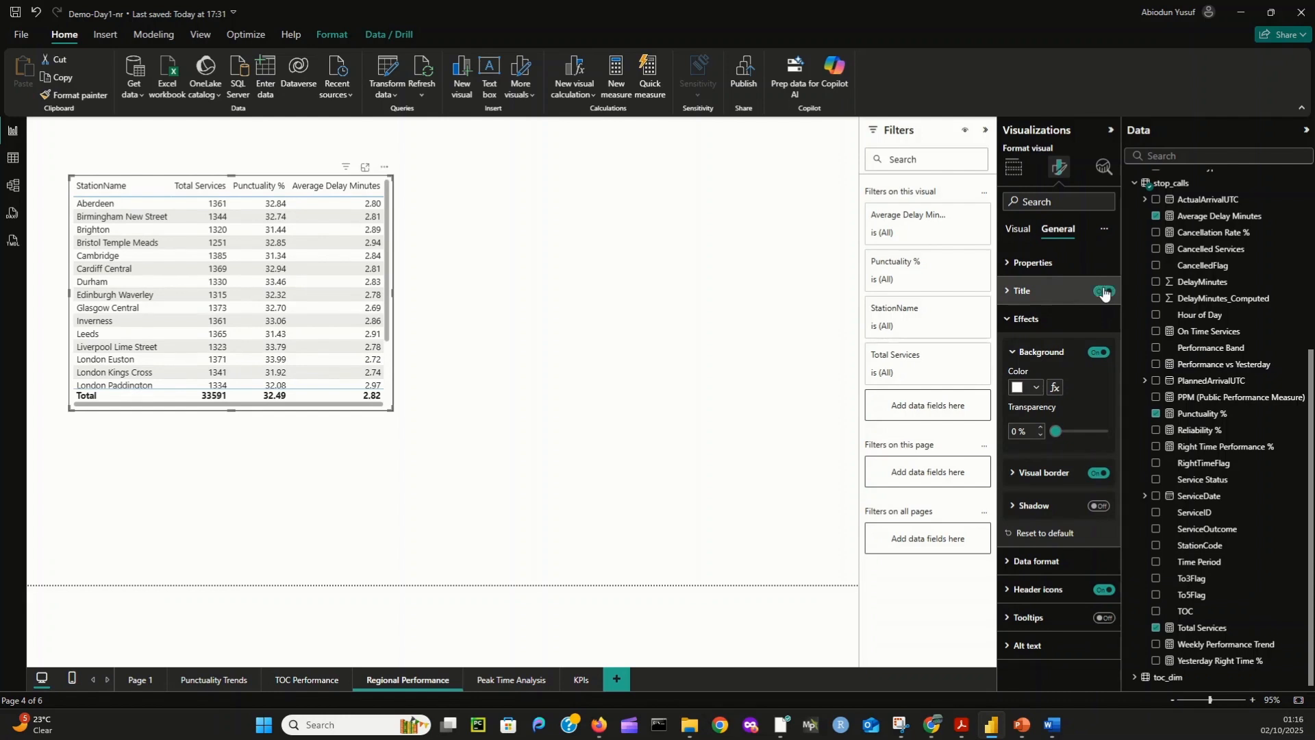
- Set the station table's title text to "Station Performance Summary"
{"action": "left_click", "coordinate": [1009, 292]}
{"action": "left_click", "coordinate": [1033, 359]}
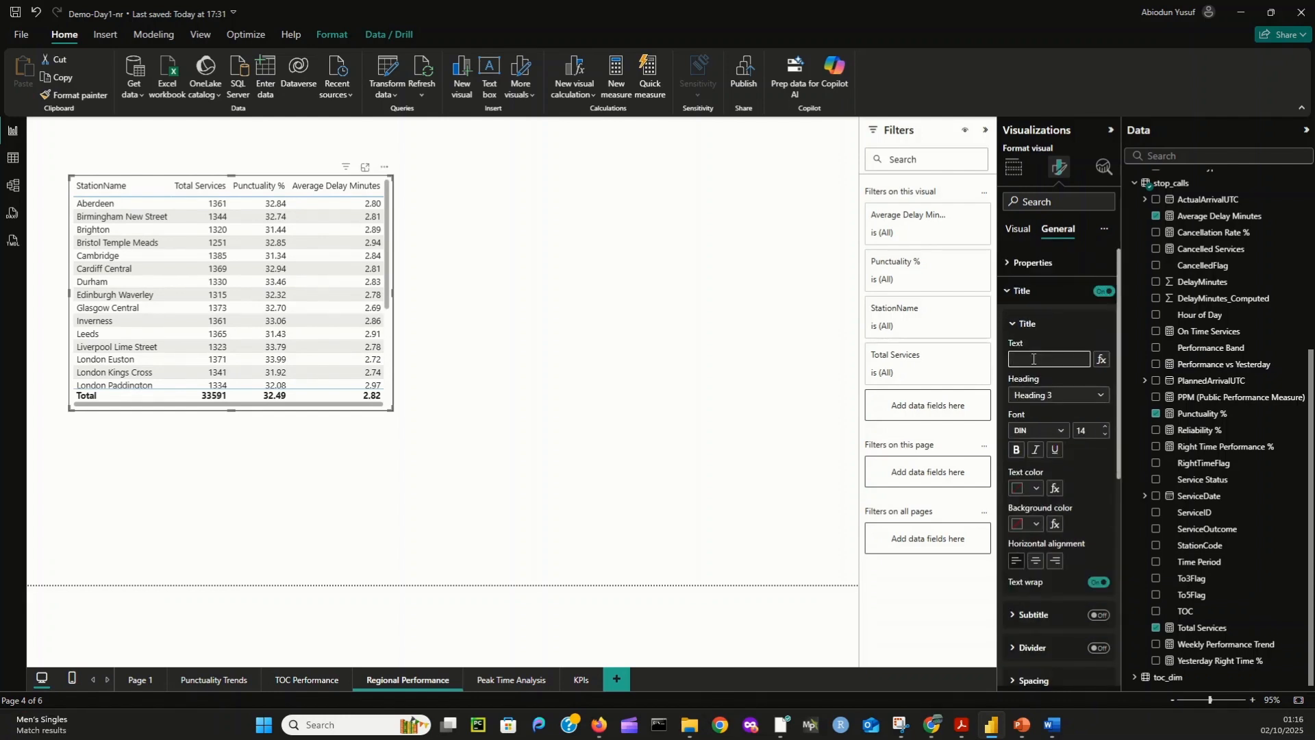
{"action": "type", "text": "St"}
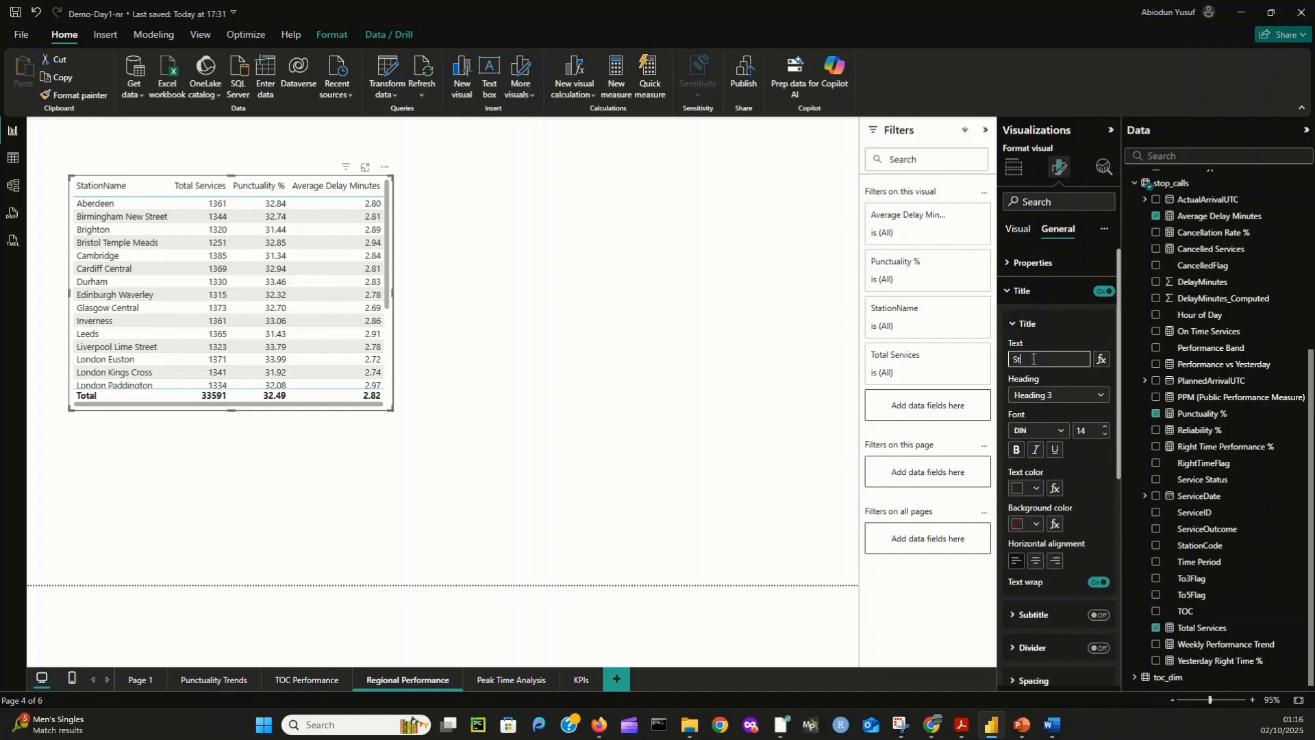
{"action": "type", "text": "ation"}
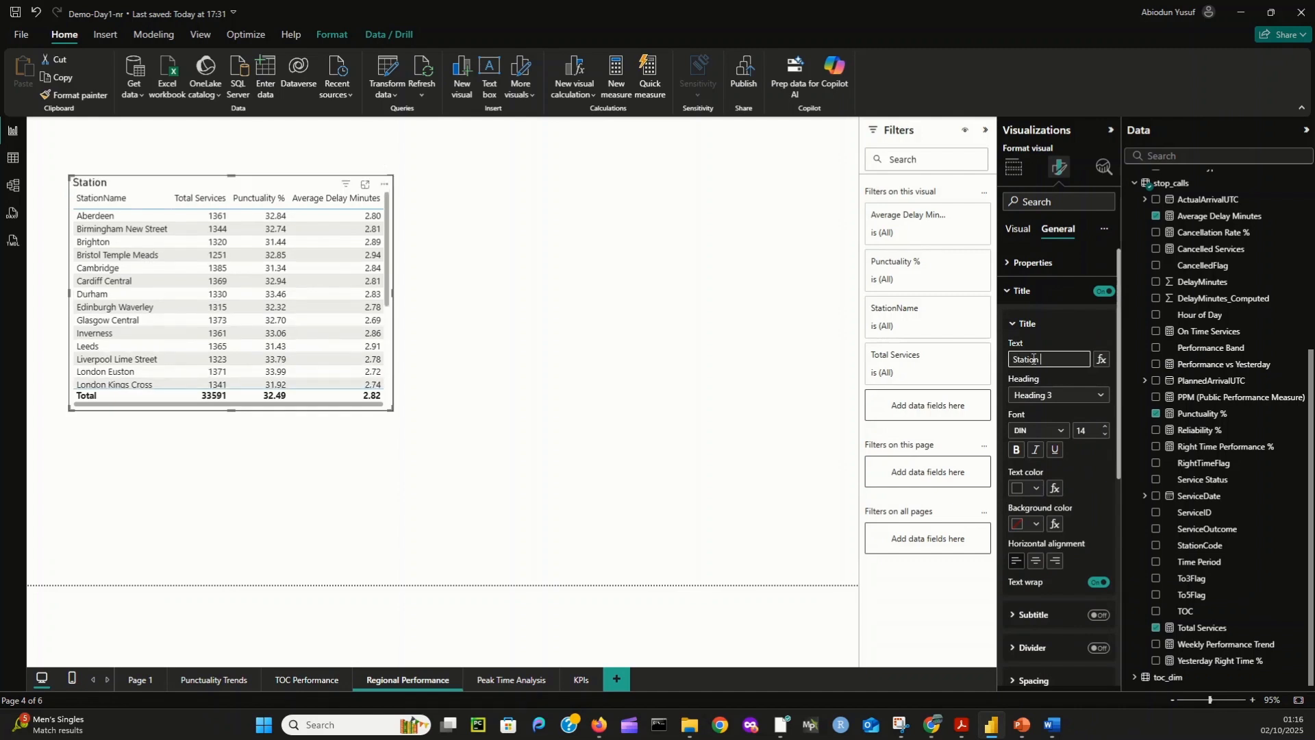
{"action": "type", "text": " Performance"}
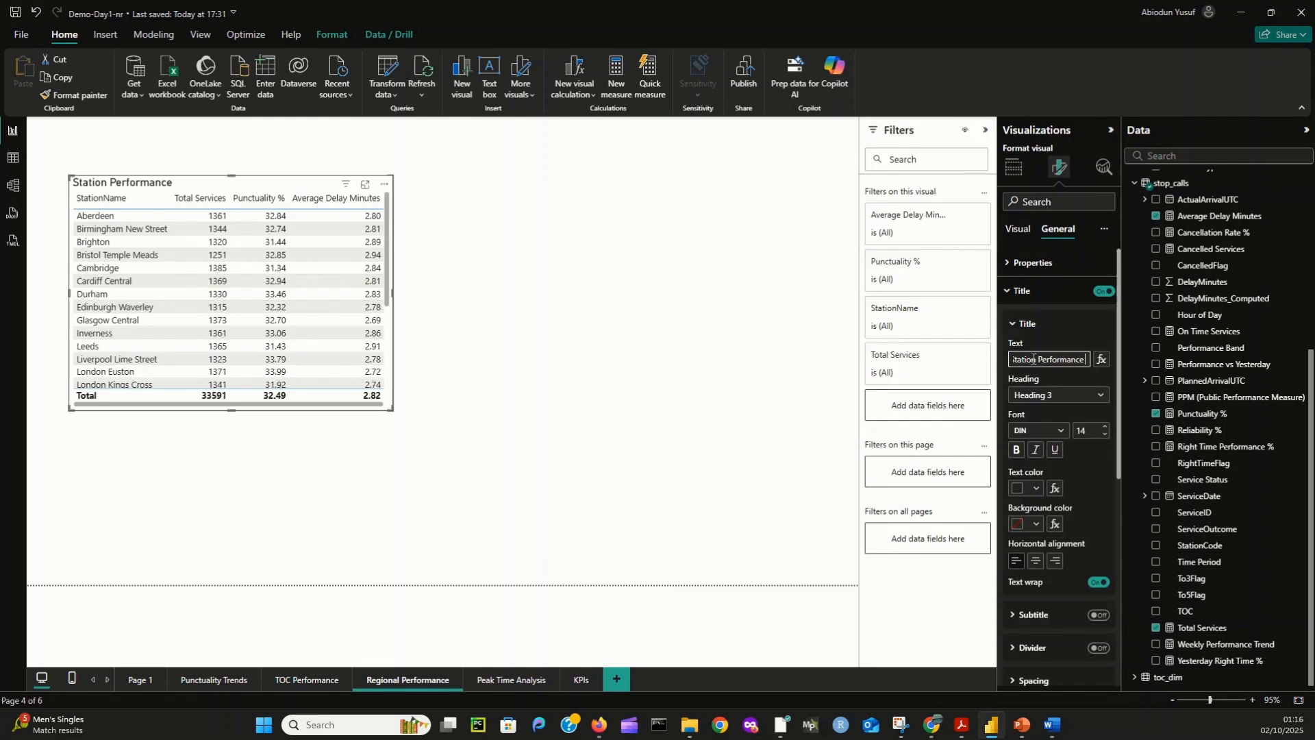
{"action": "type", "text": " Summary"}
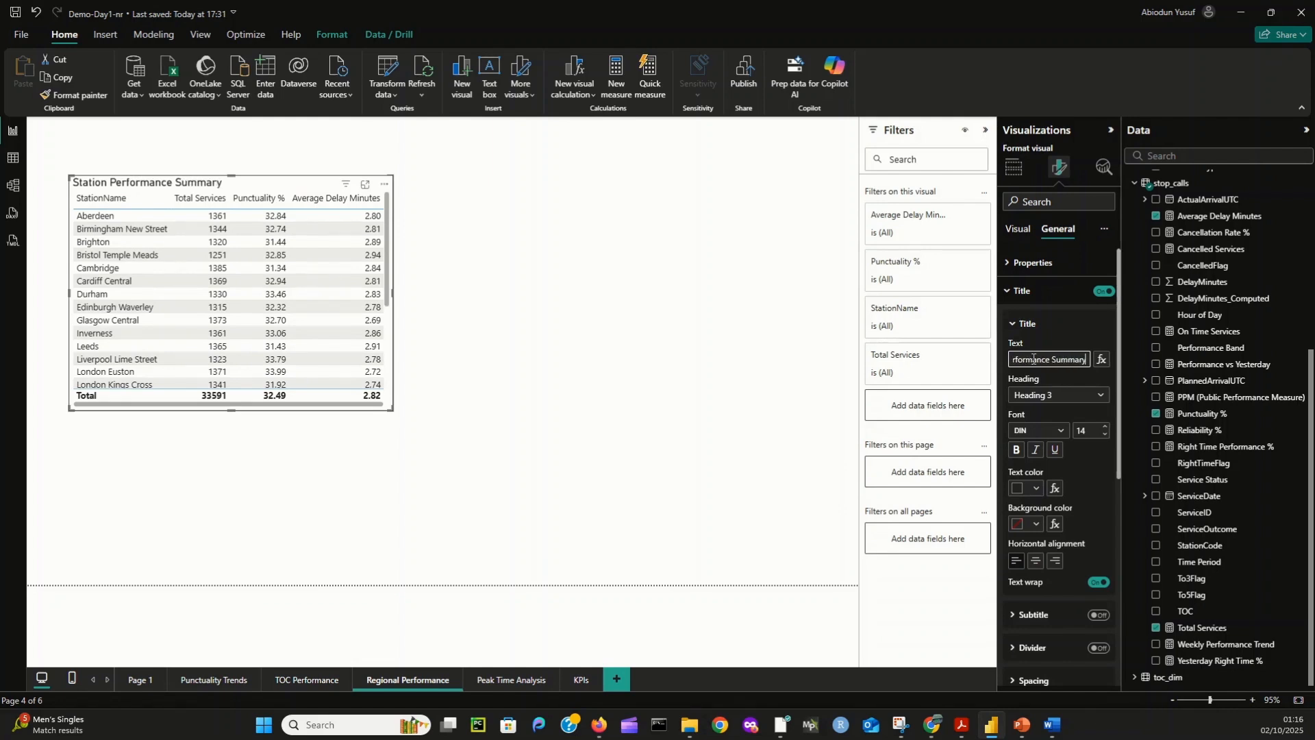
- Centre the station table's title and make it bold and underlined
{"action": "left_click", "coordinate": [1035, 561]}
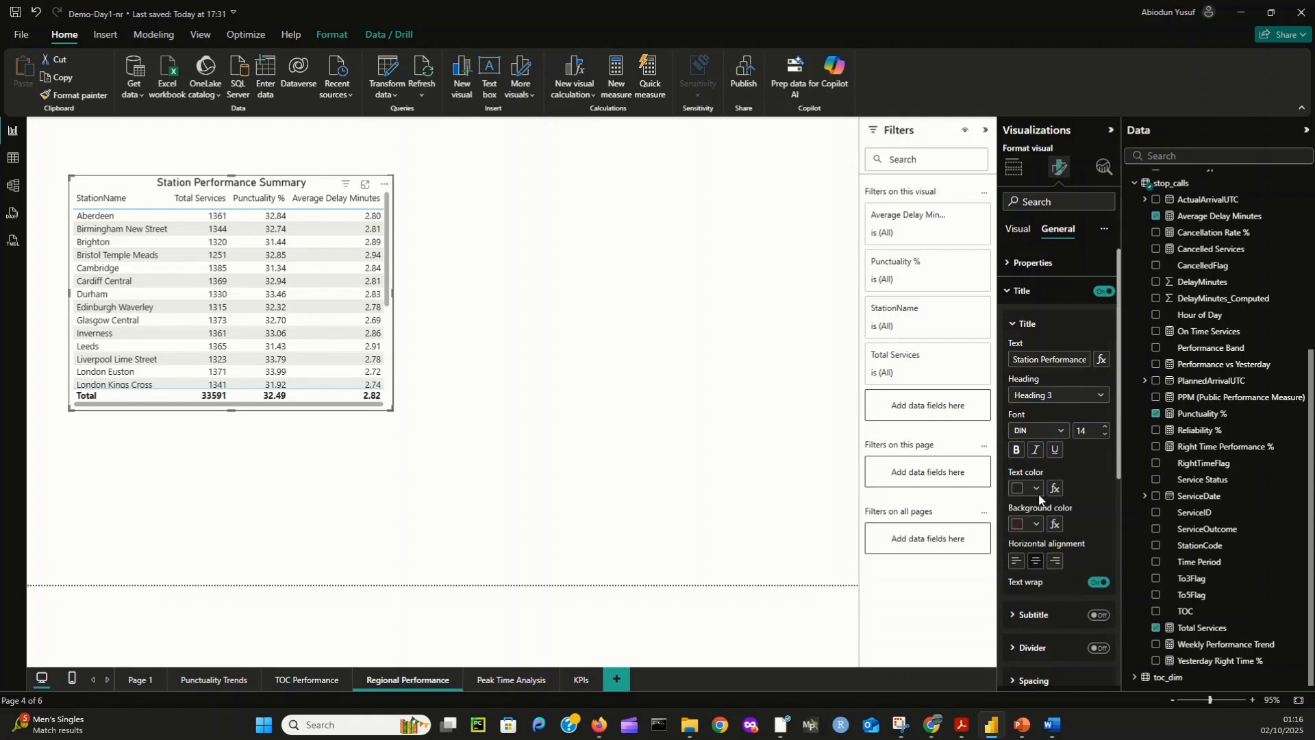
{"action": "left_click", "coordinate": [1015, 450]}
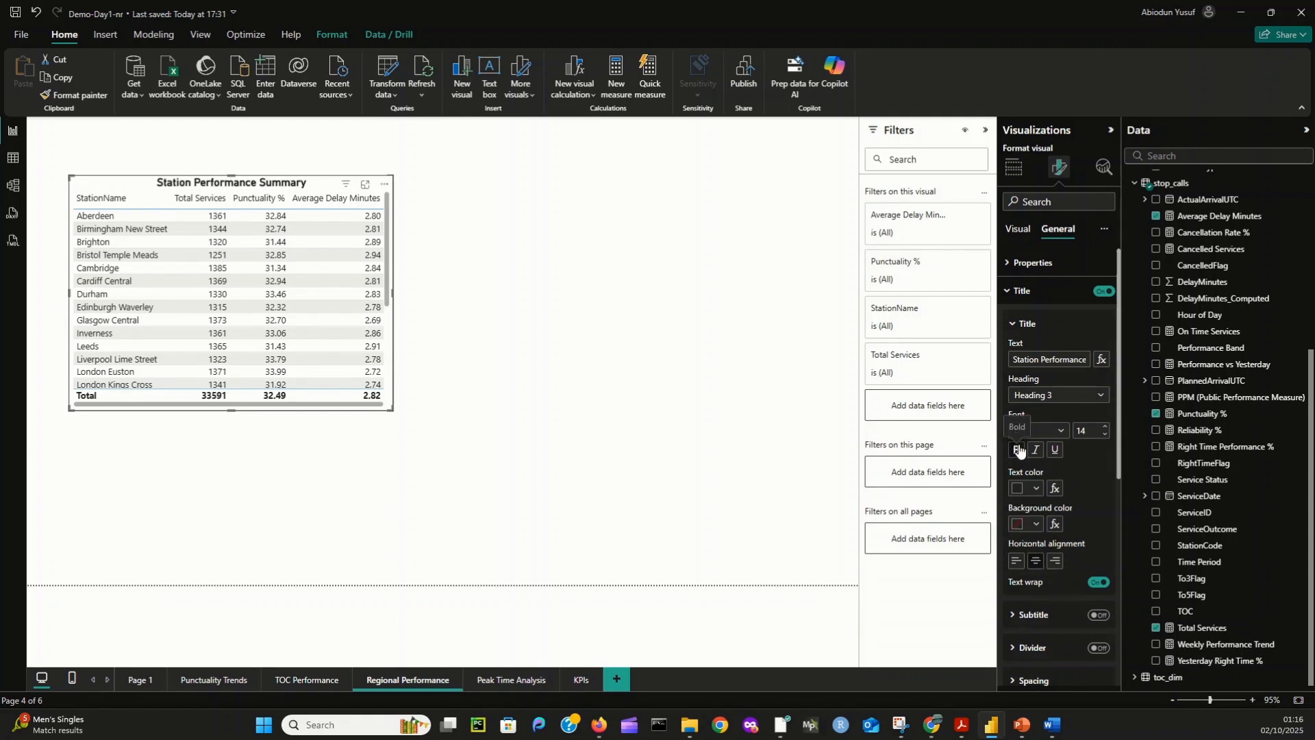
{"action": "left_click", "coordinate": [1051, 451]}
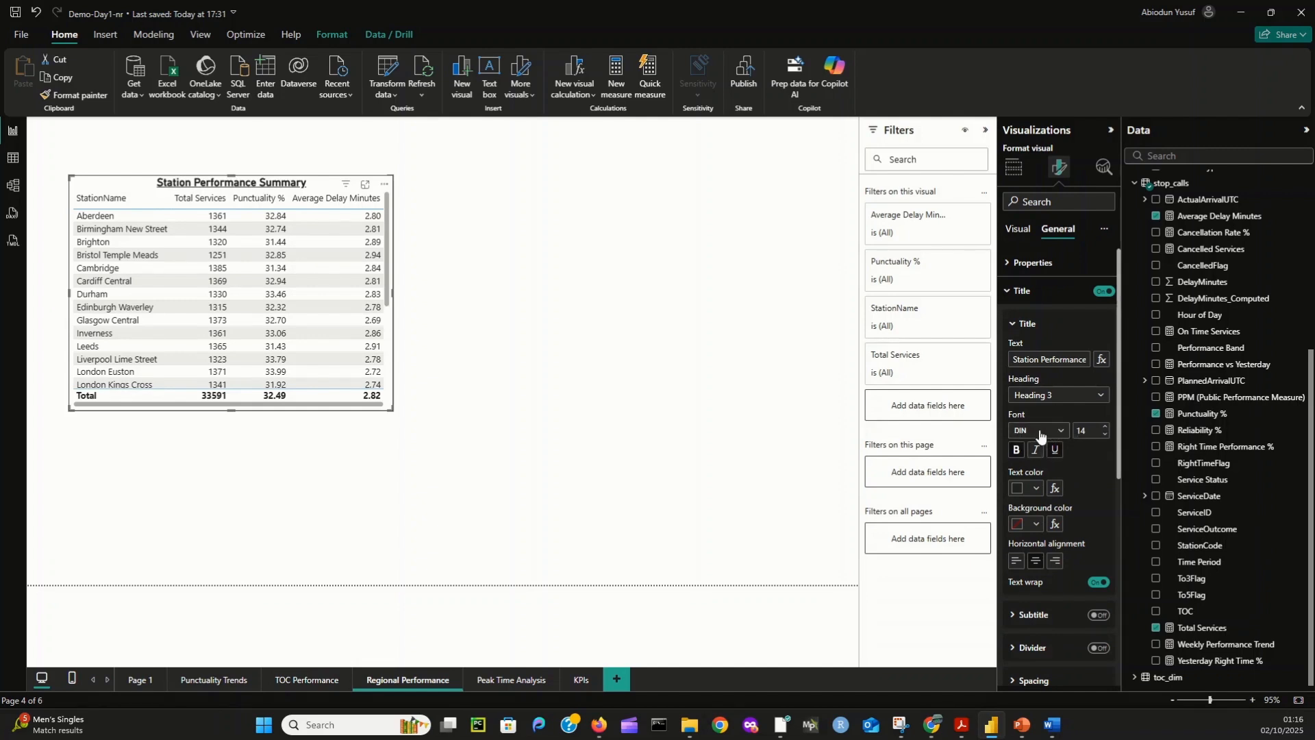
- Set the table title's font to Segoe UI Bold and its text colour to the darkest navy blue shade
{"action": "left_click", "coordinate": [1039, 432]}
{"action": "scroll", "coordinate": [1048, 541], "scroll_direction": "down", "scroll_amount": 5}
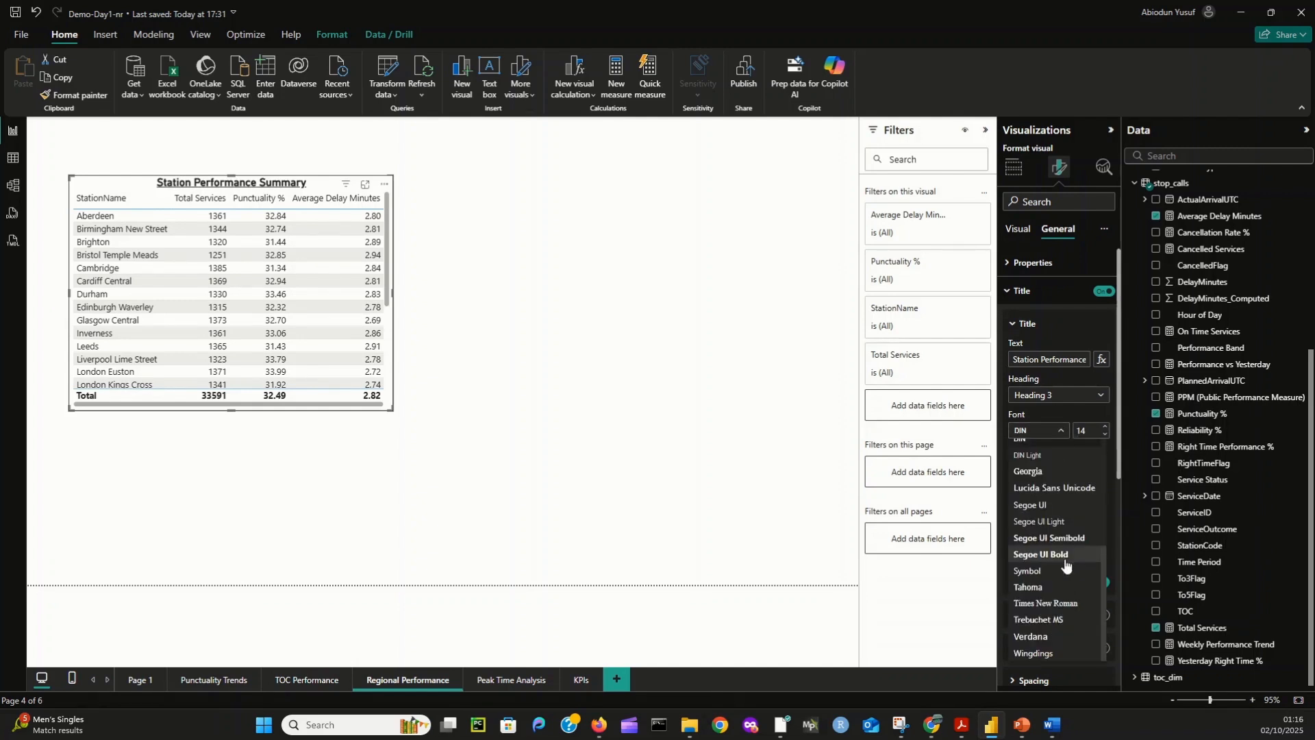
{"action": "left_click", "coordinate": [1056, 556]}
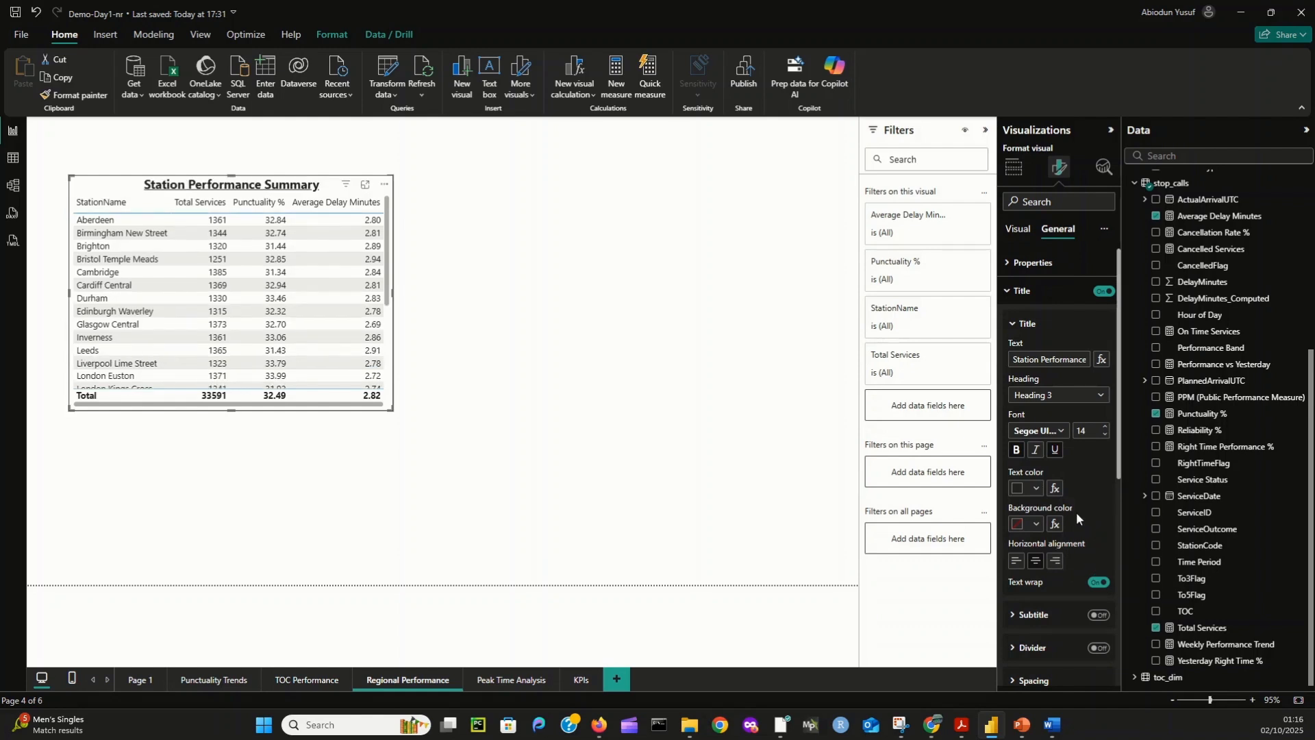
{"action": "left_click", "coordinate": [1035, 486]}
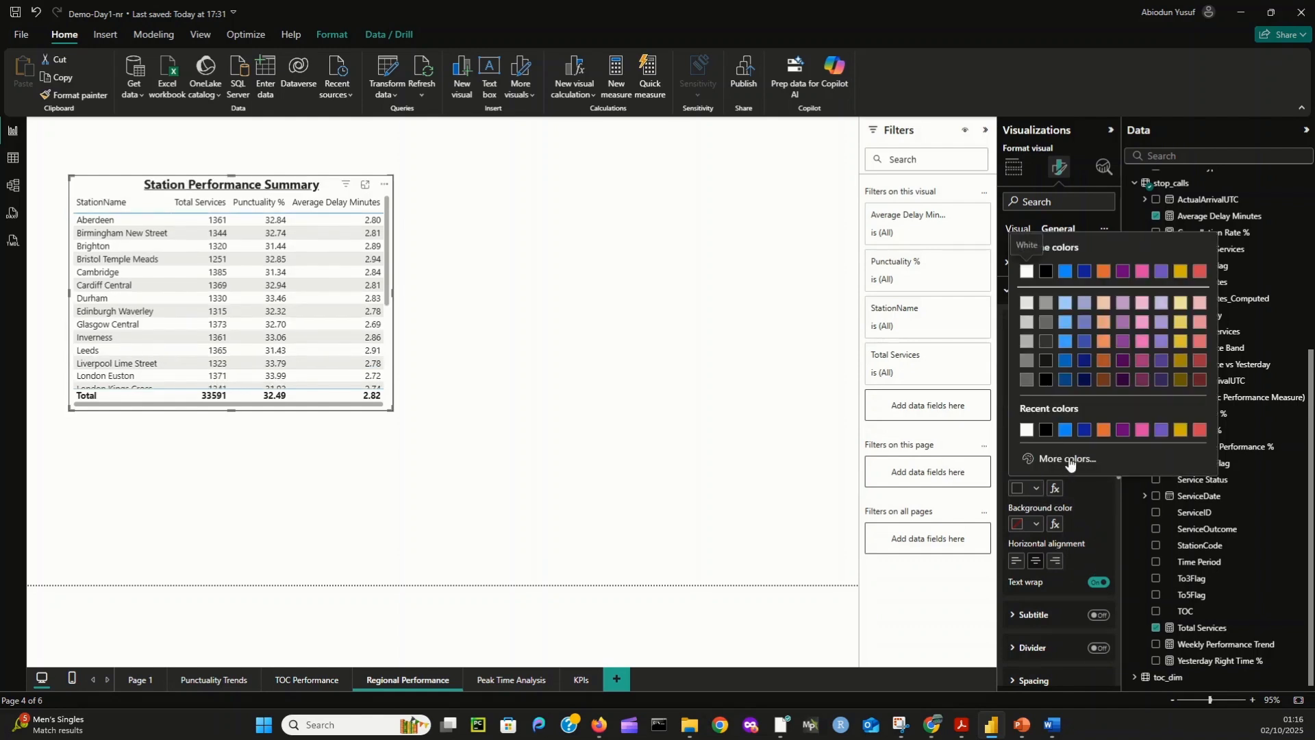
{"action": "left_click", "coordinate": [1087, 384]}
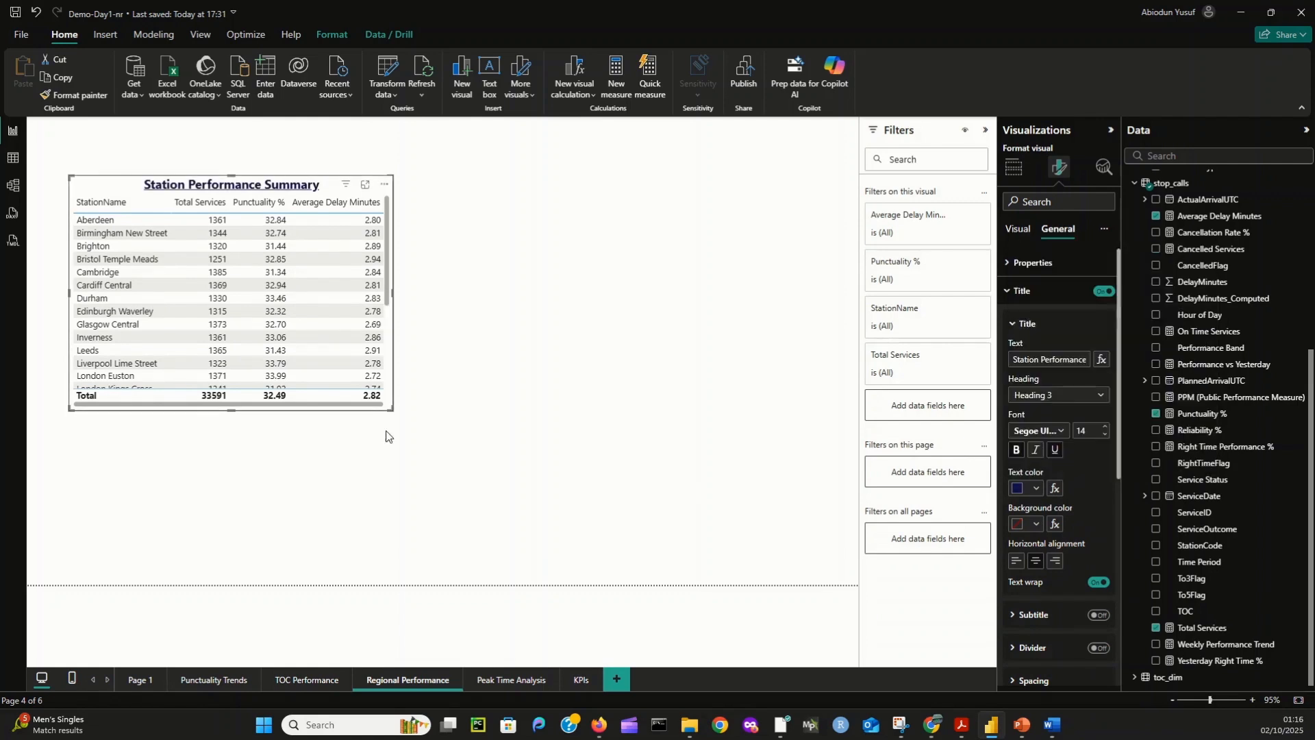
- Stretch the station table downward until every station row and the total fit, and deselect it
{"action": "left_click_drag", "start_coordinate": [391, 410], "coordinate": [391, 560]}
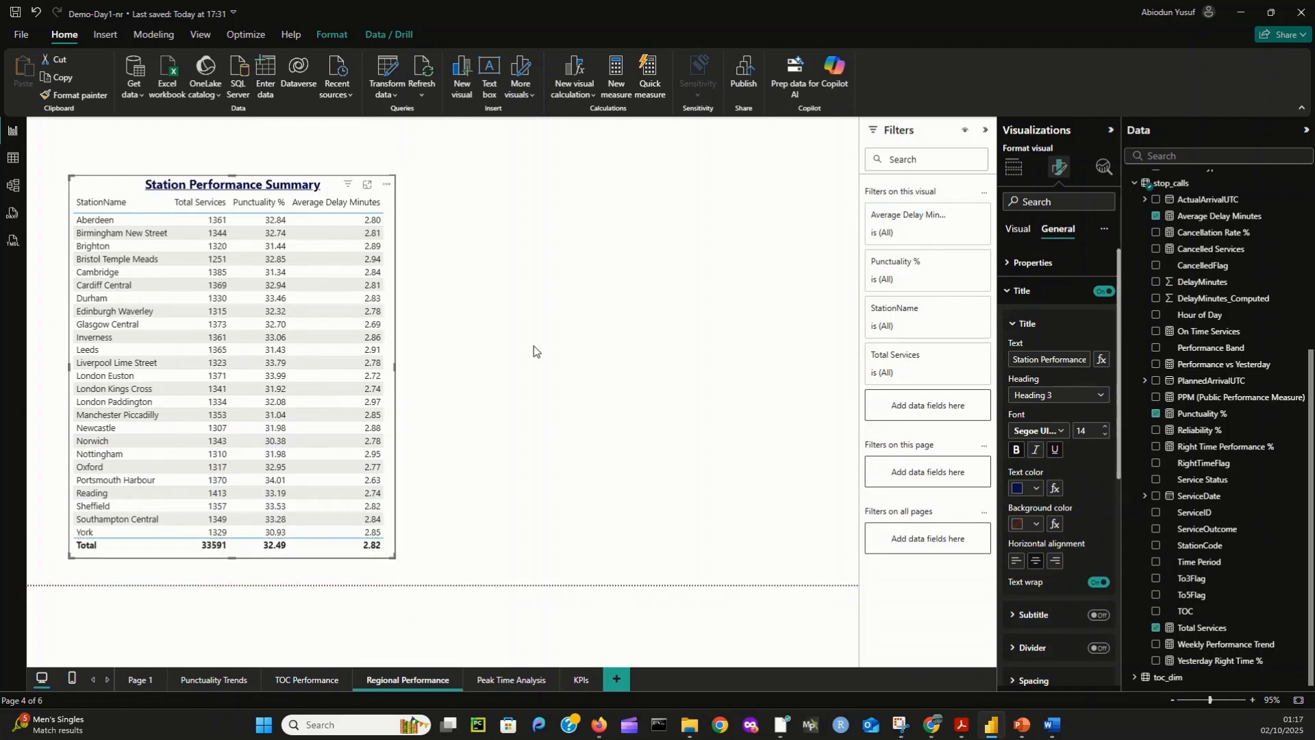
{"action": "left_click", "coordinate": [449, 315]}
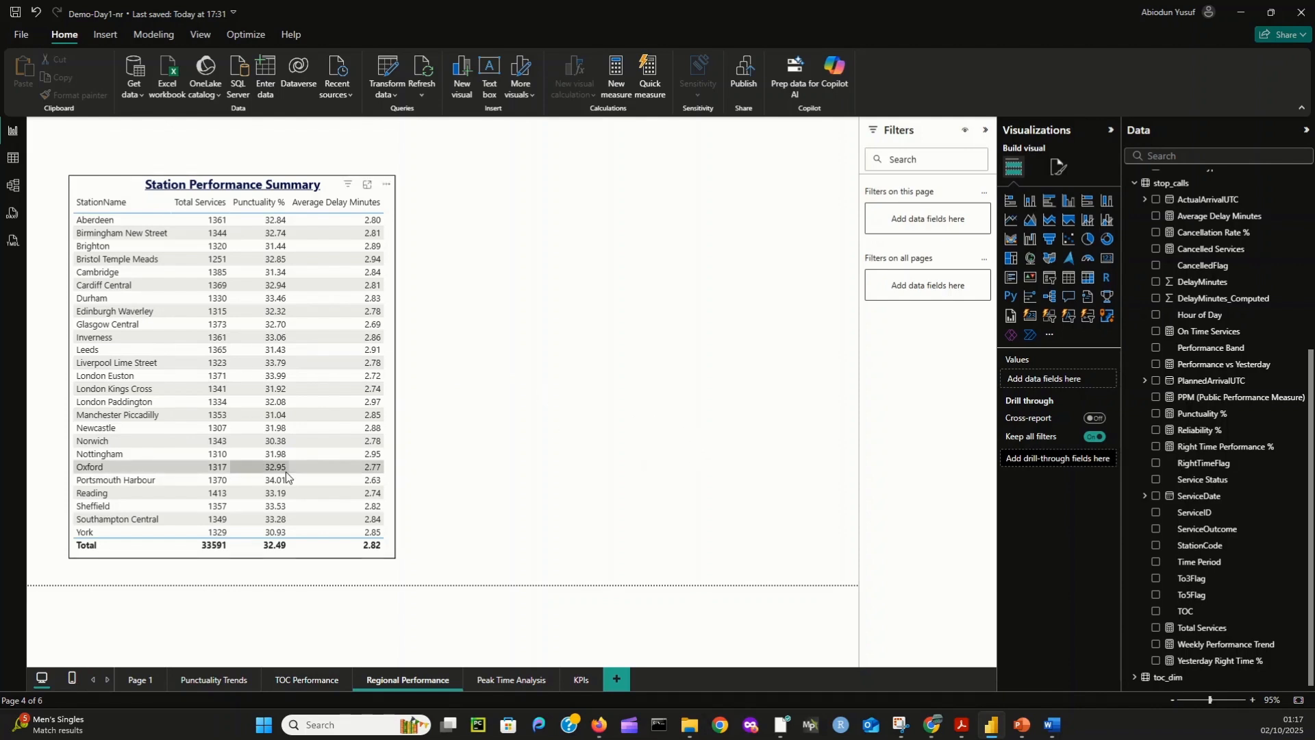
- Create the measure Total Delay Minutes = SUM(delay_attribution[MinutesLate]) in the stop_calls table
{"action": "right_click", "coordinate": [1180, 186]}
{"action": "left_click", "coordinate": [1195, 197]}
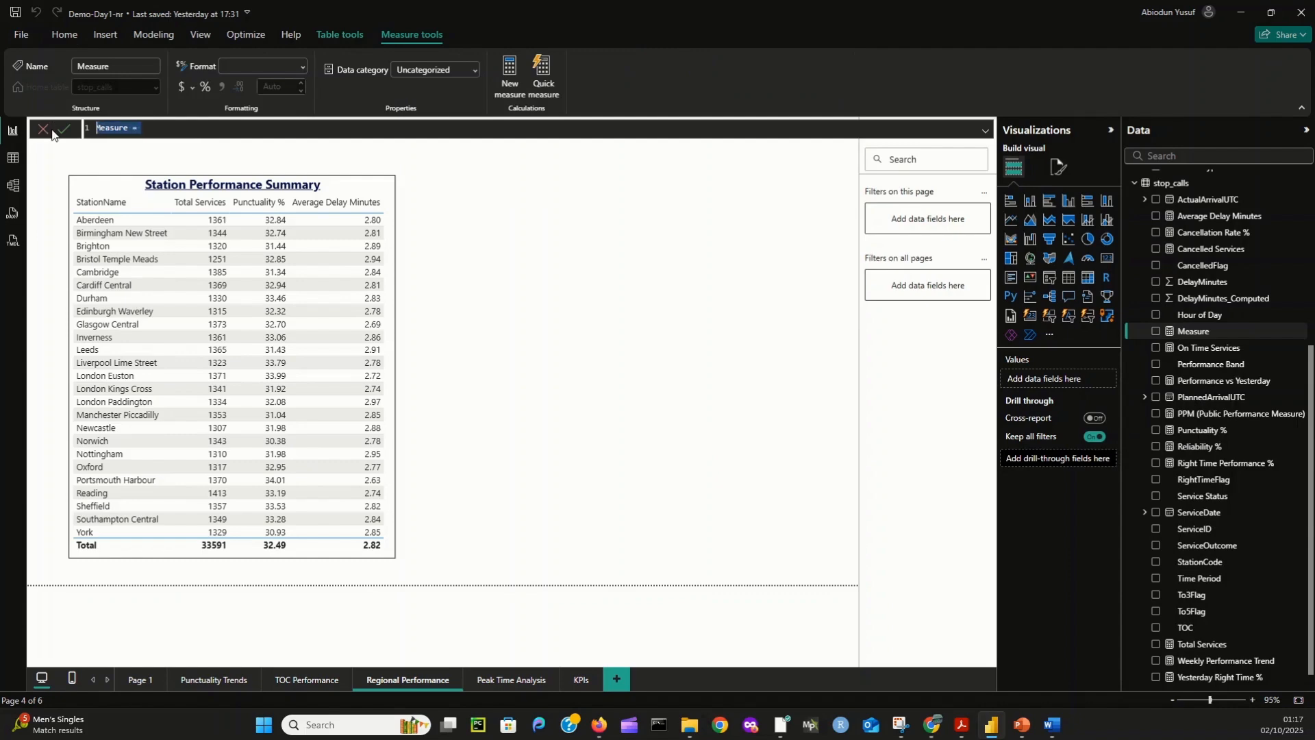
{"action": "type", "text": "Total Delay"}
{"action": "type", "text": " Minut"}
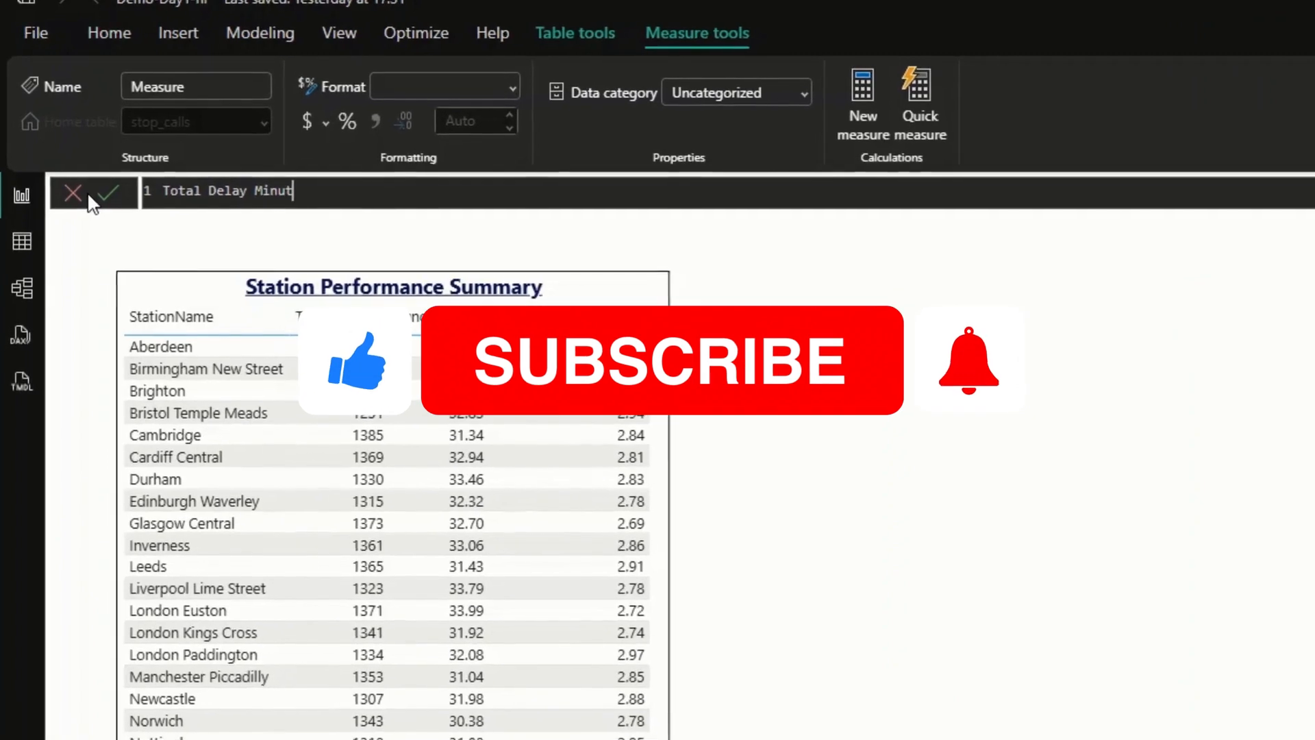
{"action": "type", "text": "es = sum"}
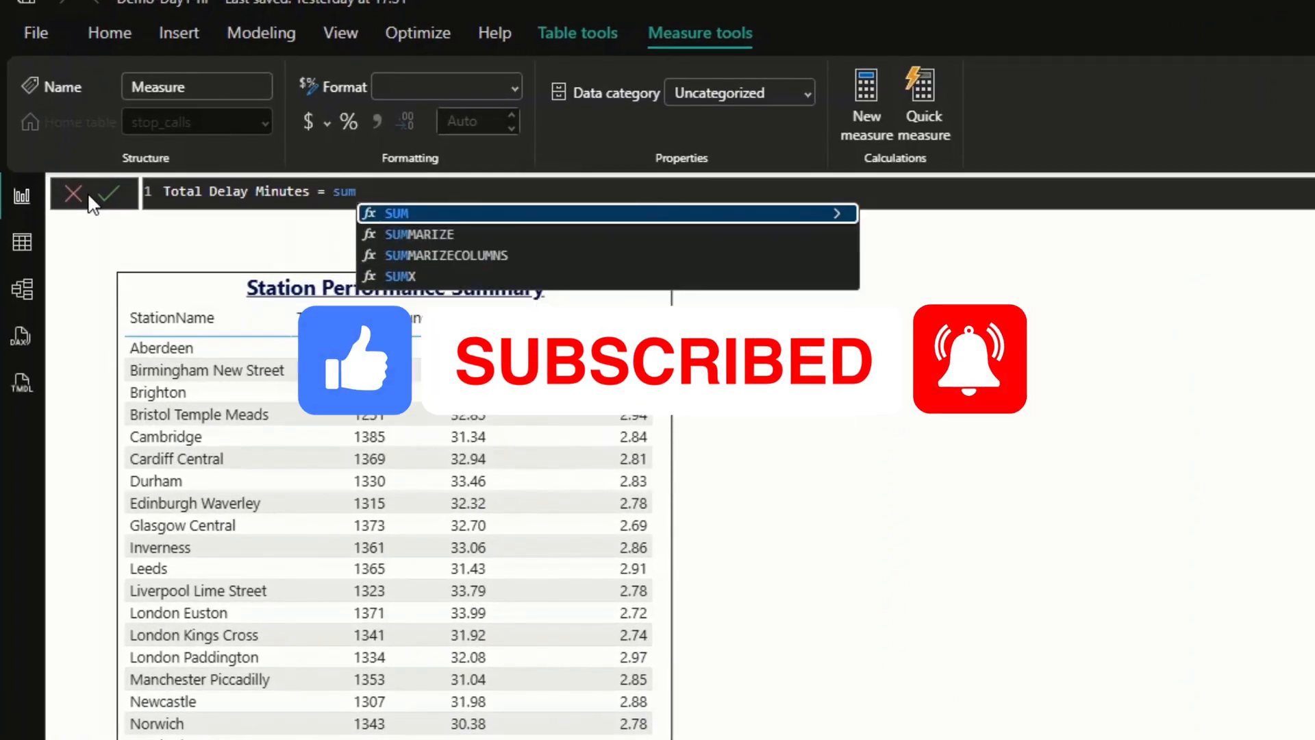
{"action": "key", "text": "Tab"}
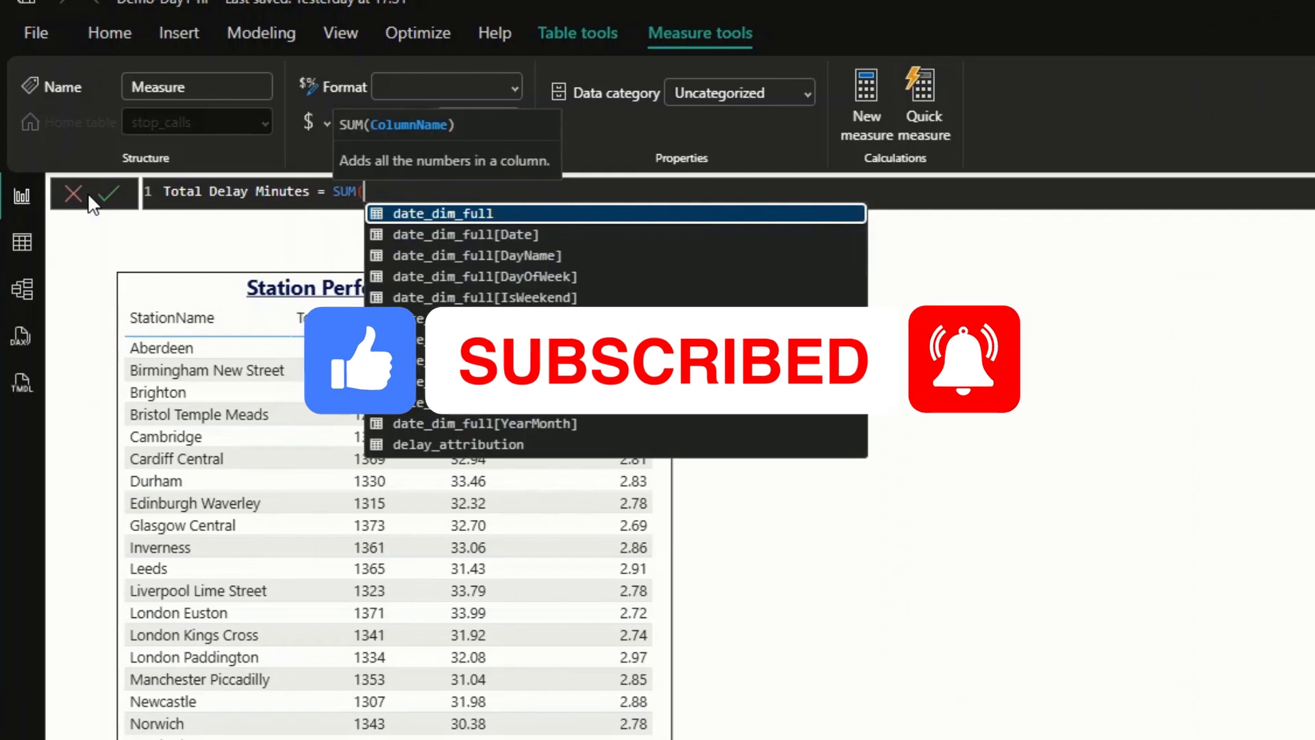
{"action": "type", "text": "delay"}
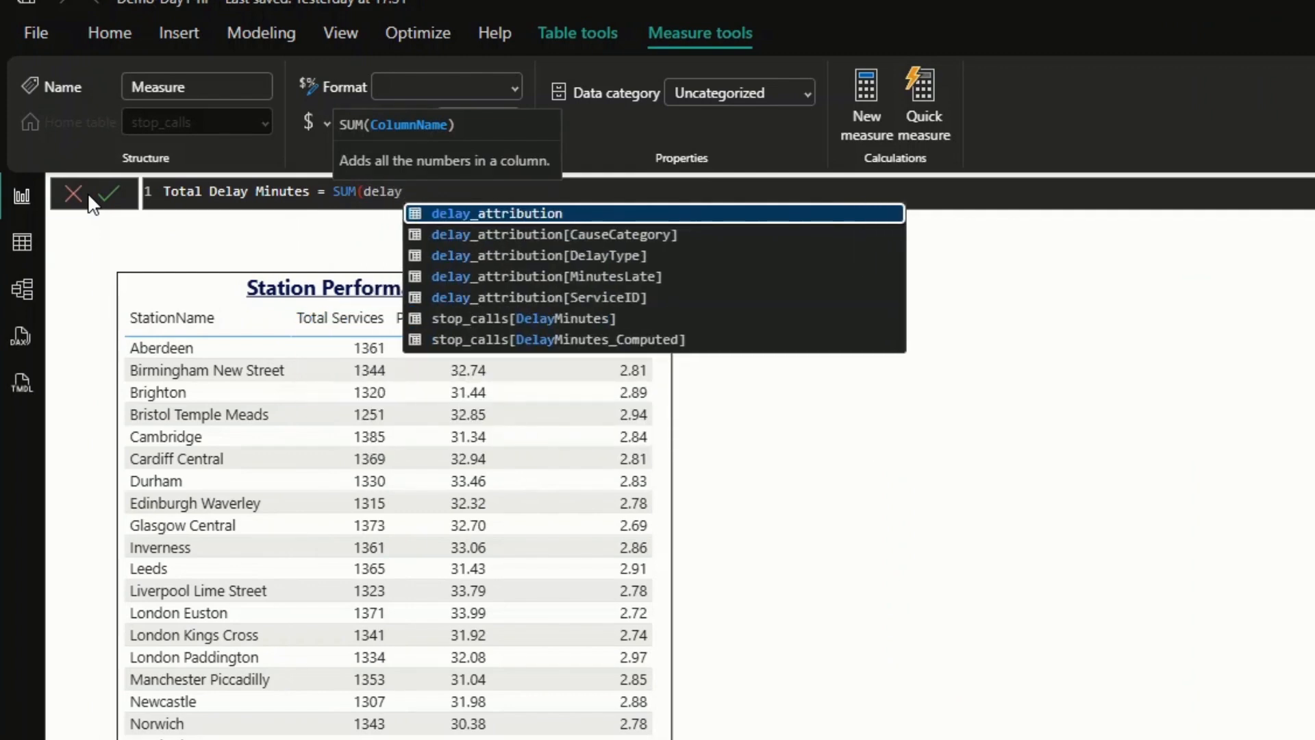
{"action": "key", "text": "Down"}
{"action": "key", "text": "Down"}
{"action": "key", "text": "Down"}
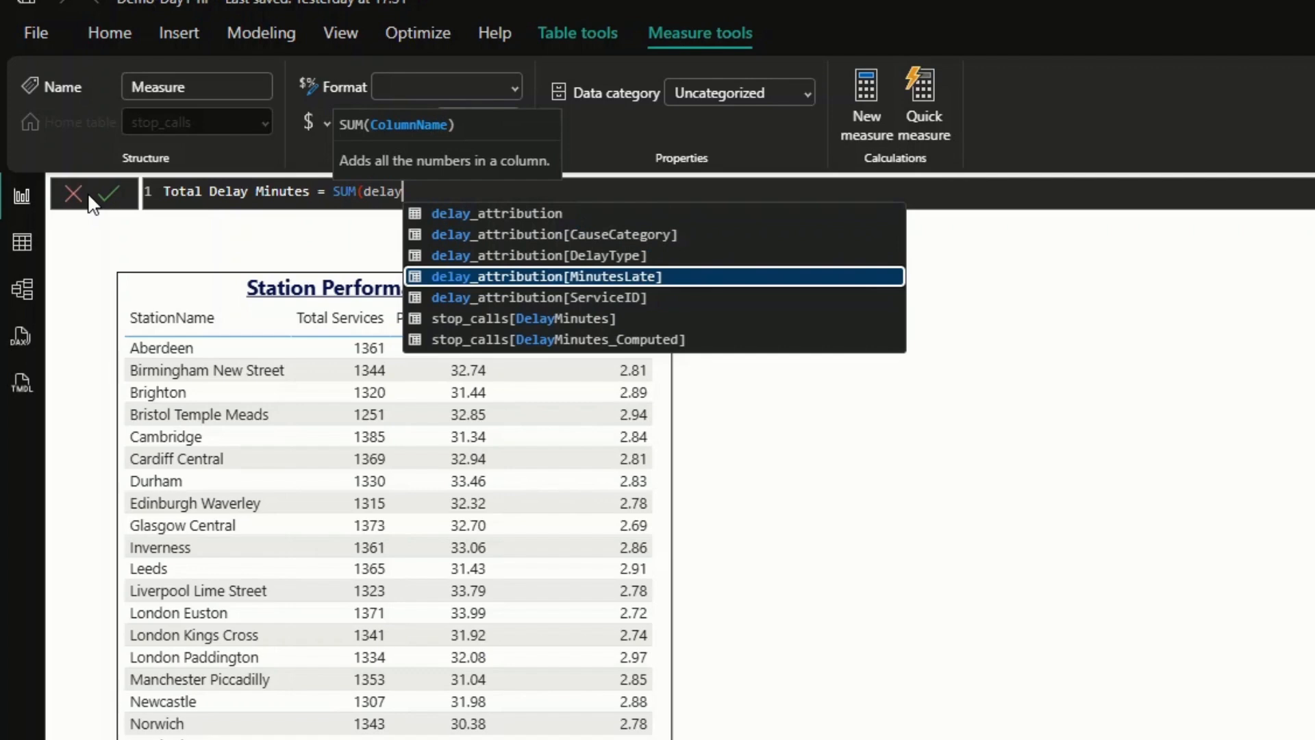
{"action": "key", "text": "Tab"}
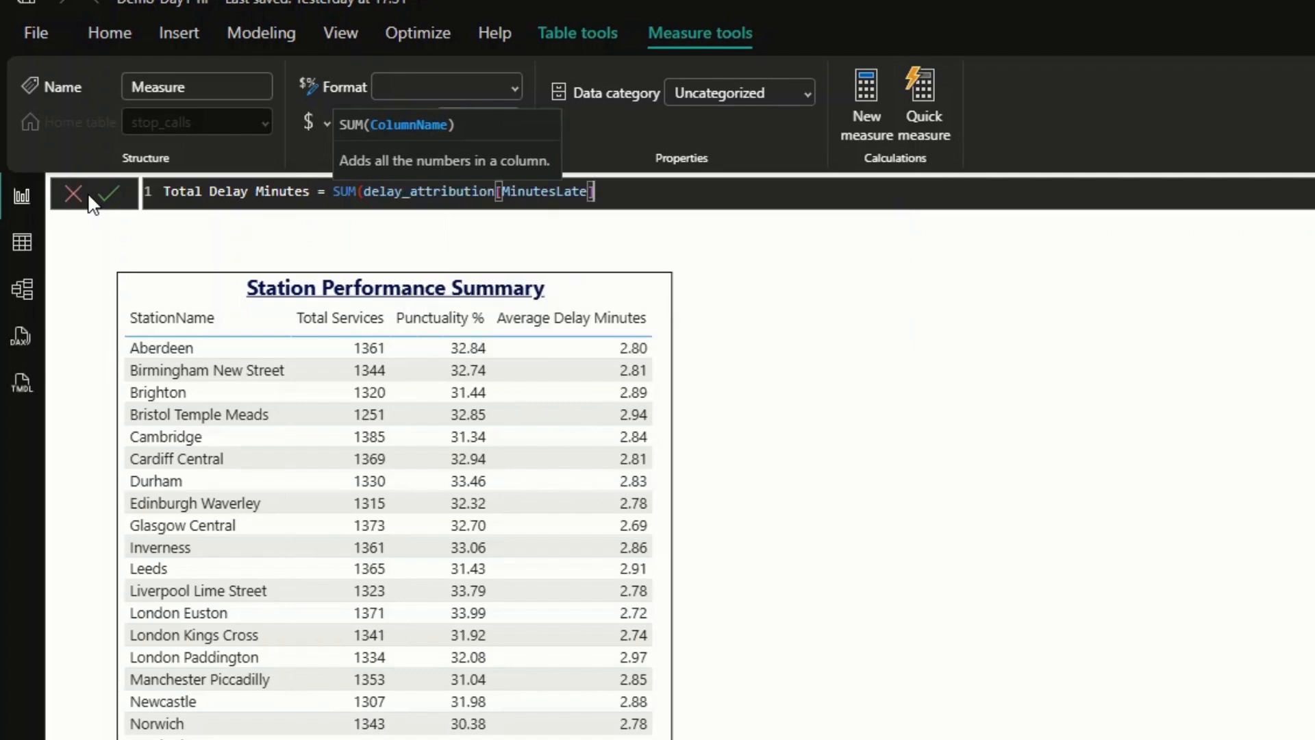
{"action": "type", "text": ")"}
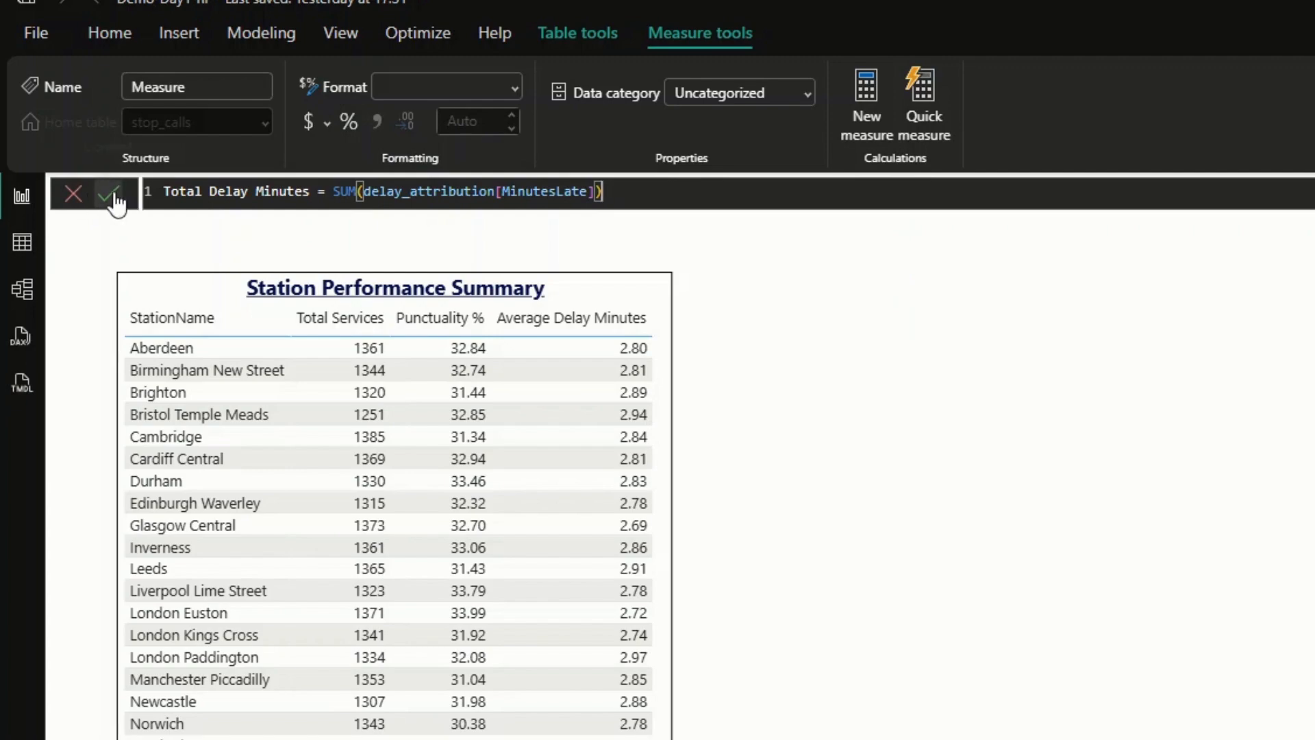
{"action": "left_click", "coordinate": [111, 196]}
- Start a new stop_calls measure named Primary Delays with CALCULATE and [Total Delay Minutes] as its expression
{"action": "right_click", "coordinate": [1192, 186]}
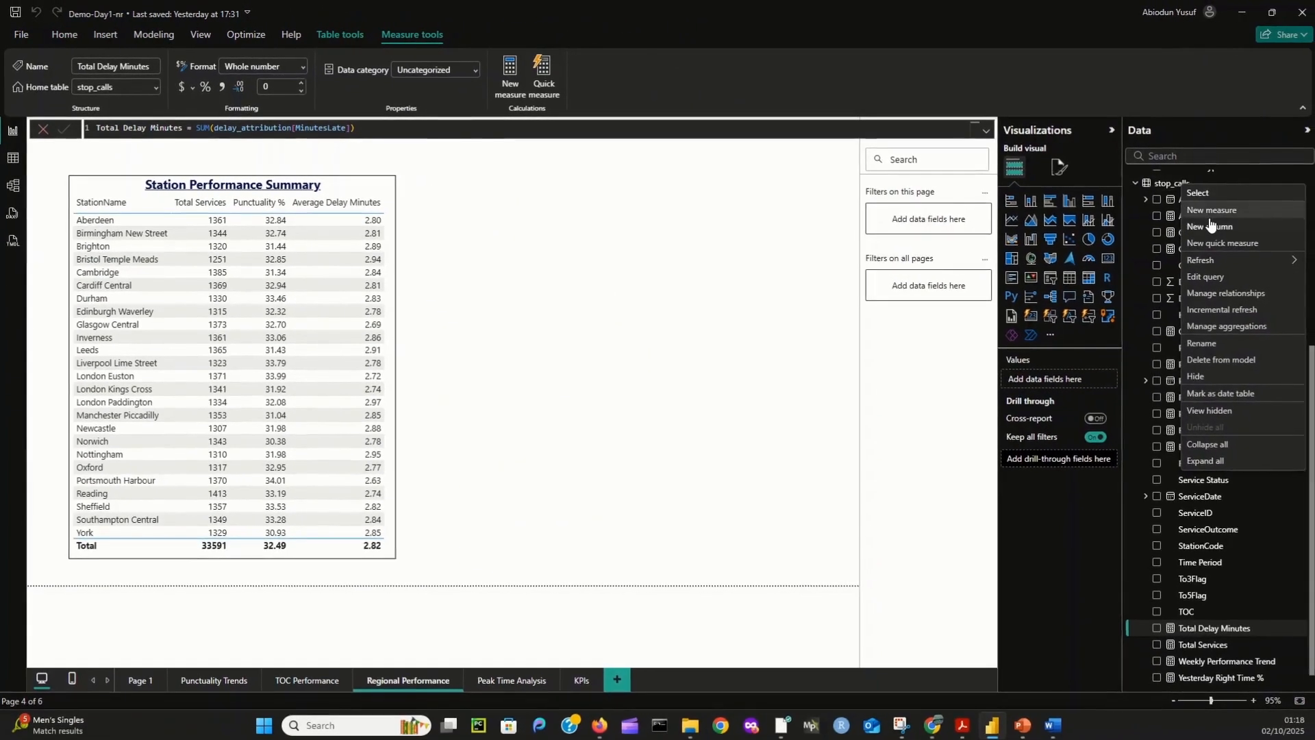
{"action": "left_click", "coordinate": [1212, 210]}
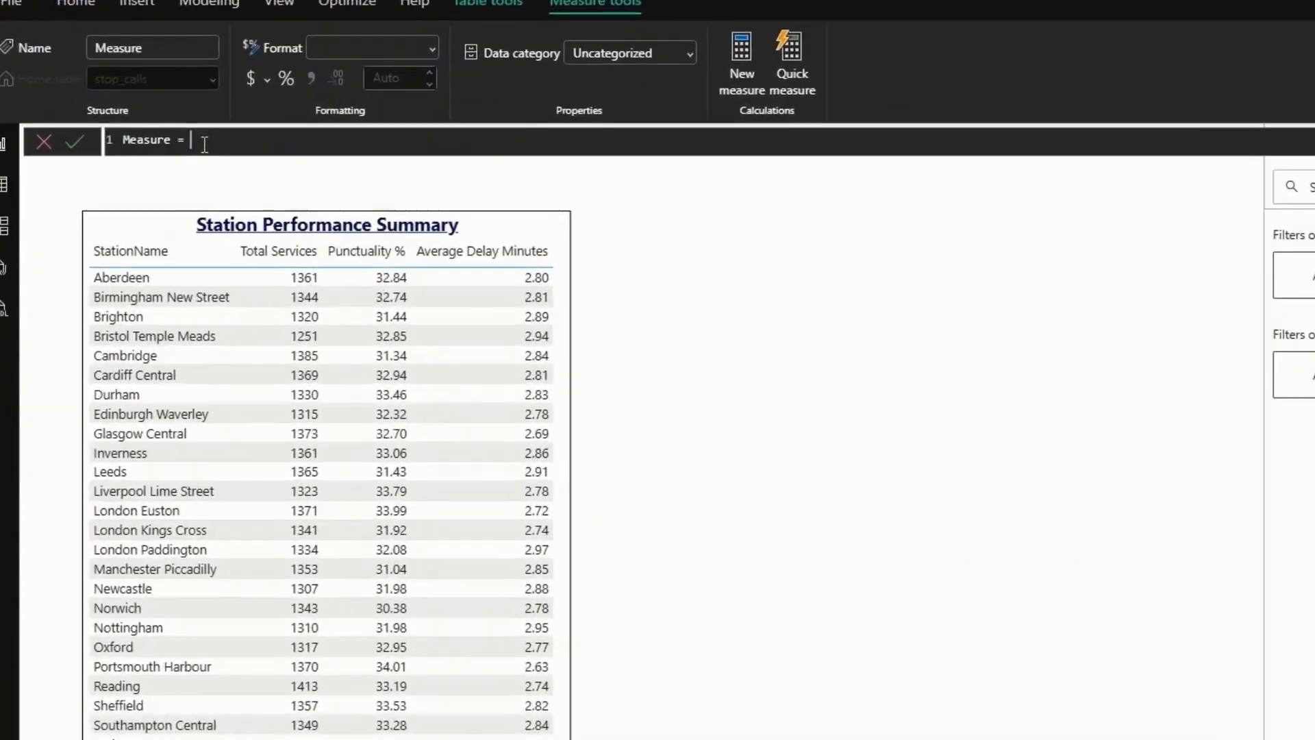
{"action": "left_click", "coordinate": [105, 140]}
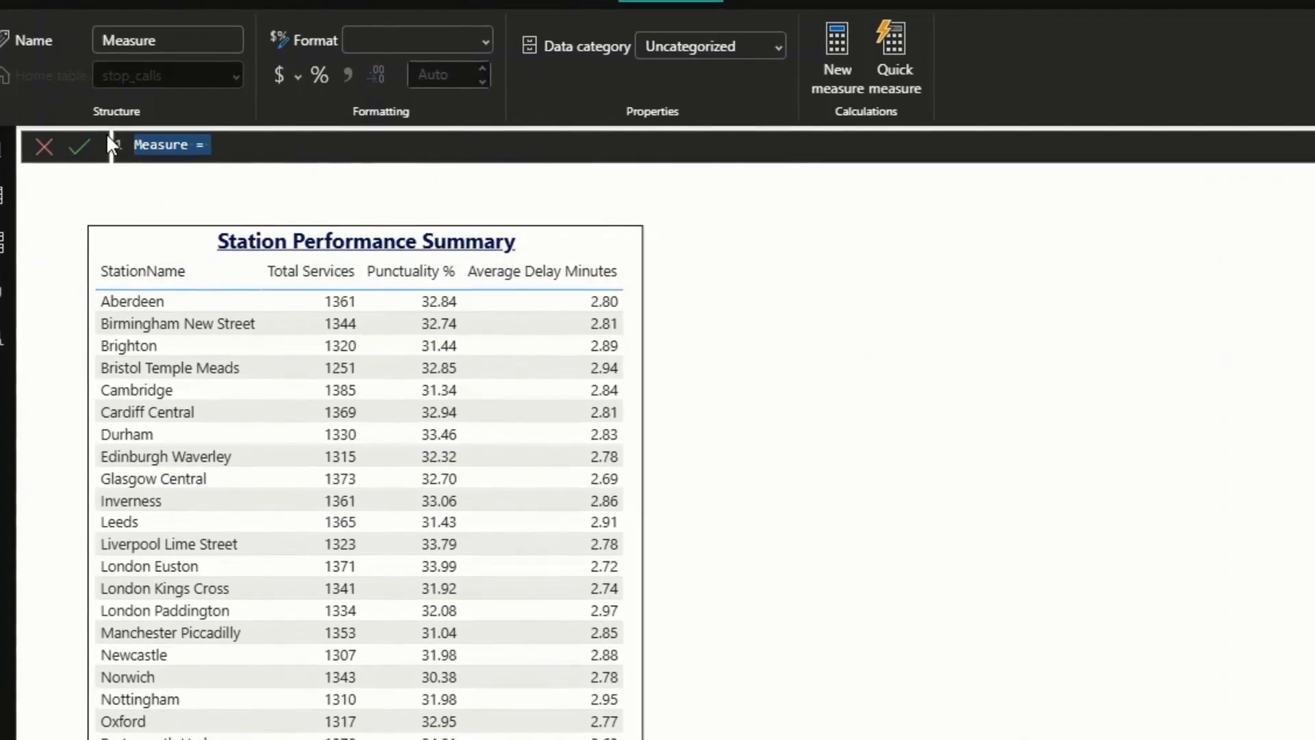
{"action": "type", "text": "P"}
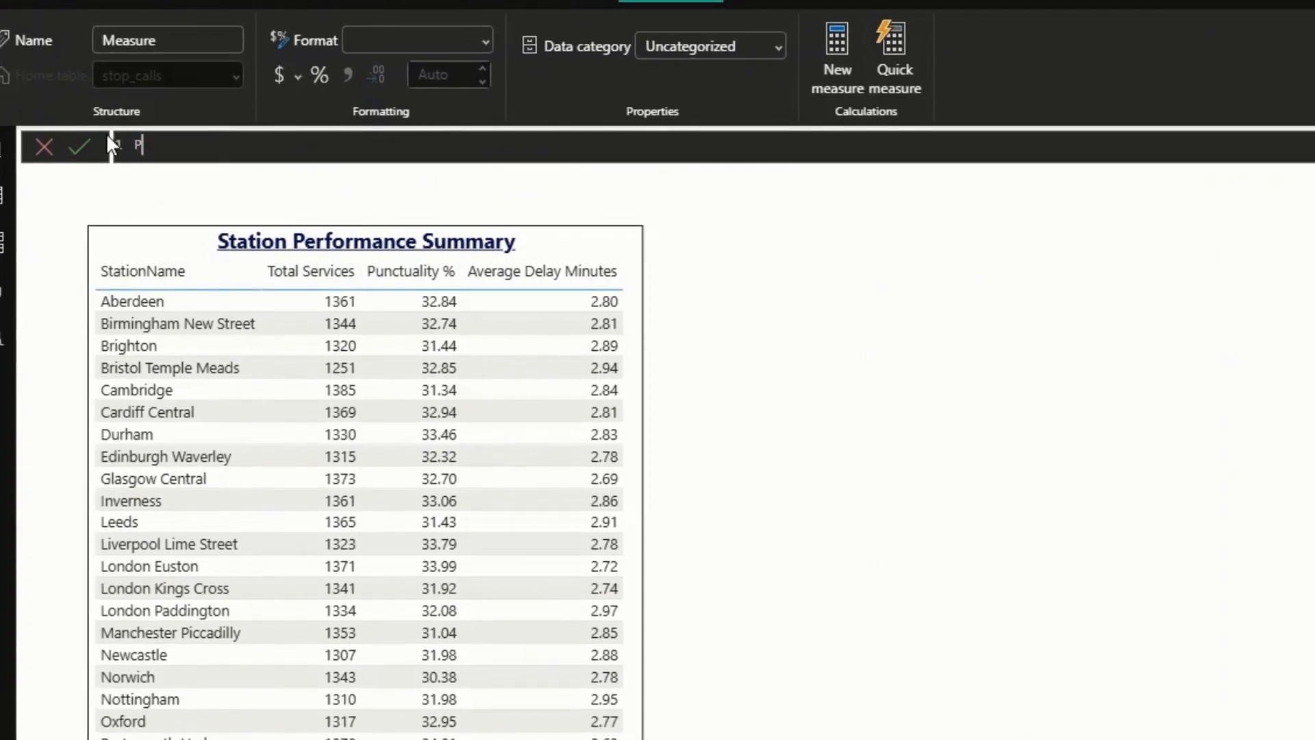
{"action": "type", "text": "rimary Delays ="}
{"action": "key", "text": "shift+Return"}
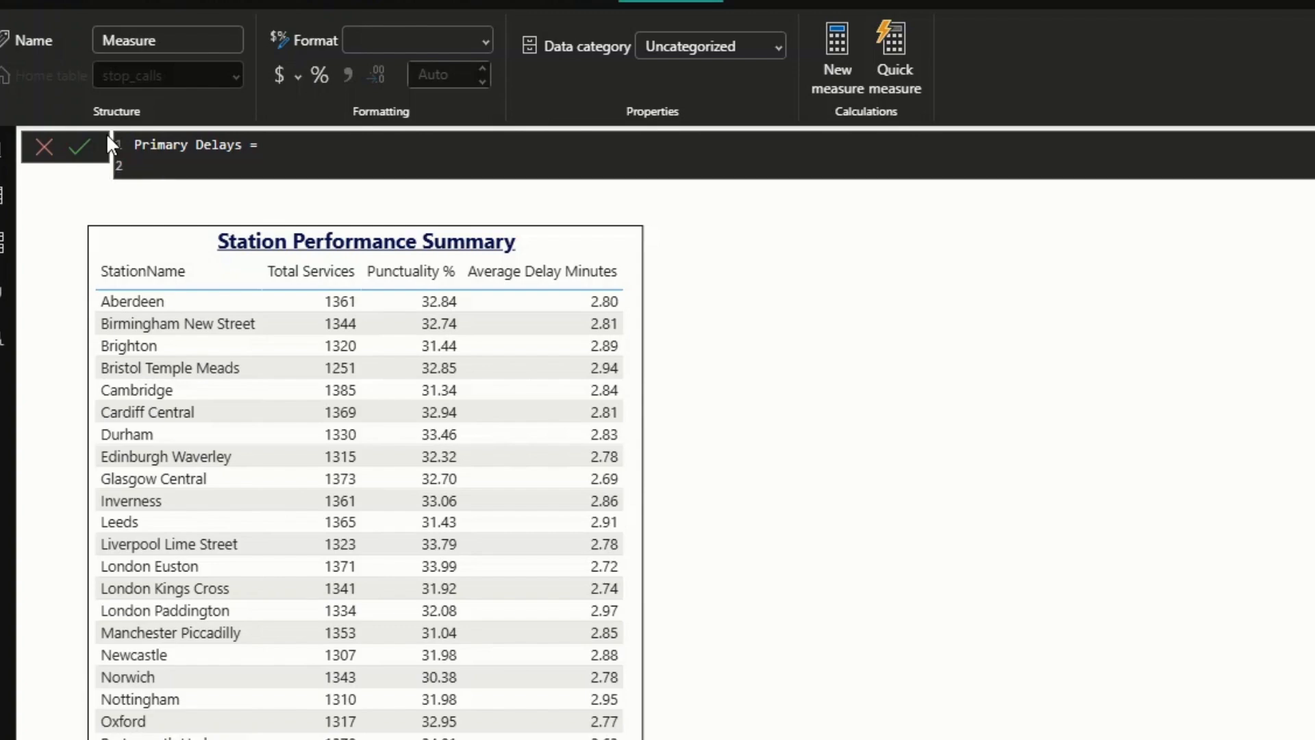
{"action": "type", "text": "calcula"}
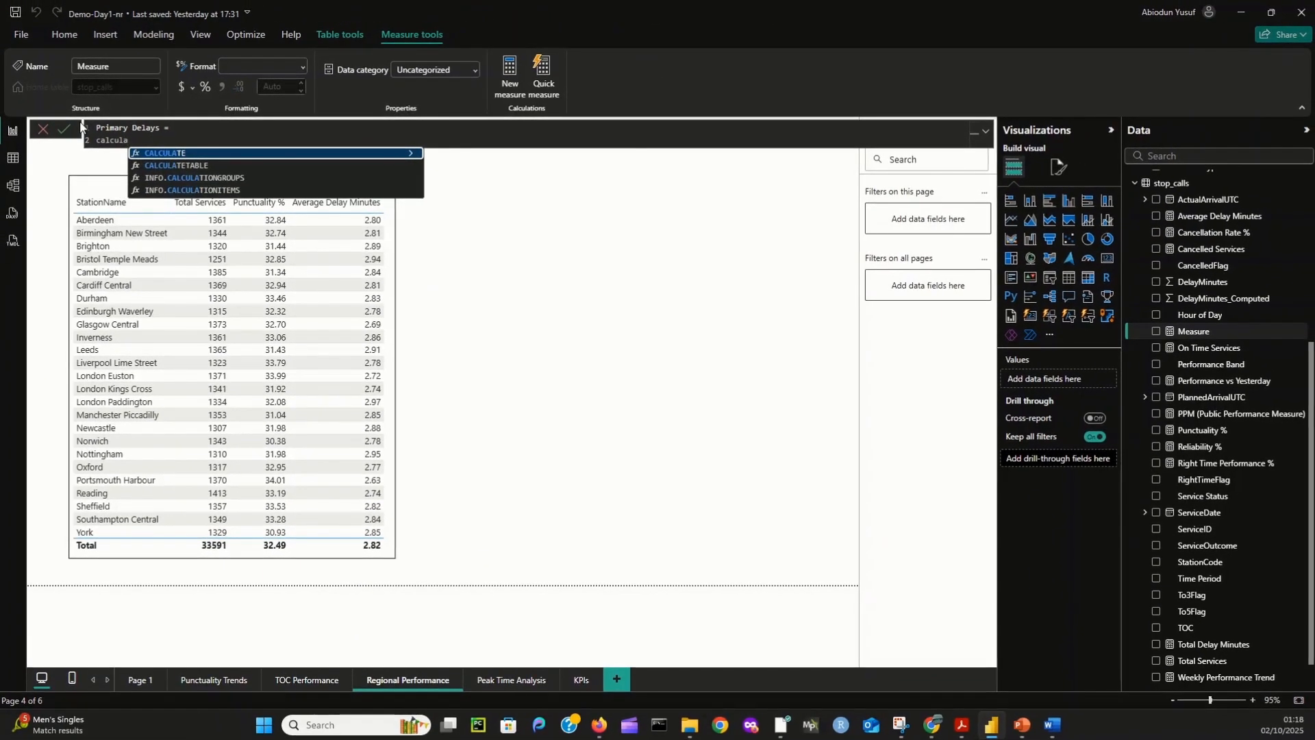
{"action": "key", "text": "Tab"}
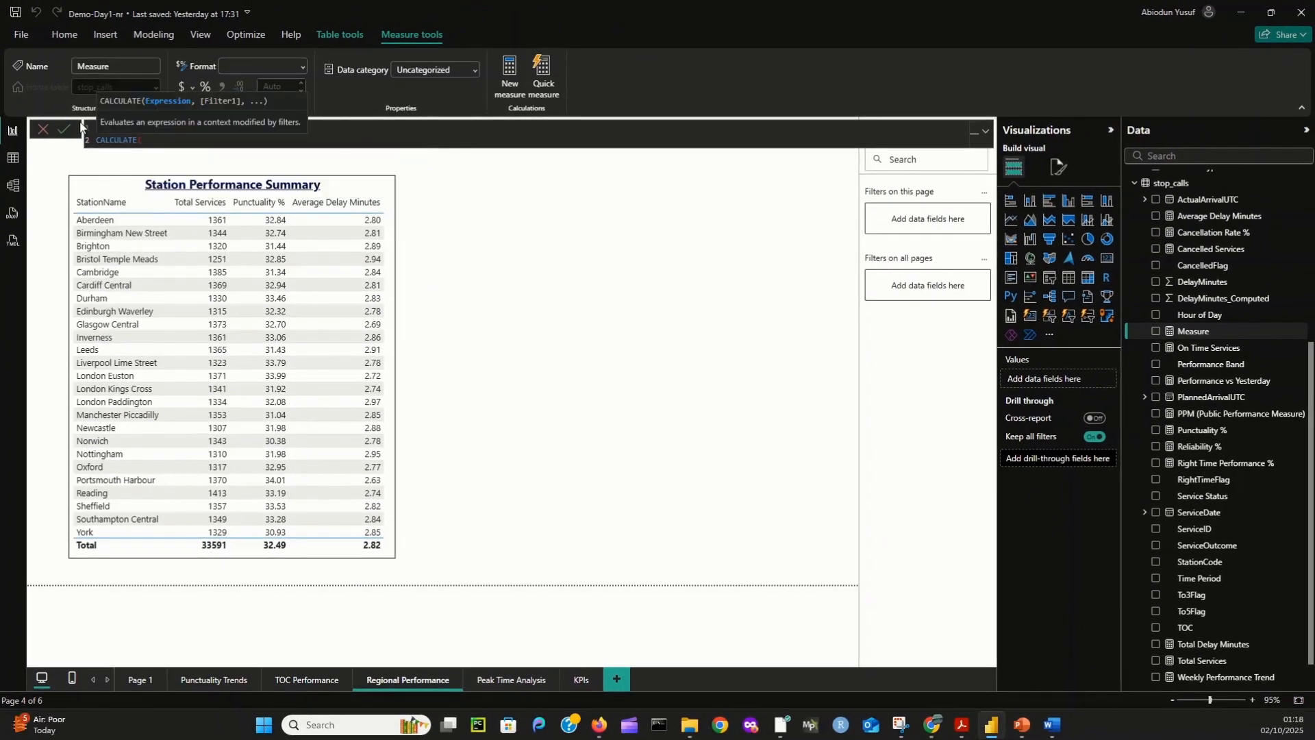
{"action": "type", "text": "total"}
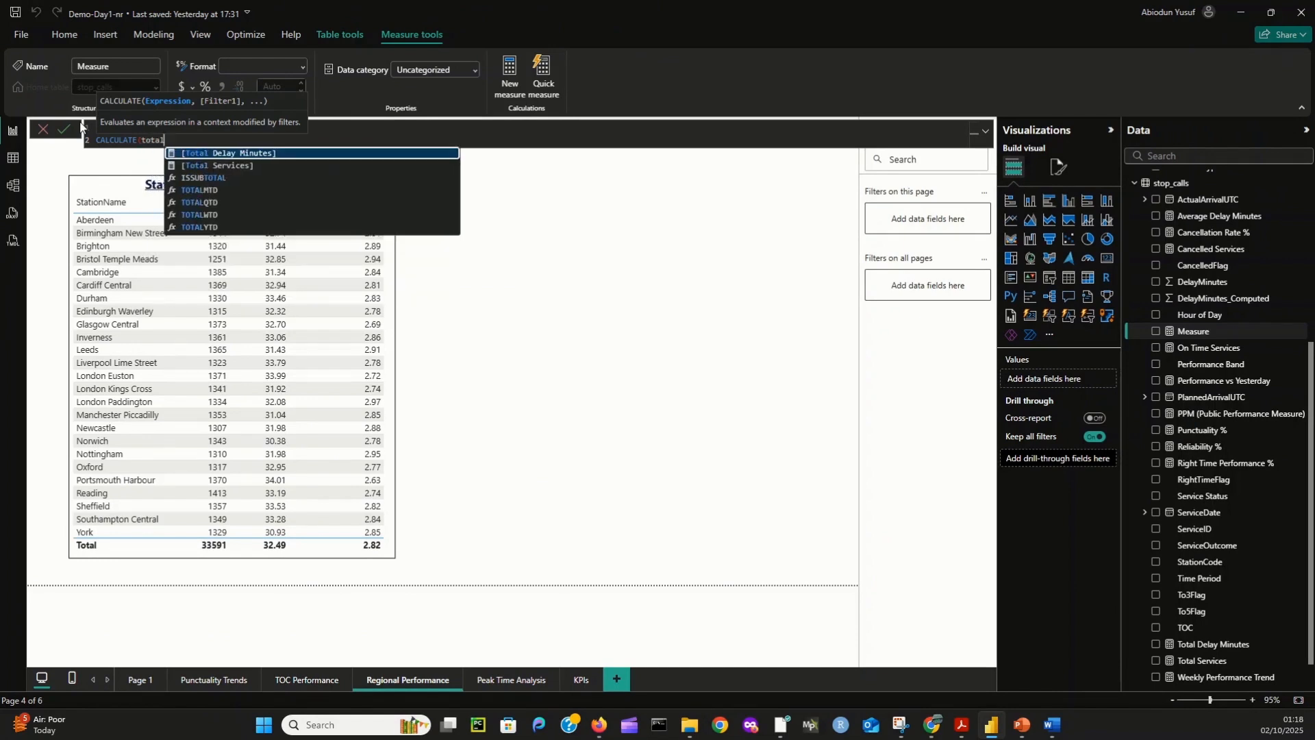
{"action": "key", "text": "Tab"}
{"action": "type", "text": ","}
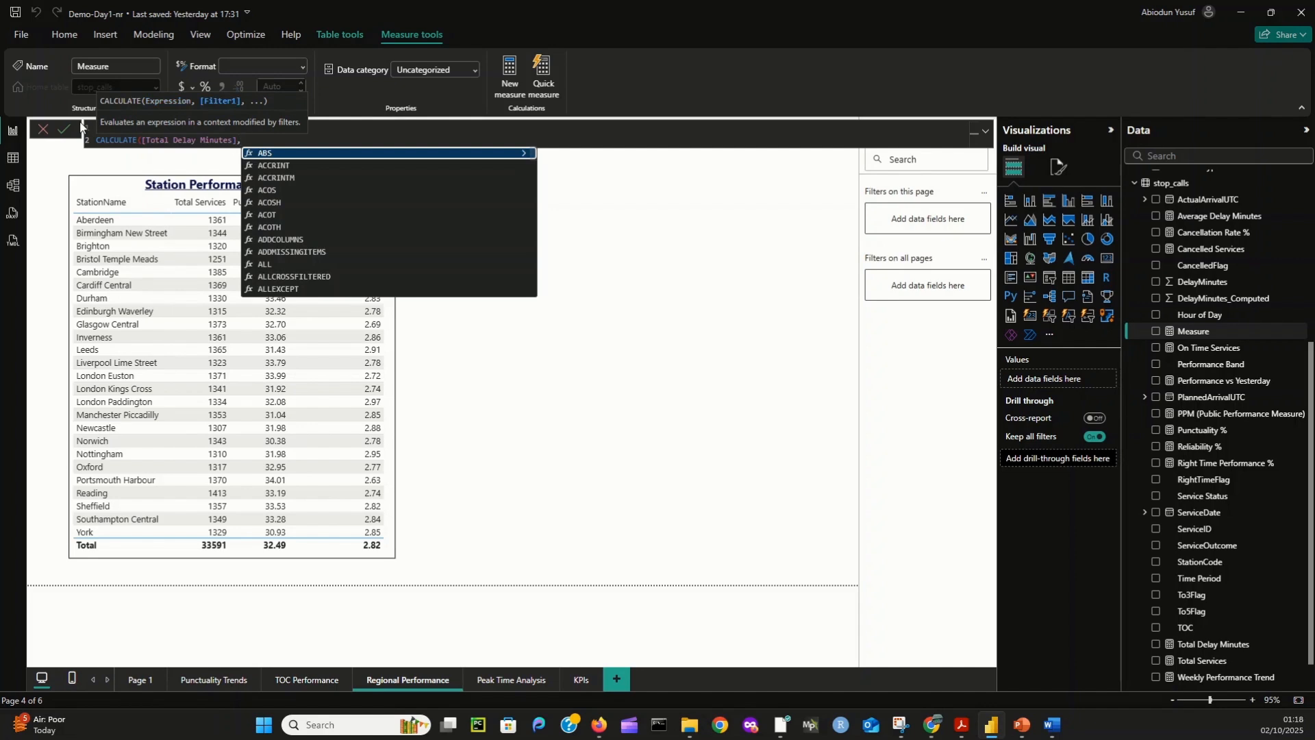
{"action": "type", "text": " delay"}
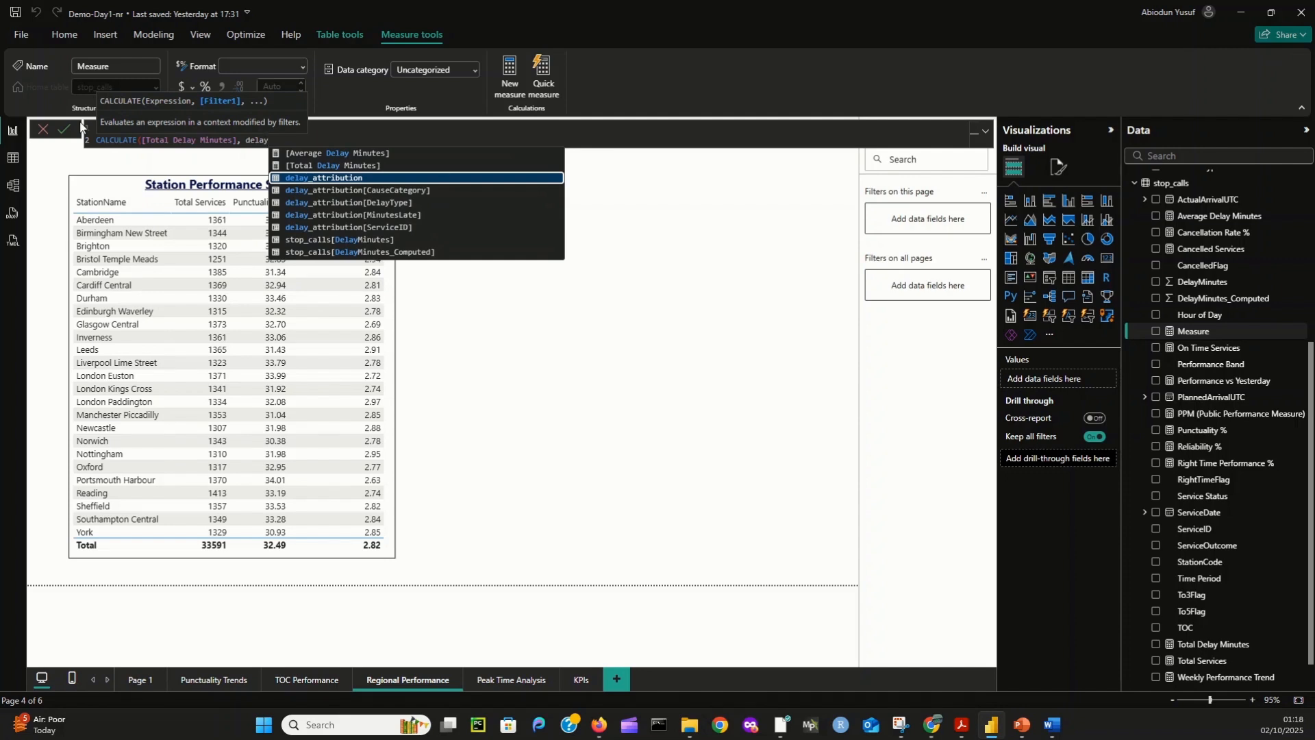
- Complete the Primary Delays formula with the filter delay_attribution[DelayType] = "PRIMARY" and commit the measure
{"action": "key", "text": "Down"}
{"action": "key", "text": "Down"}
{"action": "key", "text": "Down"}
{"action": "key", "text": "Tab"}
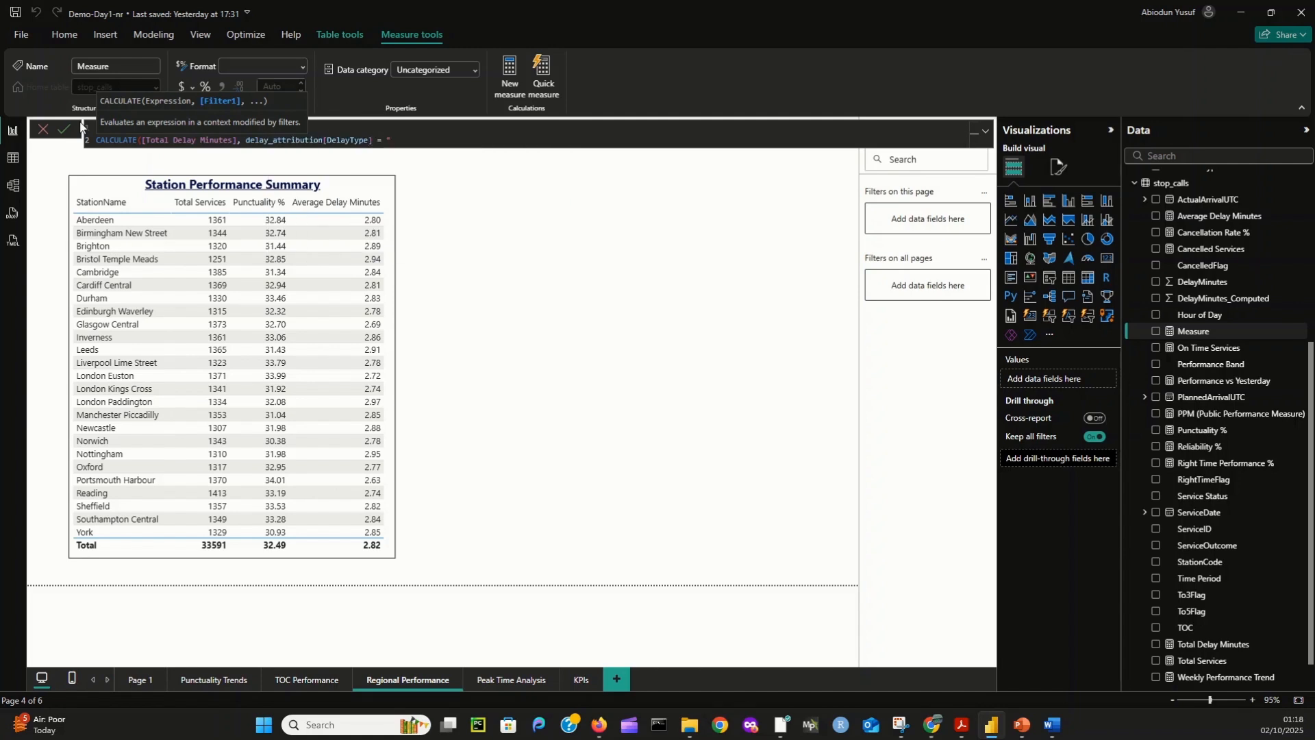
{"action": "type", "text": "= \"PRIMARY\")"}
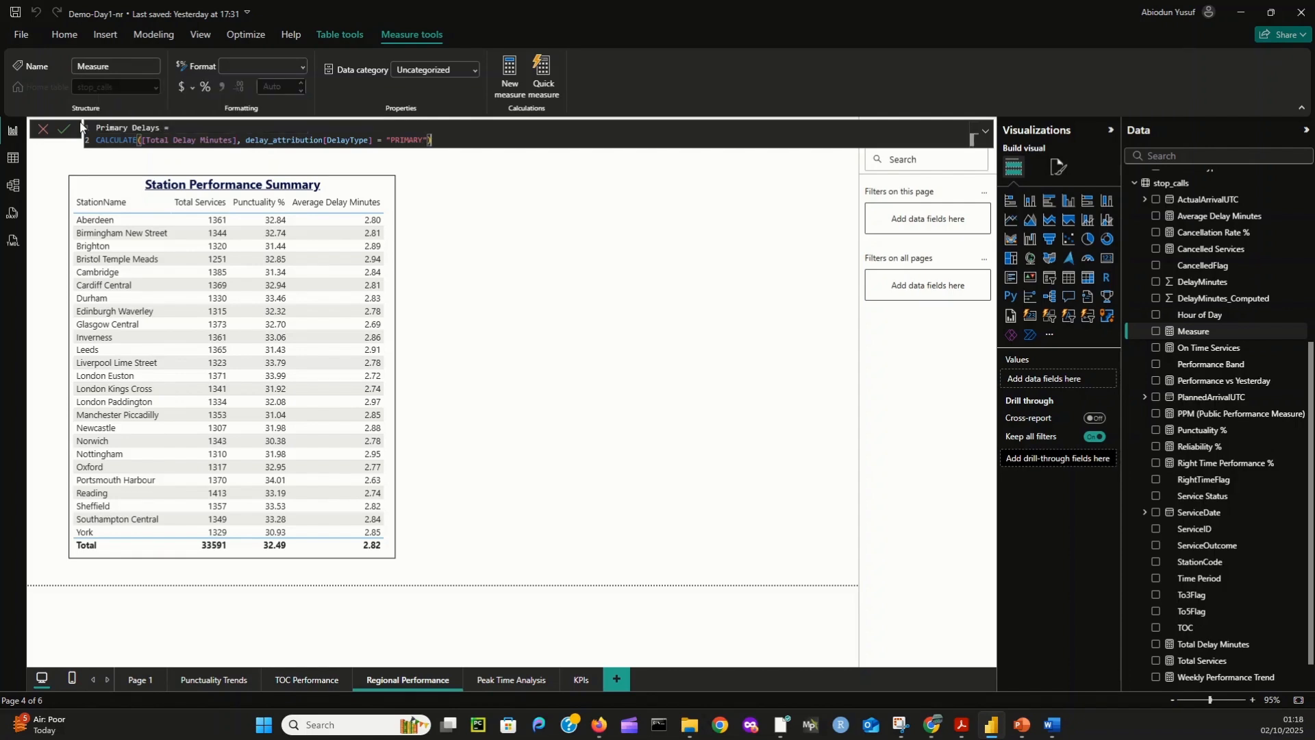
{"action": "left_click", "coordinate": [63, 128]}
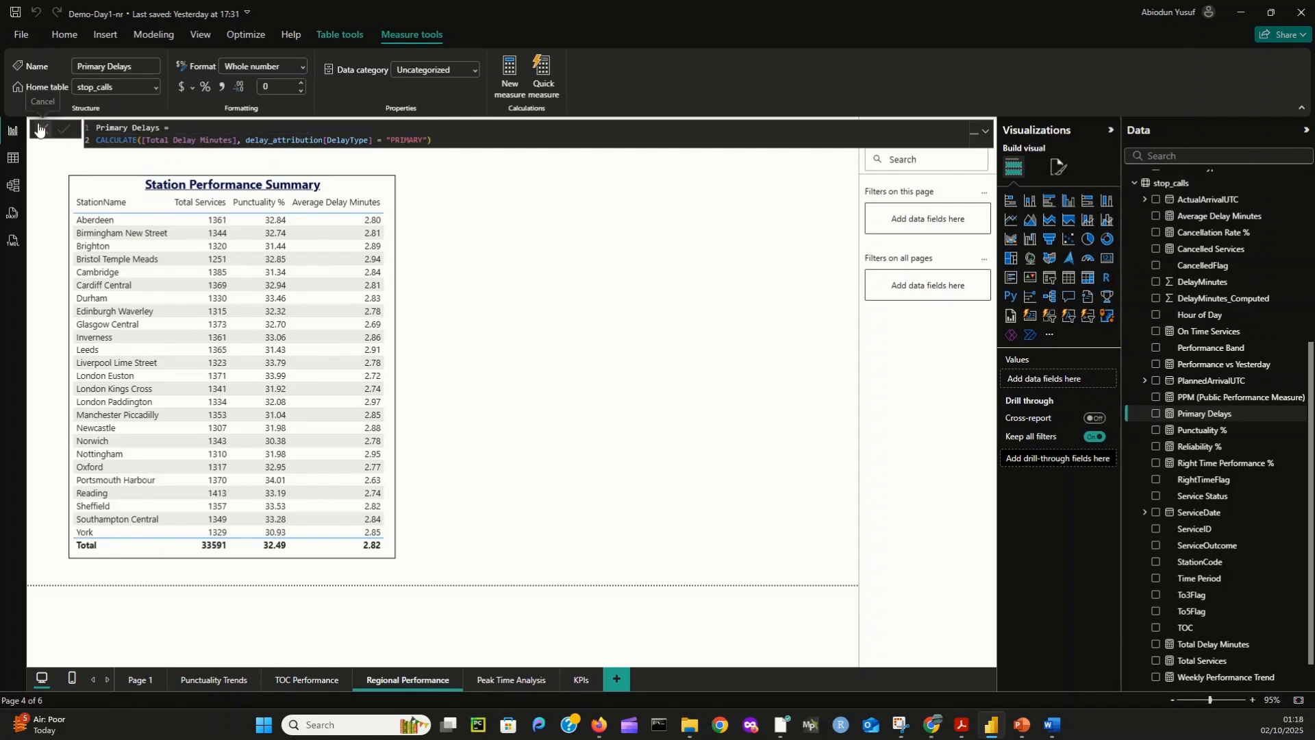
- Start a new stop_calls measure named Reactionary Delays with CALCULATE and [Total Delay Minutes] as its expression
{"action": "right_click", "coordinate": [1173, 184]}
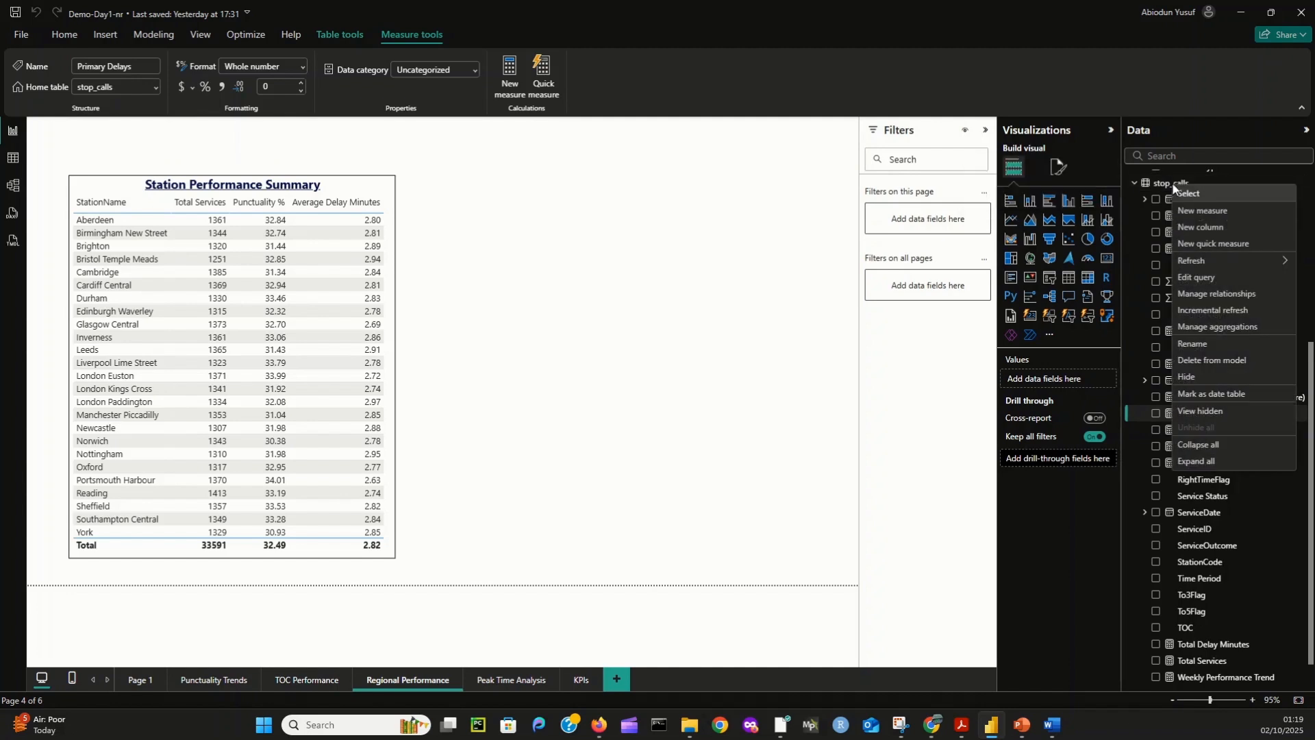
{"action": "left_click", "coordinate": [1222, 205]}
{"action": "left_click_drag", "start_coordinate": [189, 137], "coordinate": [91, 133]}
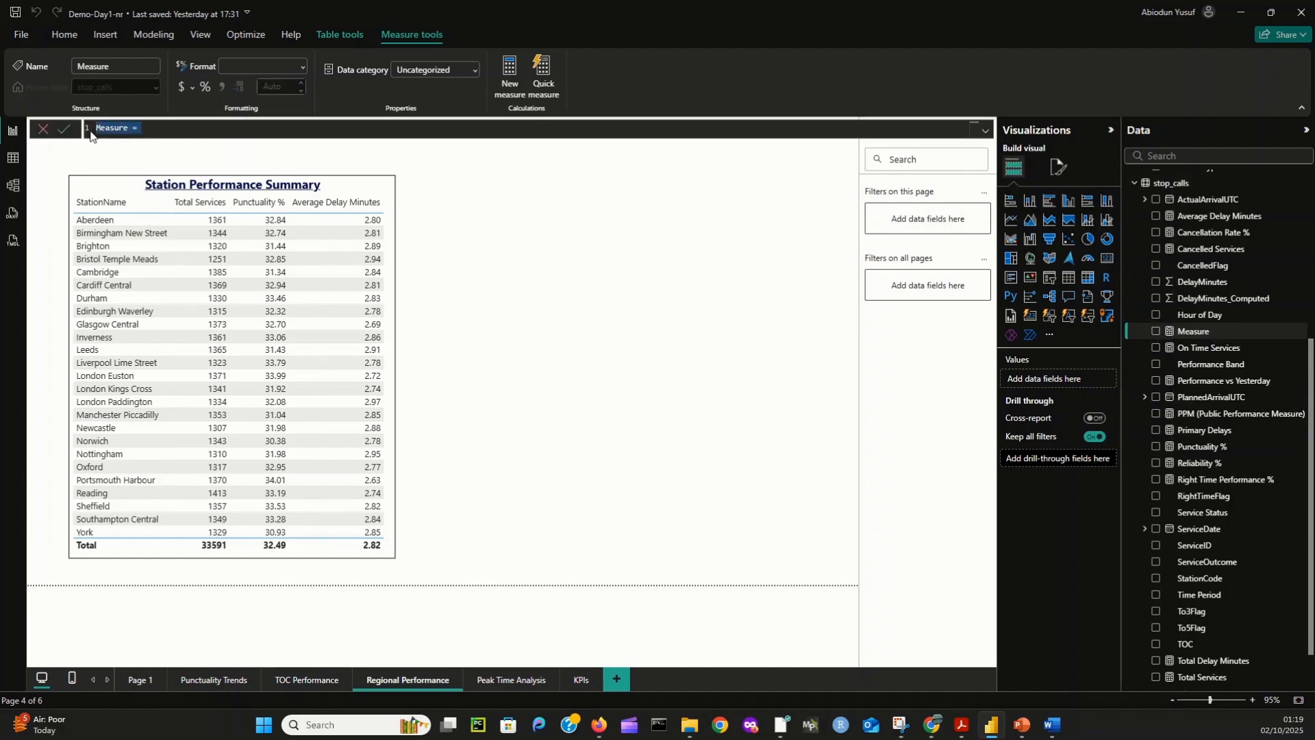
{"action": "type", "text": "Reactionary Delays ="}
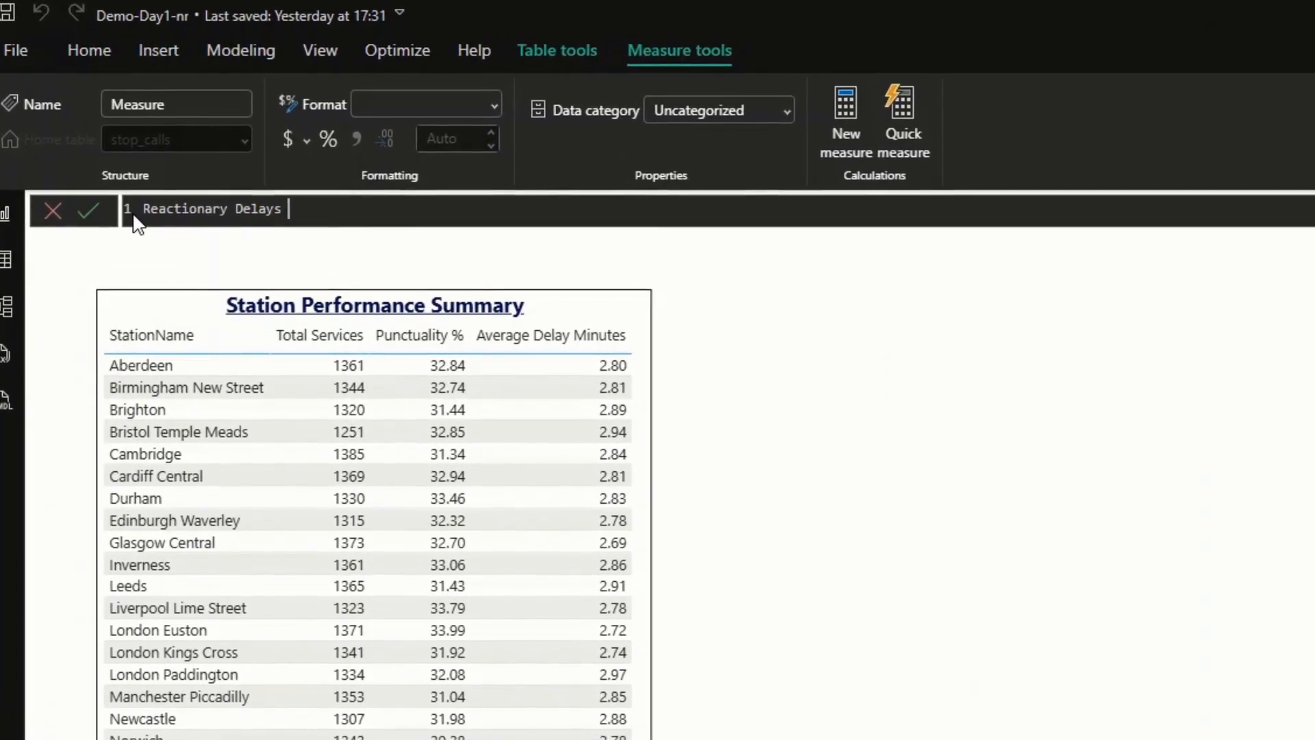
{"action": "key", "text": "shift+Return"}
{"action": "type", "text": "CALCULATE("}
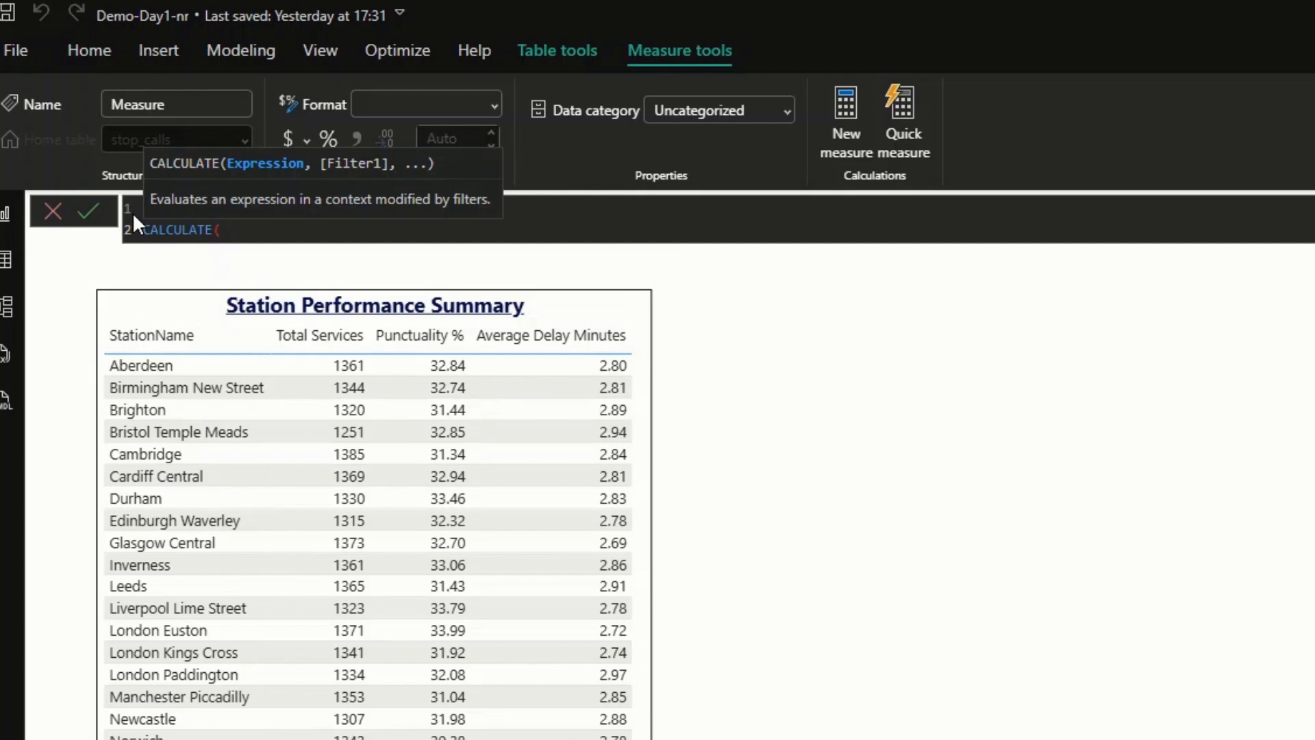
{"action": "type", "text": "total"}
{"action": "key", "text": "Tab"}
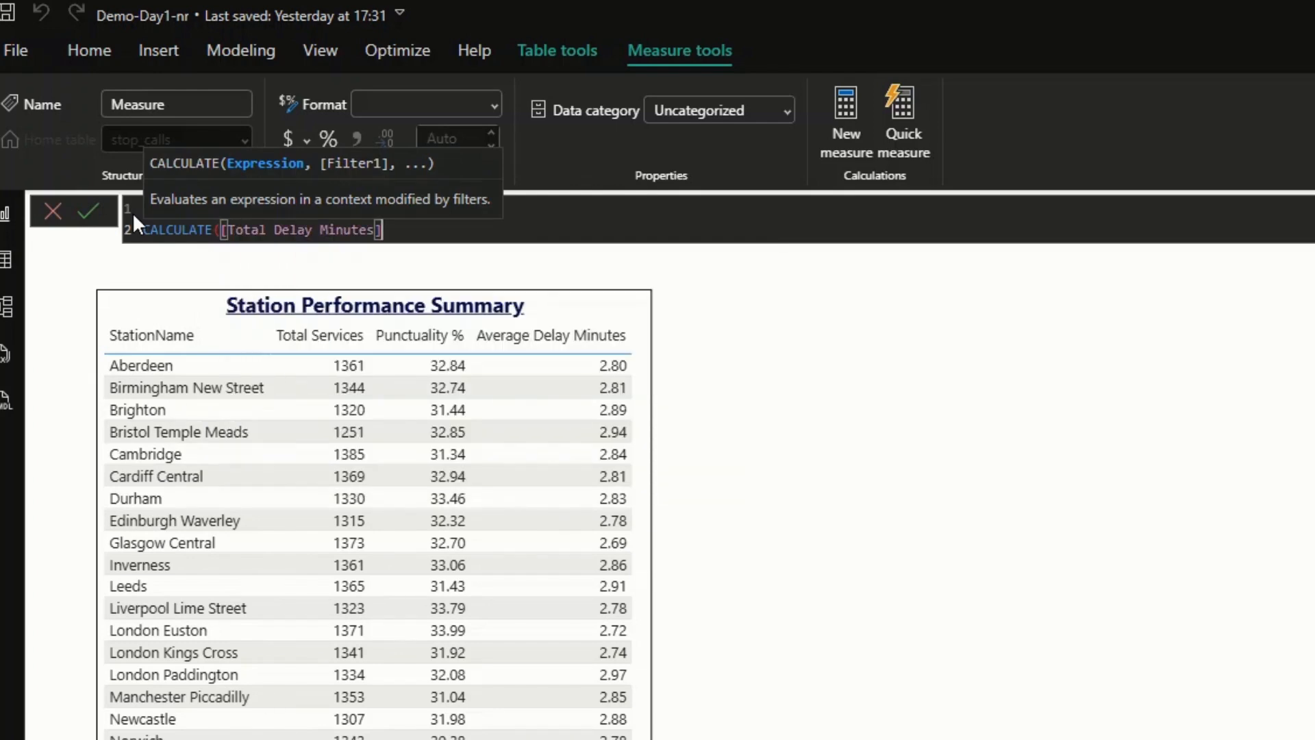
- Complete the Reactionary Delays formula with the filter delay_attribution[DelayType] = "REACTIONARY" and commit the measure
{"action": "type", "text": ", delay"}
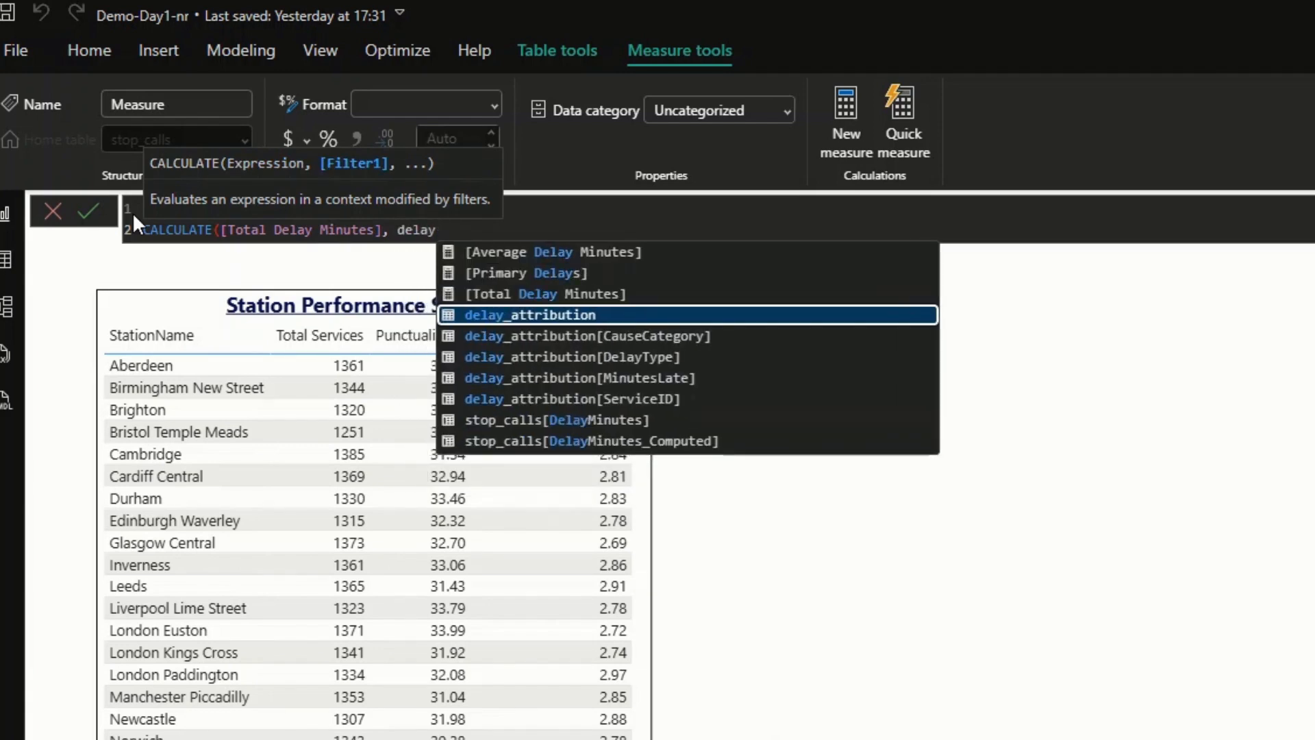
{"action": "key", "text": "Down"}
{"action": "key", "text": "Down"}
{"action": "key", "text": "Tab"}
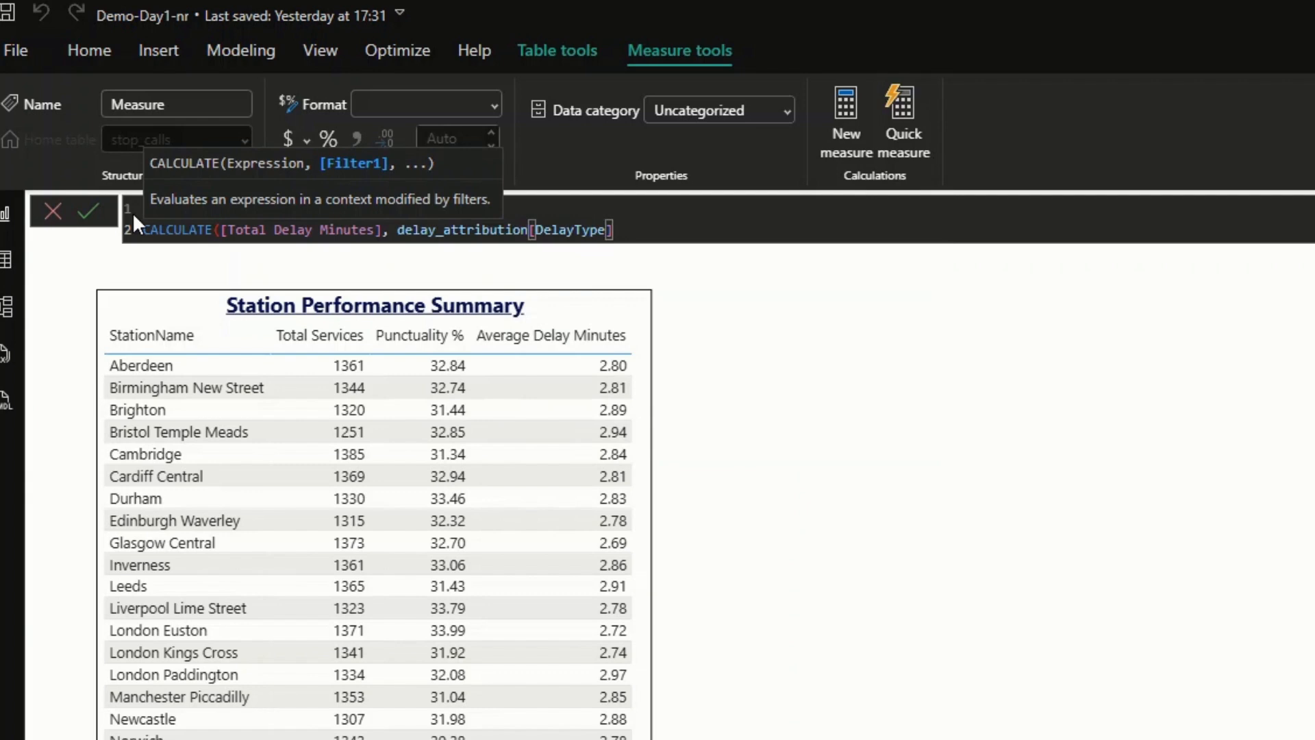
{"action": "type", "text": "= \"REACTIONARY\""}
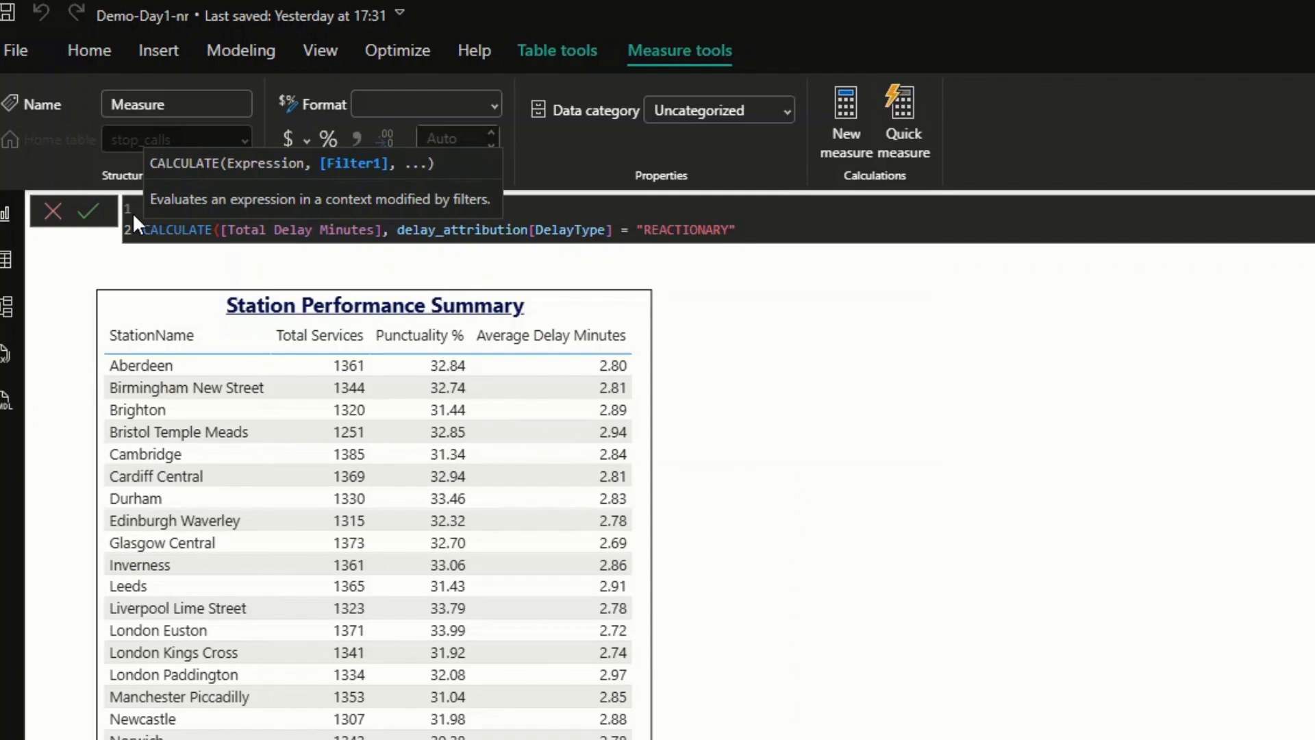
{"action": "type", "text": ")"}
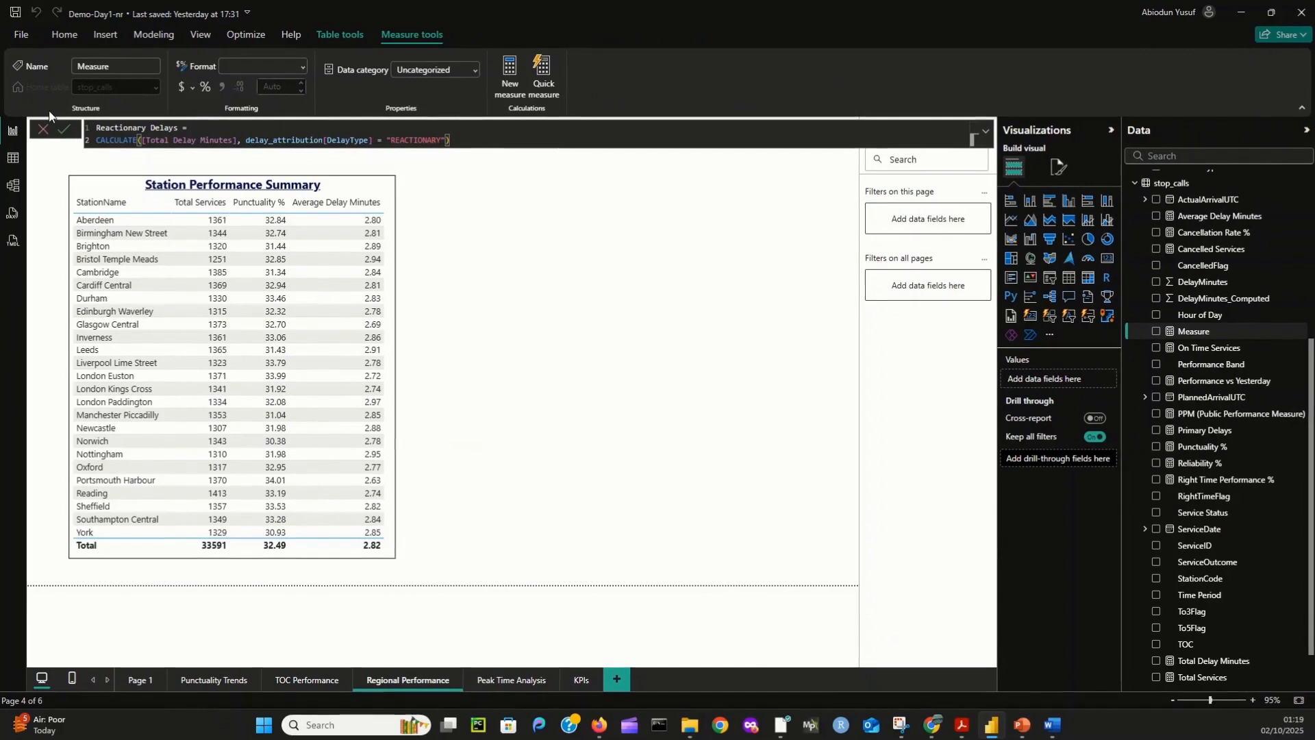
{"action": "left_click", "coordinate": [66, 137]}
{"action": "left_click", "coordinate": [44, 131]}
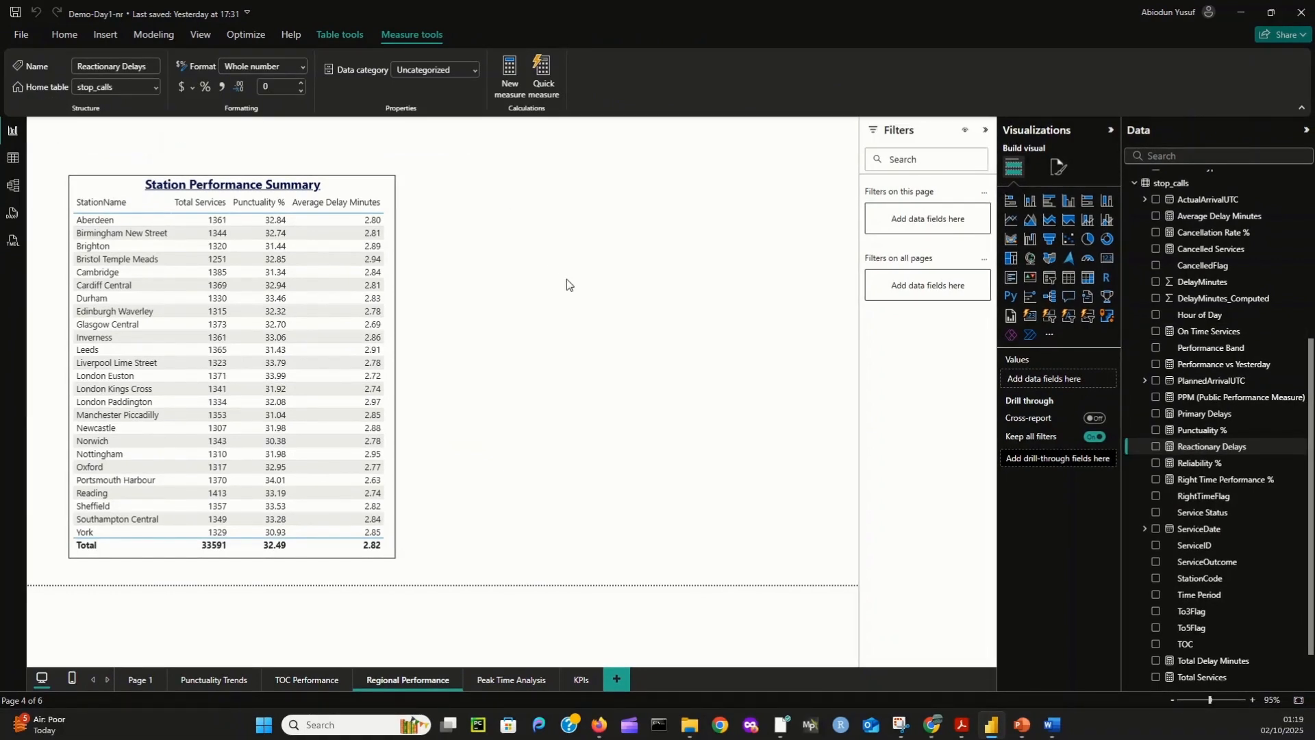
- Start a new stop_calls measure named Delay Attribution Rate that uses the DIVIDE function
{"action": "right_click", "coordinate": [1193, 192]}
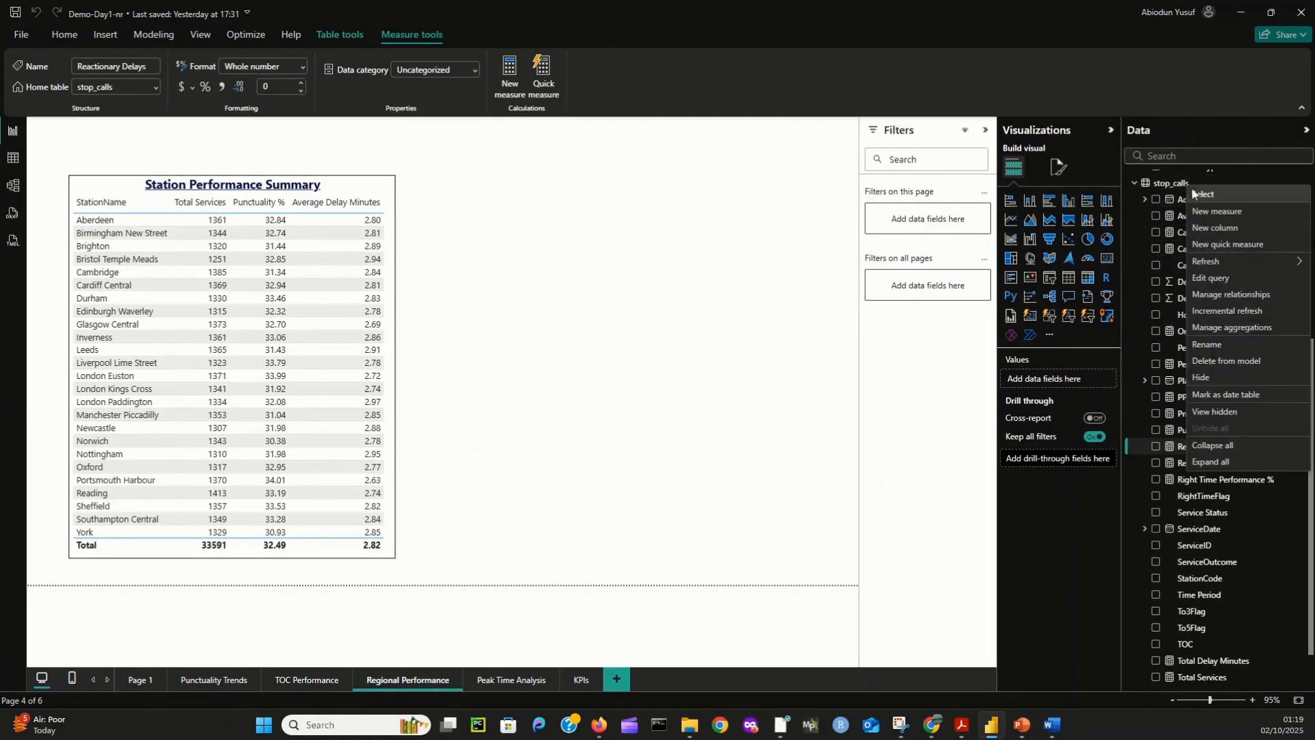
{"action": "left_click", "coordinate": [1217, 211]}
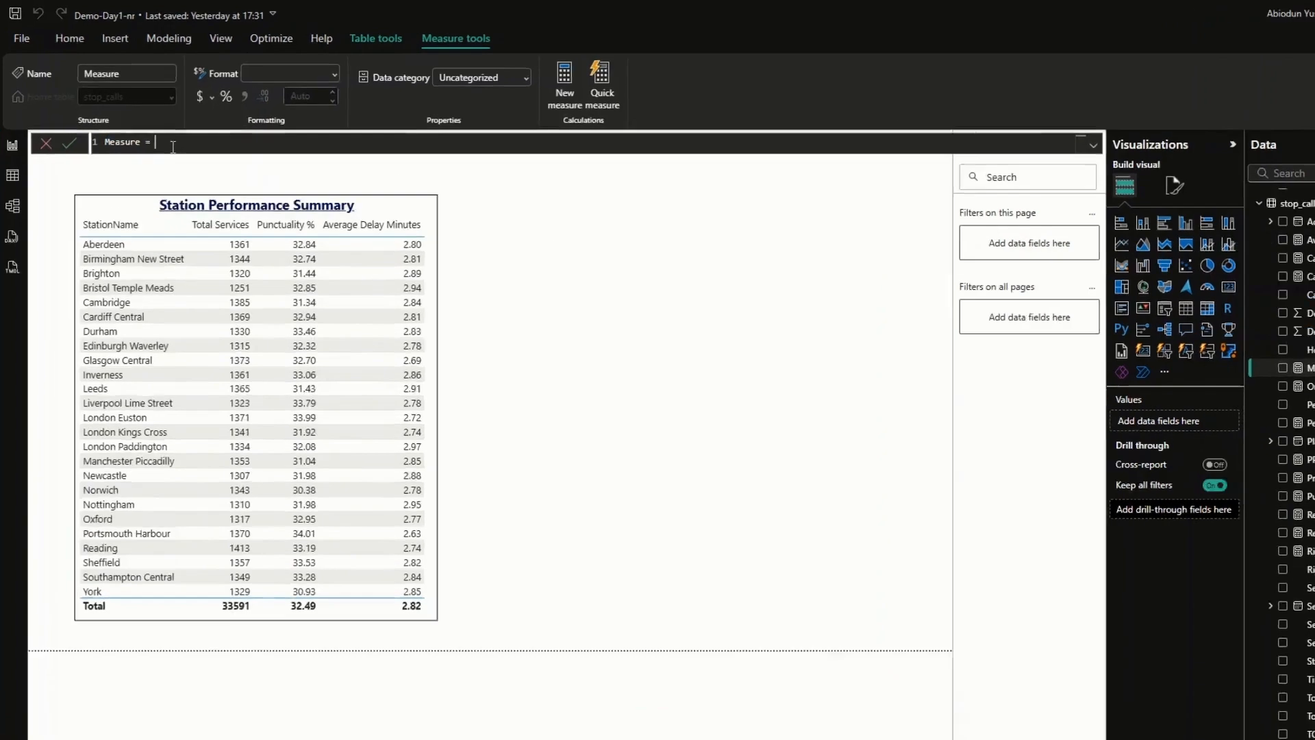
{"action": "left_click_drag", "start_coordinate": [169, 142], "coordinate": [106, 144]}
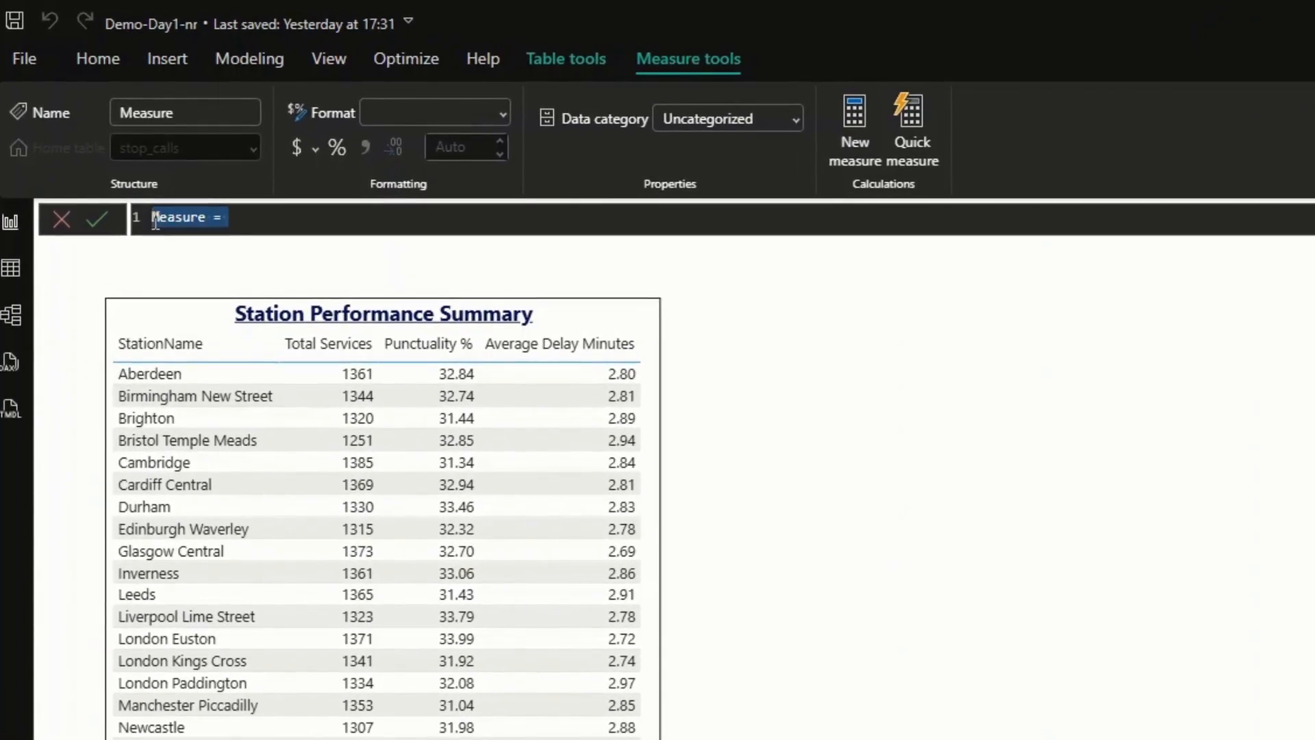
{"action": "type", "text": "Delay A"}
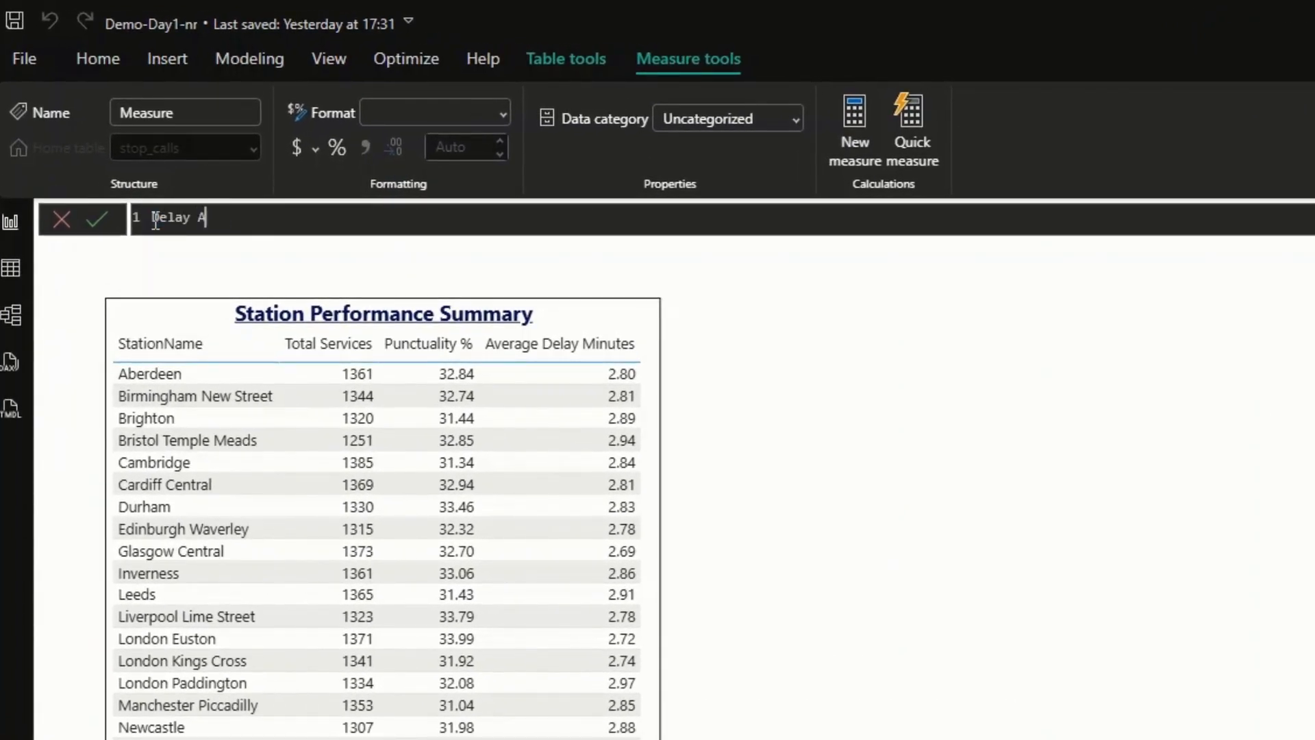
{"action": "type", "text": "ttribution Rate"}
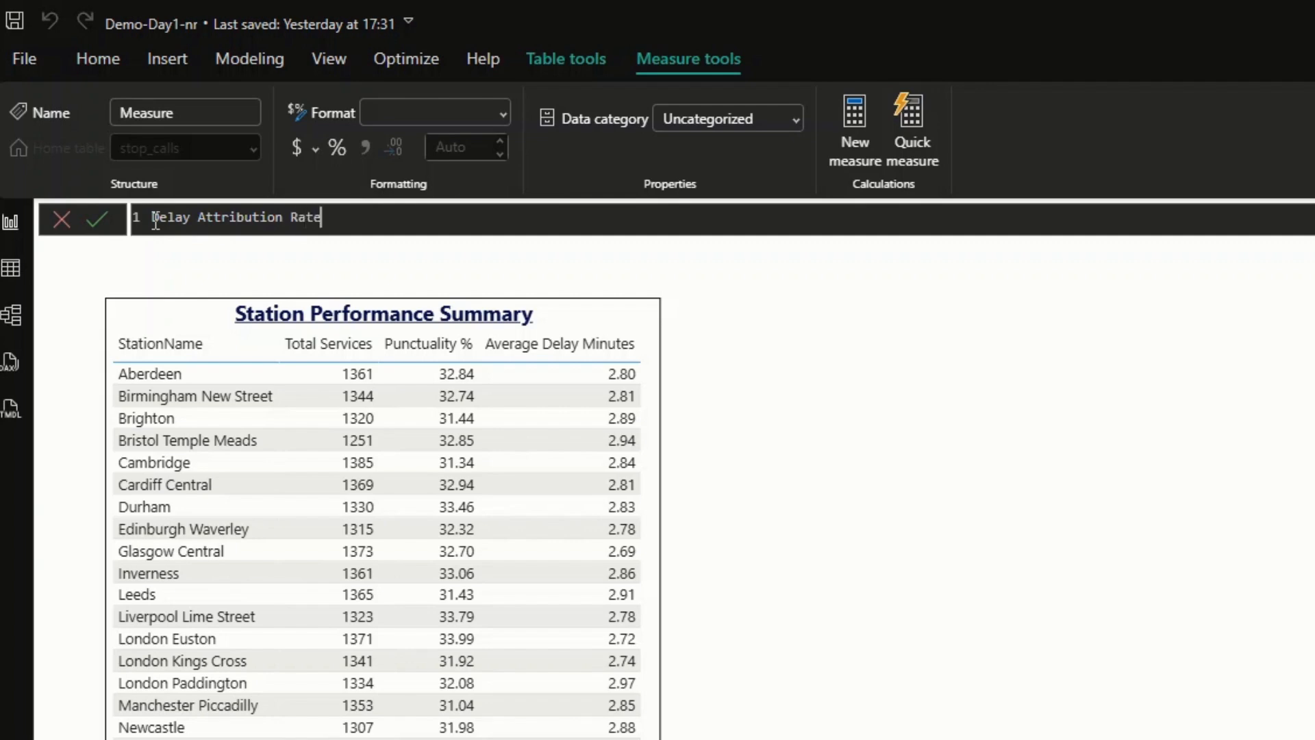
{"action": "type", "text": " = d"}
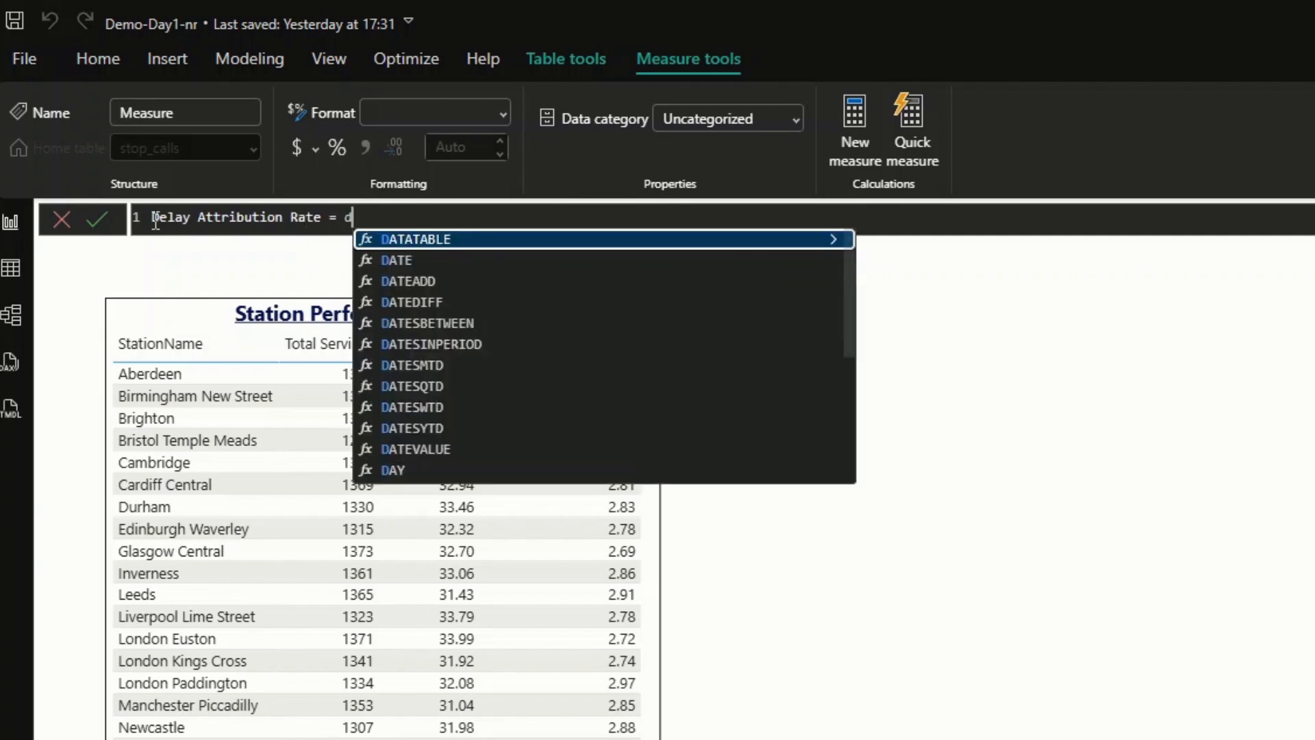
{"action": "type", "text": "ivide"}
{"action": "key", "text": "Tab"}
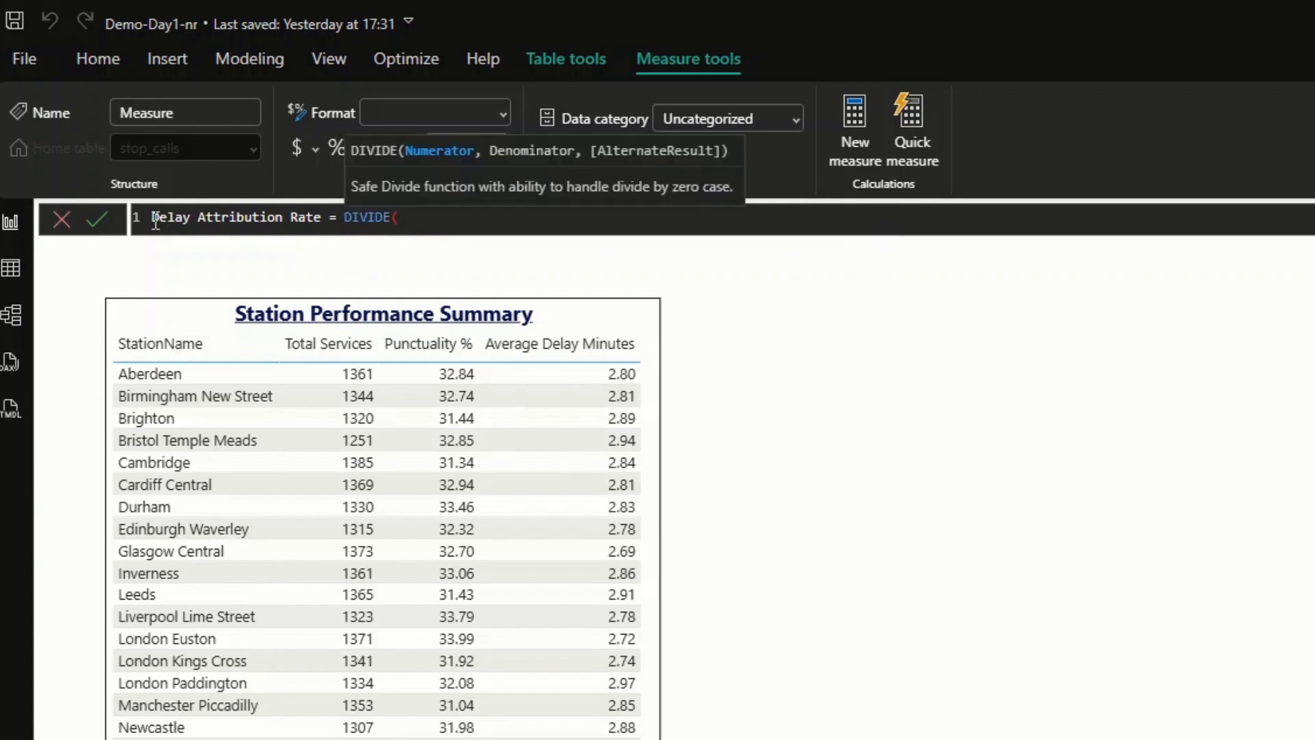
- Complete the Delay Attribution Rate formula with numerator [Total Delay Minutes], denominator [Total Services] and alternate result 0, and commit the measure
{"action": "type", "text": "to"}
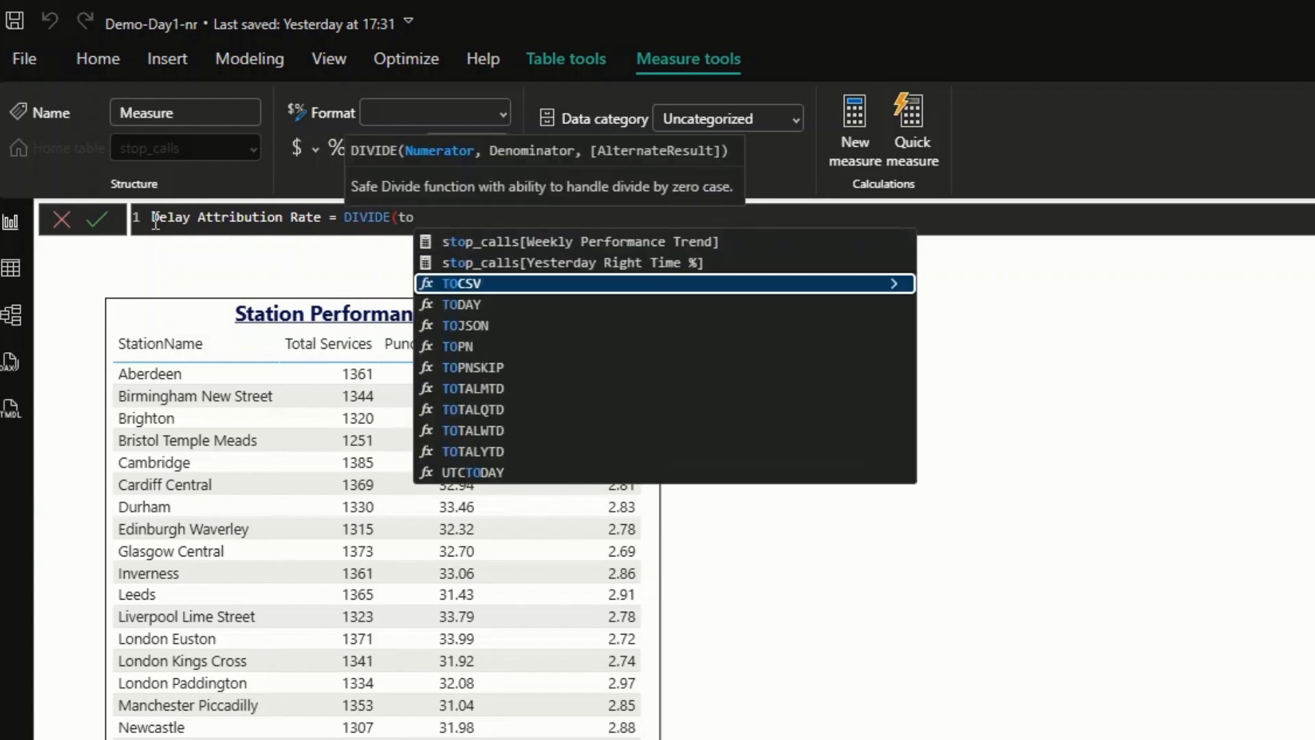
{"action": "type", "text": "tal"}
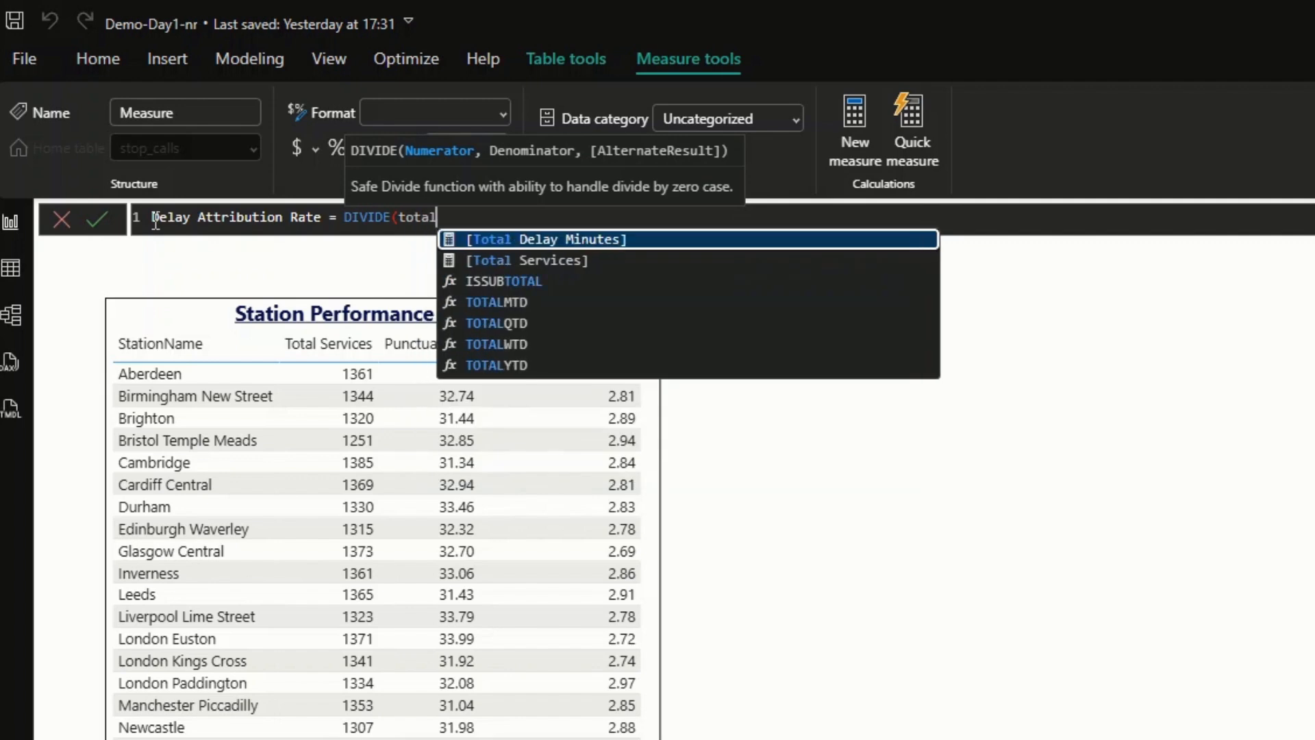
{"action": "key", "text": "Tab"}
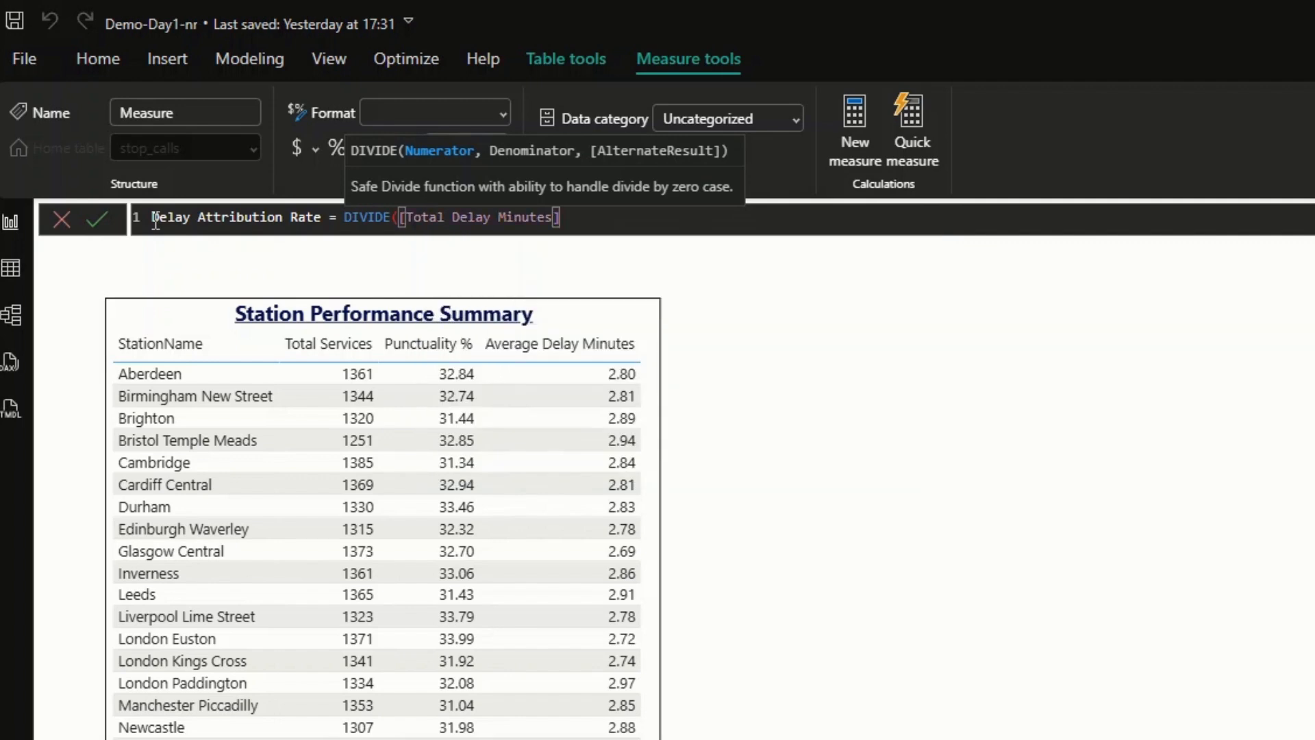
{"action": "type", "text": ", total"}
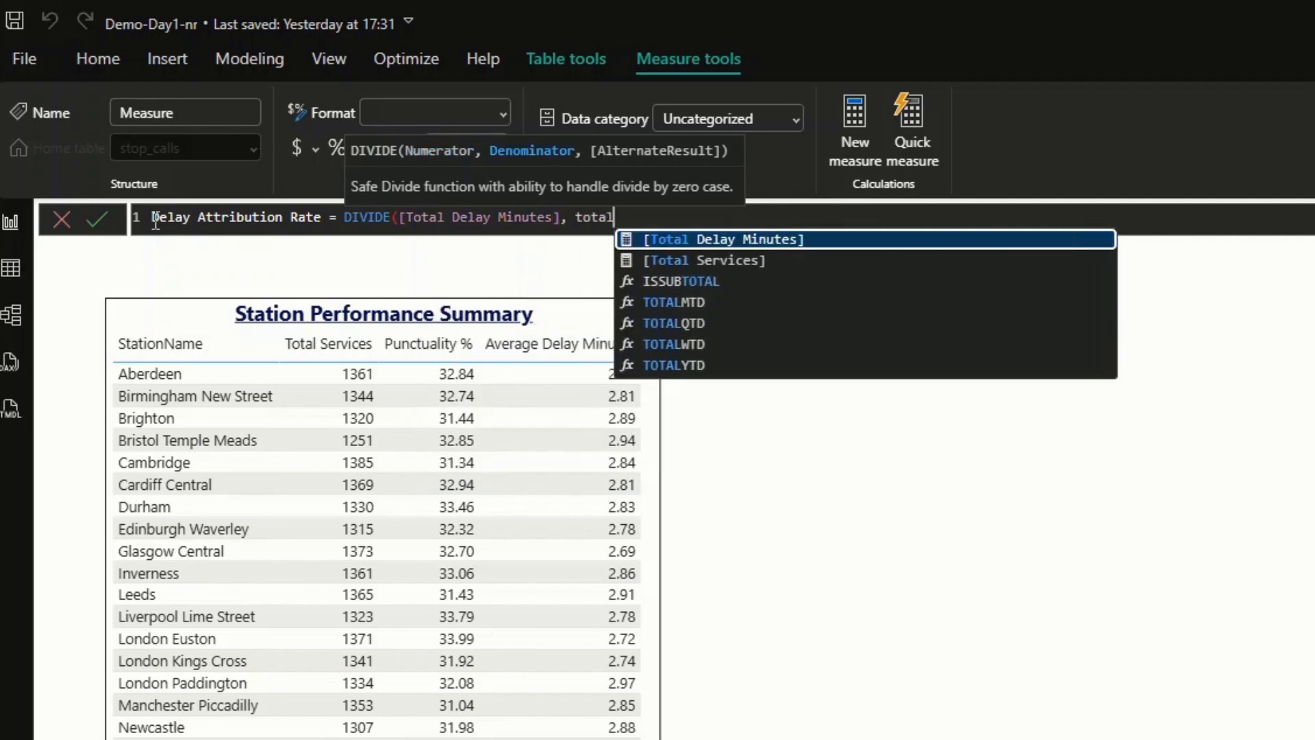
{"action": "key", "text": "Down"}
{"action": "key", "text": "Tab"}
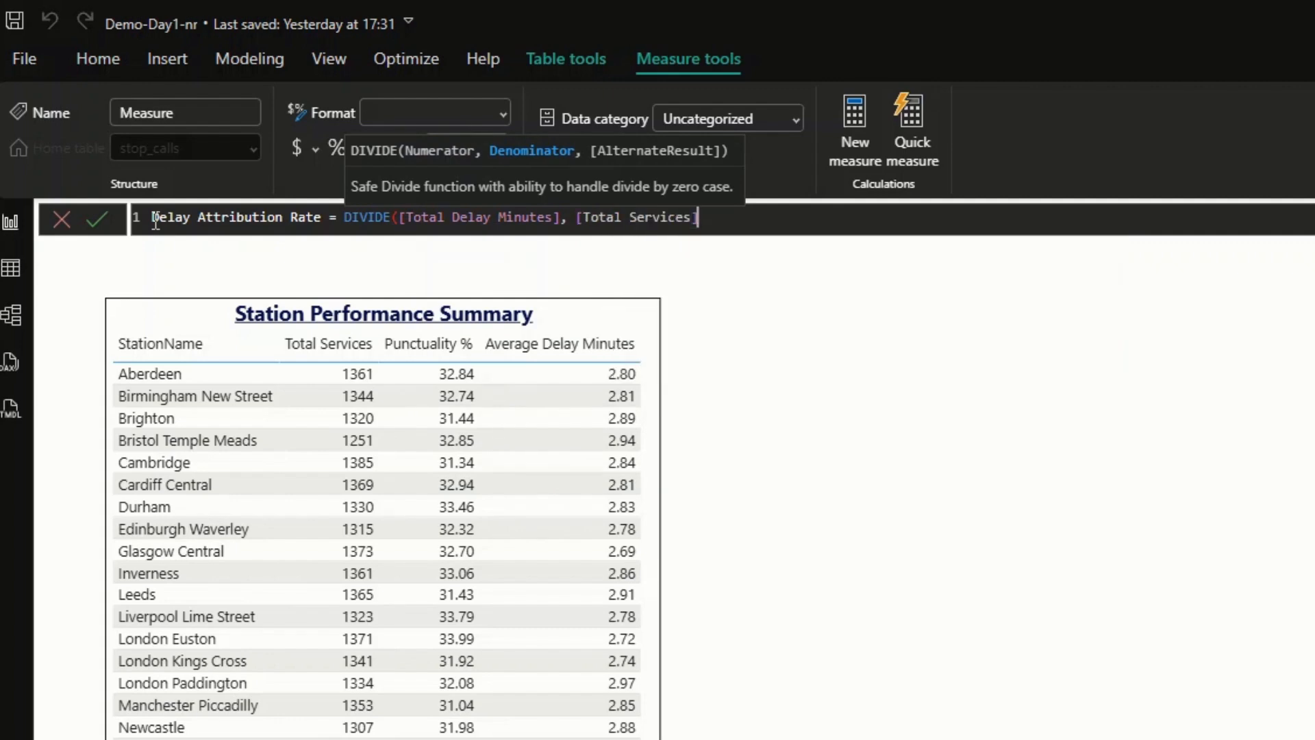
{"action": "type", "text": ", 0"}
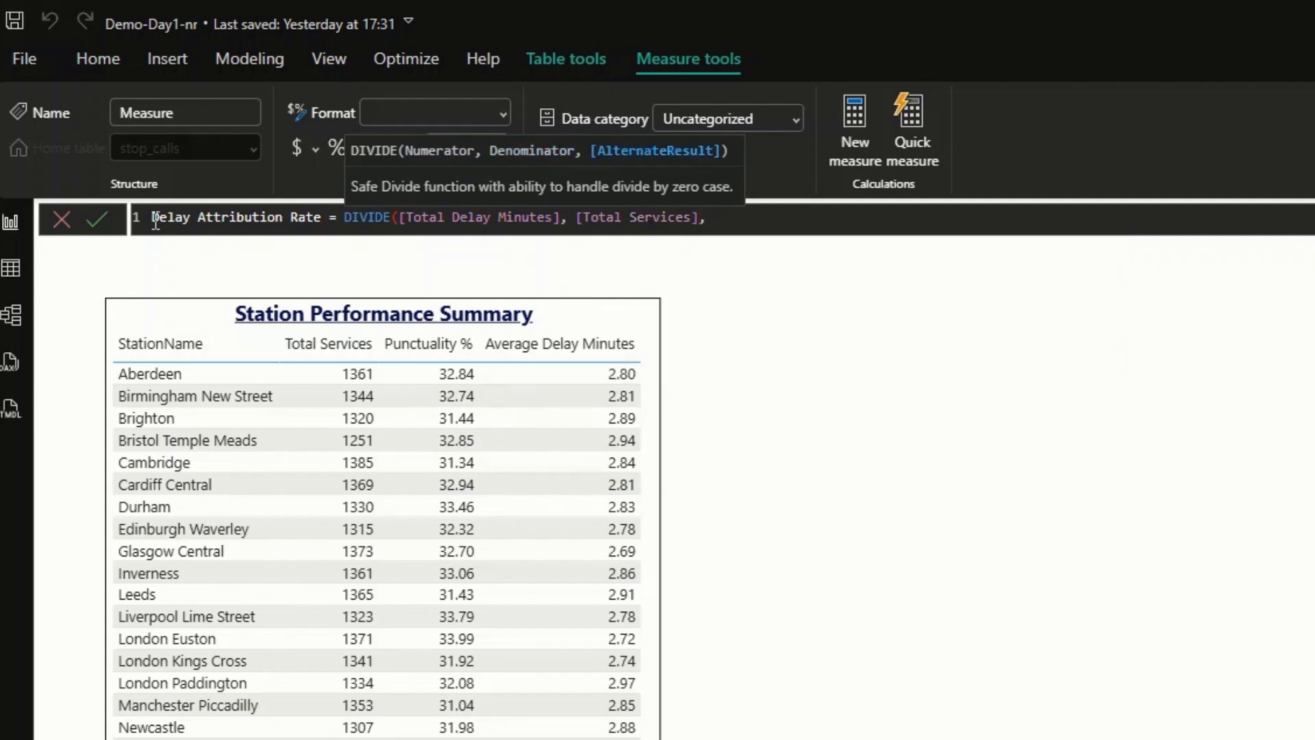
{"action": "type", "text": ")"}
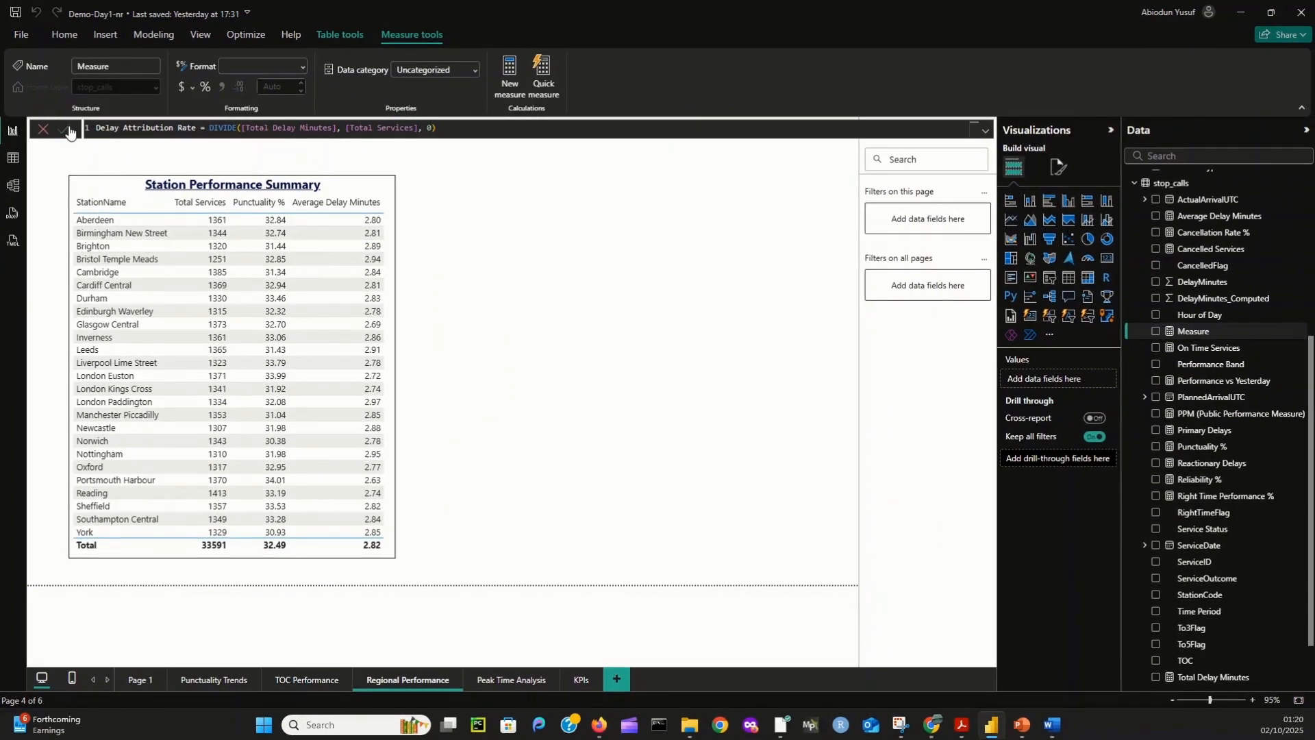
{"action": "left_click", "coordinate": [63, 128]}
{"action": "left_click", "coordinate": [175, 156]}
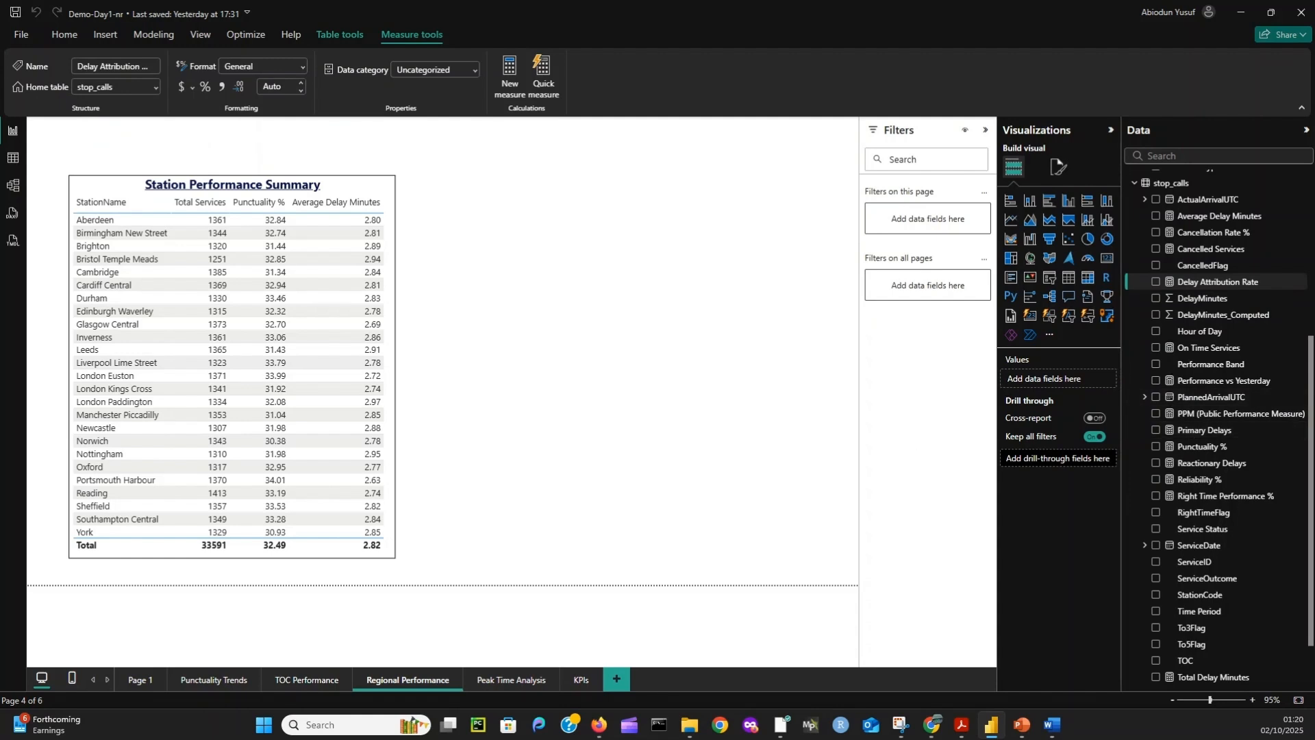
- Add a new report page and name it Delay Cause Analysis
{"action": "left_click", "coordinate": [614, 681]}
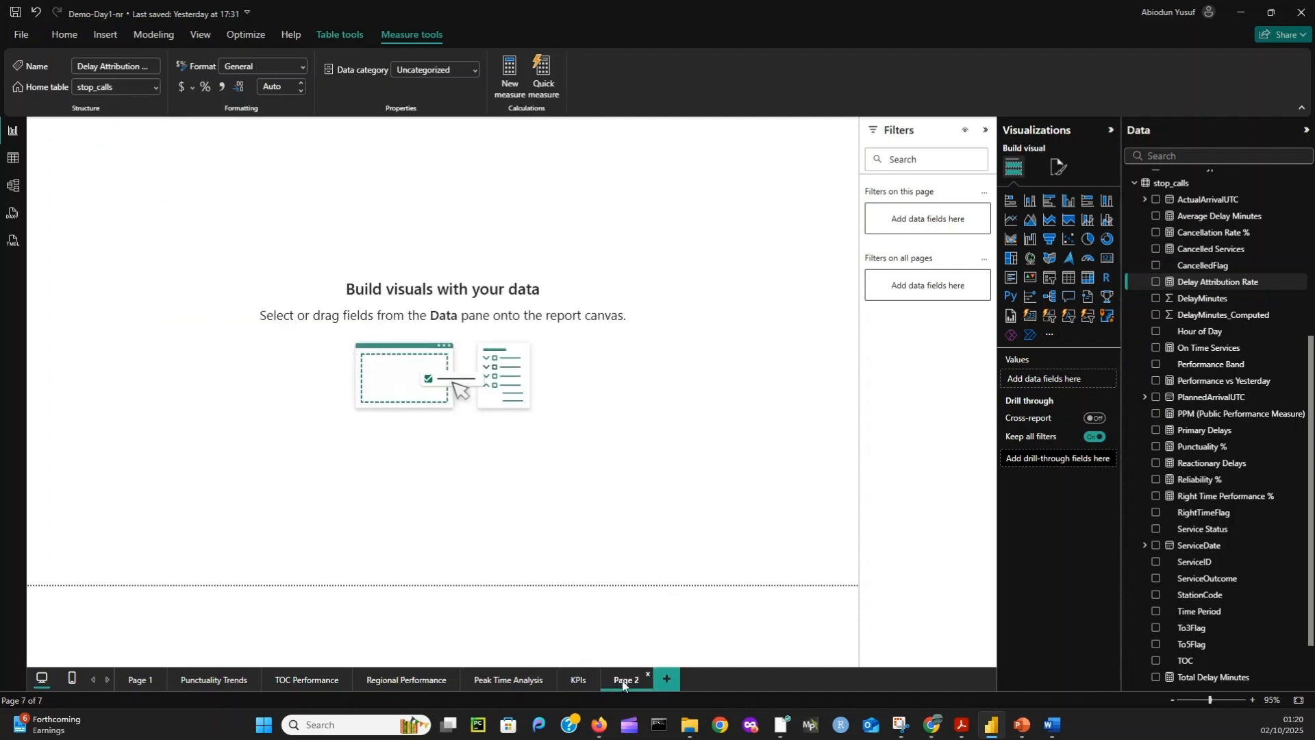
{"action": "key", "text": "BackSpace"}
{"action": "key", "text": "BackSpace"}
{"action": "key", "text": "BackSpace"}
{"action": "key", "text": "BackSpace"}
{"action": "type", "text": "Delay Cause Analysis"}
{"action": "key", "text": "Return"}
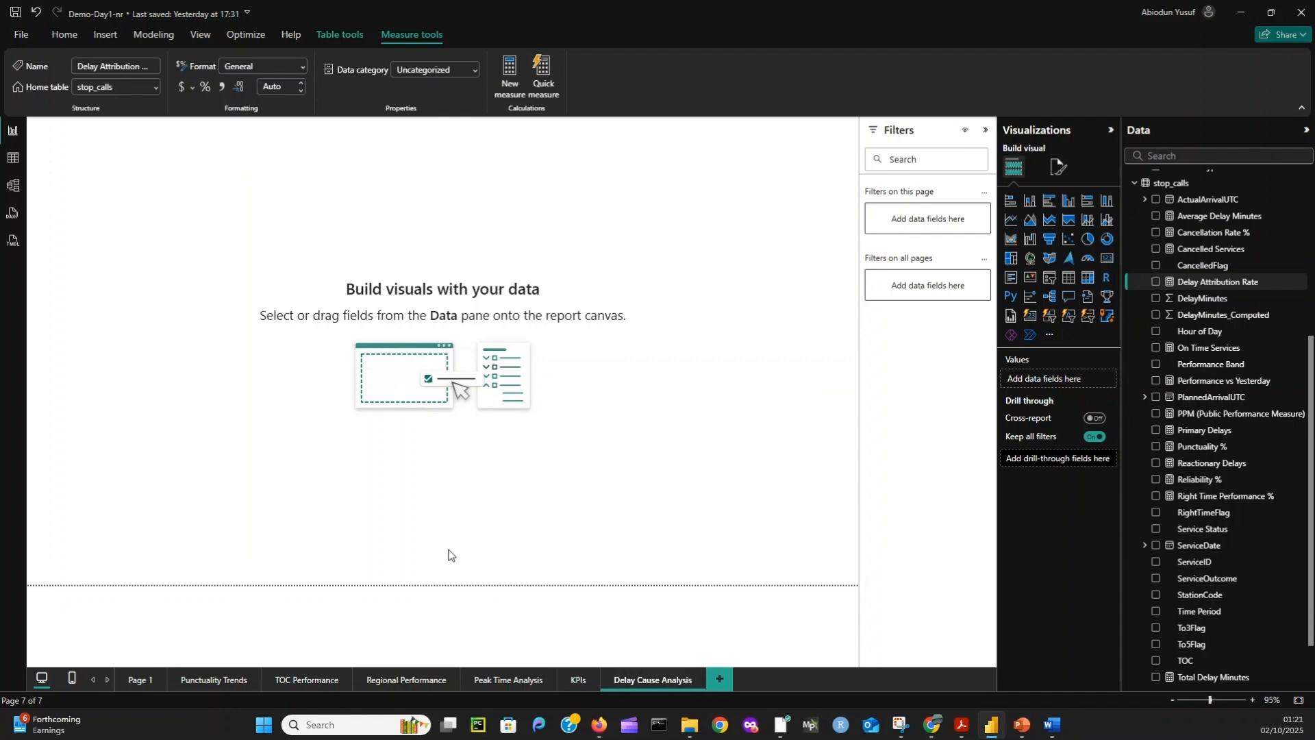
{"action": "left_click", "coordinate": [277, 412]}
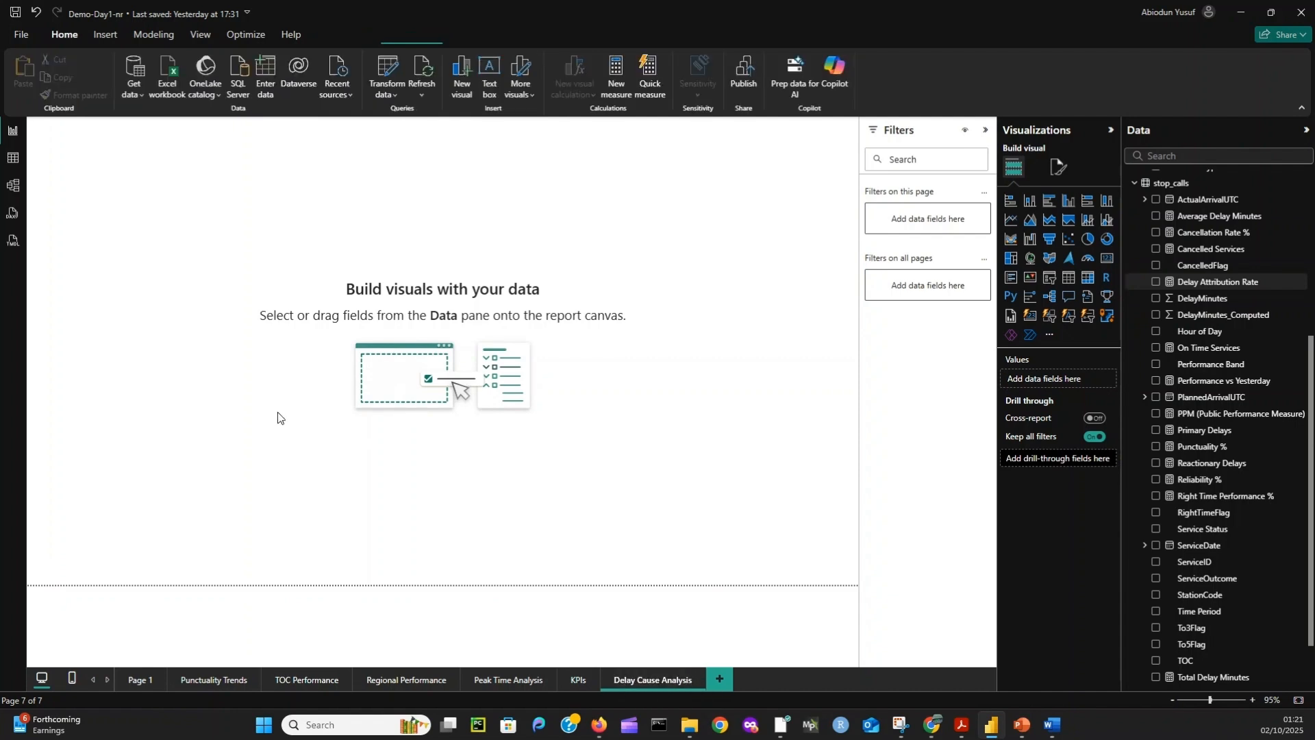
- Place a pie chart on the Delay Cause Analysis page with Total Delay Minutes as values and delay_attribution CauseCategory as legend
{"action": "left_click", "coordinate": [1088, 238]}
{"action": "left_click_drag", "start_coordinate": [144, 200], "coordinate": [216, 315]}
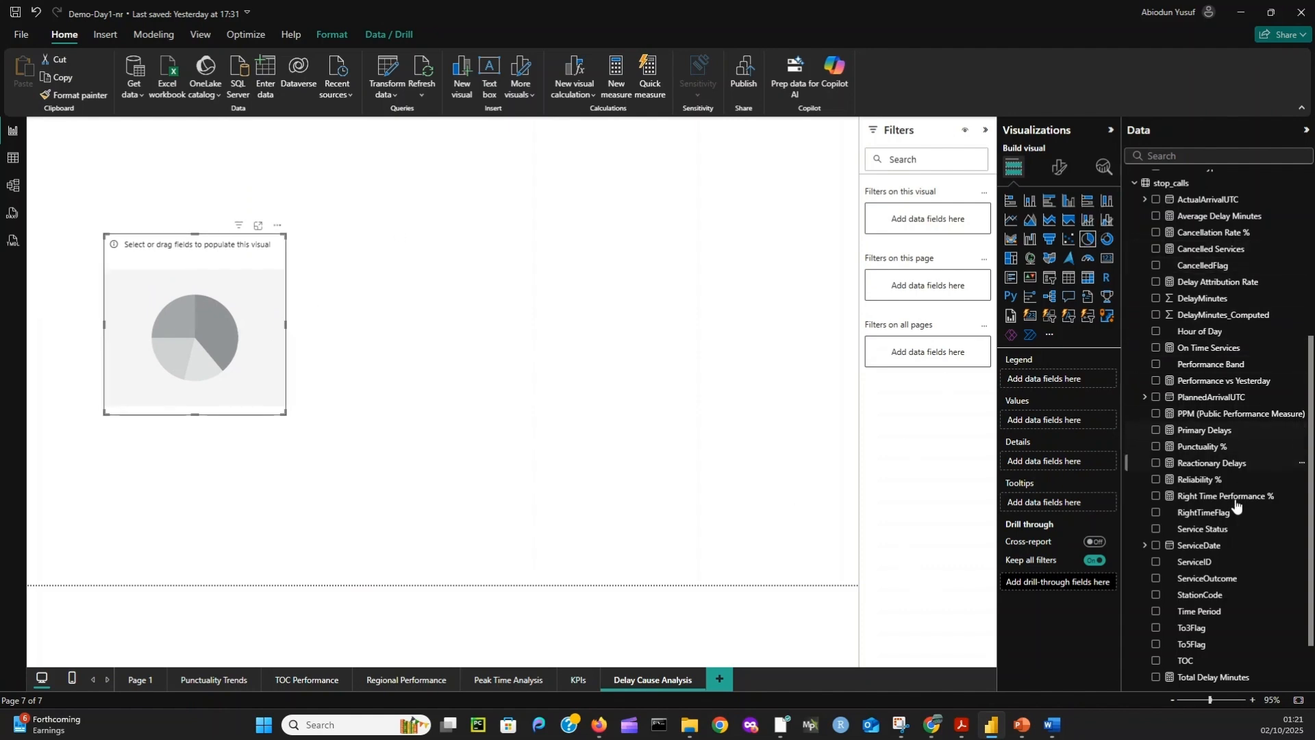
{"action": "scroll", "coordinate": [1236, 503], "scroll_direction": "down", "scroll_amount": 2}
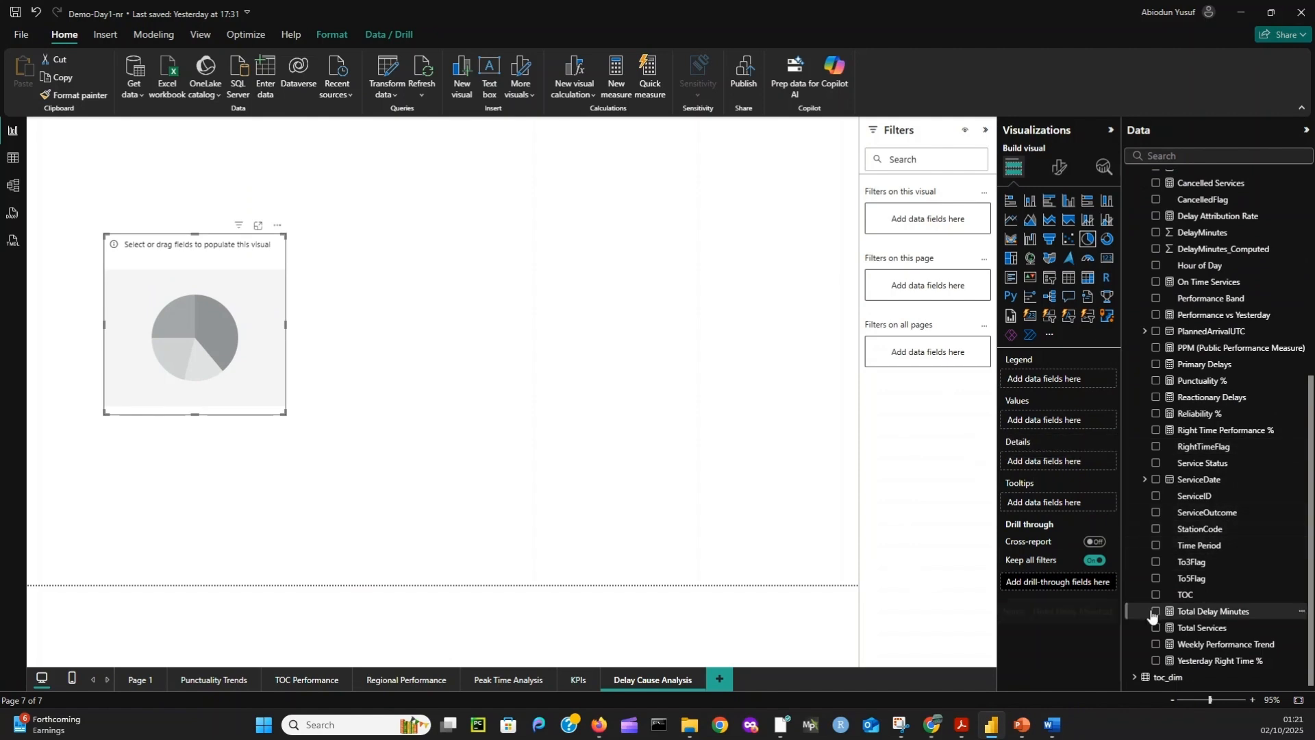
{"action": "left_click", "coordinate": [1155, 611]}
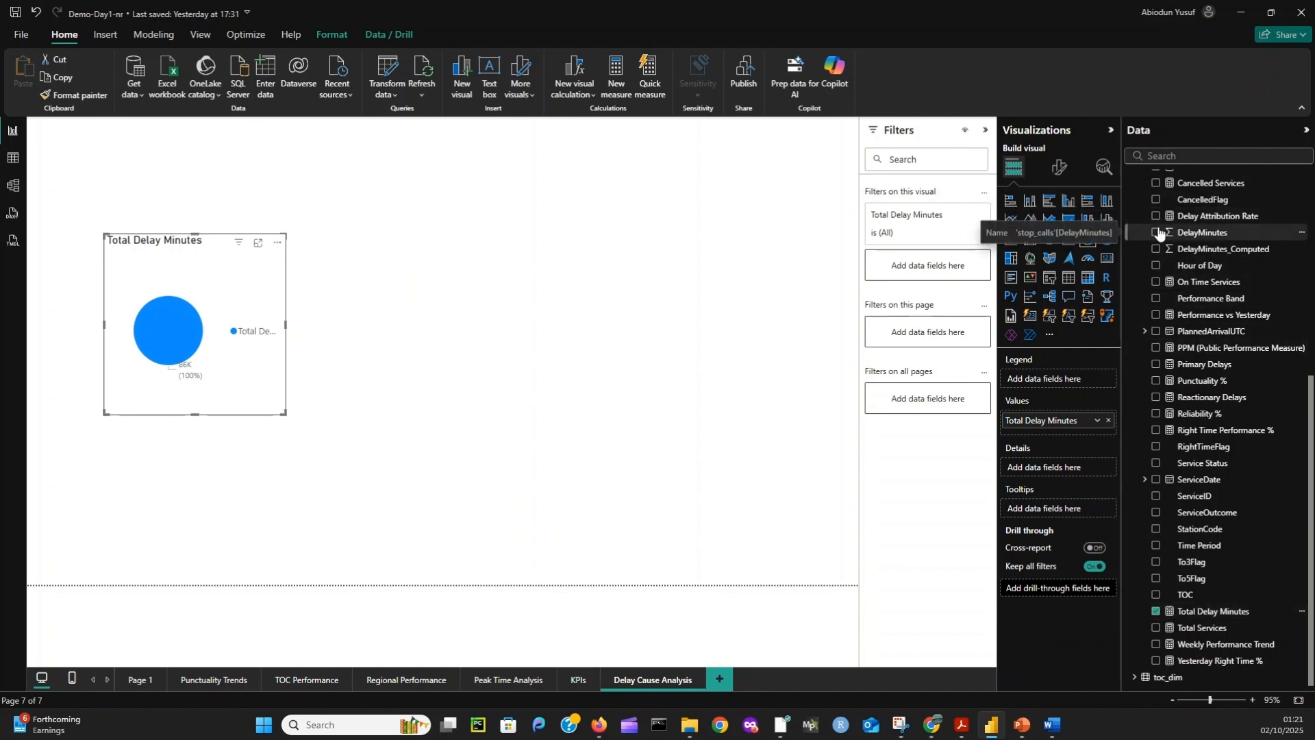
{"action": "scroll", "coordinate": [1156, 246], "scroll_direction": "up", "scroll_amount": 5}
{"action": "left_click", "coordinate": [1135, 224]}
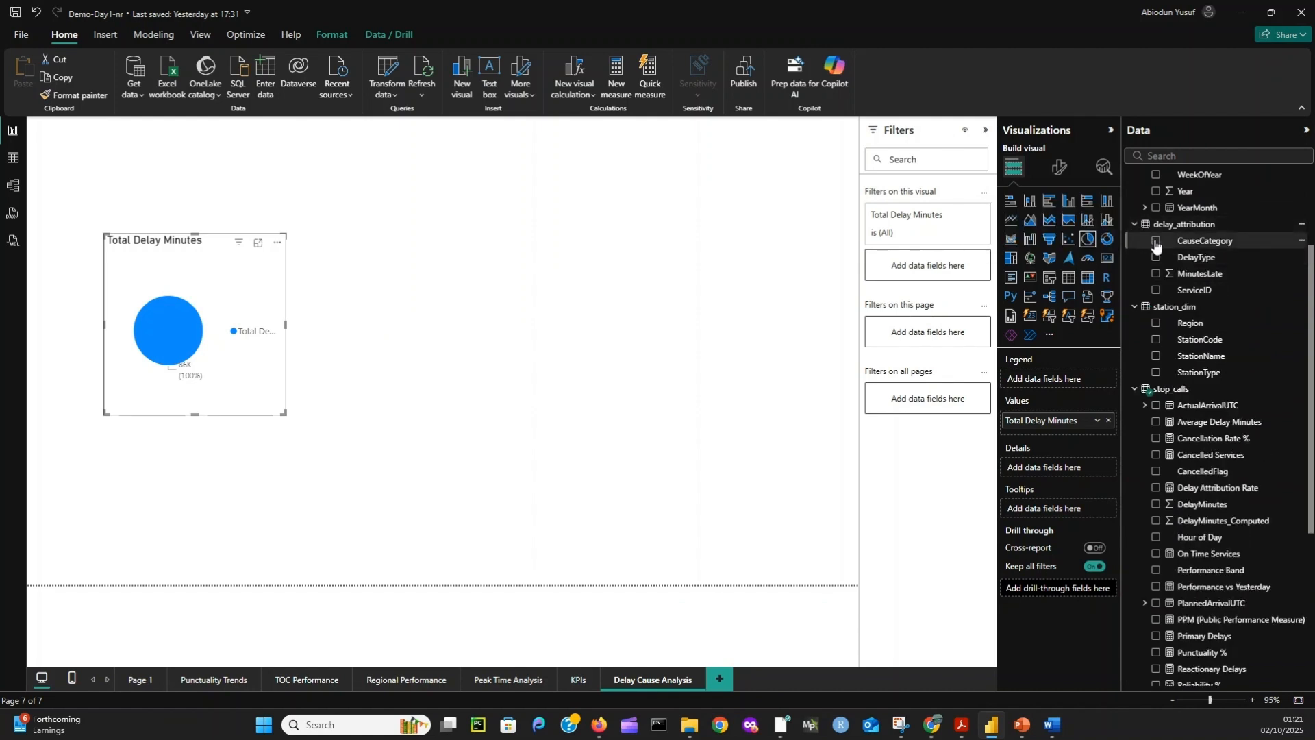
{"action": "left_click", "coordinate": [1156, 242]}
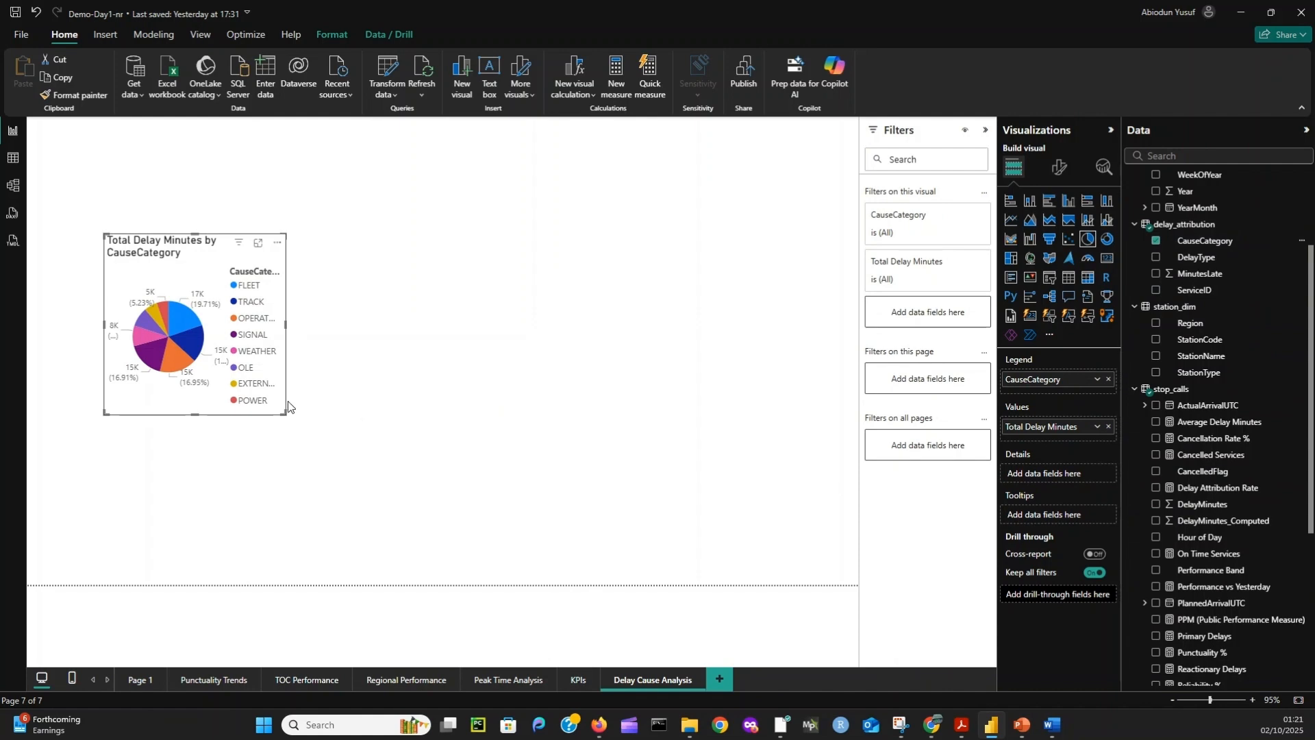
- Enlarge the pie chart of Total Delay Minutes by CauseCategory and open its title settings
{"action": "left_click_drag", "start_coordinate": [286, 414], "coordinate": [402, 492]}
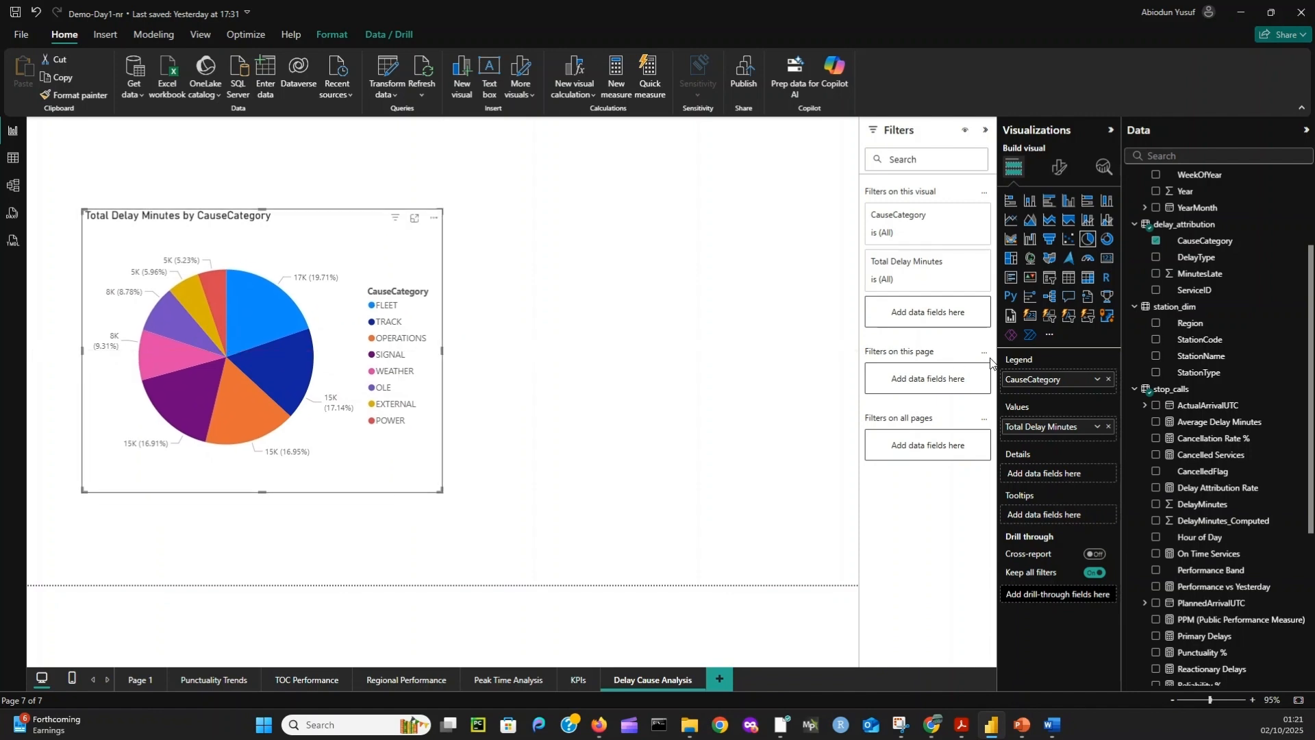
{"action": "left_click", "coordinate": [1059, 169]}
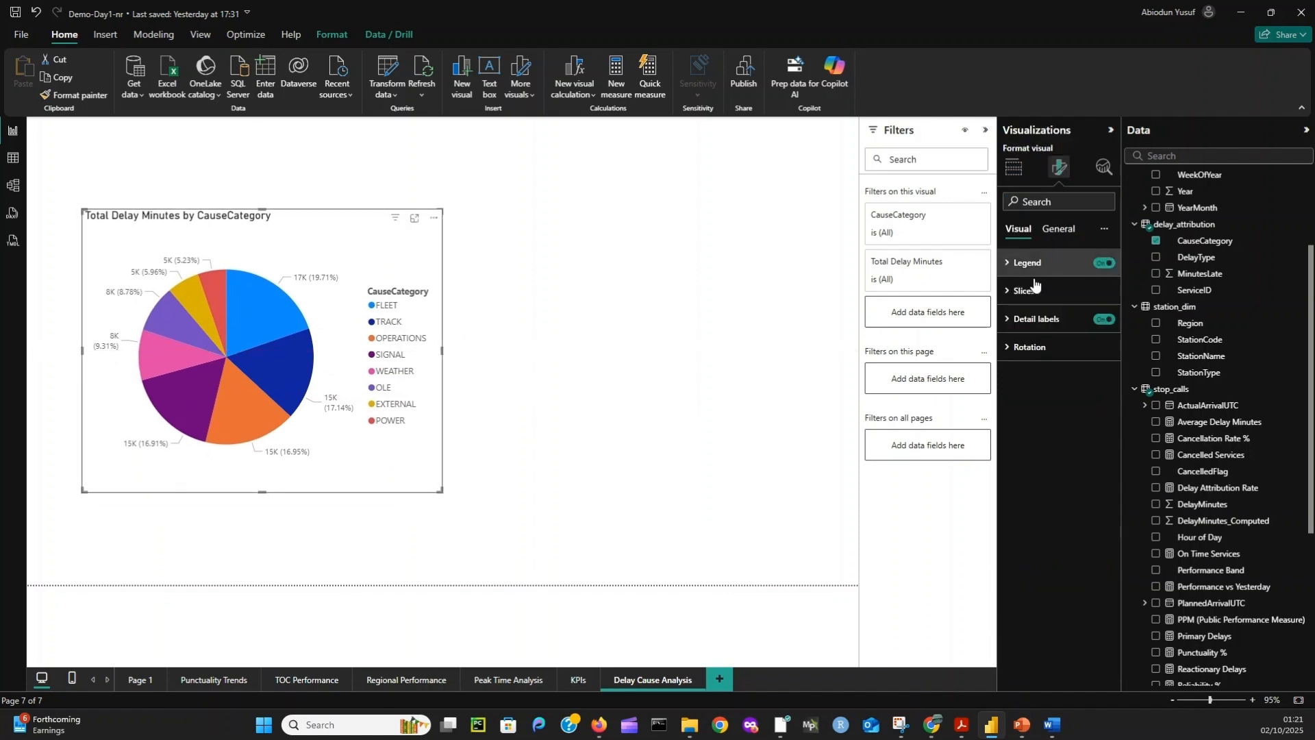
{"action": "left_click", "coordinate": [1059, 230]}
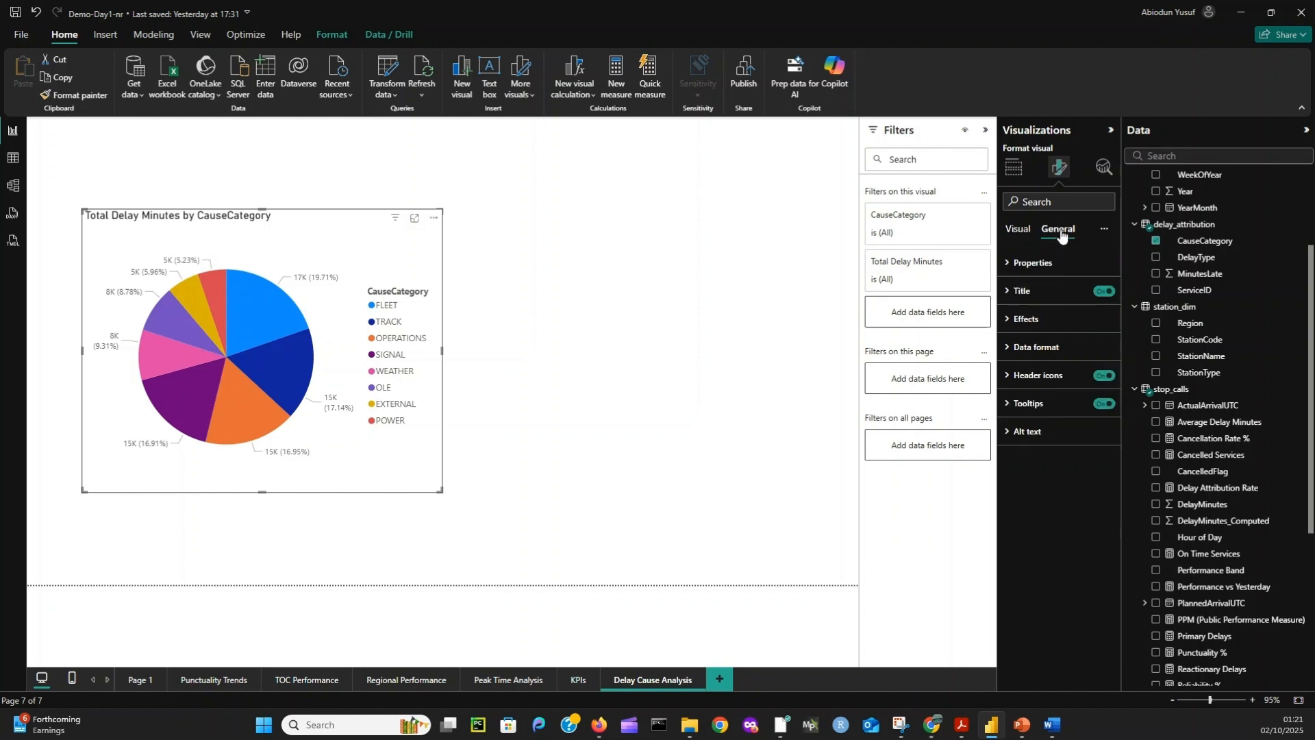
{"action": "left_click", "coordinate": [1018, 291]}
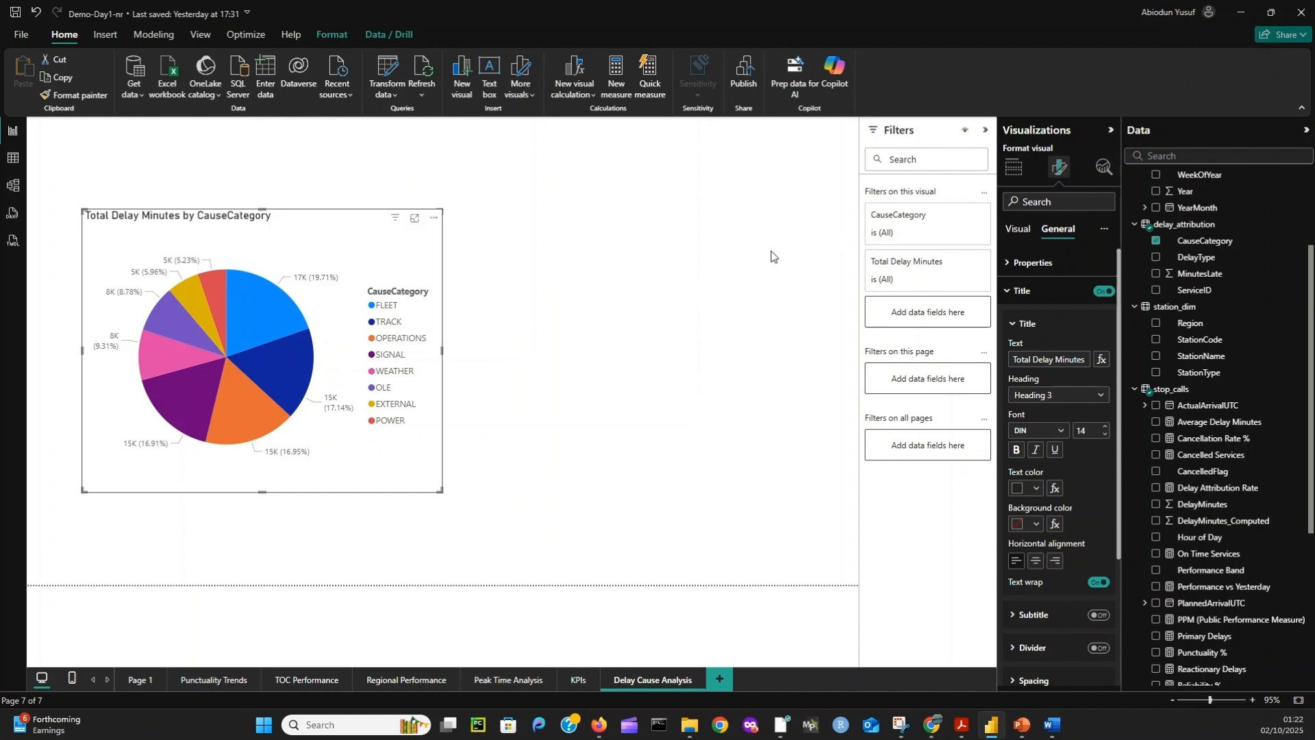
{"action": "left_click", "coordinate": [531, 370]}
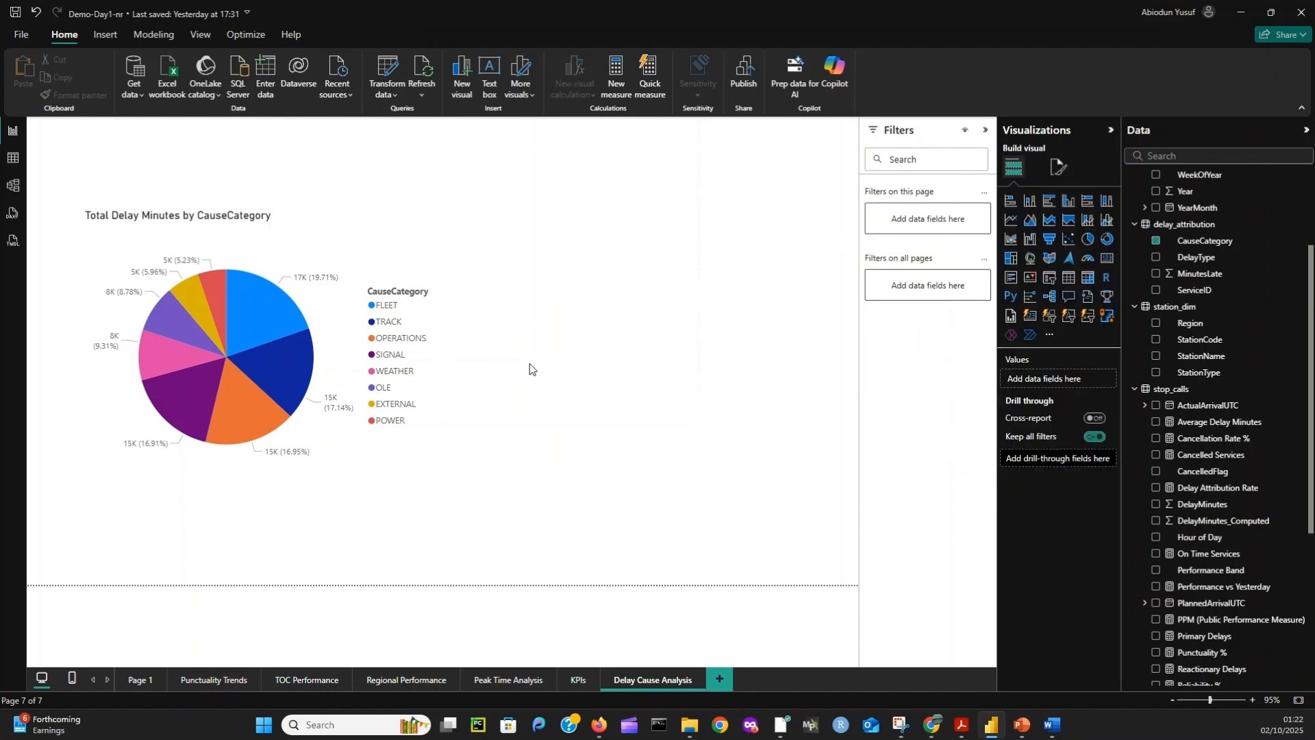
- Turn on the pie chart's visual border and shift the chart slightly up and to the left on the page
{"action": "left_click", "coordinate": [411, 370]}
{"action": "left_click", "coordinate": [1061, 169]}
{"action": "left_click", "coordinate": [1062, 232]}
{"action": "left_click", "coordinate": [1026, 318]}
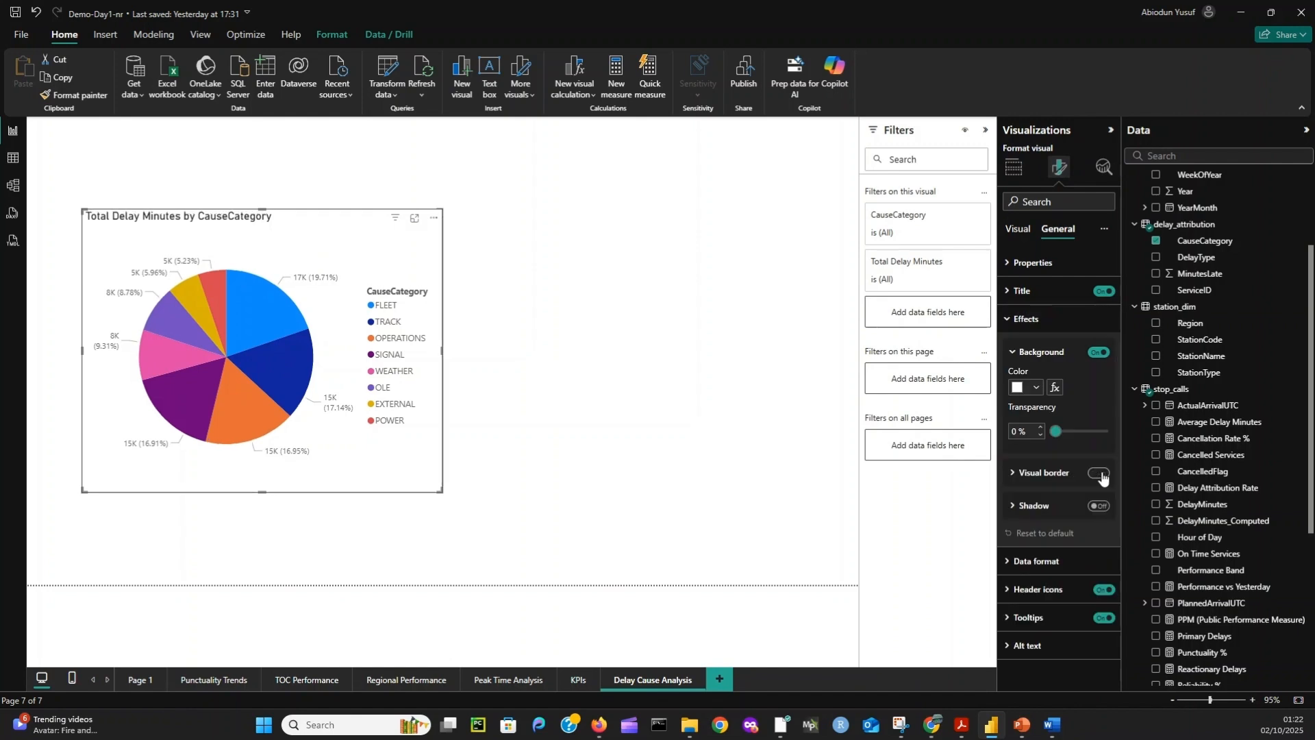
{"action": "left_click", "coordinate": [1098, 478]}
{"action": "left_click", "coordinate": [538, 345]}
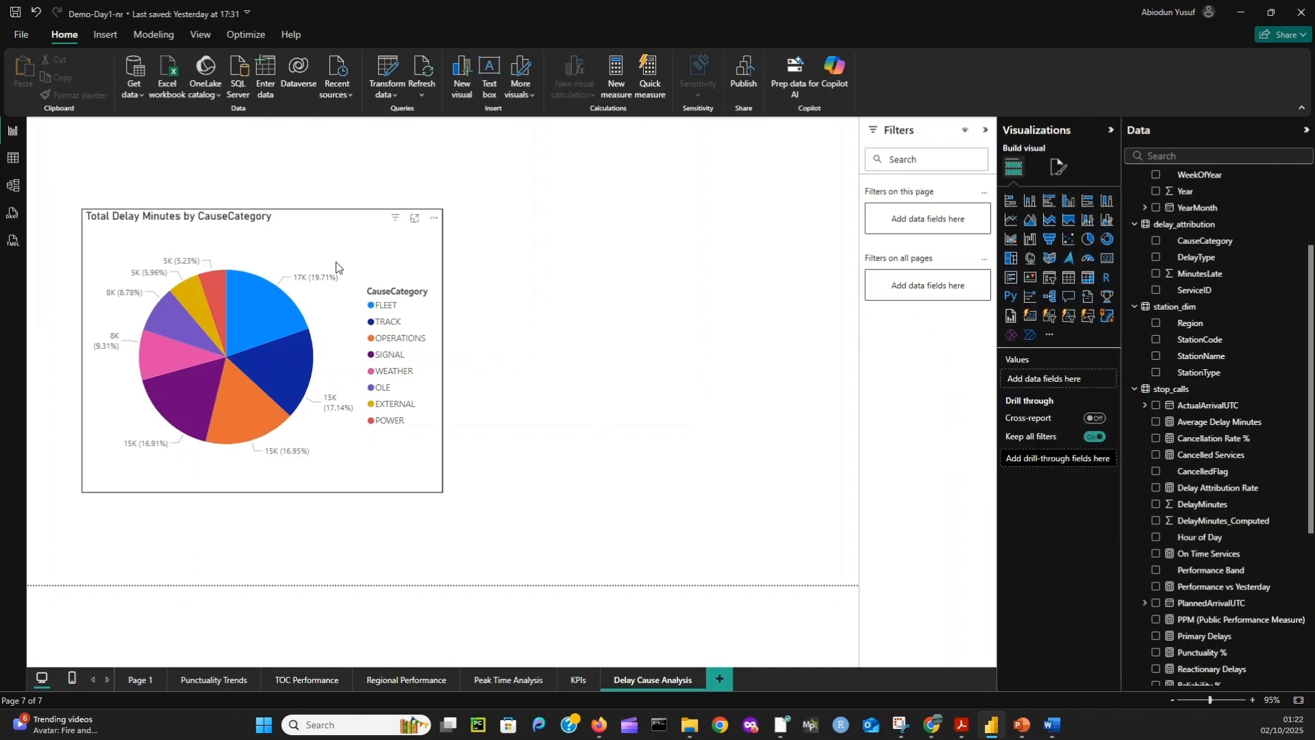
{"action": "mouse_move", "coordinate": [323, 235]}
{"action": "left_mouse_down"}
{"action": "mouse_move", "coordinate": [314, 205]}
{"action": "mouse_move", "coordinate": [320, 249]}
{"action": "left_mouse_up"}
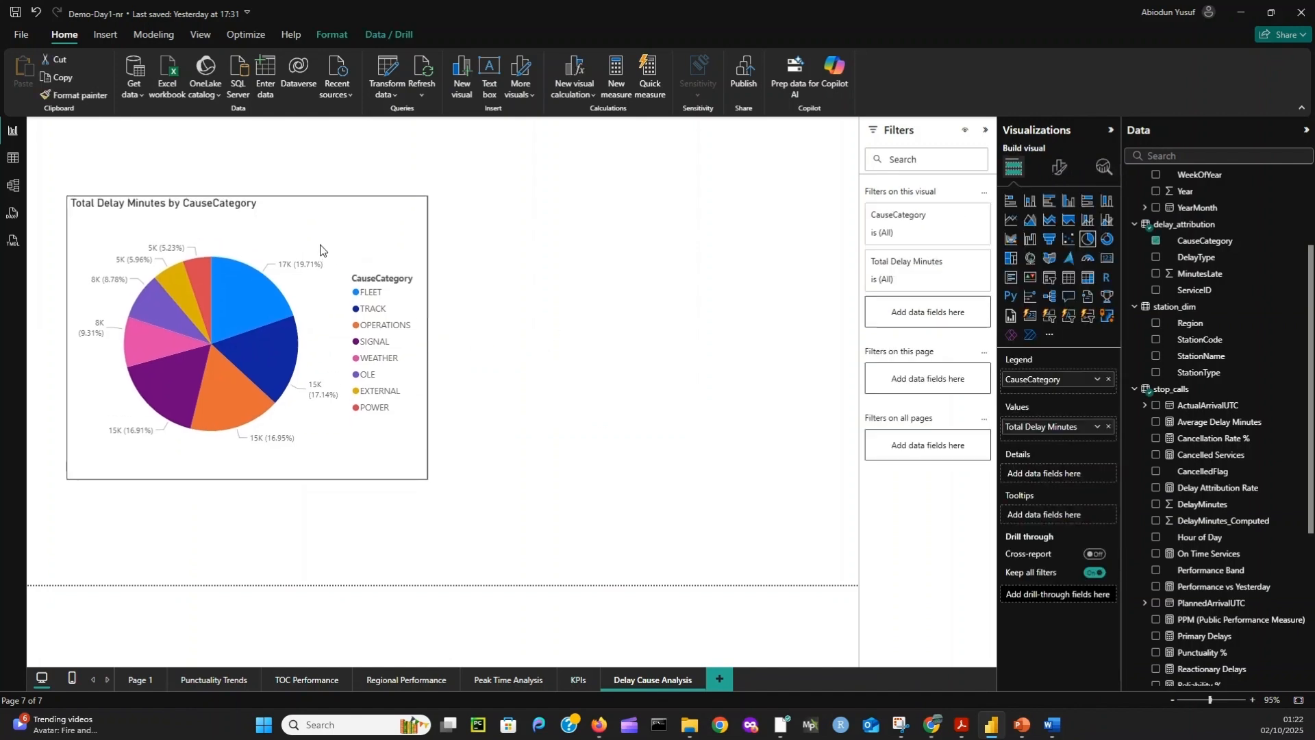
{"action": "left_click", "coordinate": [485, 311]}
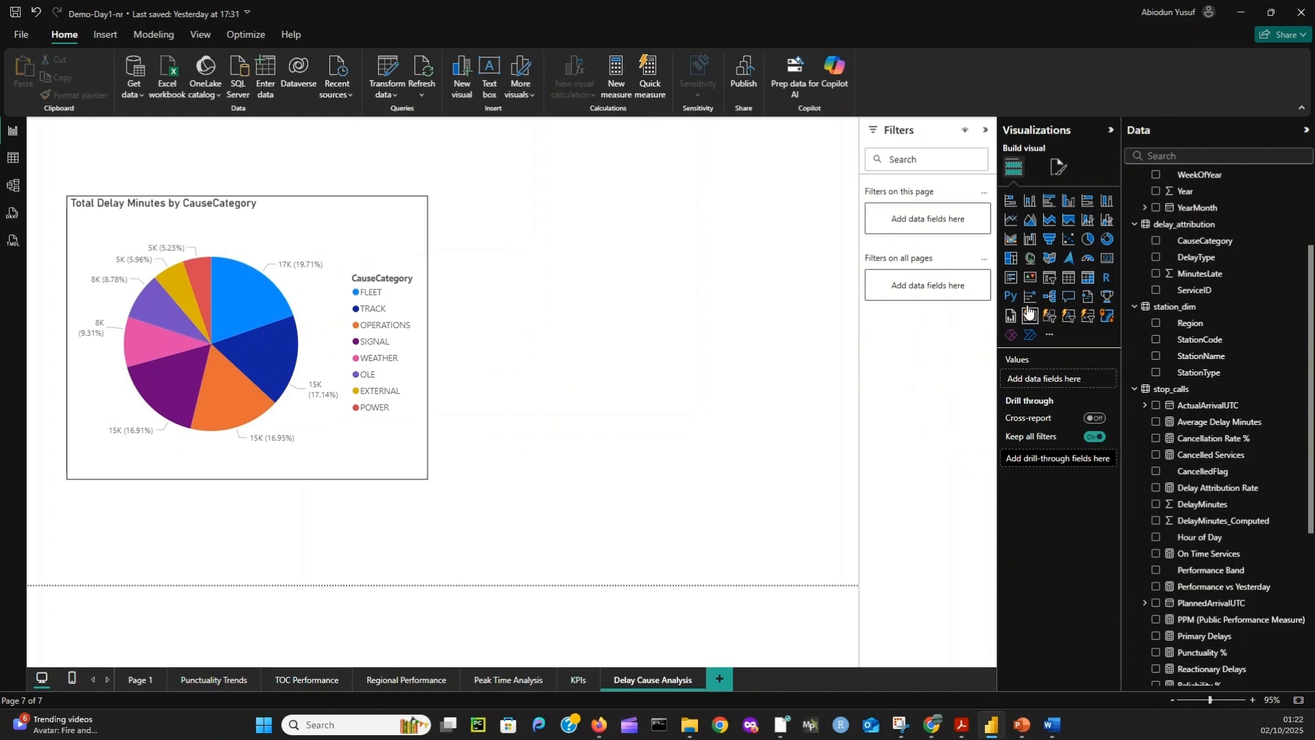
- Add an empty waterfall chart beside the pie chart, make it taller and align its top edge with the pie chart's
{"action": "left_click", "coordinate": [1032, 240]}
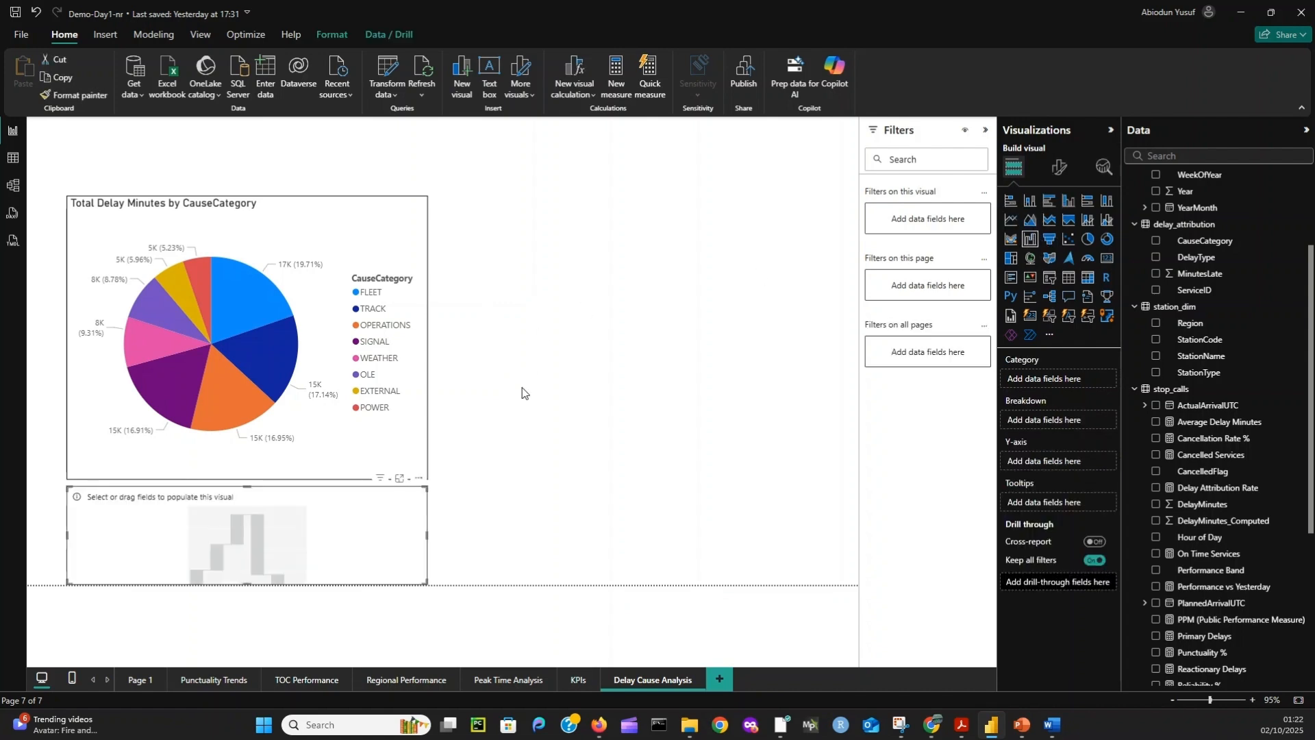
{"action": "left_click_drag", "start_coordinate": [313, 508], "coordinate": [680, 226]}
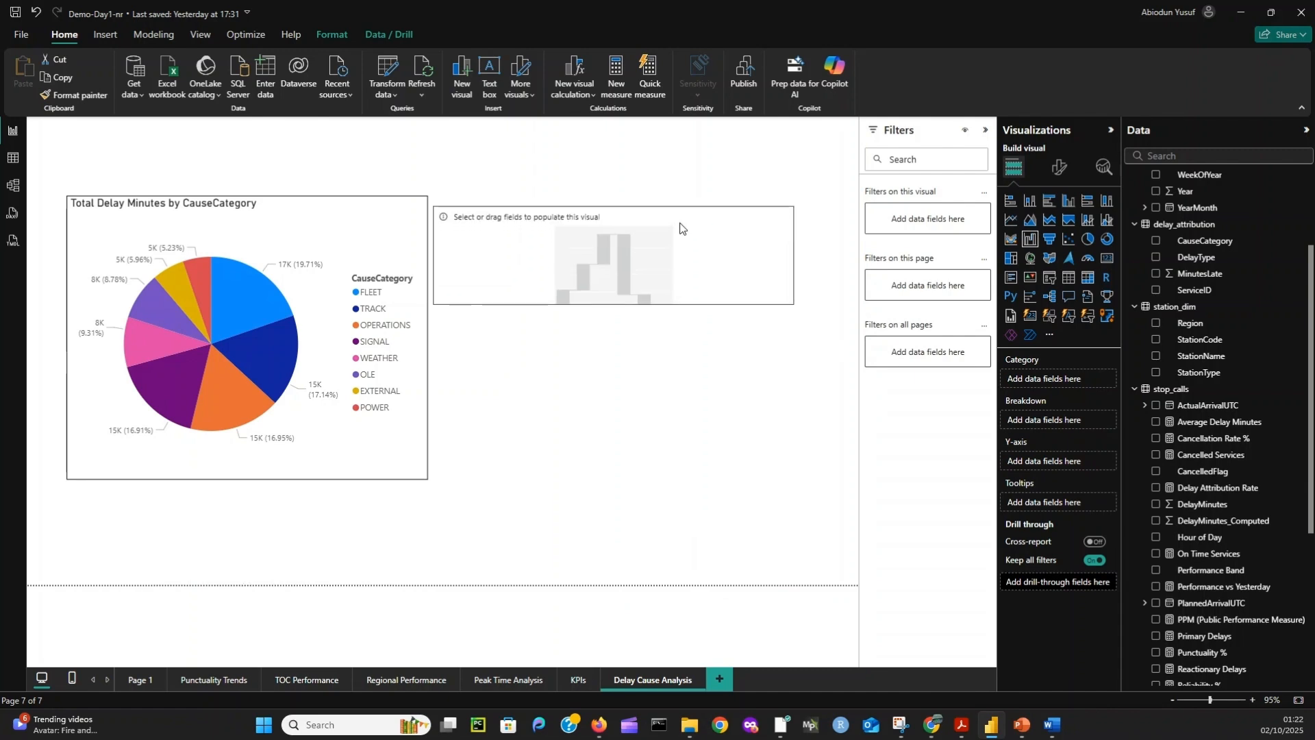
{"action": "left_click_drag", "start_coordinate": [614, 304], "coordinate": [614, 440]}
{"action": "left_click_drag", "start_coordinate": [614, 206], "coordinate": [620, 197]}
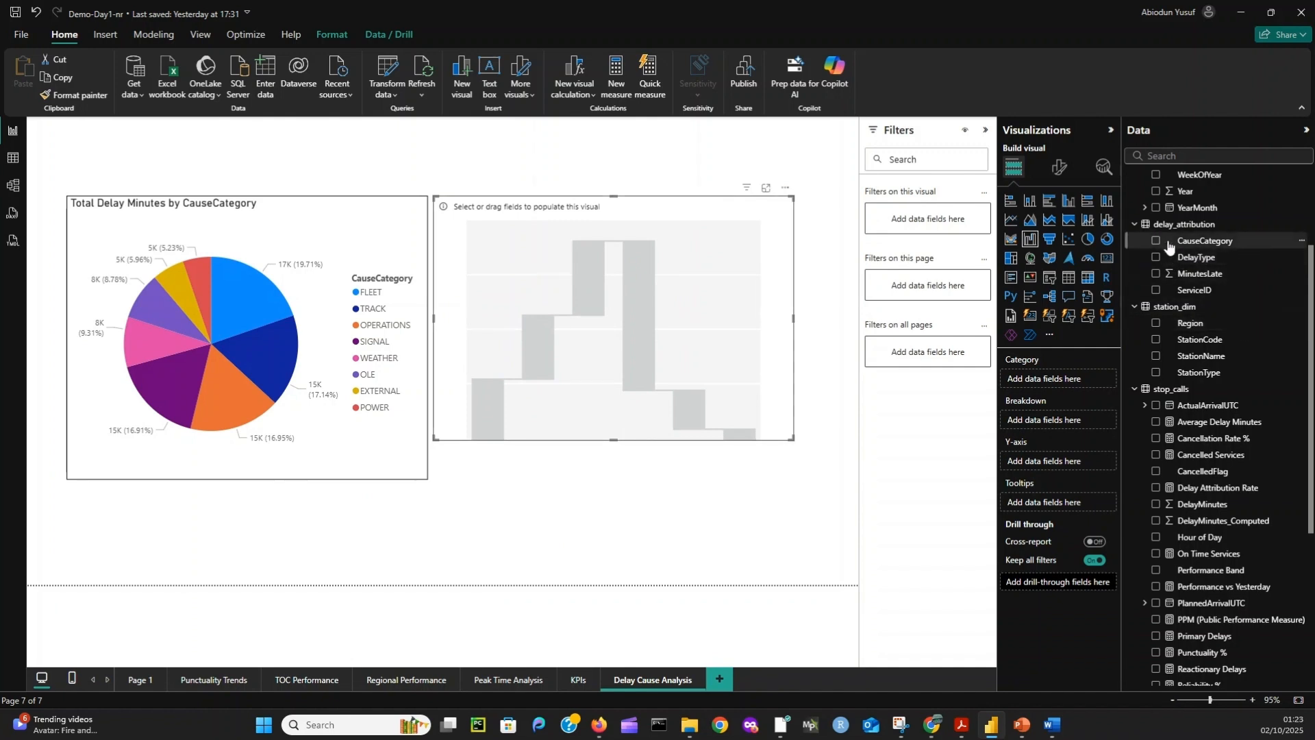
- Set the waterfall chart's category to delay_attribution CauseCategory and its Y-axis to Total Delay Minutes
{"action": "left_click_drag", "start_coordinate": [1169, 247], "coordinate": [1048, 380]}
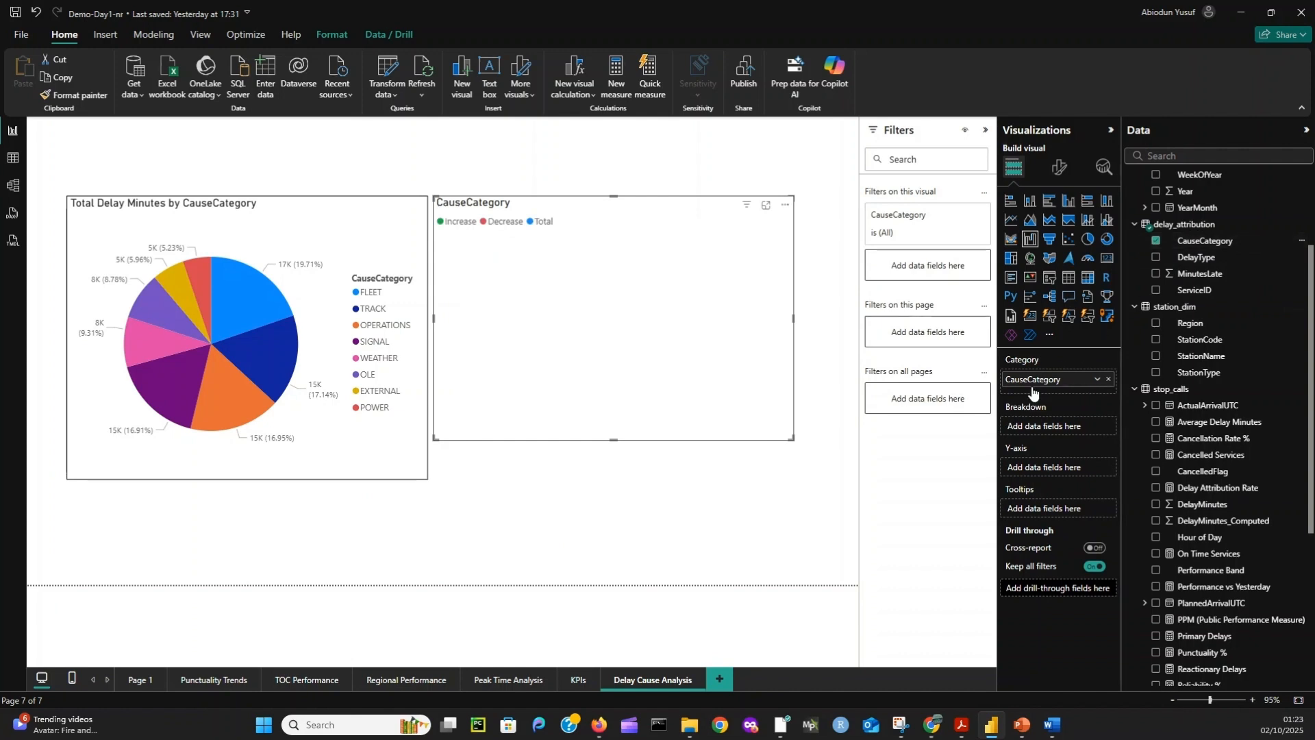
{"action": "scroll", "coordinate": [1151, 507], "scroll_direction": "down", "scroll_amount": 5}
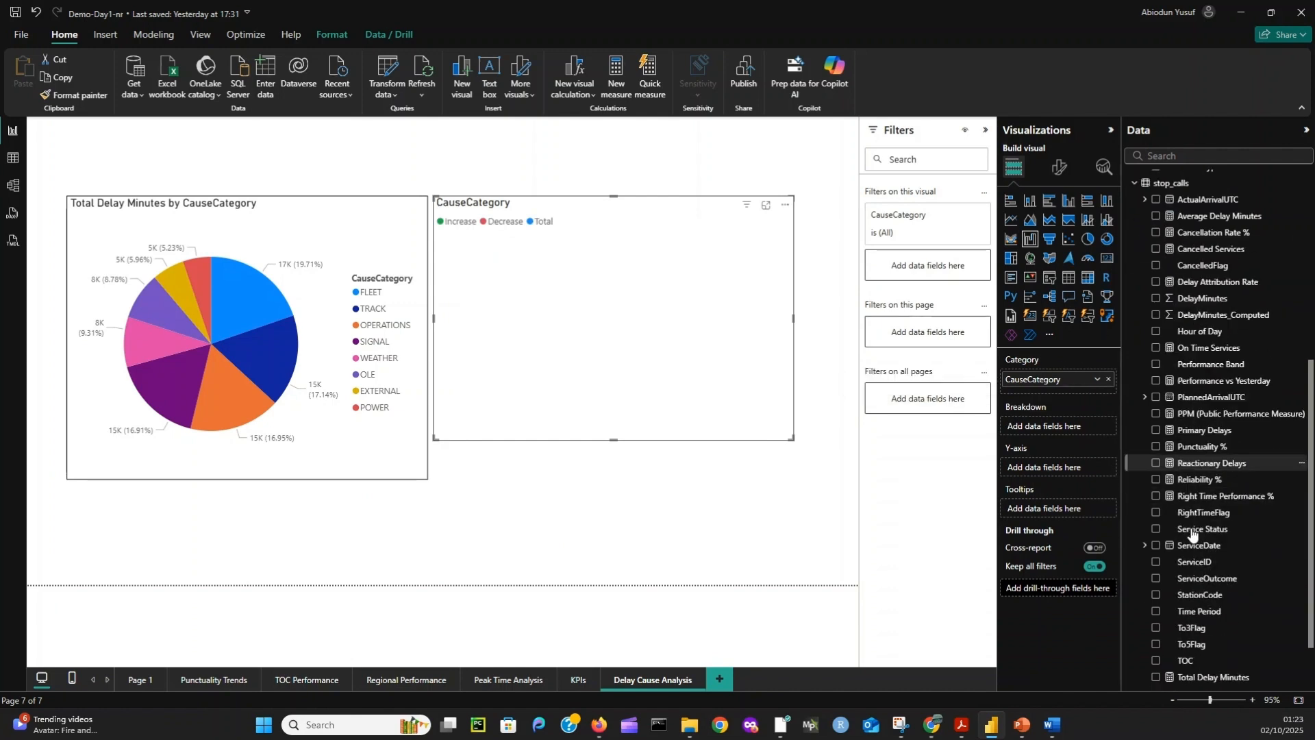
{"action": "left_click", "coordinate": [1156, 613]}
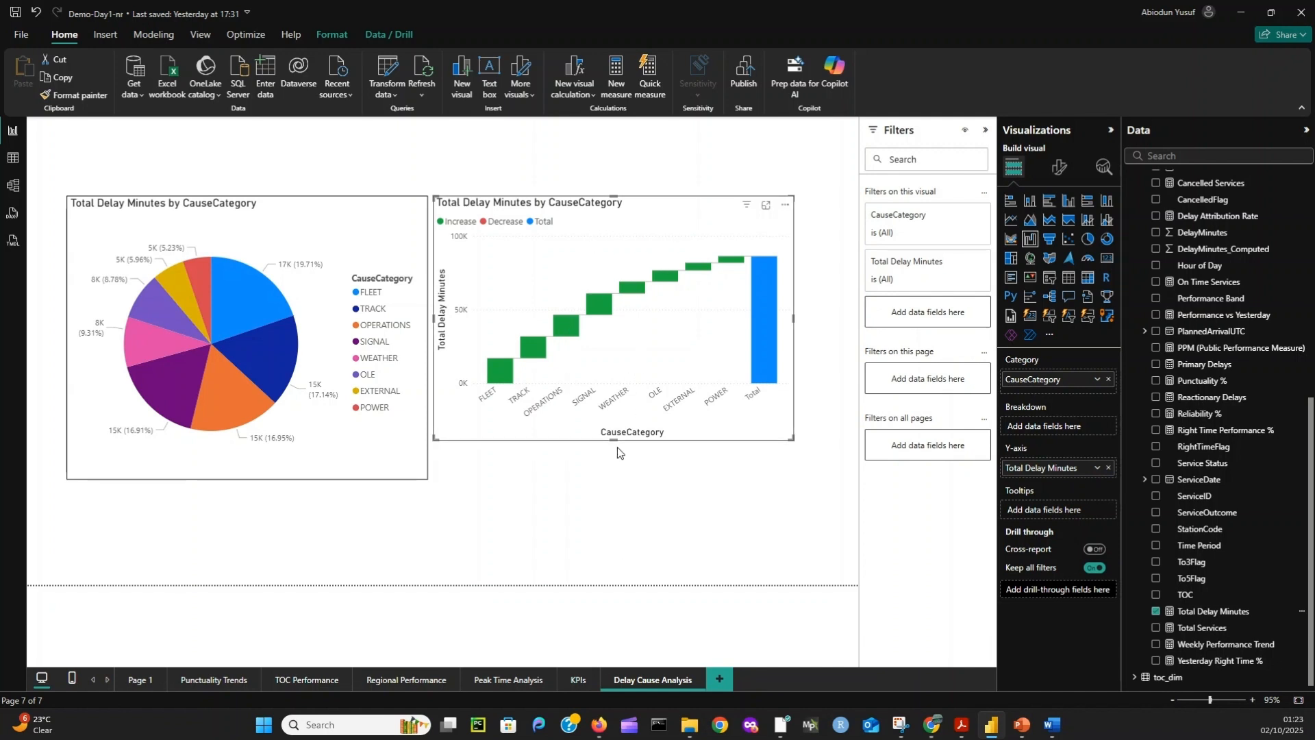
- Extend the waterfall chart down to match the pie chart's height and widen it towards the page's right edge
{"action": "left_click_drag", "start_coordinate": [615, 440], "coordinate": [616, 479]}
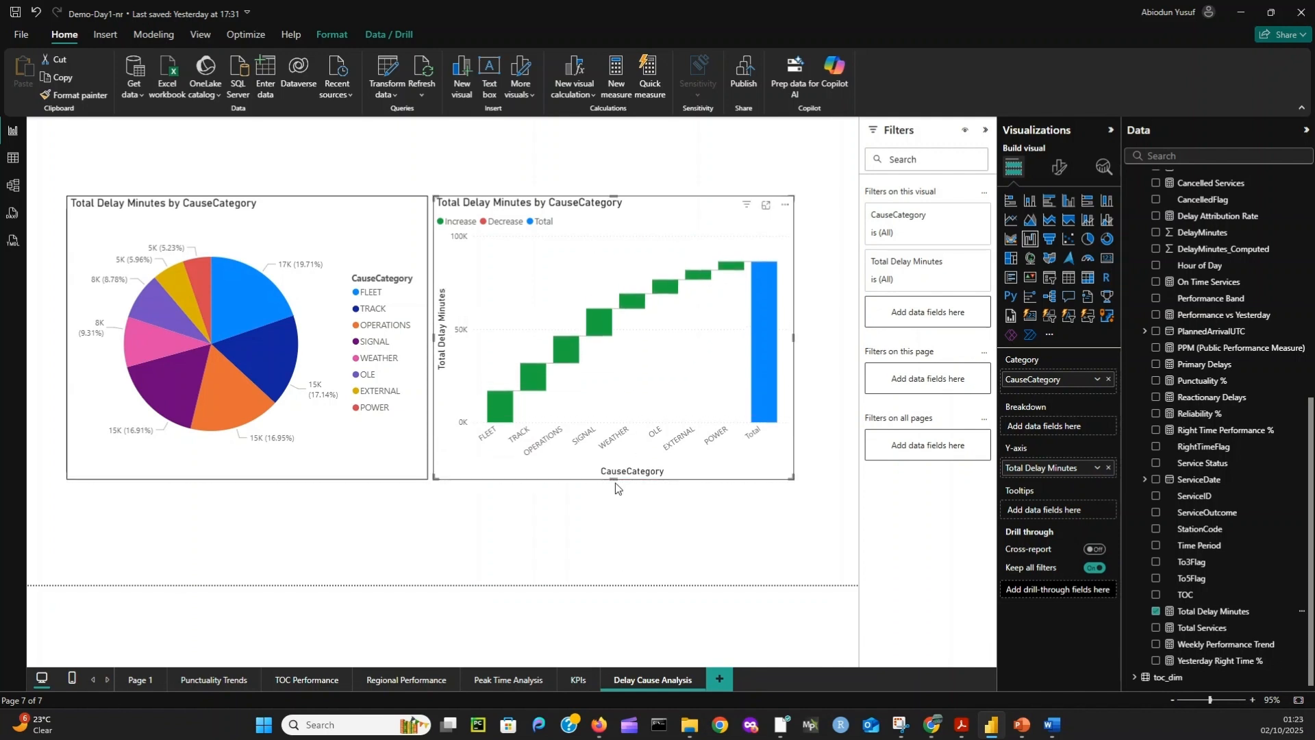
{"action": "left_click", "coordinate": [799, 340]}
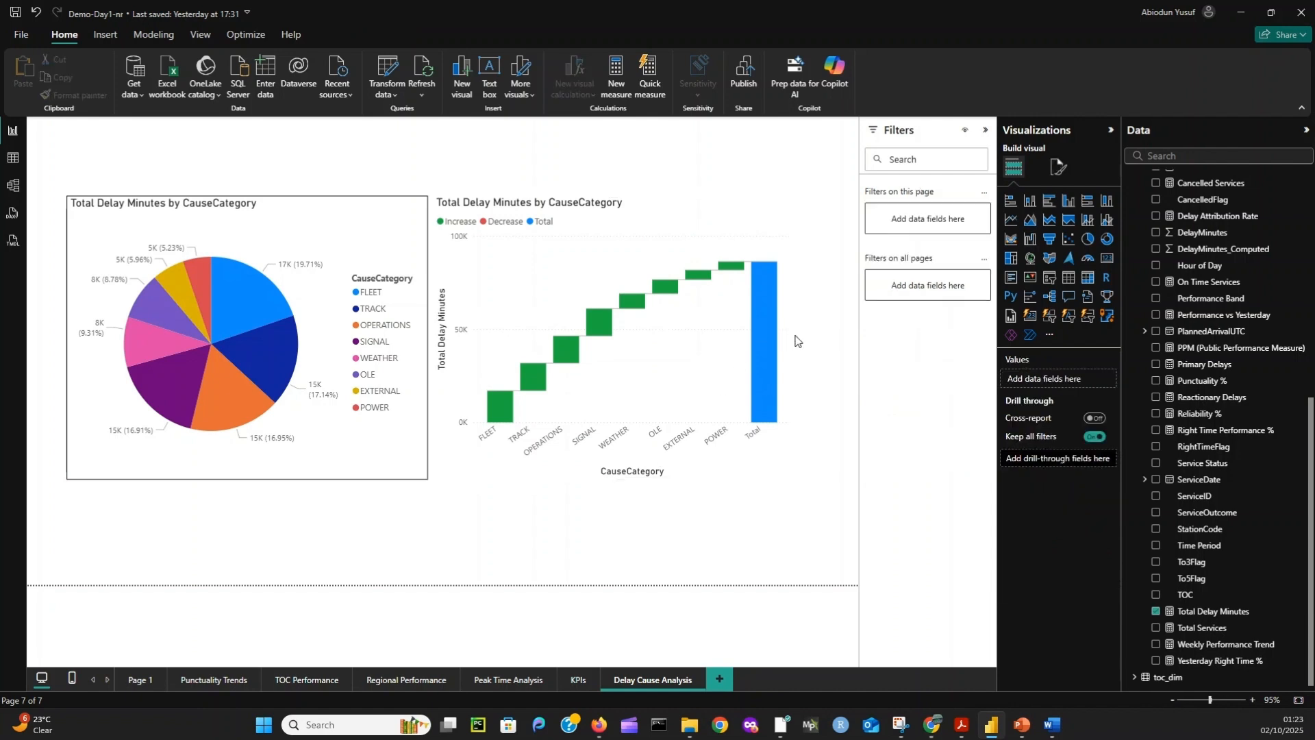
{"action": "left_click", "coordinate": [735, 345]}
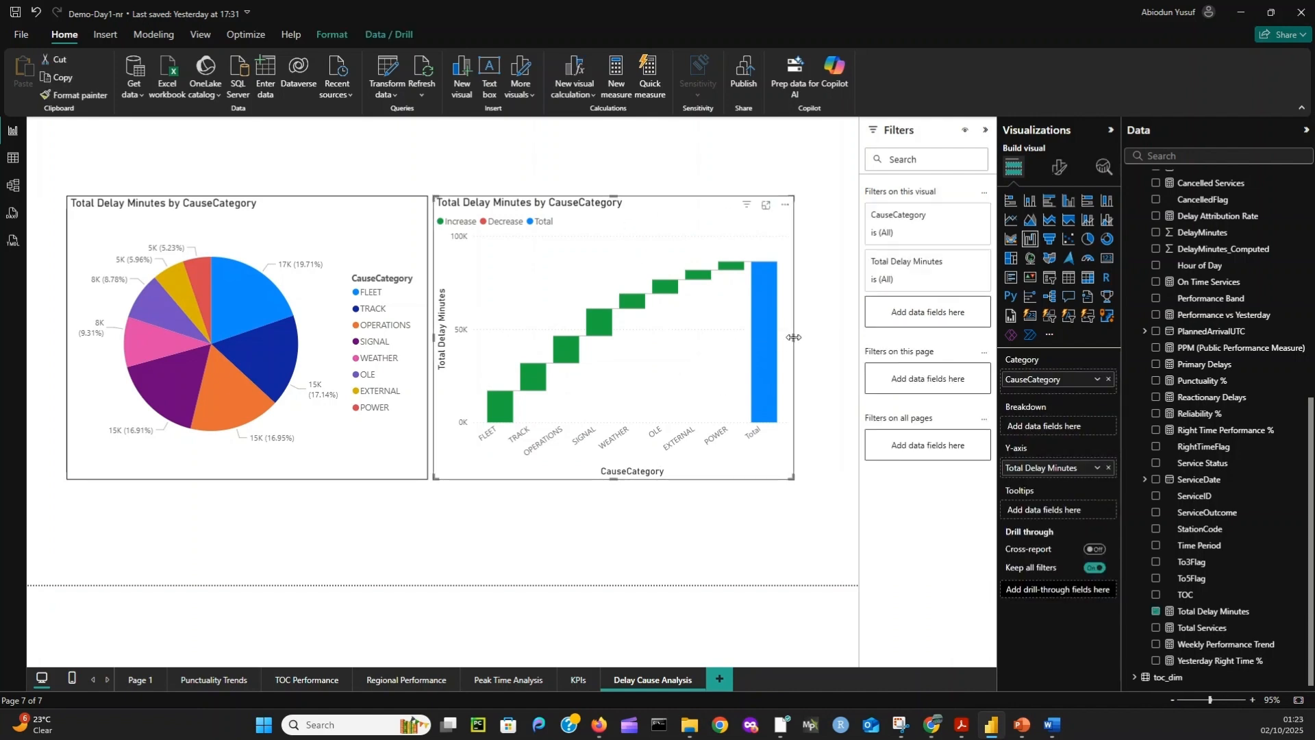
{"action": "left_click_drag", "start_coordinate": [794, 339], "coordinate": [831, 347]}
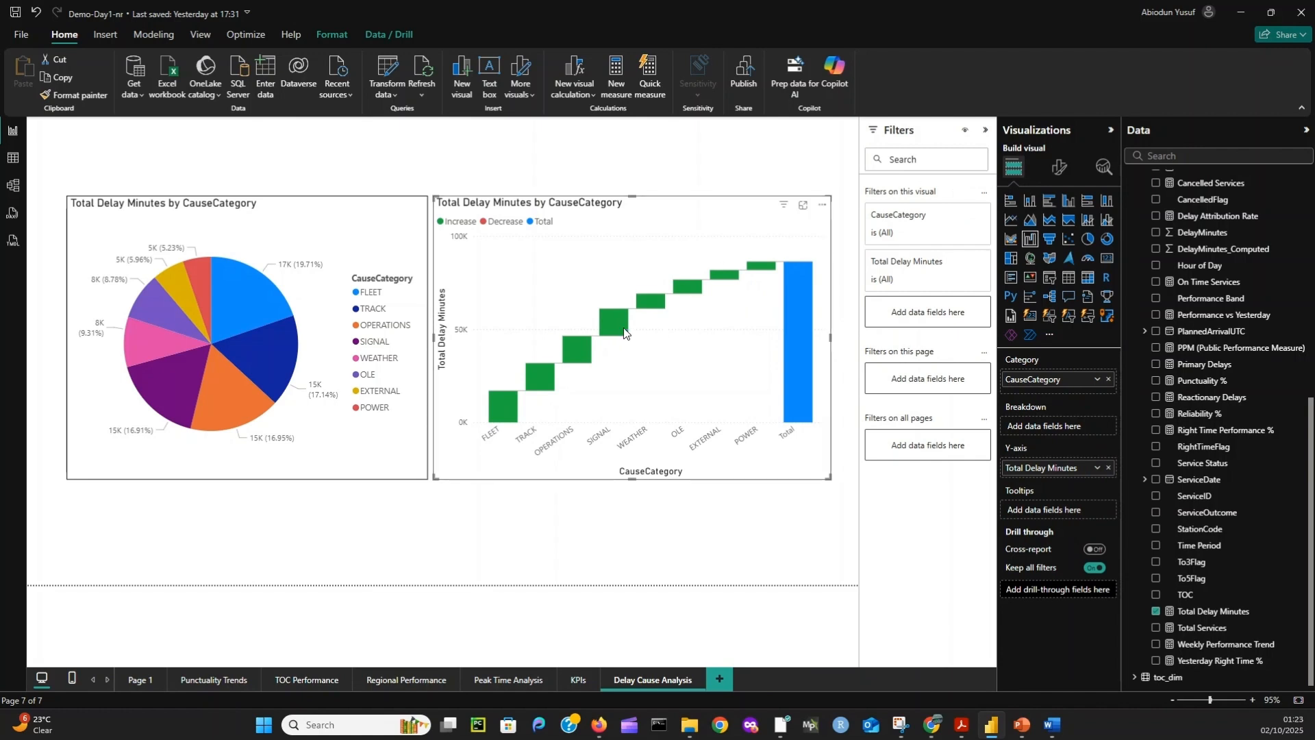
- Check cross-highlighting between the charts by selecting and clearing the SIGNAL and FLEET bars in the waterfall chart
{"action": "mouse_move", "coordinate": [616, 328]}
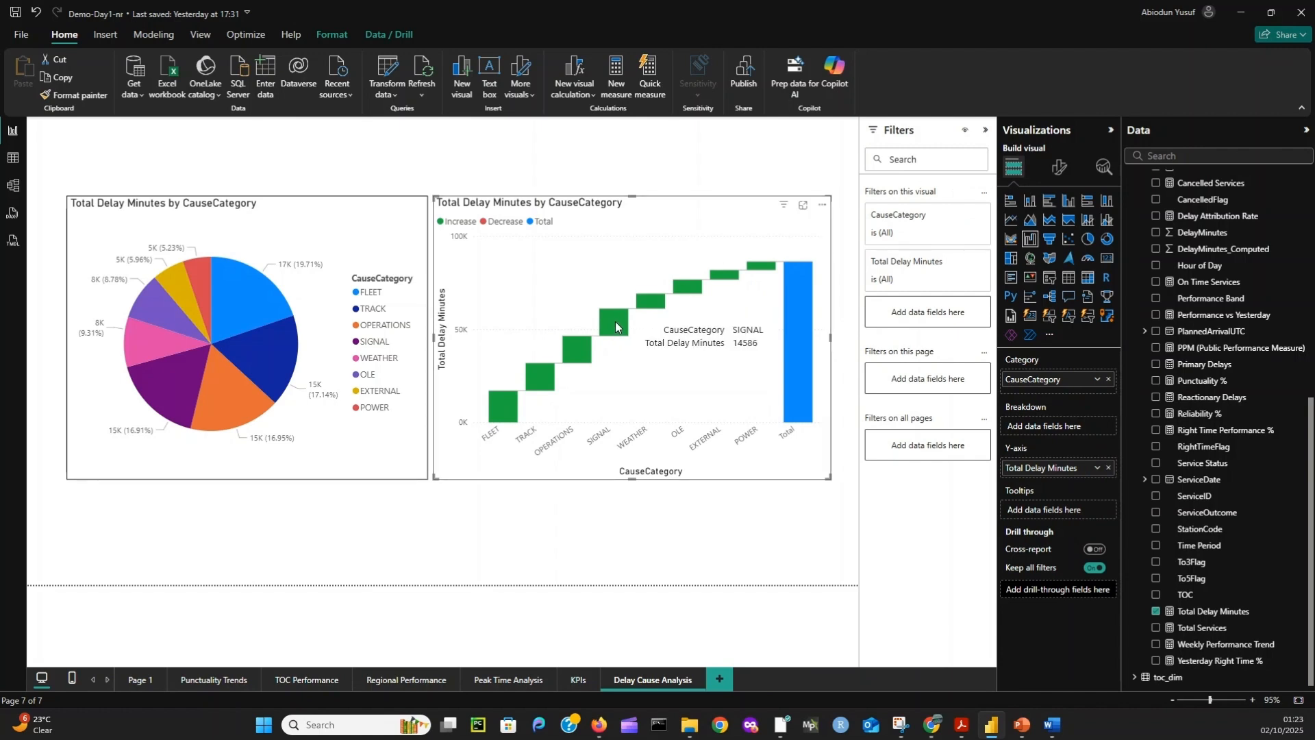
{"action": "left_click", "coordinate": [616, 327]}
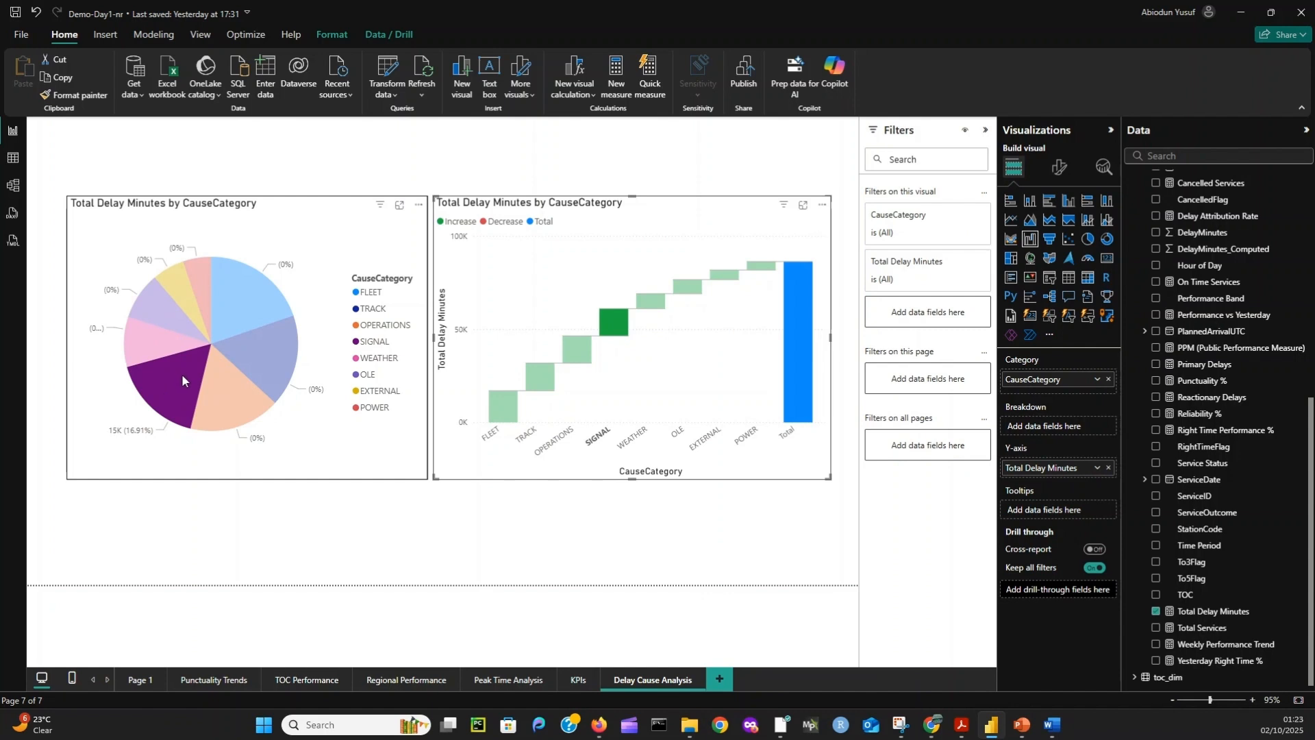
{"action": "left_click", "coordinate": [610, 324]}
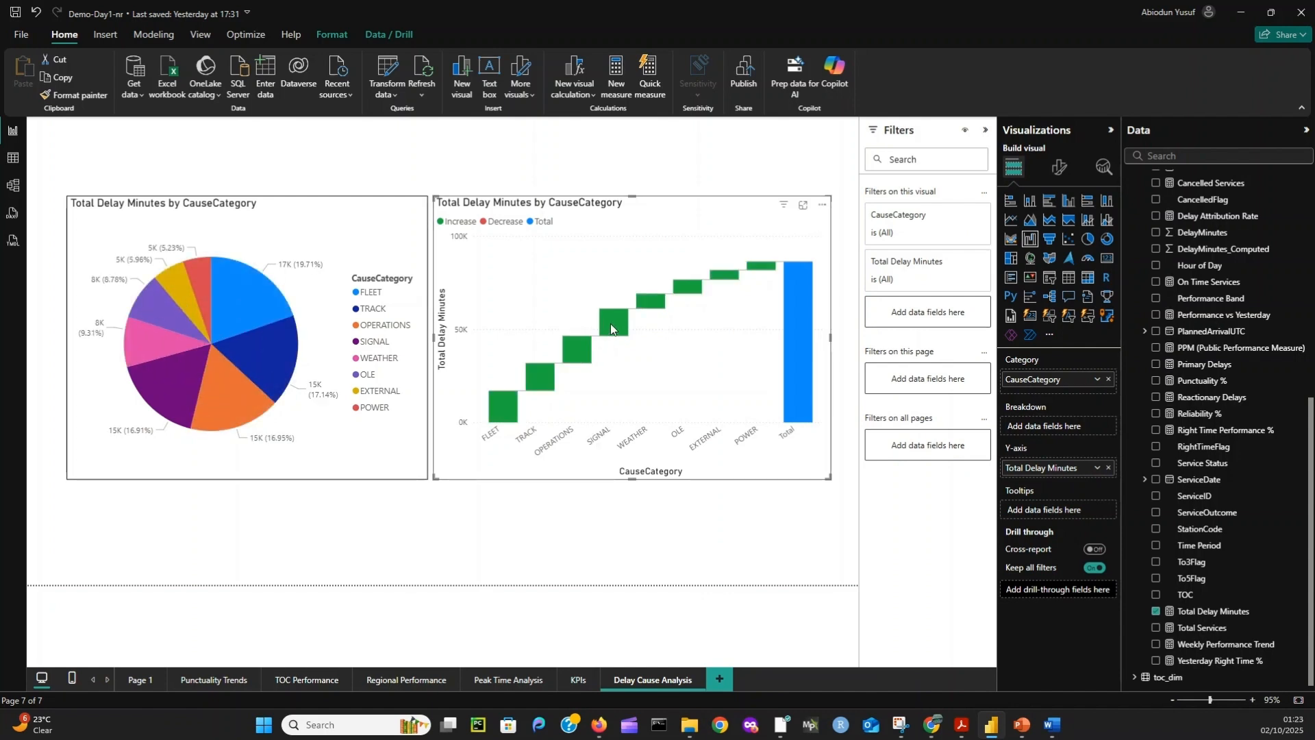
{"action": "left_click", "coordinate": [497, 409]}
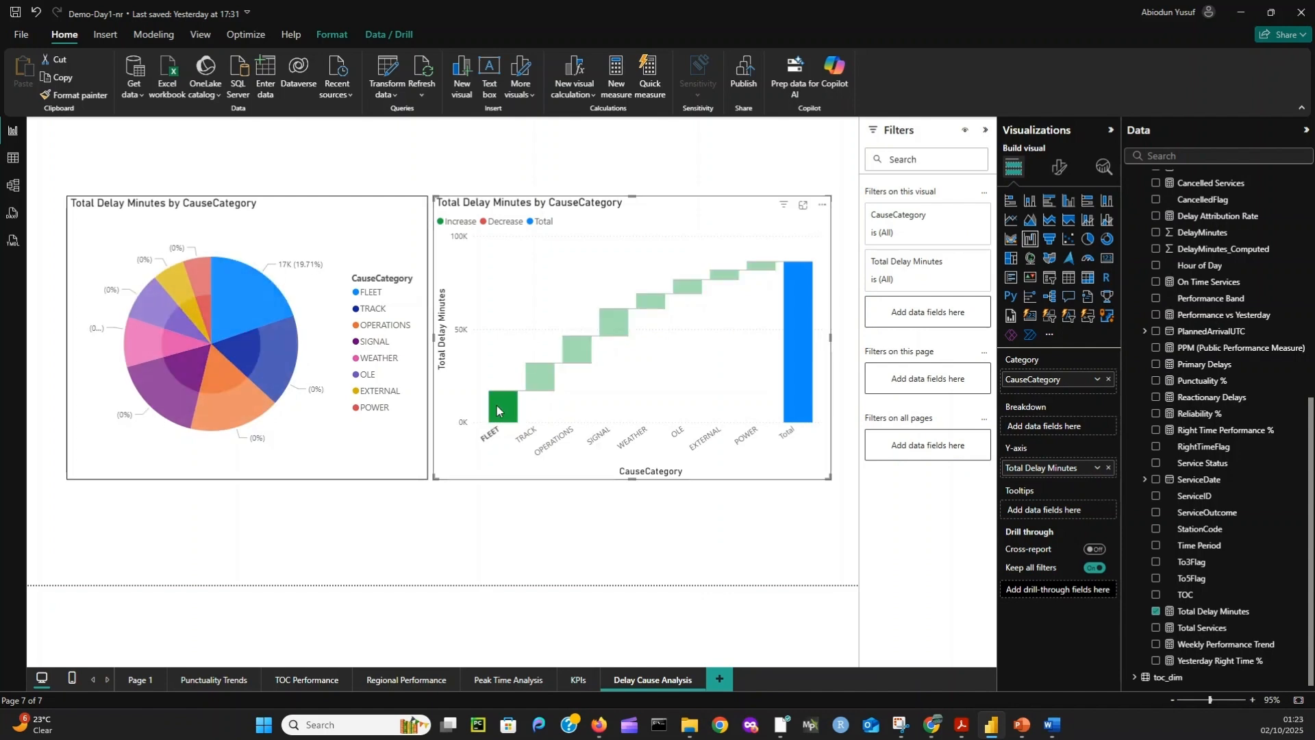
{"action": "left_click", "coordinate": [496, 409]}
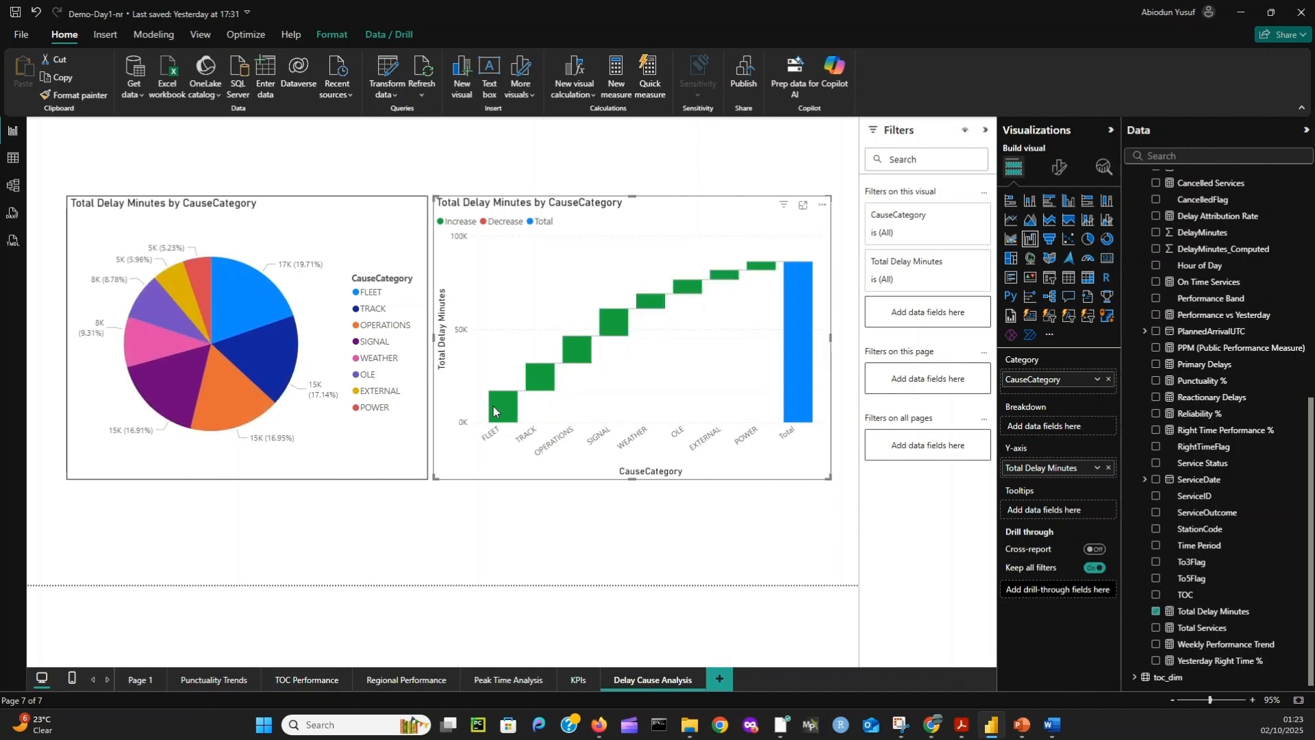
- Move the pie and waterfall charts higher on the page and shorten both equally to free space below them
{"action": "left_click", "coordinate": [289, 199]}
{"action": "left_click_drag", "start_coordinate": [290, 204], "coordinate": [289, 182]}
{"action": "left_click", "coordinate": [548, 252]}
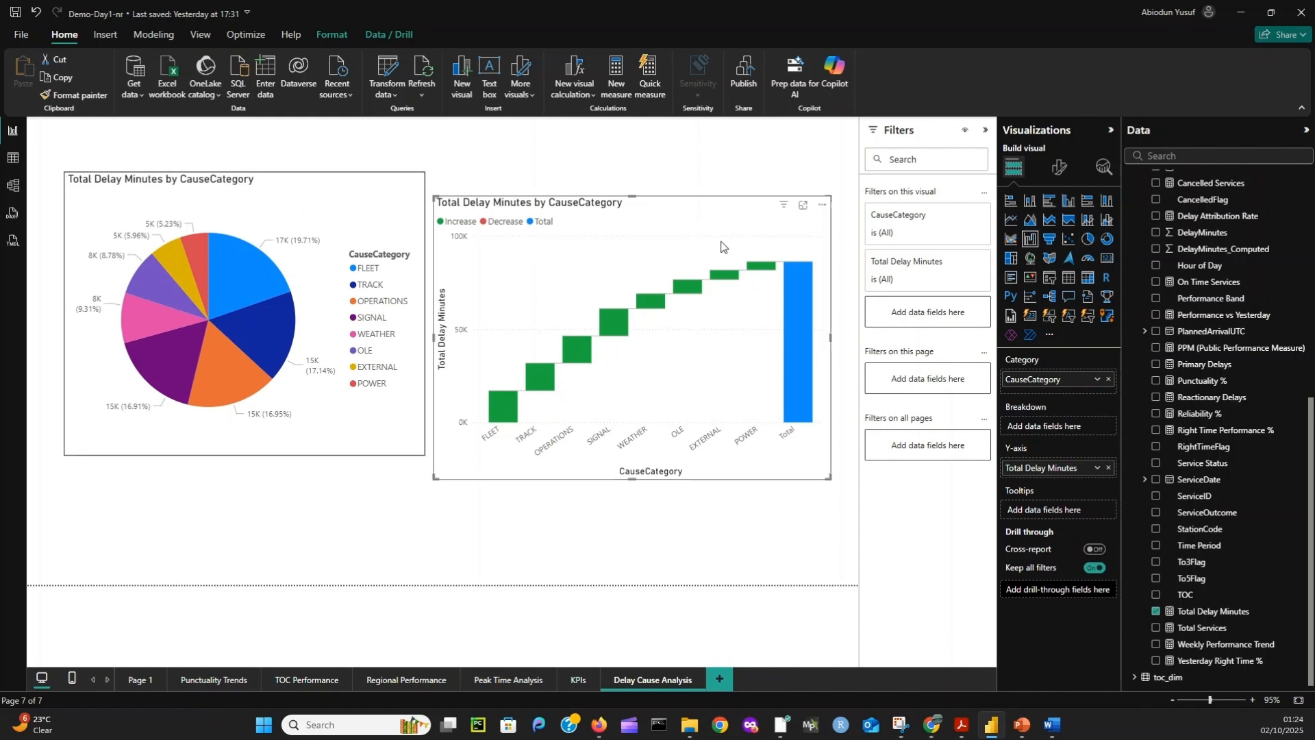
{"action": "left_click_drag", "start_coordinate": [709, 219], "coordinate": [707, 195]}
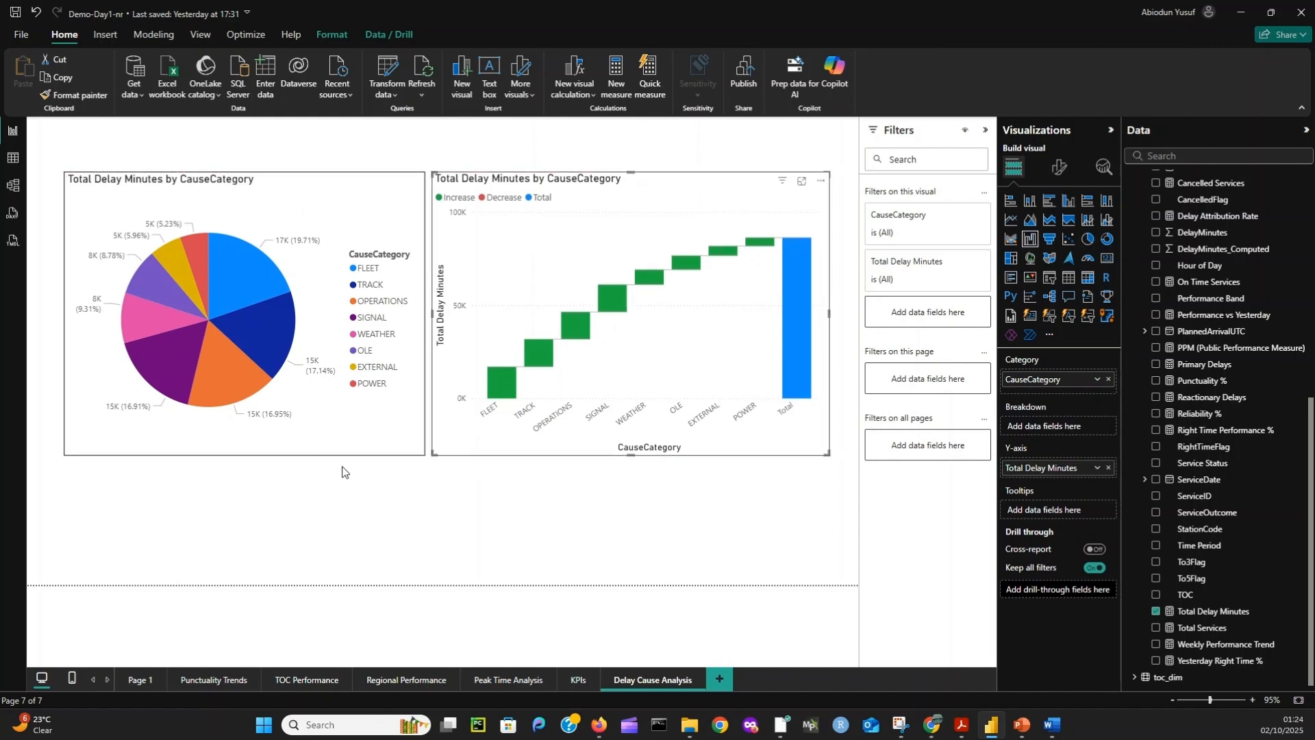
{"action": "left_click", "coordinate": [167, 452]}
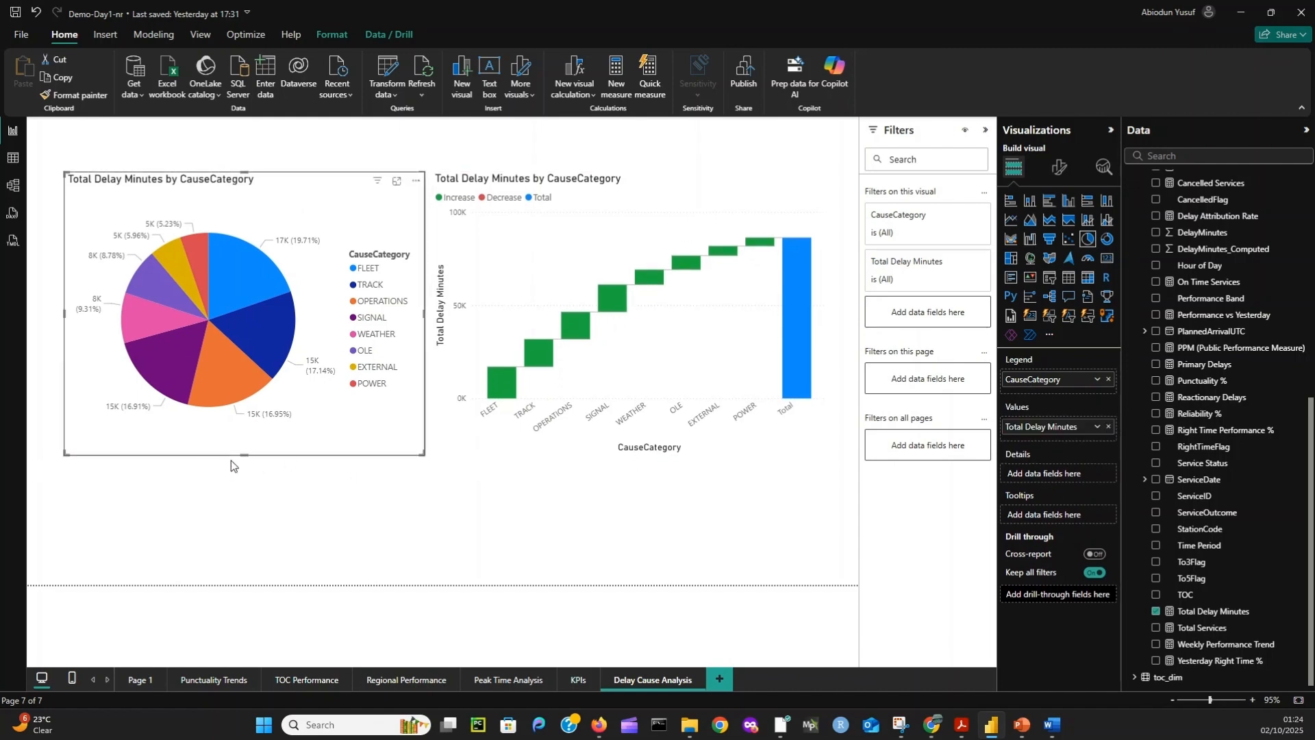
{"action": "left_click_drag", "start_coordinate": [244, 453], "coordinate": [243, 394]}
{"action": "left_click", "coordinate": [632, 449]}
{"action": "left_click_drag", "start_coordinate": [630, 453], "coordinate": [635, 394]}
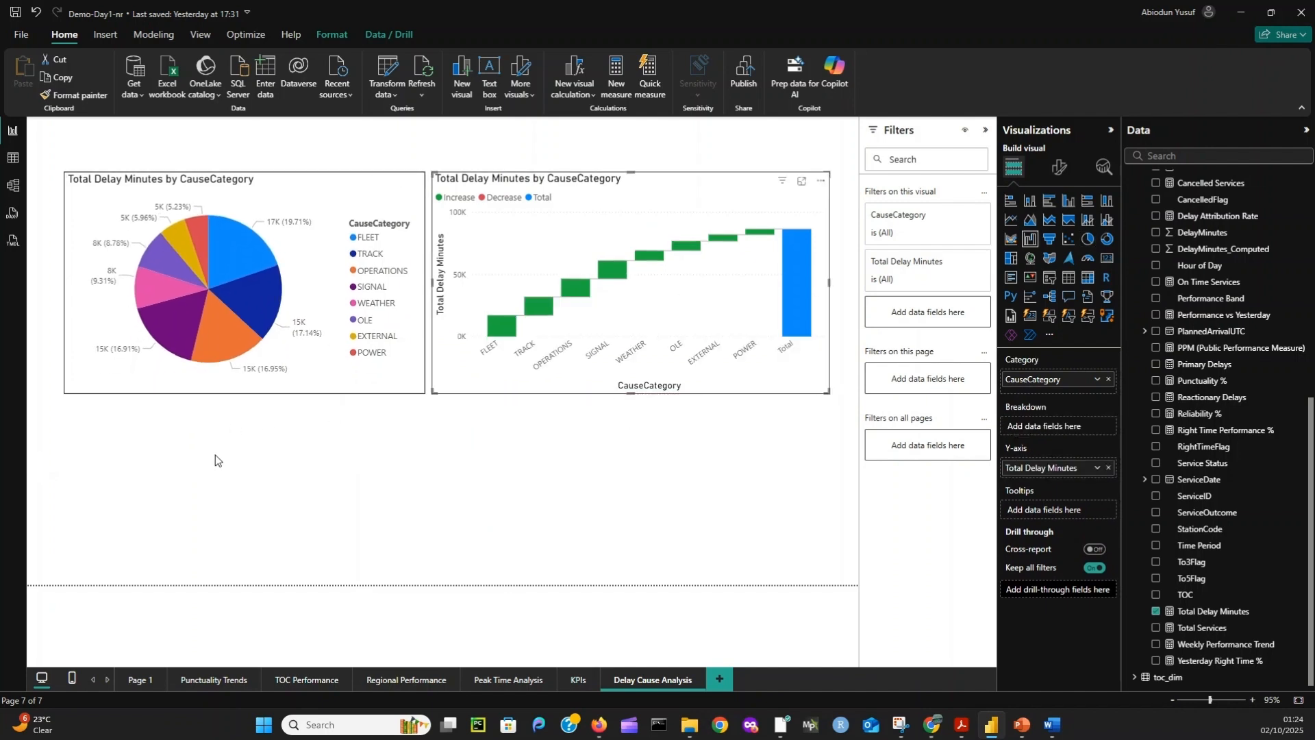
- Add a matrix below the two charts with date_dim_full DayOfWeek as its rows
{"action": "left_click", "coordinate": [272, 470]}
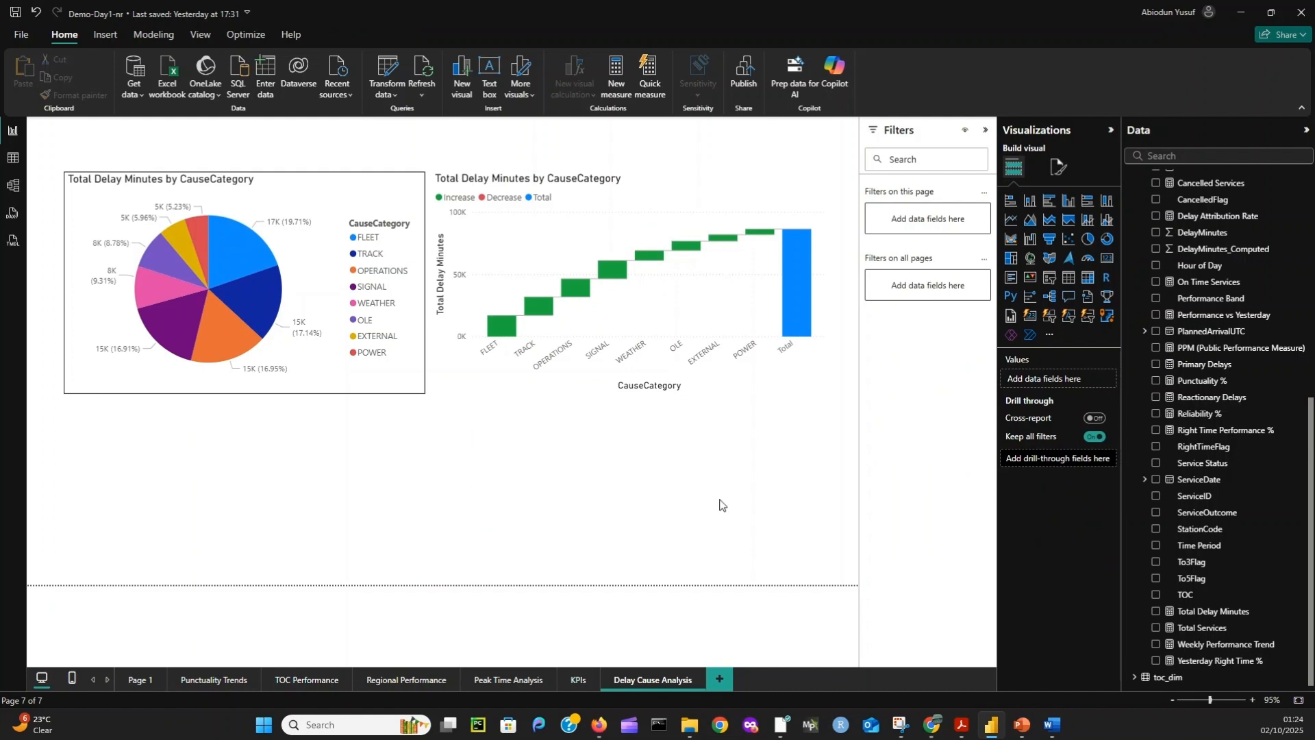
{"action": "left_click", "coordinate": [1088, 278]}
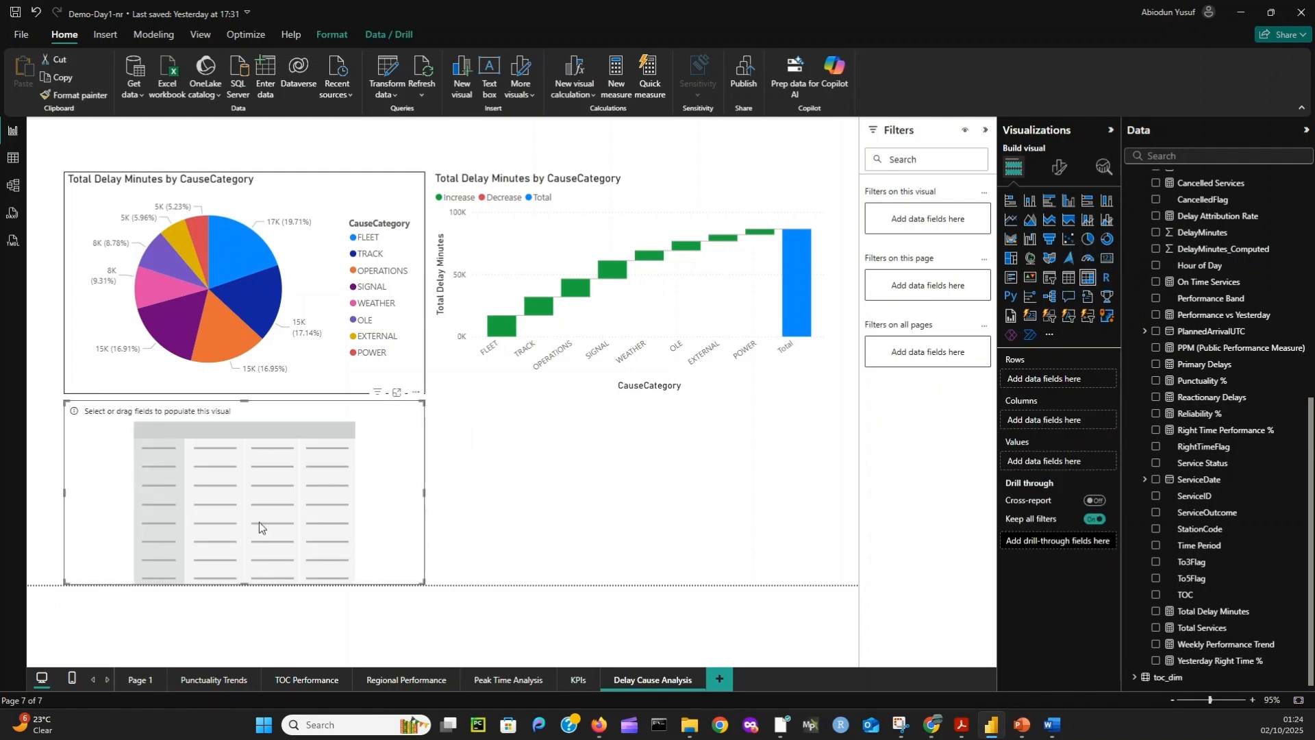
{"action": "left_click_drag", "start_coordinate": [259, 522], "coordinate": [352, 514]}
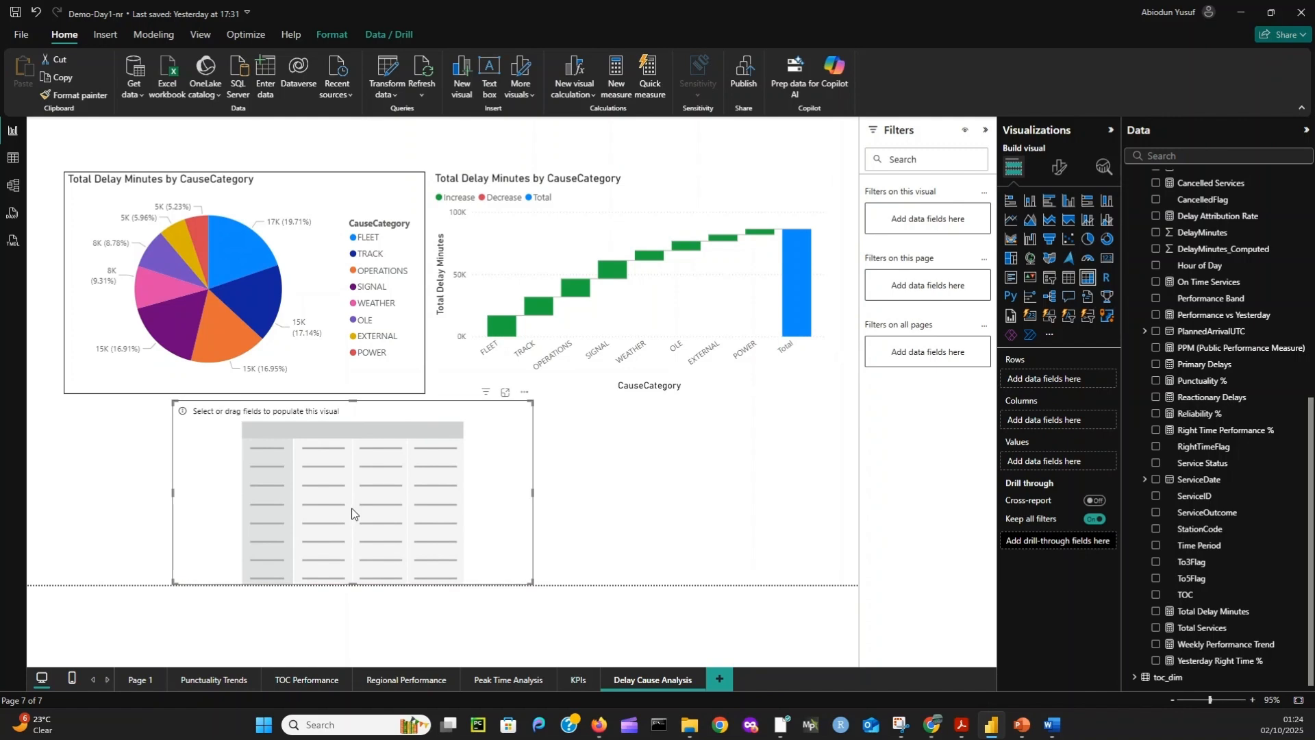
{"action": "scroll", "coordinate": [1206, 343], "scroll_direction": "up", "scroll_amount": 8}
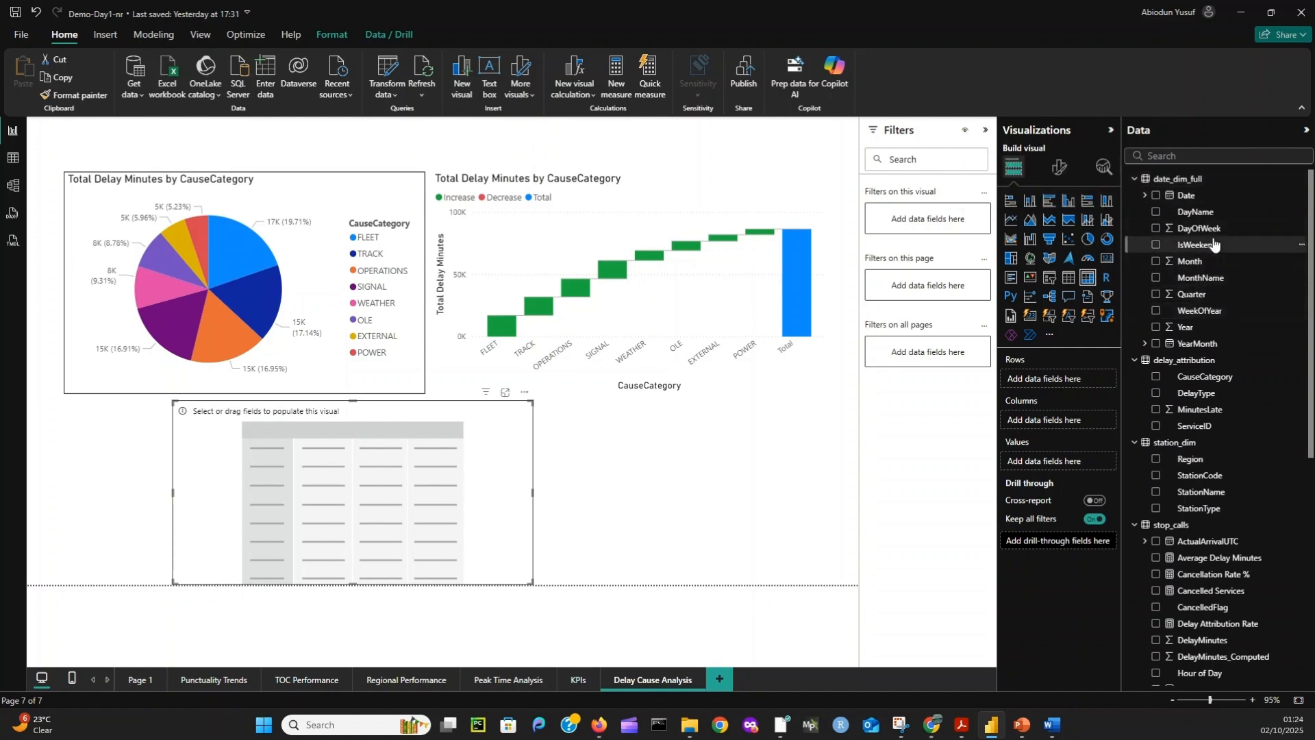
{"action": "left_click", "coordinate": [1157, 230]}
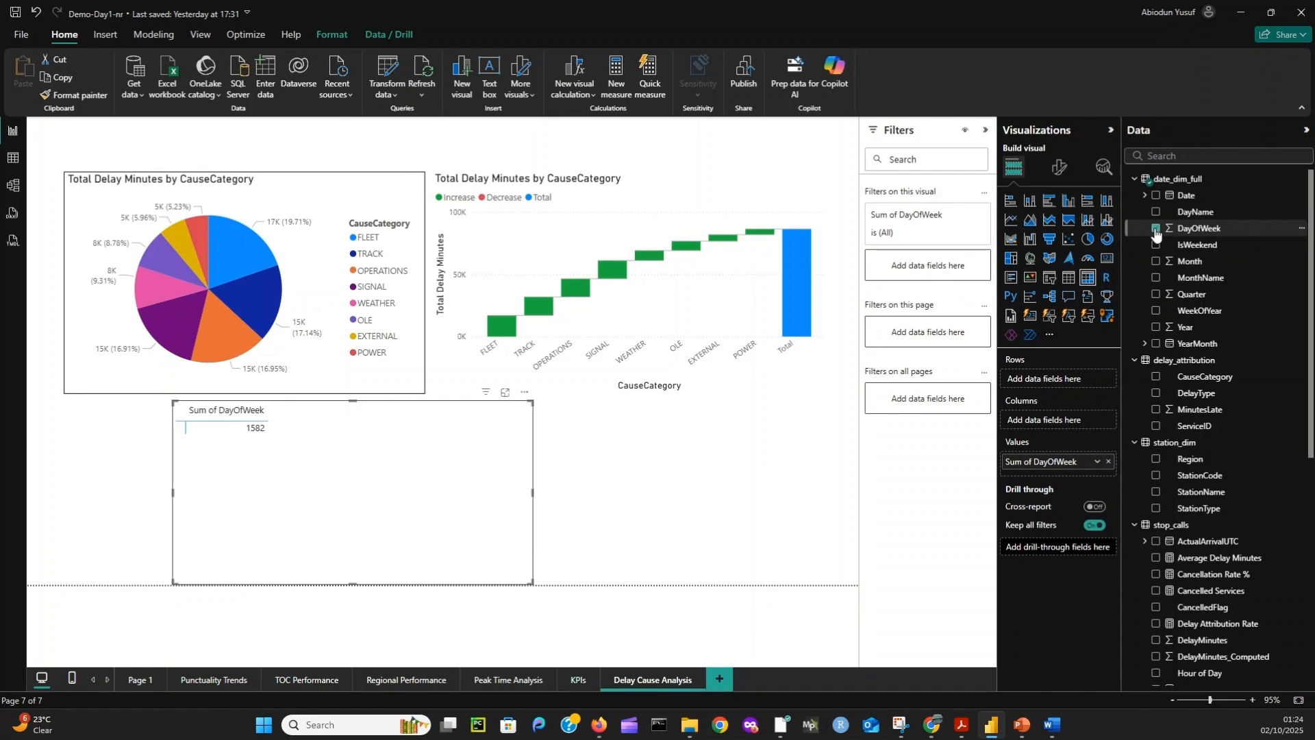
{"action": "left_click_drag", "start_coordinate": [1038, 463], "coordinate": [1035, 382]}
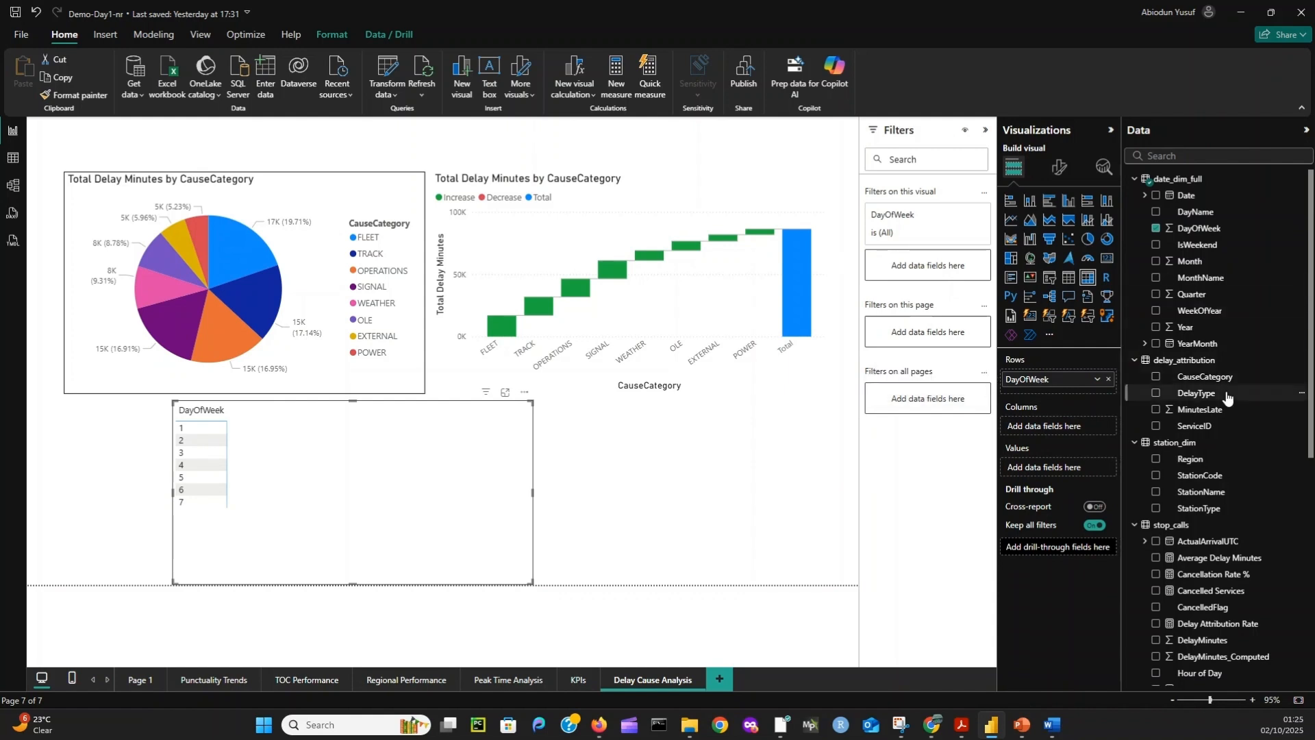
- Set delay_attribution CauseCategory as the matrix columns and expand the date_dim_full field list
{"action": "scroll", "coordinate": [1204, 474], "scroll_direction": "down", "scroll_amount": 5}
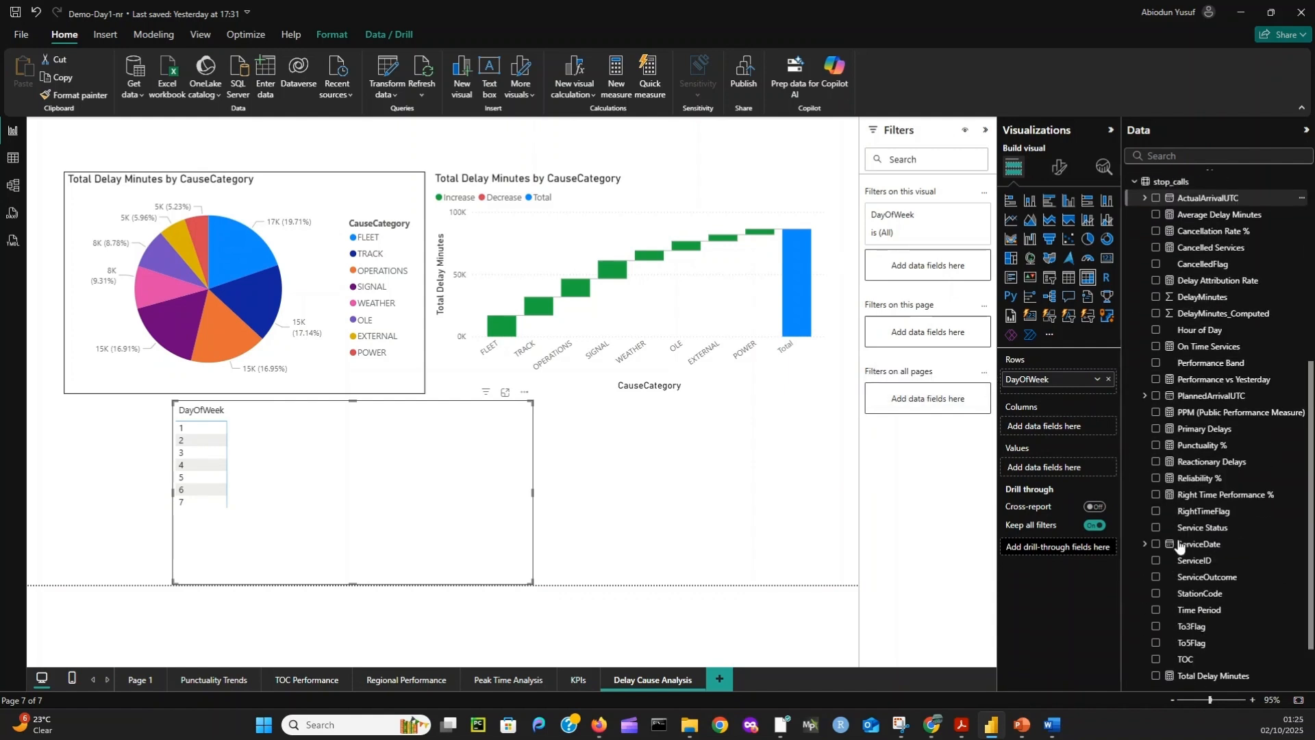
{"action": "scroll", "coordinate": [1196, 398], "scroll_direction": "up", "scroll_amount": 5}
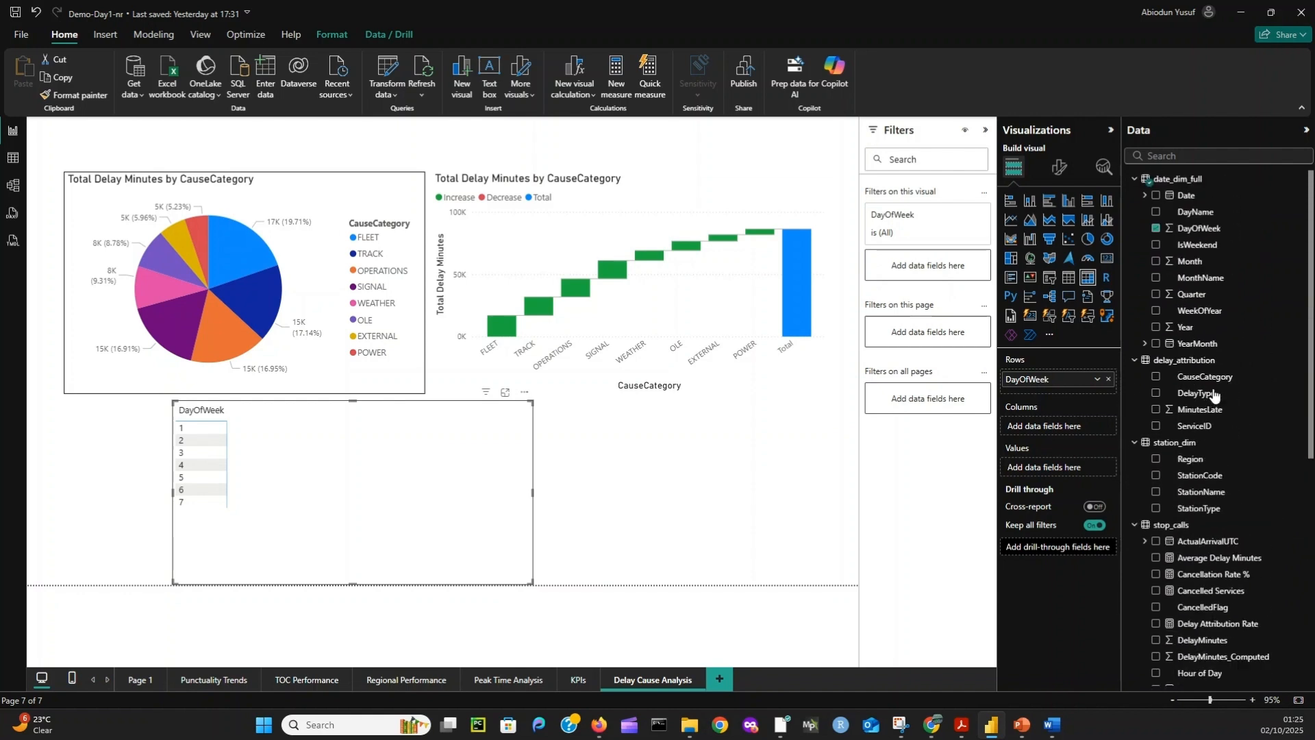
{"action": "left_click", "coordinate": [1157, 377]}
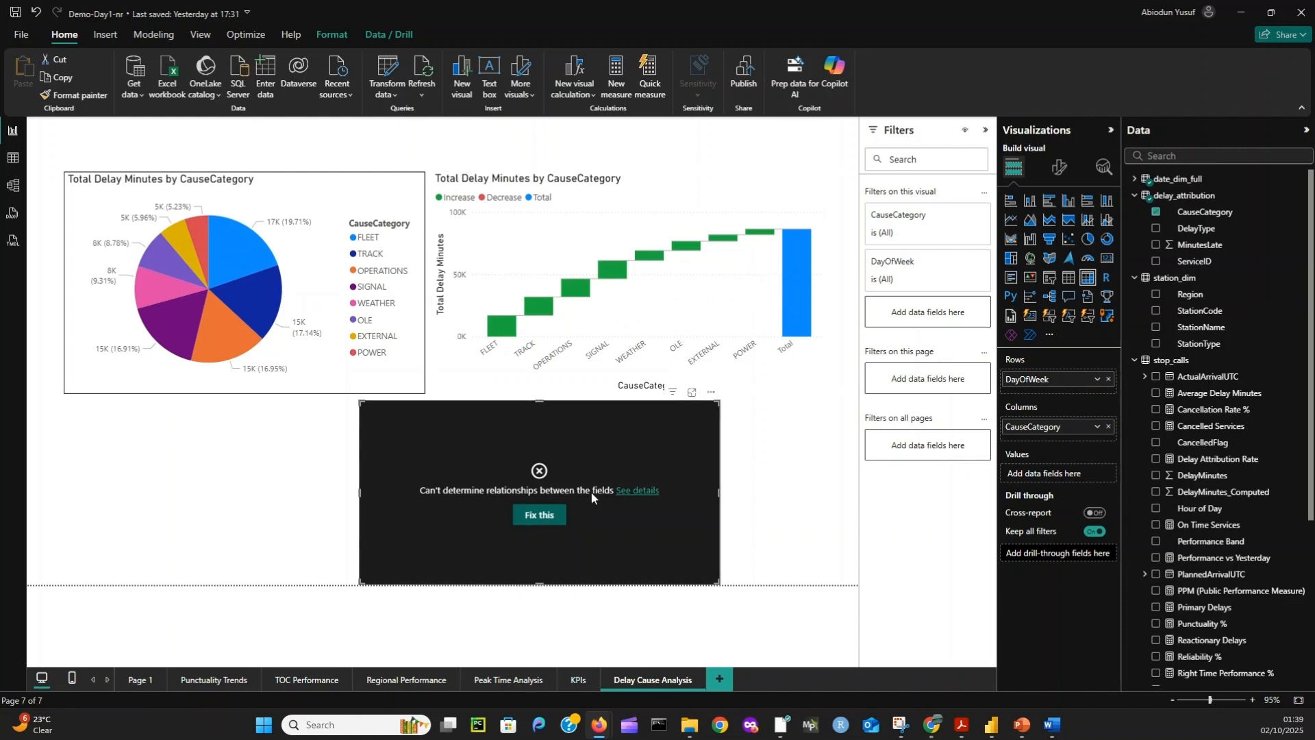
{"action": "left_click", "coordinate": [1137, 179]}
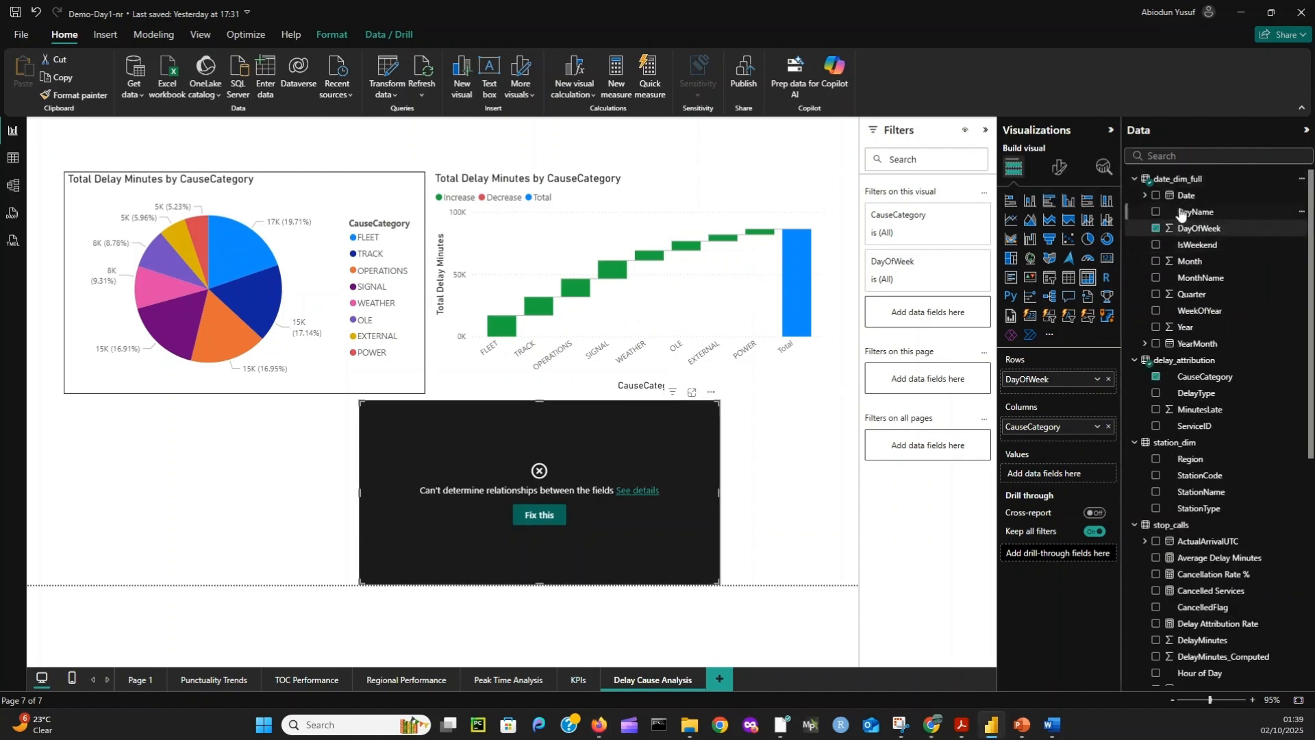
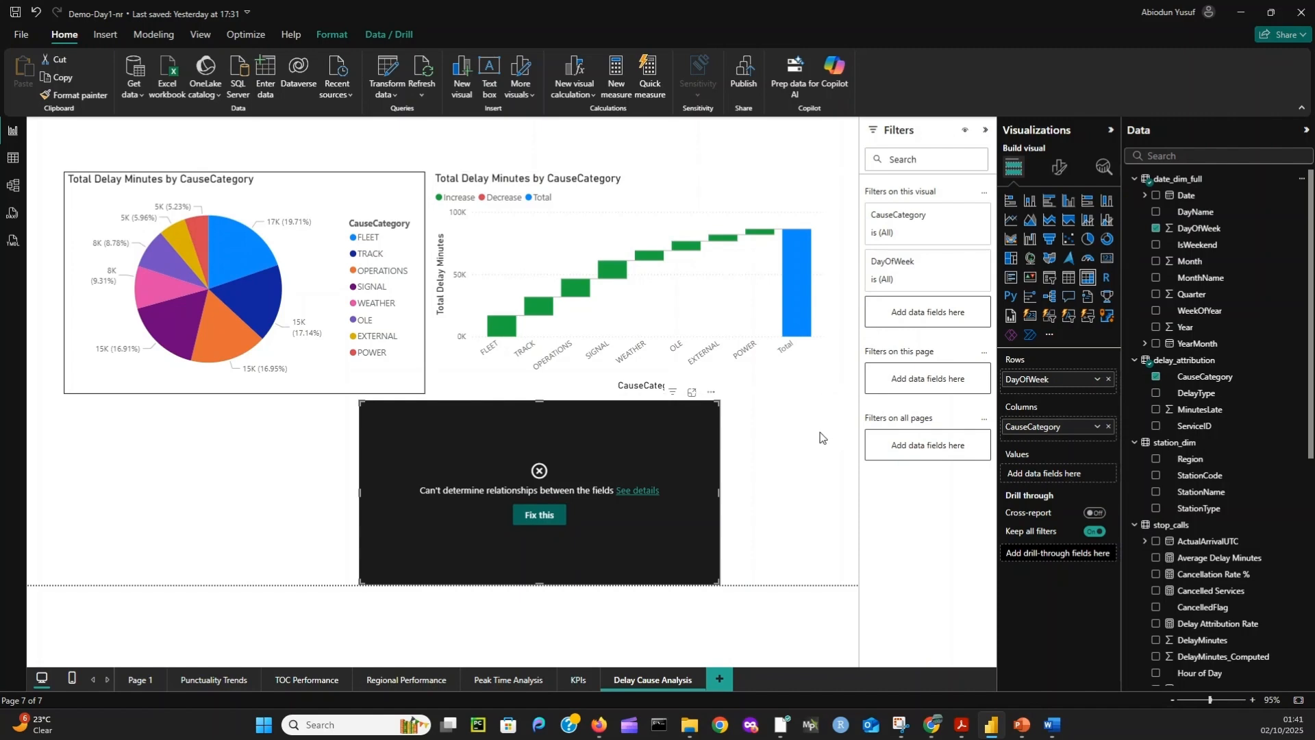
- Inspect the delay_attribution table data and the relationships between the model's tables to trace the matrix's relationship problem
{"action": "left_click", "coordinate": [12, 157]}
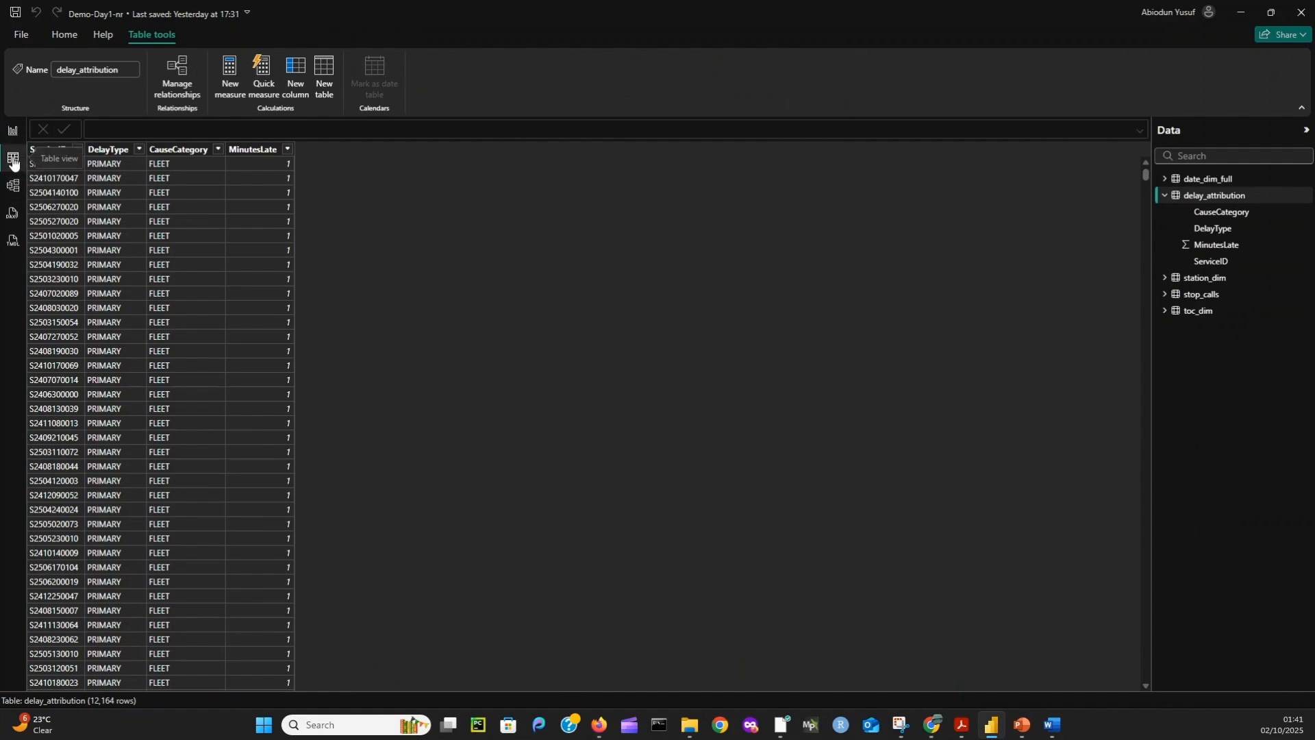
{"action": "left_click", "coordinate": [12, 130]}
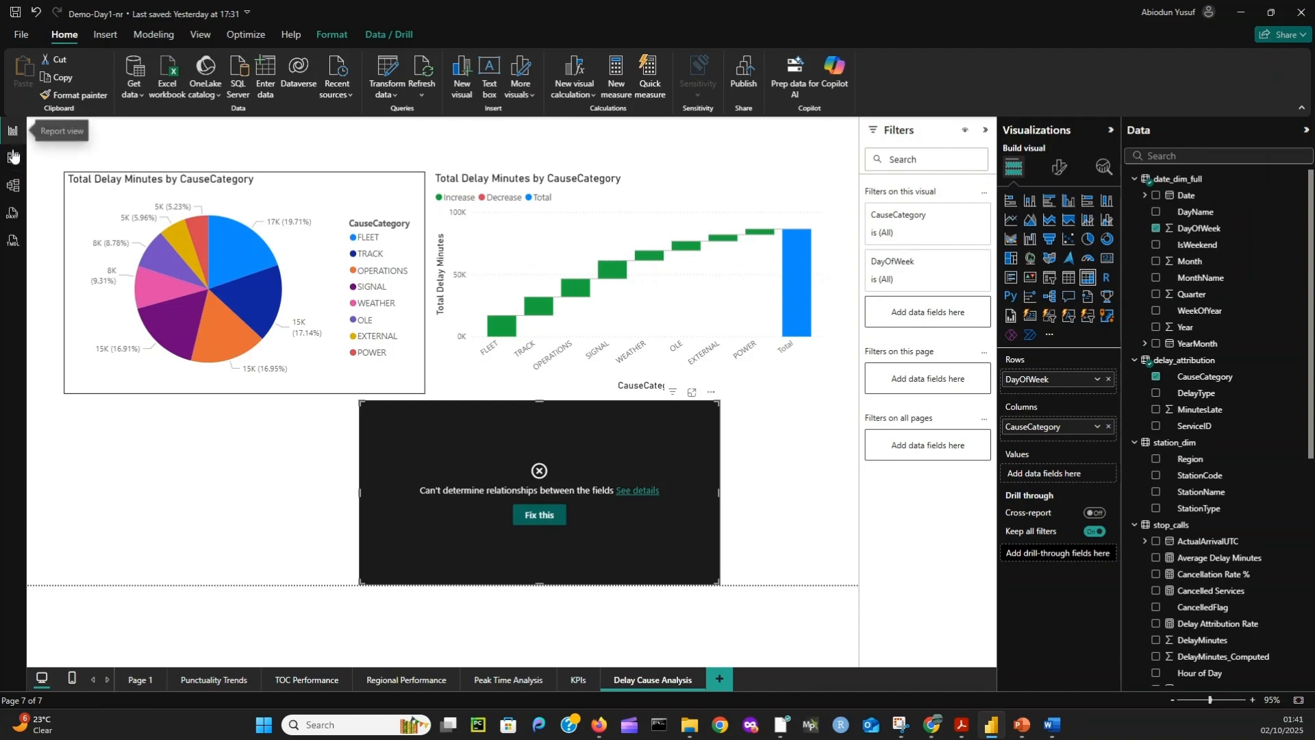
{"action": "left_click", "coordinate": [12, 158]}
{"action": "left_click", "coordinate": [11, 186]}
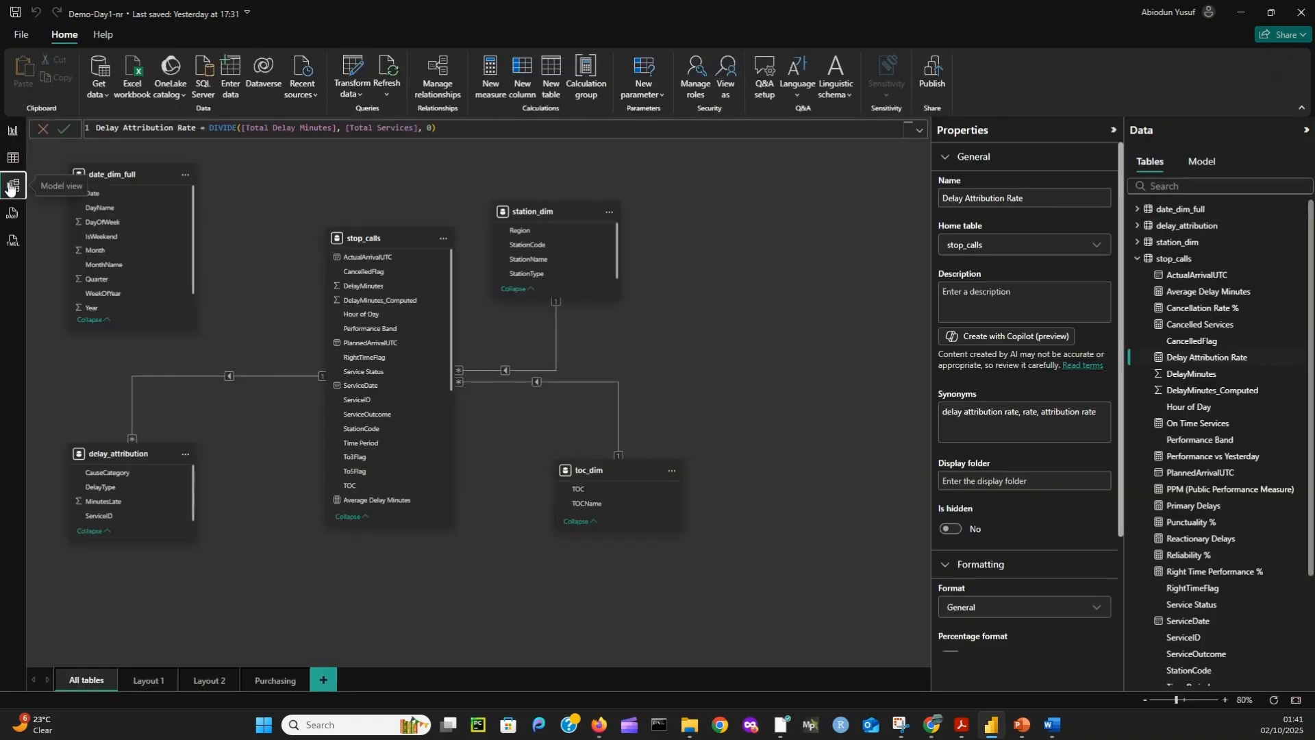
{"action": "left_click", "coordinate": [13, 158]}
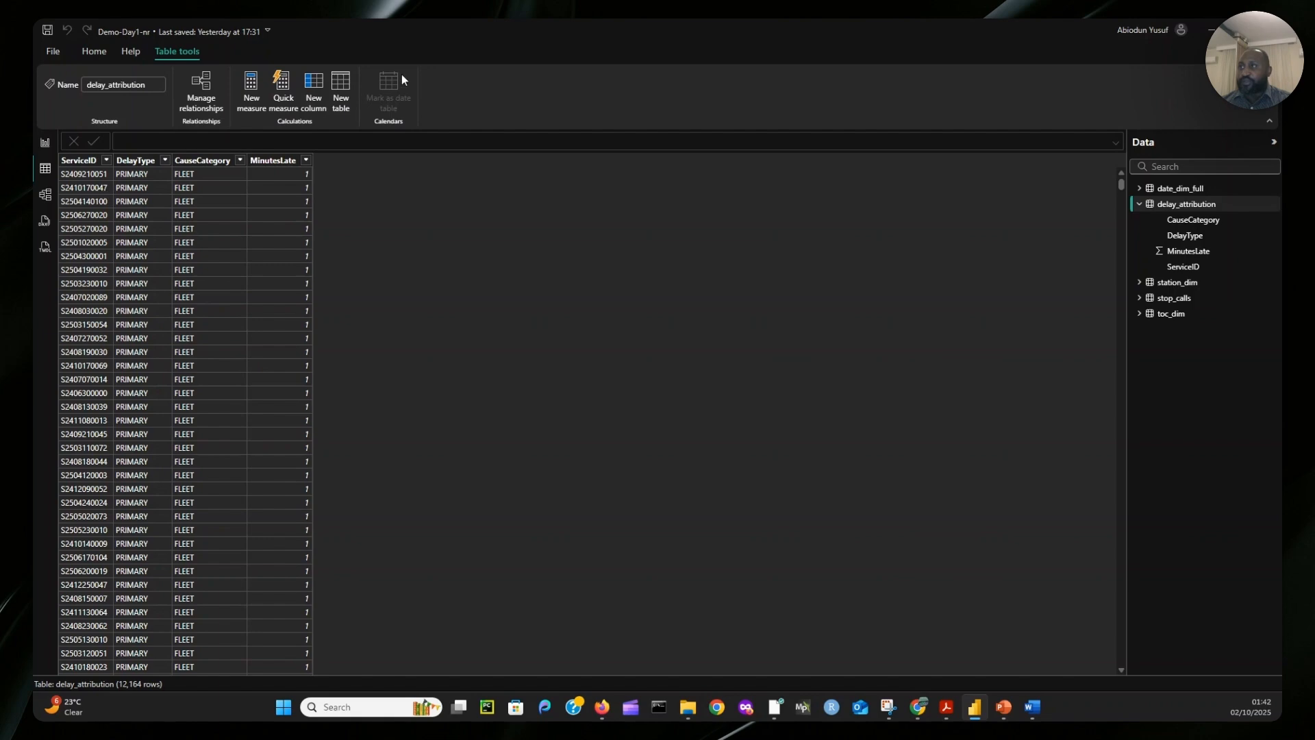
{"action": "left_click", "coordinate": [45, 194]}
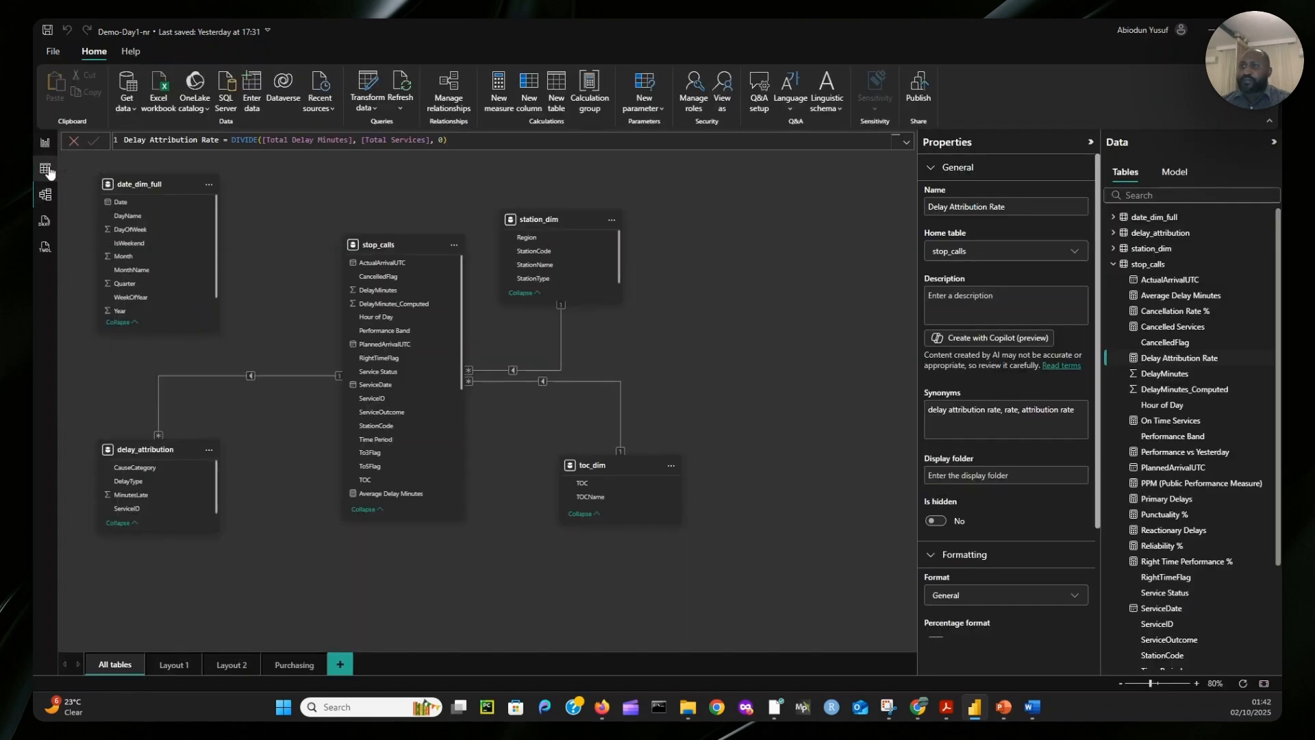
- Start a new calculated table named service_dim in table view, with ADDCOLUMNS( opened on its own line of the formula
{"action": "left_click", "coordinate": [45, 168]}
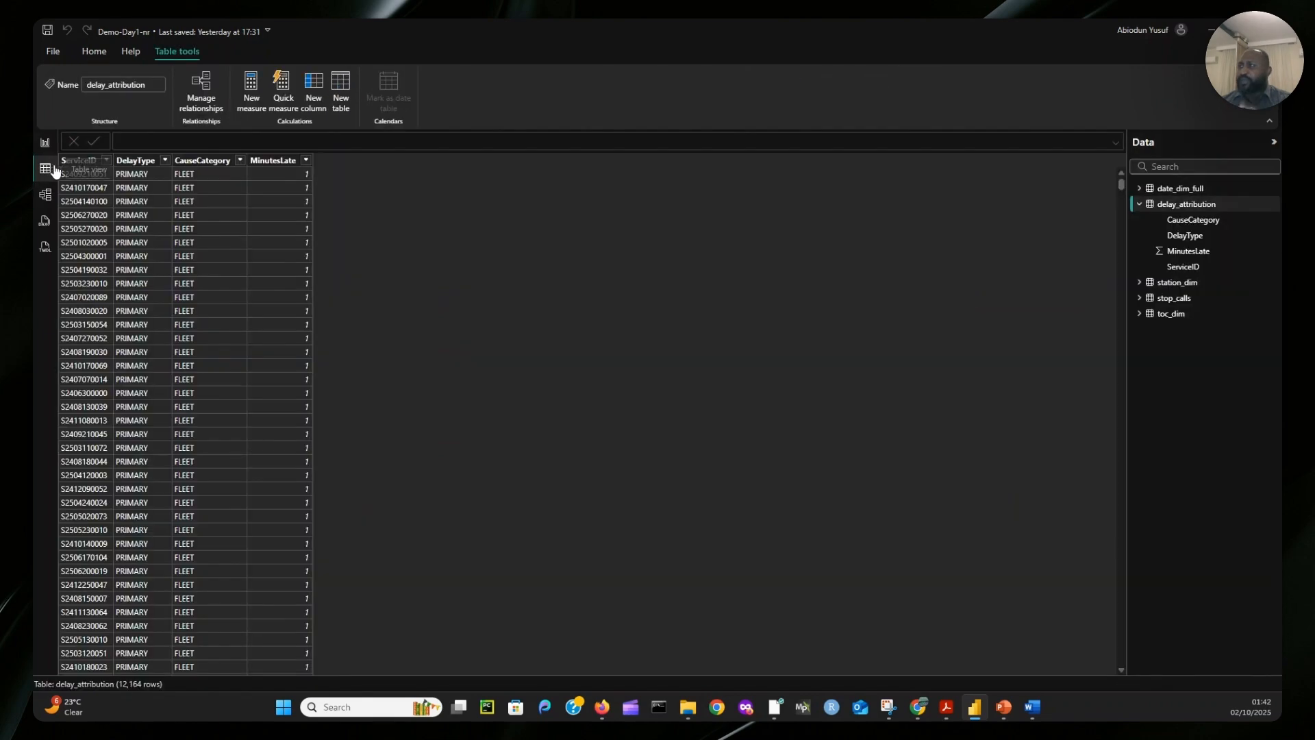
{"action": "left_click", "coordinate": [339, 98]}
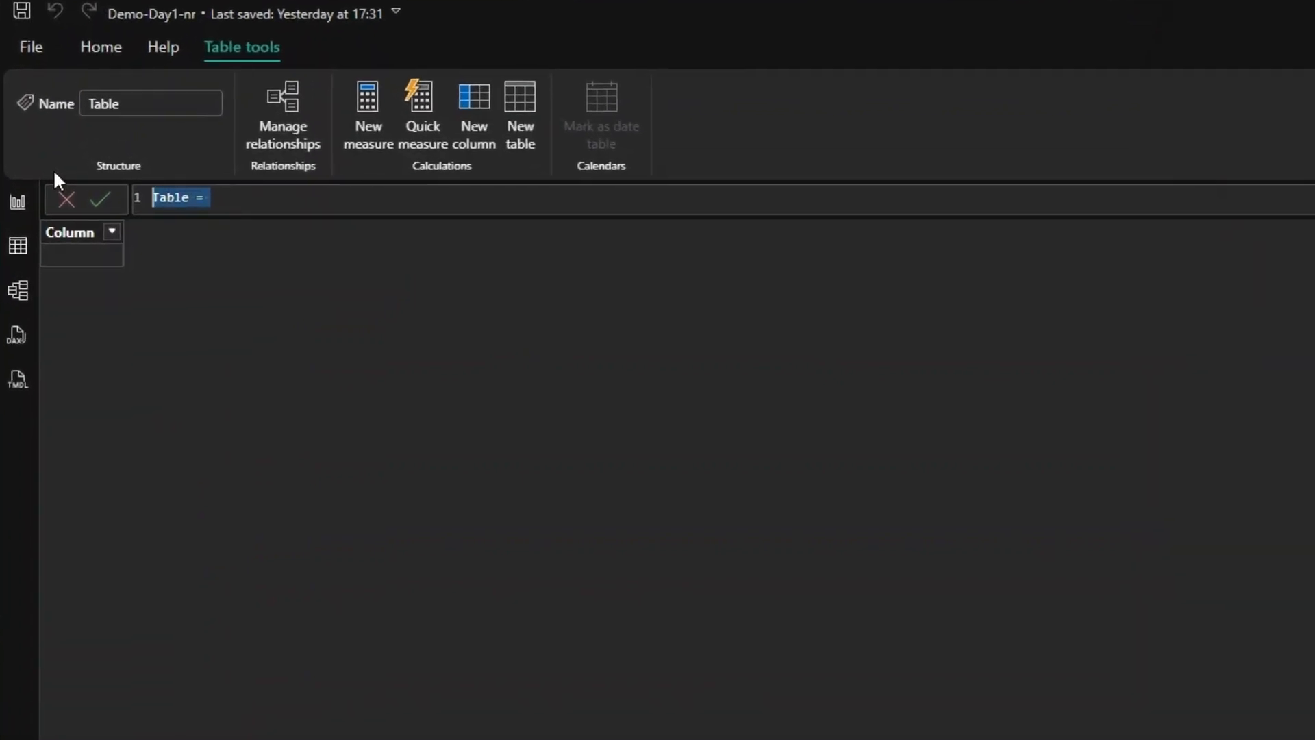
{"action": "type", "text": "ser"}
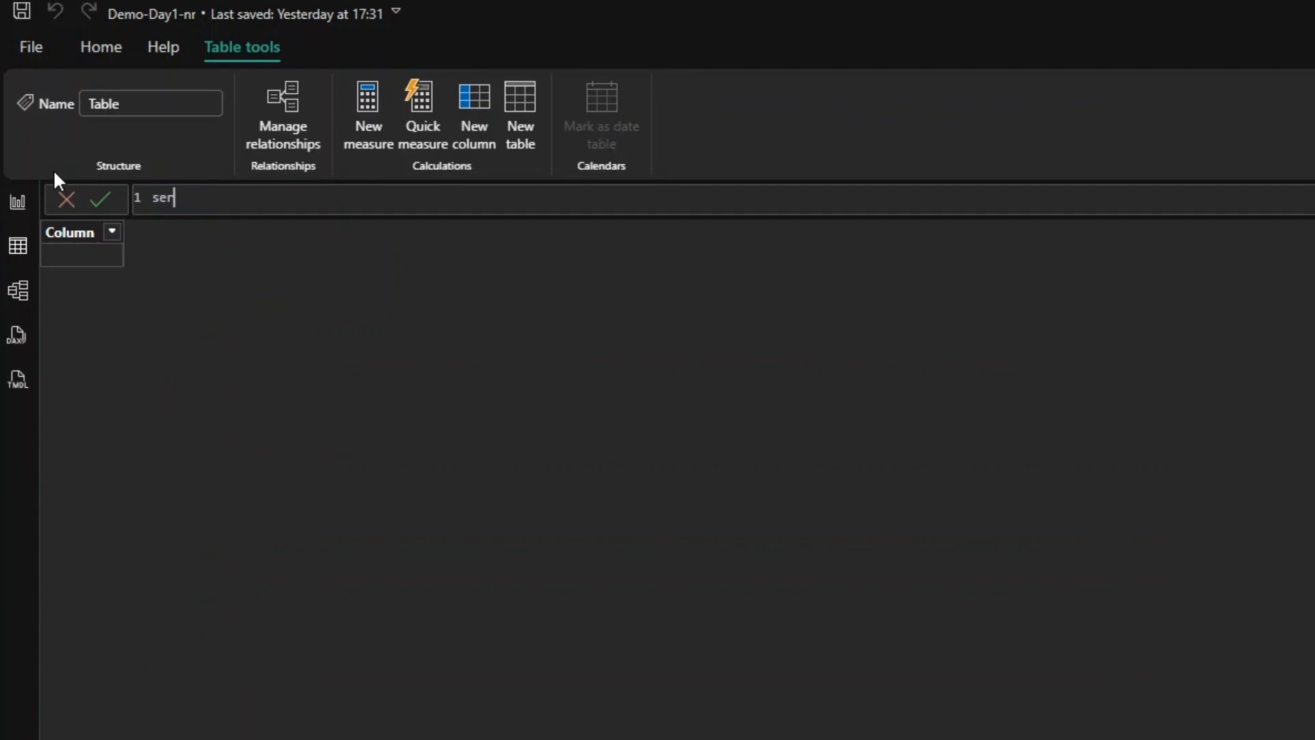
{"action": "type", "text": "vice_dim = addcol"}
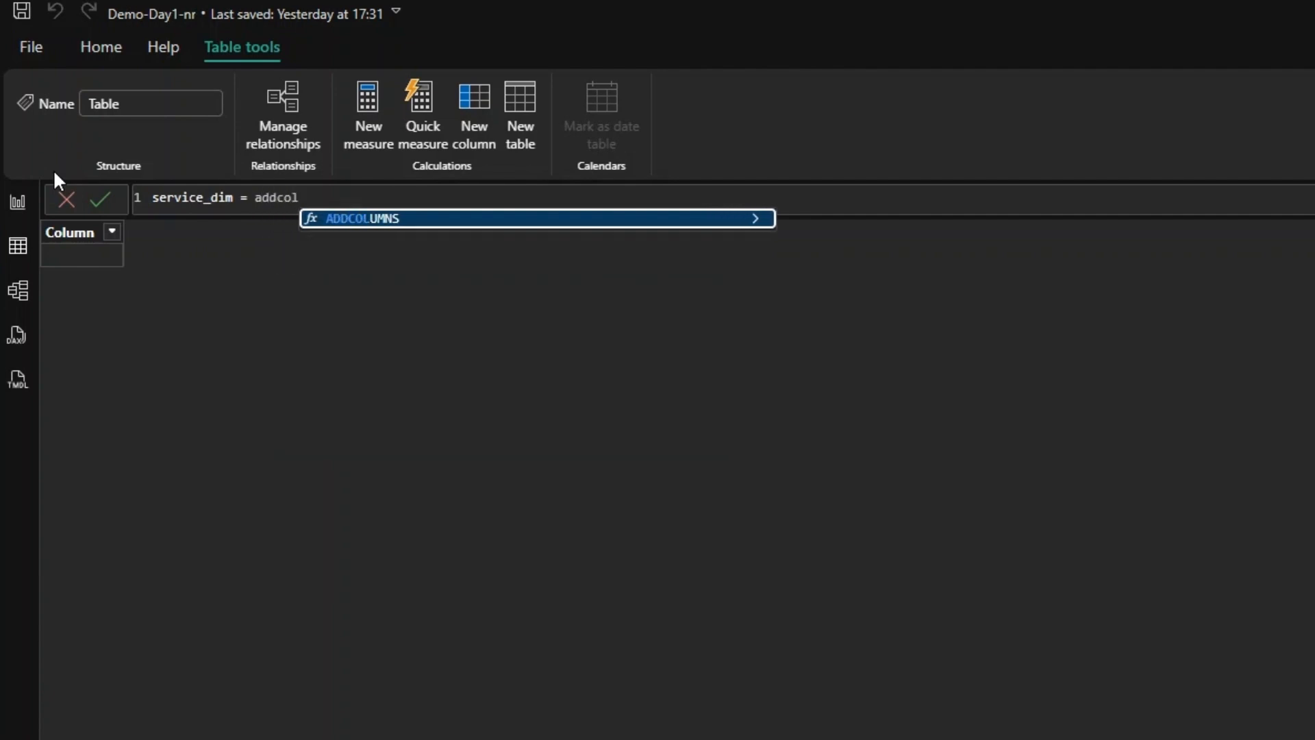
{"action": "key", "text": "Tab"}
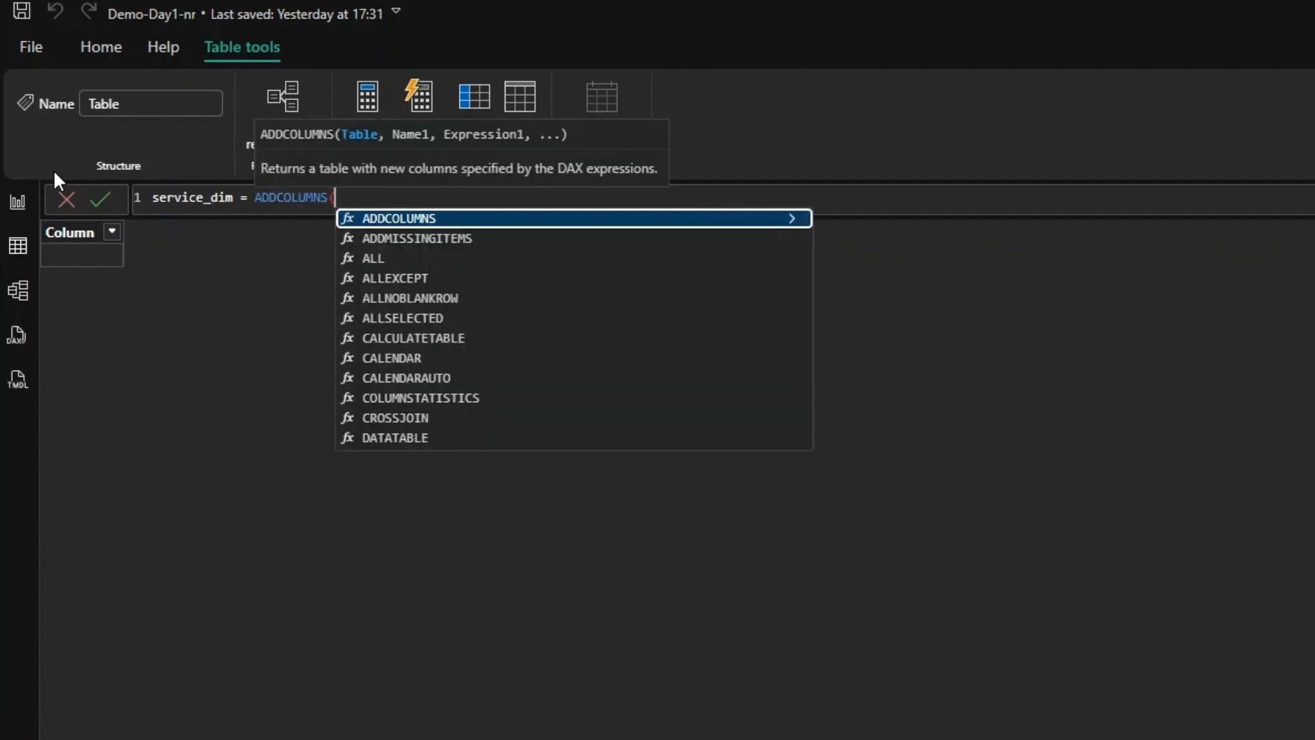
{"action": "key", "text": "shift+Return"}
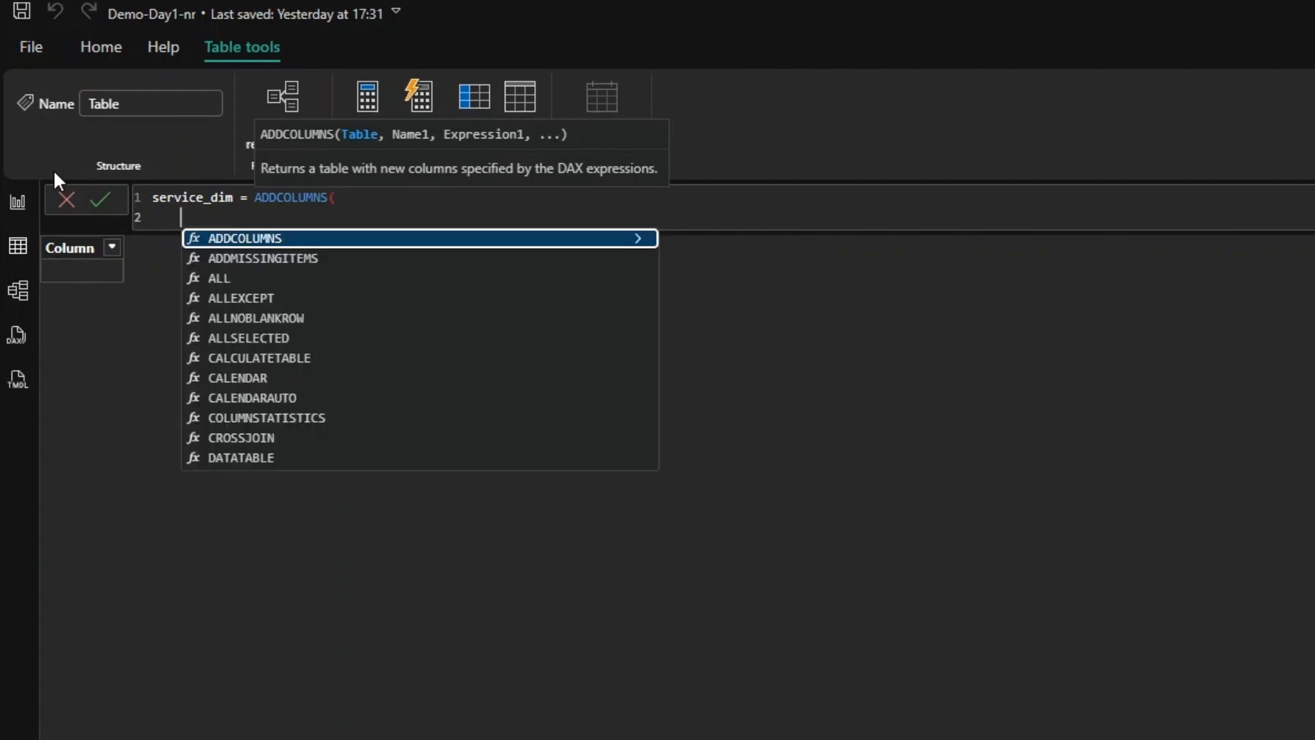
{"action": "double_click", "coordinate": [257, 198]}
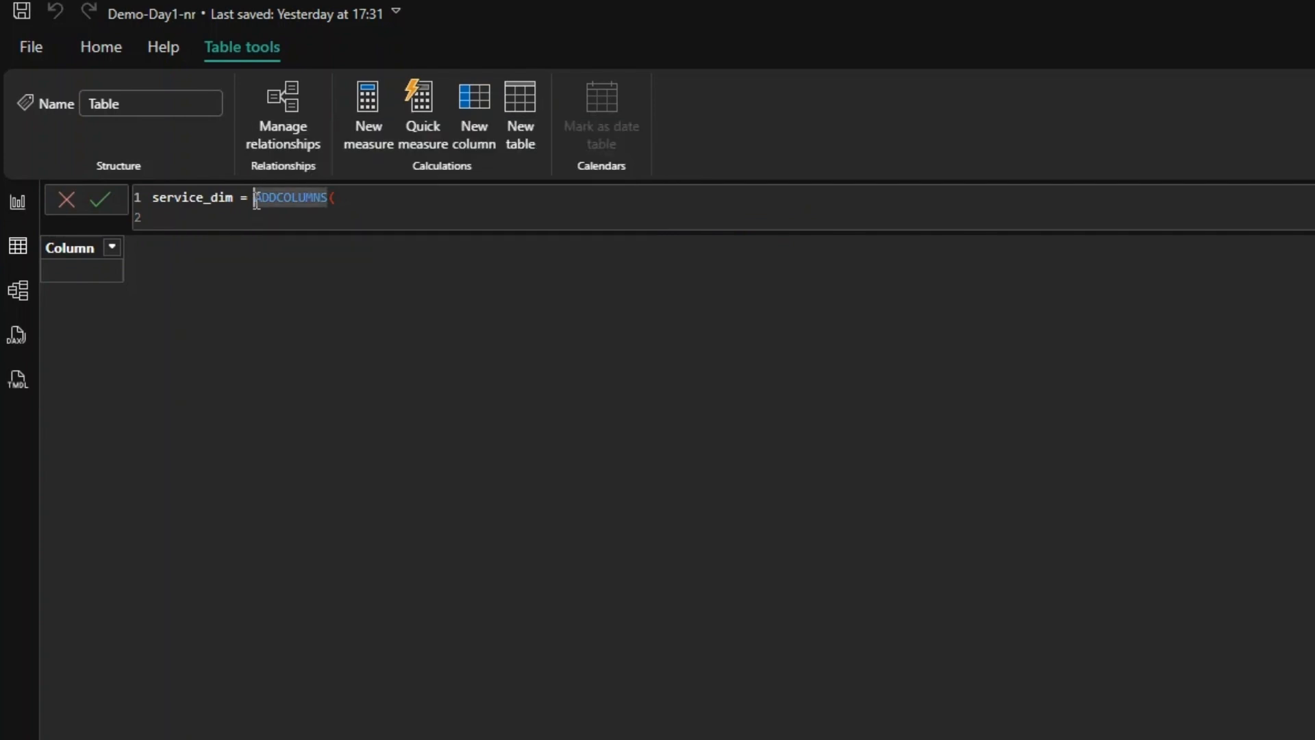
{"action": "key", "text": "shift+Return"}
{"action": "left_click", "coordinate": [262, 218]}
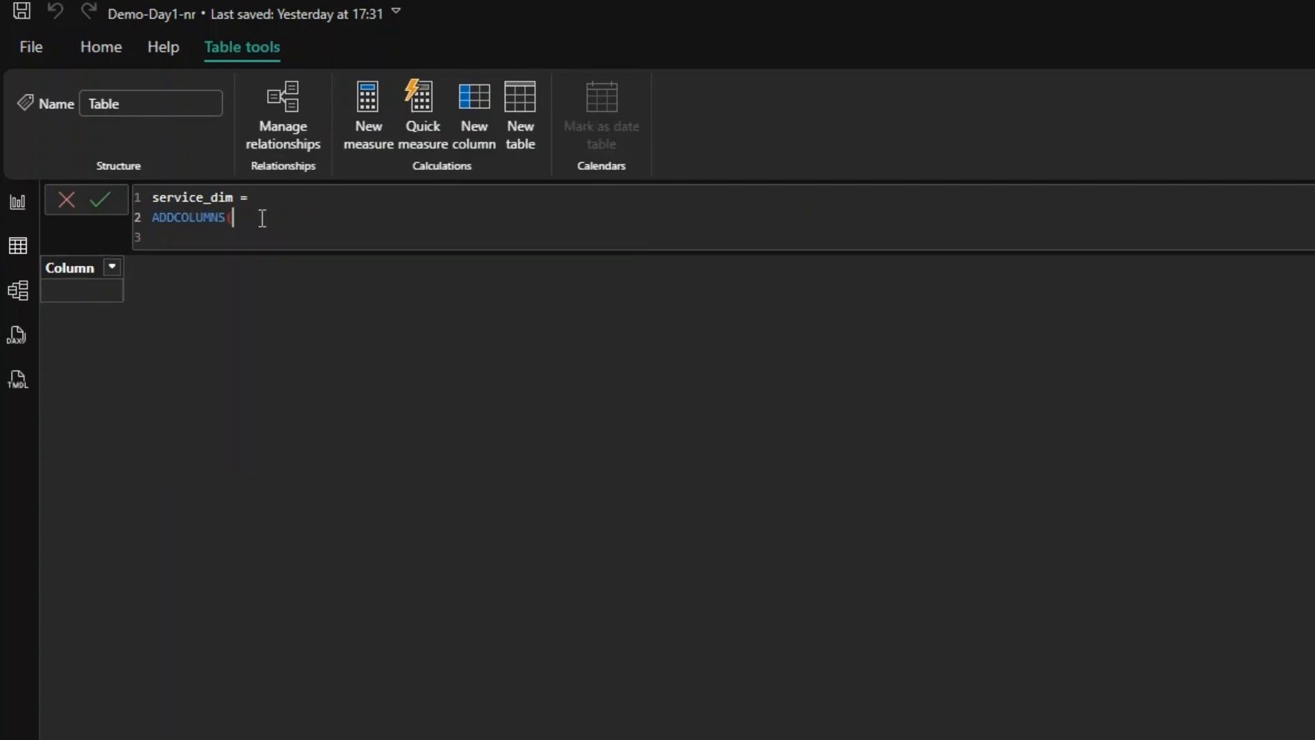
{"action": "key", "text": "shift+Return"}
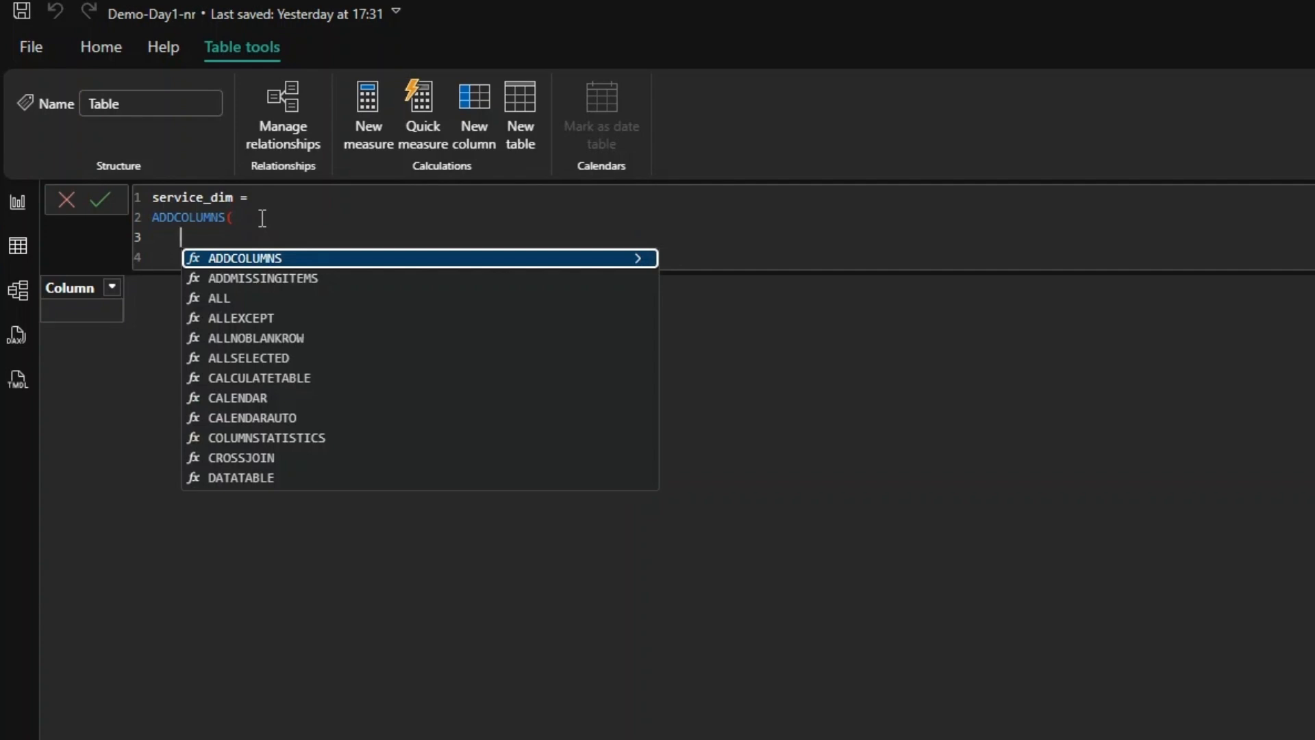
- Supply VALUES(stop_calls[ServiceID]) as the base table of ADDCOLUMNS and begin a new formula line
{"action": "type", "text": "values(stop"}
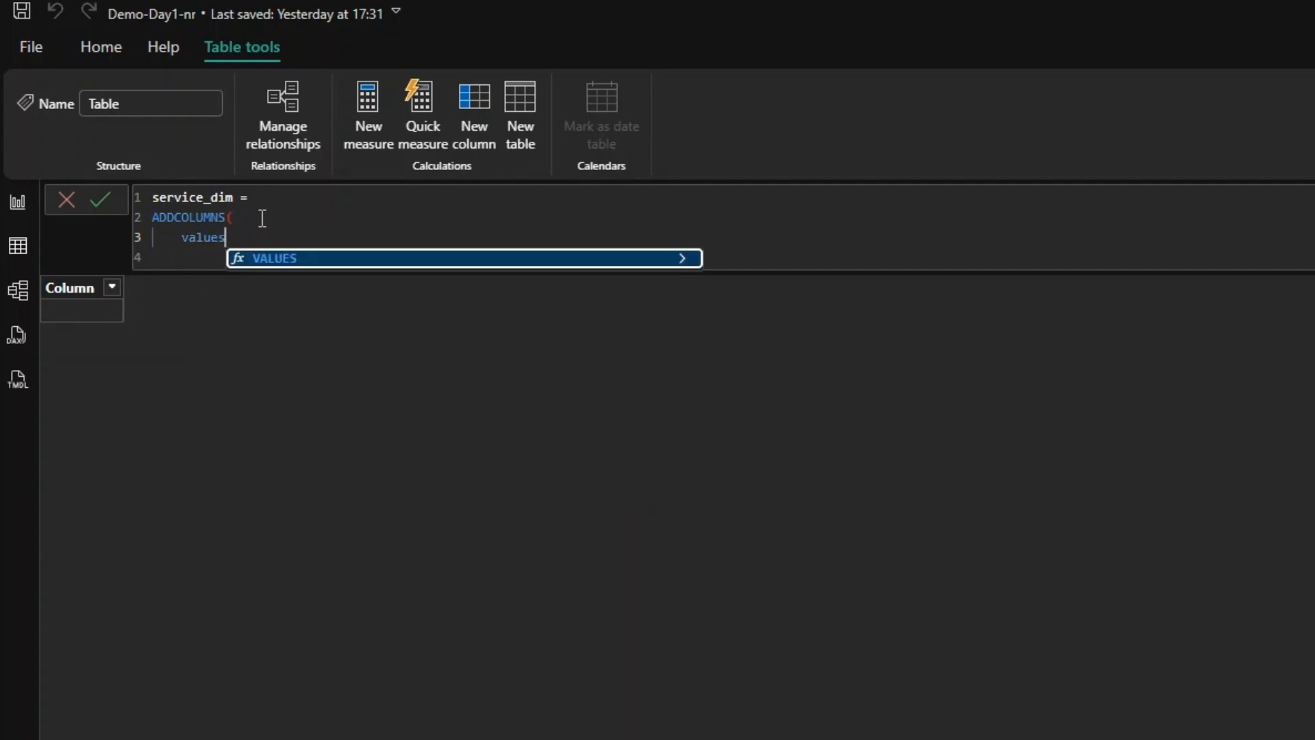
{"action": "key", "text": "Down"}
{"action": "key", "text": "Down"}
{"action": "key", "text": "Down"}
{"action": "key", "text": "Down"}
{"action": "key", "text": "Down"}
{"action": "key", "text": "Down"}
{"action": "key", "text": "Down"}
{"action": "key", "text": "Down"}
{"action": "key", "text": "Down"}
{"action": "key", "text": "Down"}
{"action": "key", "text": "Down"}
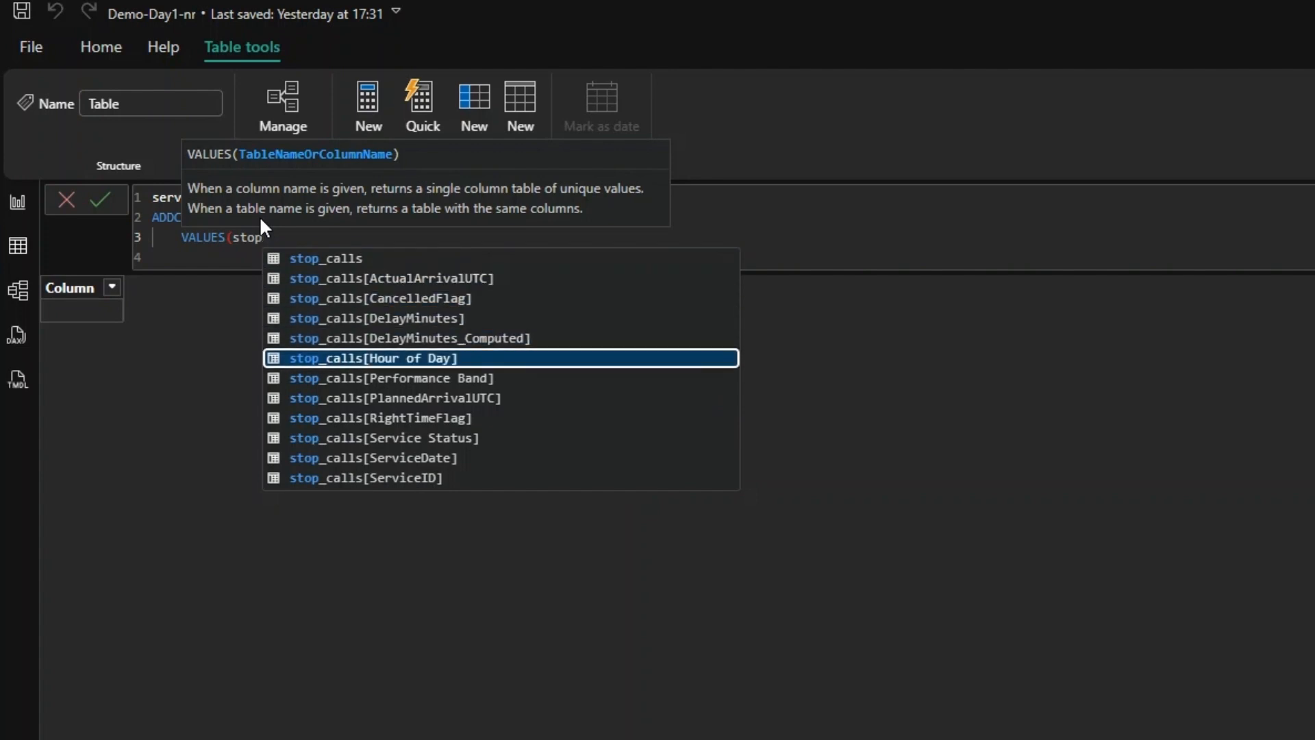
{"action": "key", "text": "Tab"}
{"action": "type", "text": "),"}
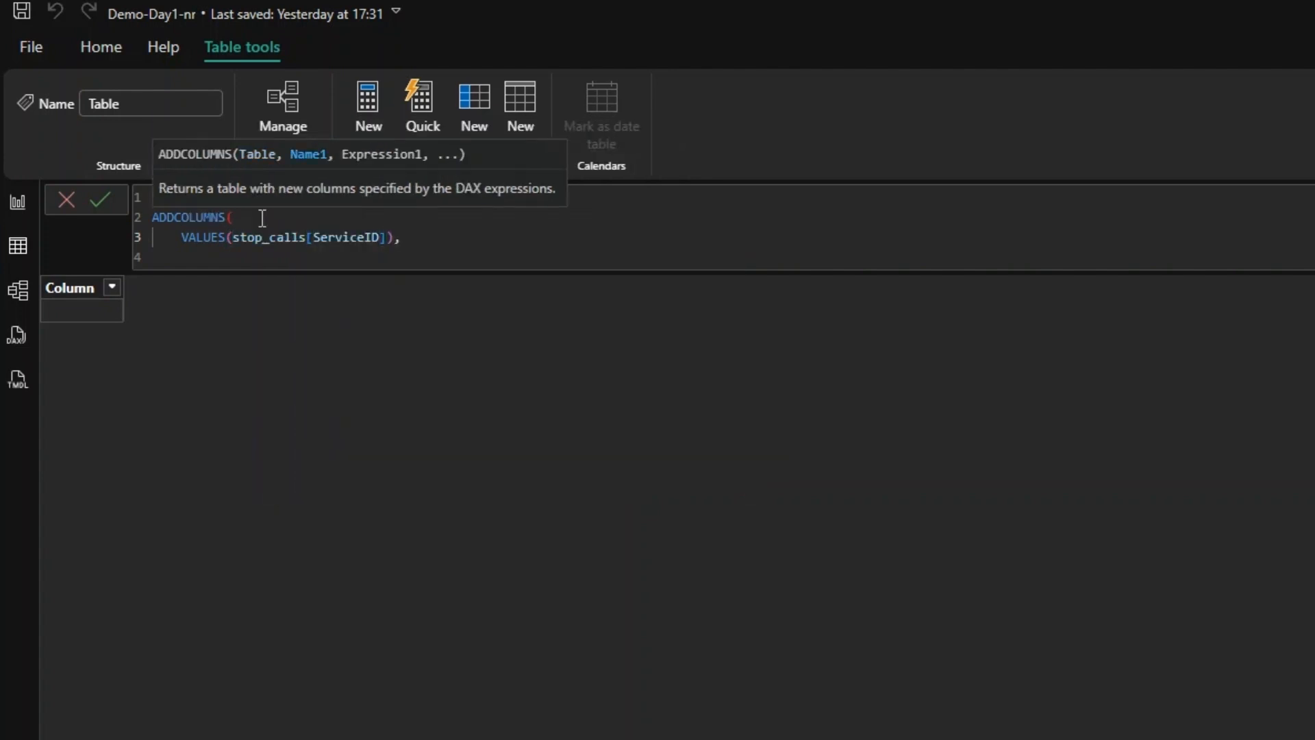
{"action": "key", "text": "Return"}
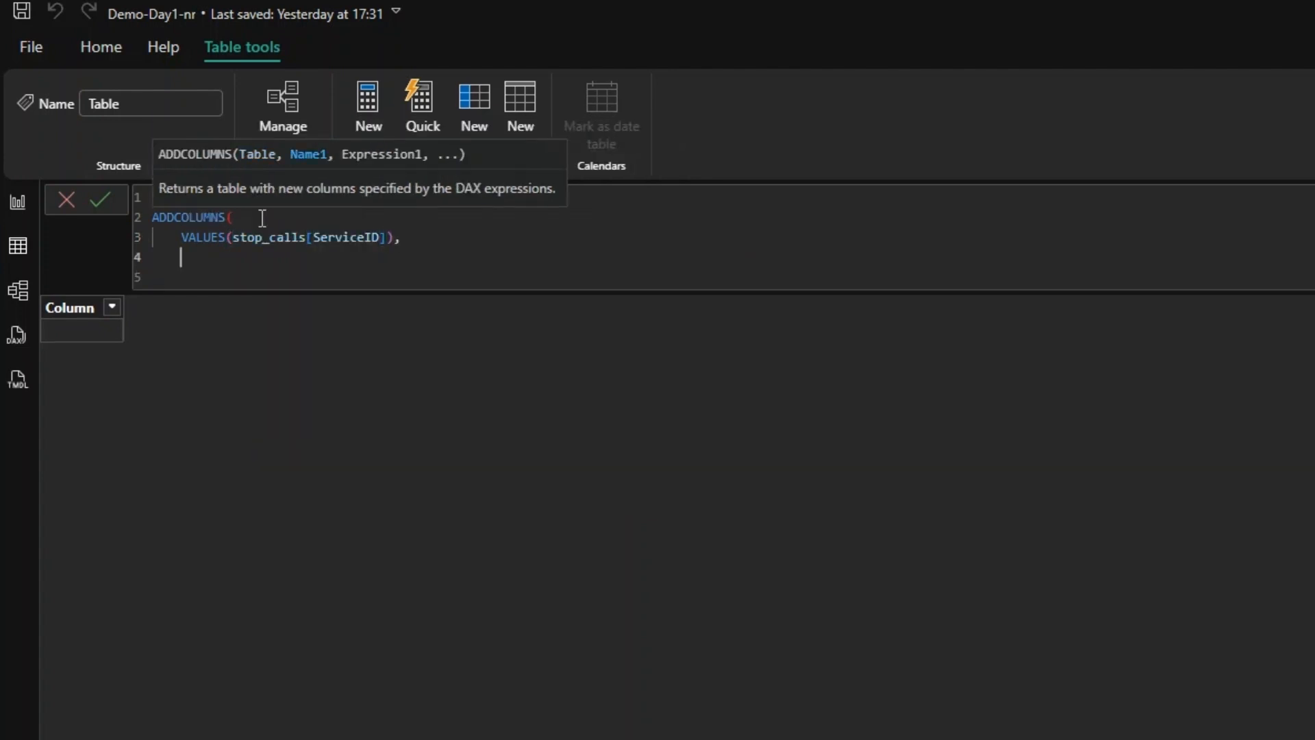
- Name the added column "Service Date" in the formula and begin its expression with CALCULATE
{"action": "type", "text": "\"Service Date\", CALCULATE("}
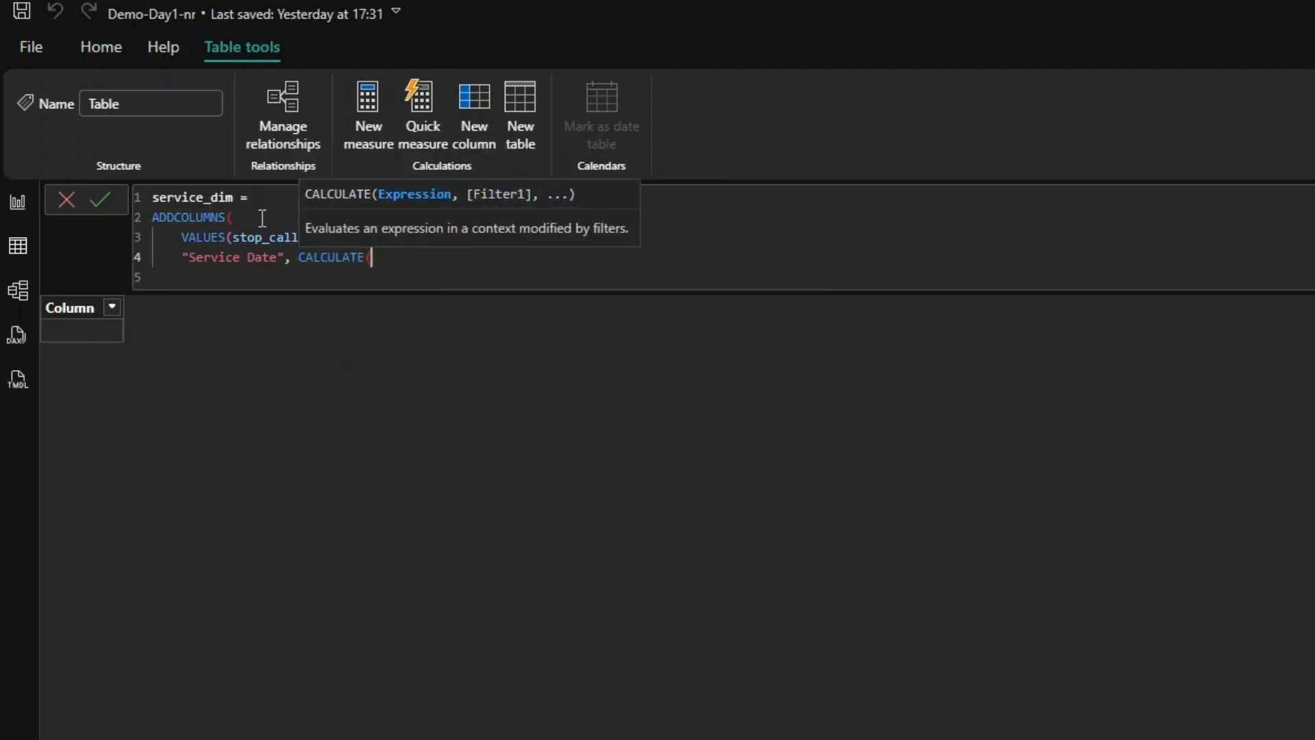
{"action": "type", "text": "min"}
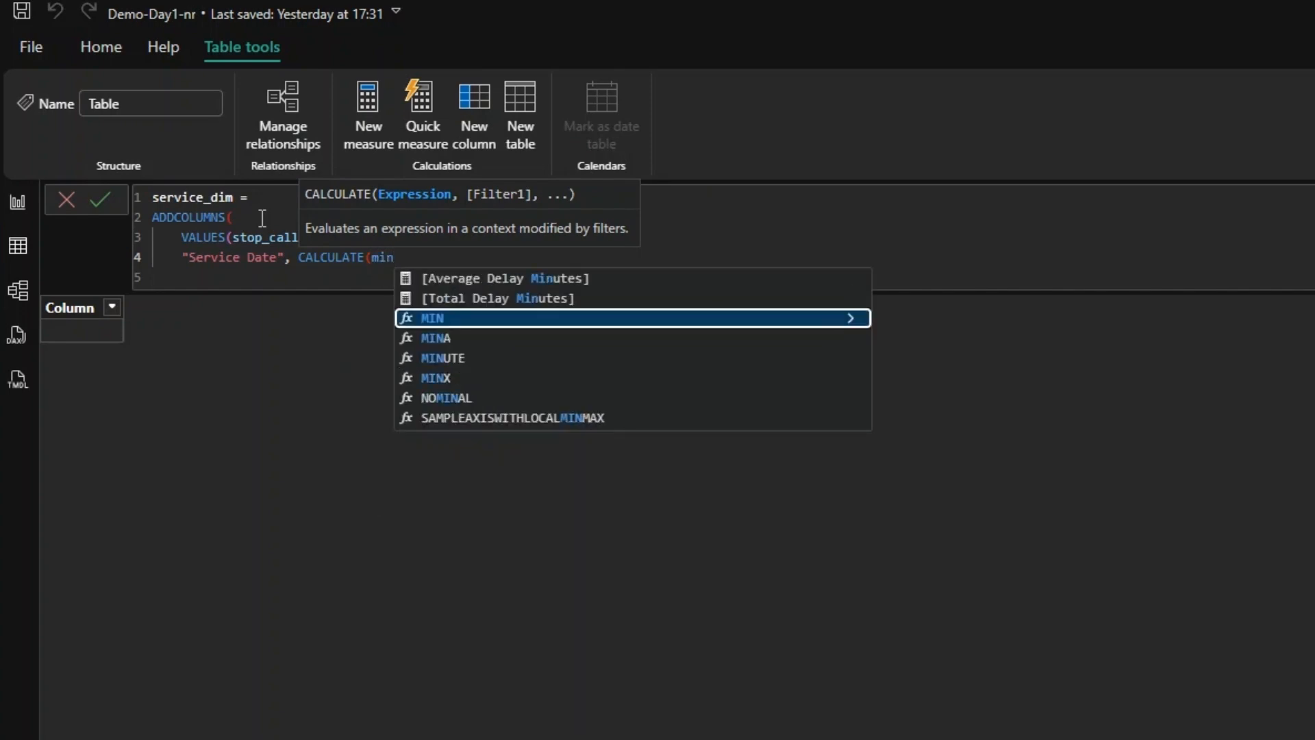
- Complete the expression with MIN(stop_calls[ServiceDate]), close all the functions and commit the service_dim table
{"action": "key", "text": "Tab"}
{"action": "type", "text": "stop"}
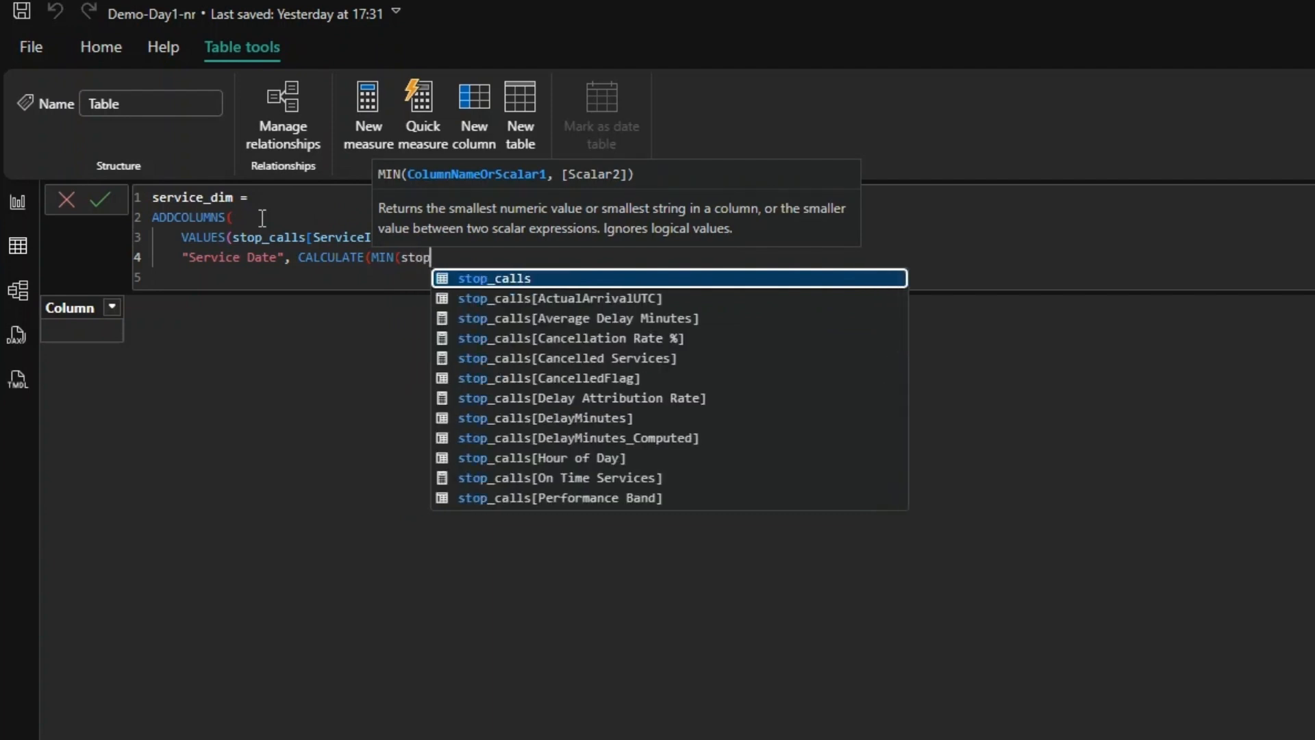
{"action": "key", "text": "Down"}
{"action": "key", "text": "Down"}
{"action": "key", "text": "Down"}
{"action": "key", "text": "Down"}
{"action": "key", "text": "Down"}
{"action": "key", "text": "Down"}
{"action": "key", "text": "Down"}
{"action": "key", "text": "Down"}
{"action": "key", "text": "Down"}
{"action": "key", "text": "Down"}
{"action": "key", "text": "Down"}
{"action": "key", "text": "Down"}
{"action": "key", "text": "Down"}
{"action": "key", "text": "Down"}
{"action": "key", "text": "Down"}
{"action": "key", "text": "Down"}
{"action": "key", "text": "Down"}
{"action": "key", "text": "Down"}
{"action": "key", "text": "Down"}
{"action": "key", "text": "Down"}
{"action": "key", "text": "Down"}
{"action": "key", "text": "Down"}
{"action": "key", "text": "Tab"}
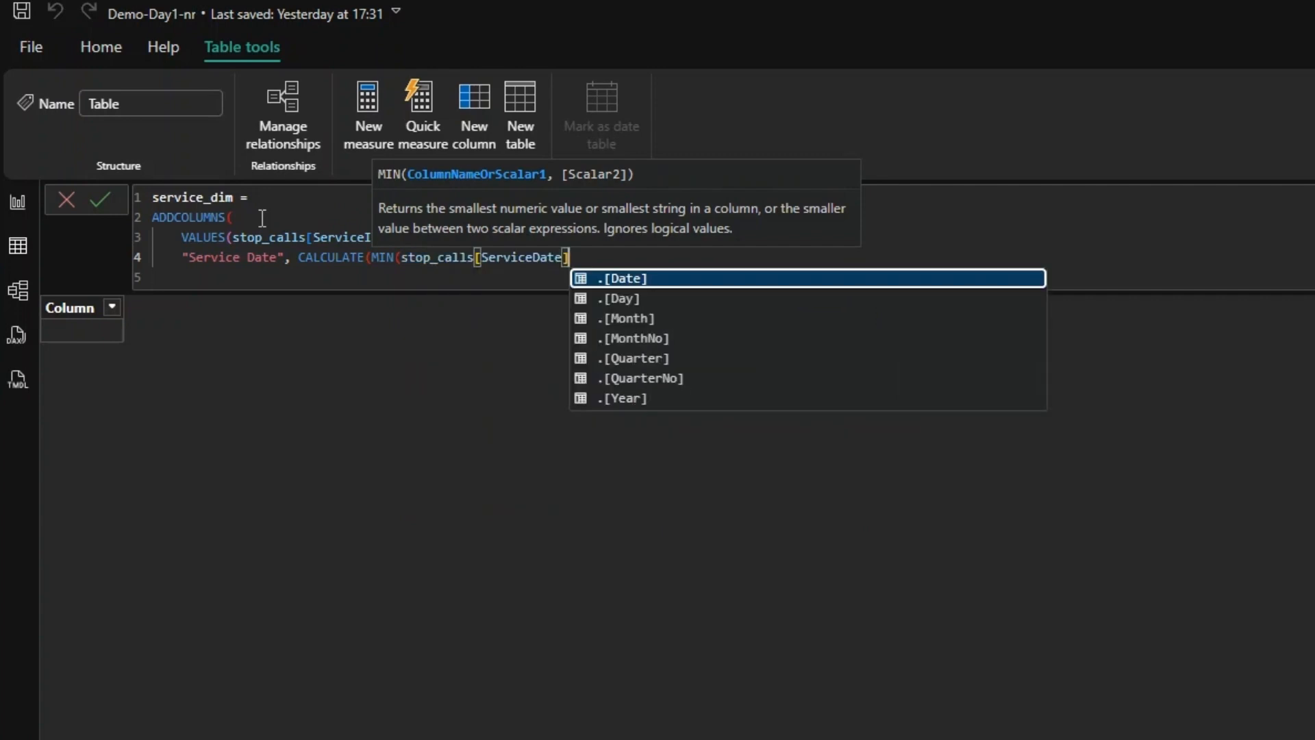
{"action": "type", "text": "]))"}
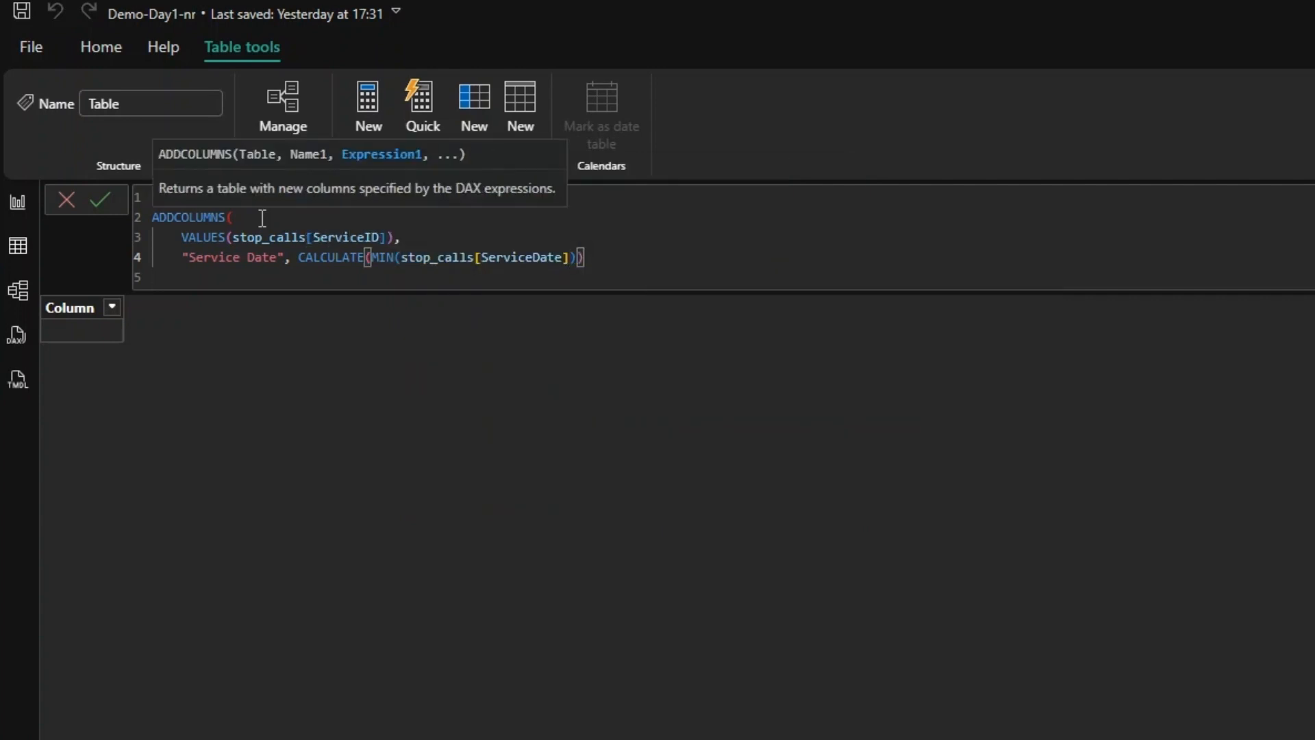
{"action": "type", "text": ")"}
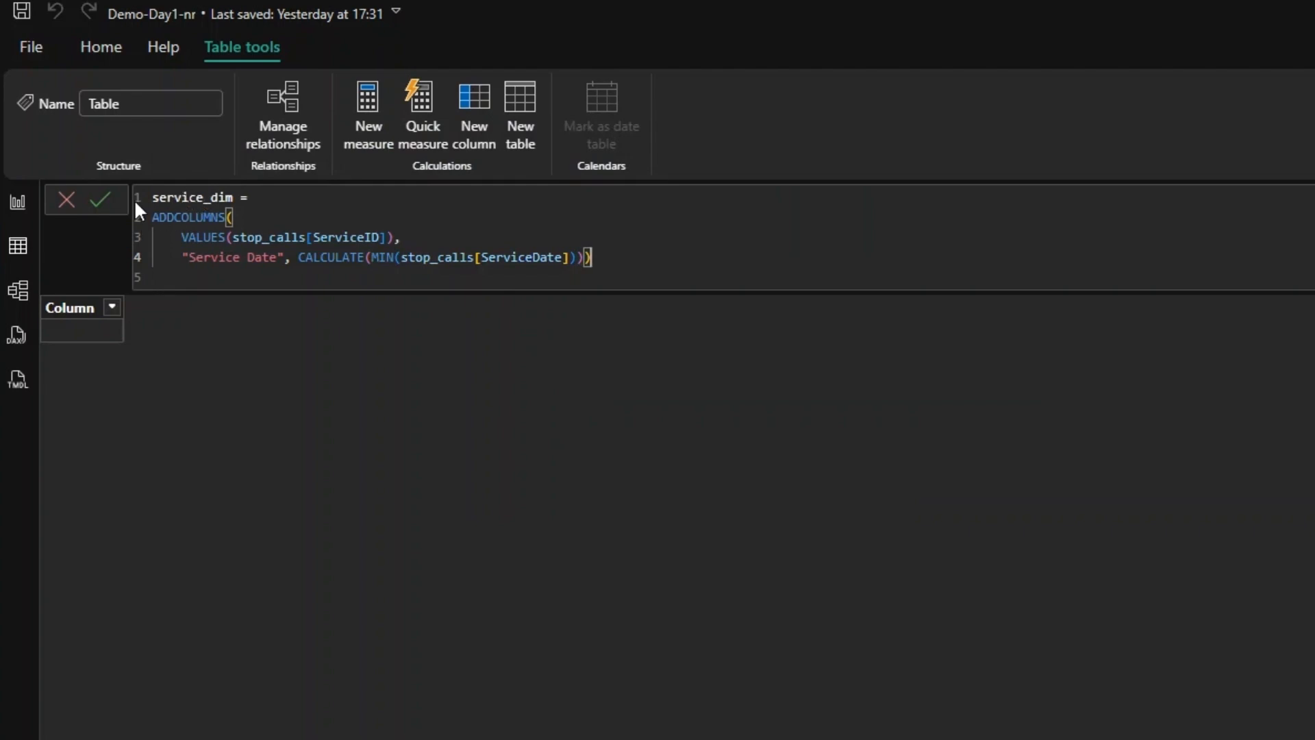
{"action": "left_click", "coordinate": [96, 201]}
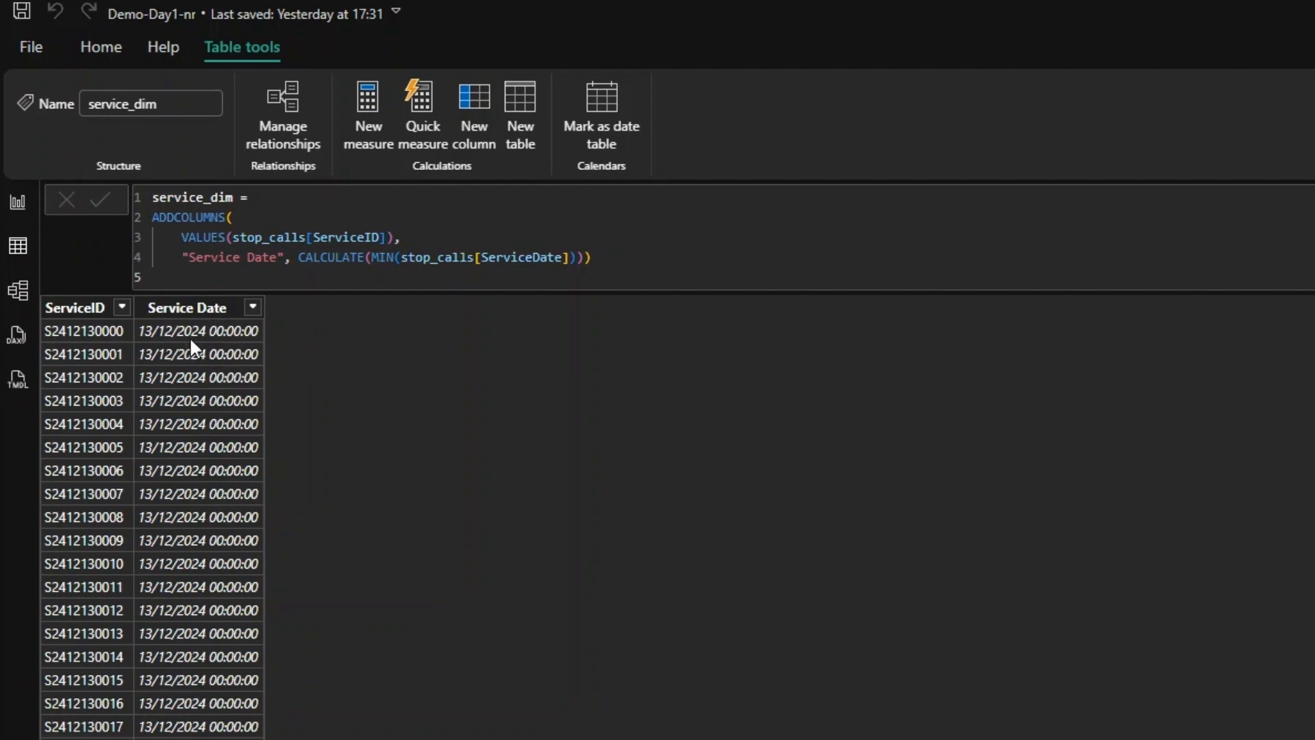
- Review the rows of service_dim and compare them with the stop_calls table
{"action": "scroll", "coordinate": [189, 336], "scroll_direction": "down", "scroll_amount": 20}
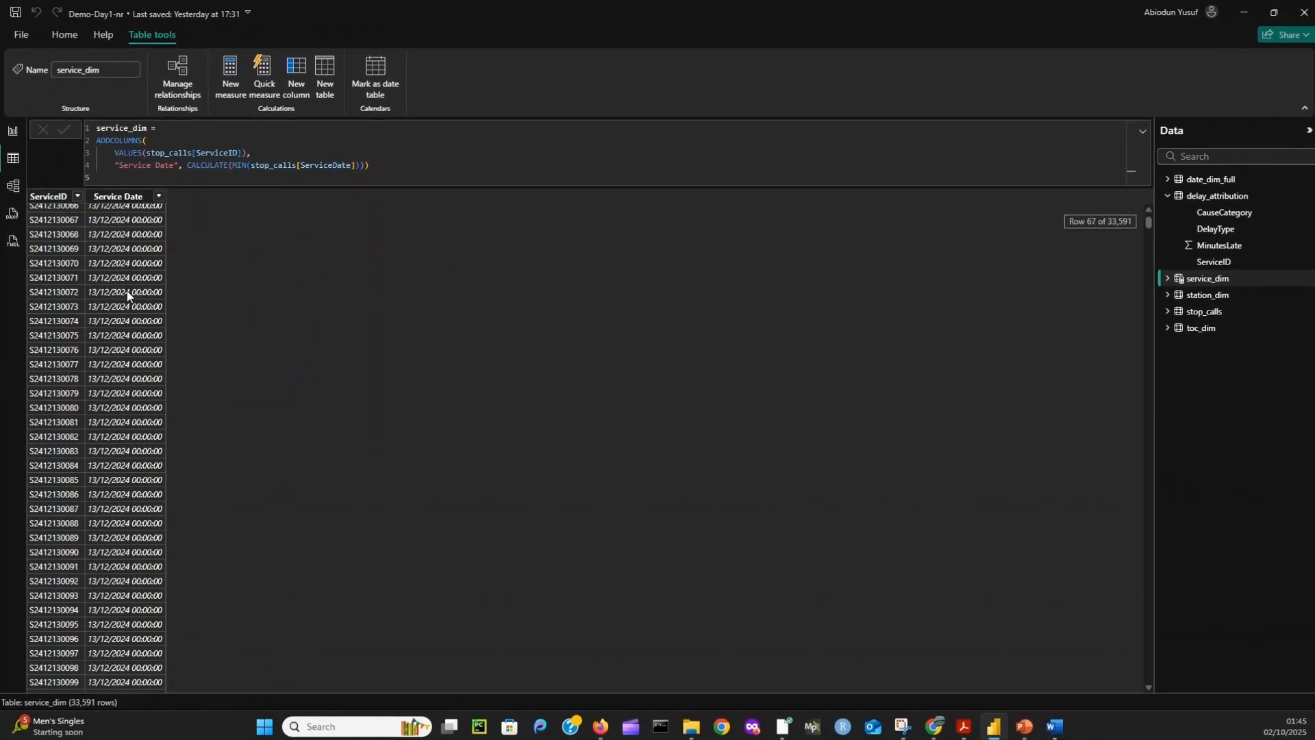
{"action": "scroll", "coordinate": [133, 302], "scroll_direction": "up", "scroll_amount": 20}
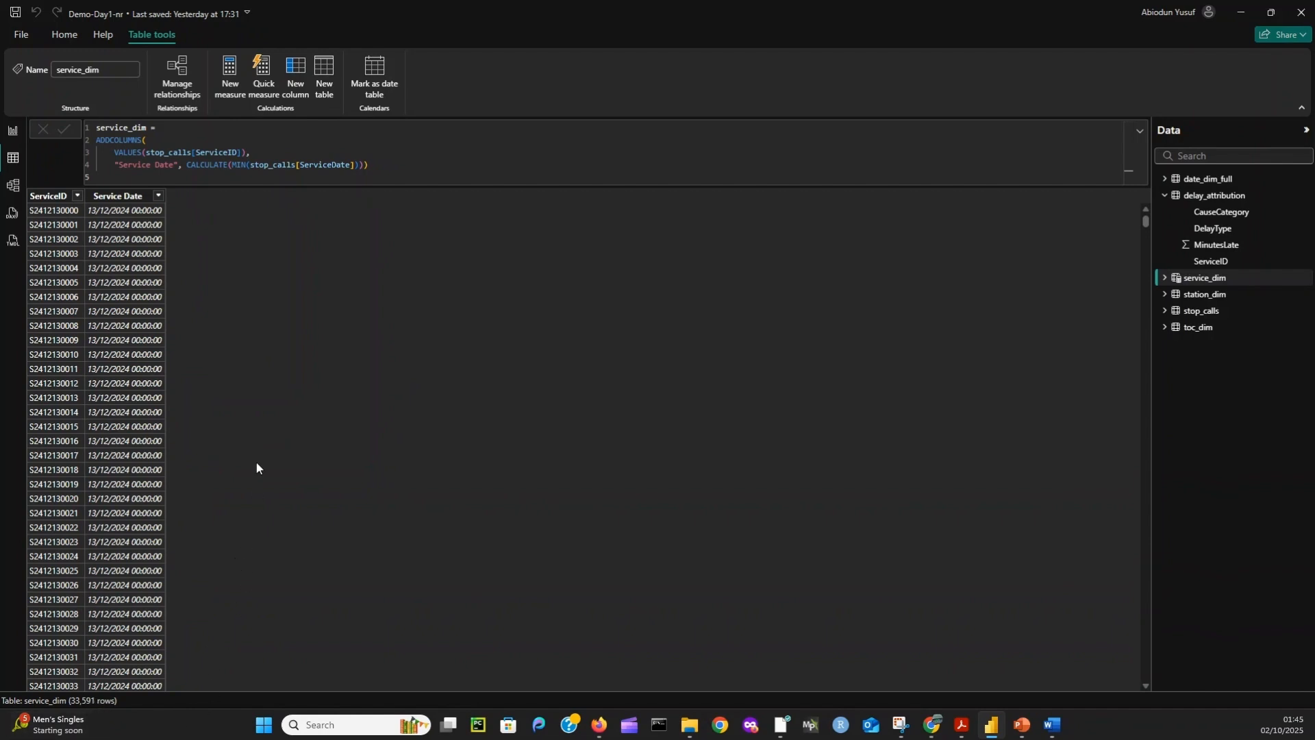
{"action": "left_click", "coordinate": [1204, 311]}
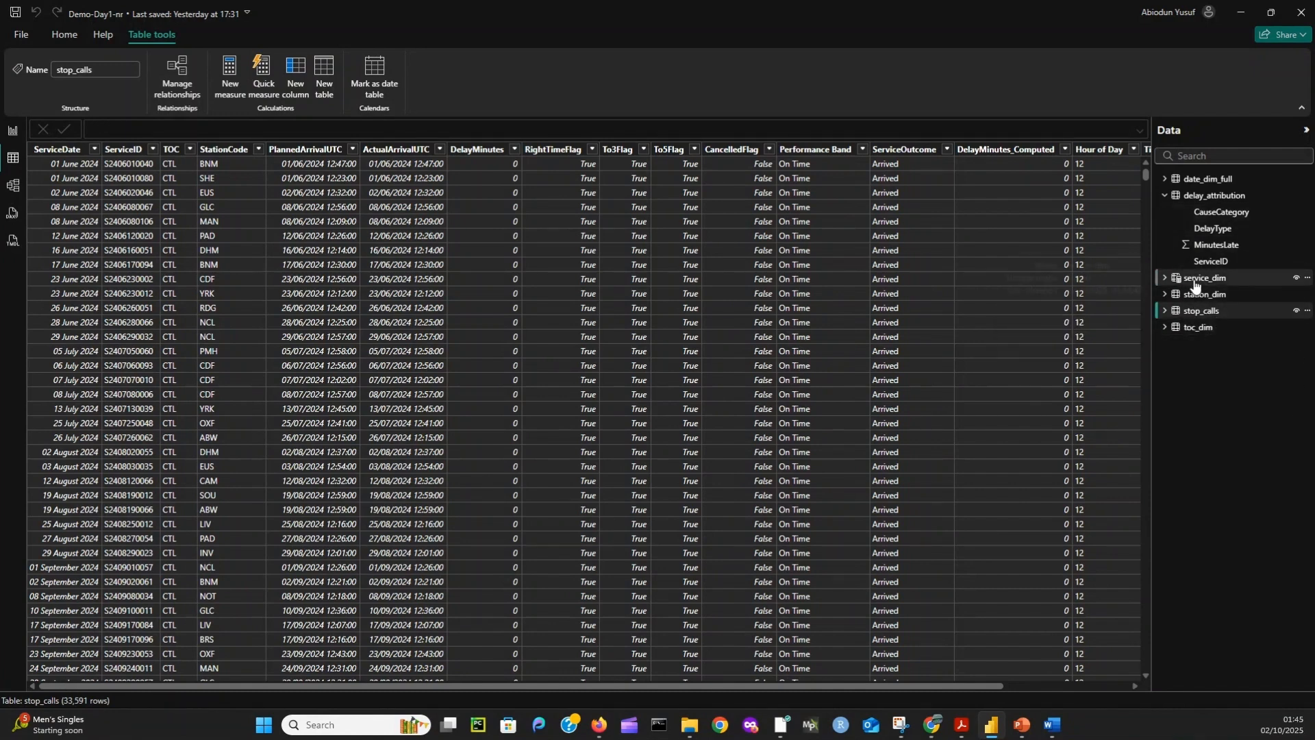
{"action": "mouse_move", "coordinate": [1195, 286]}
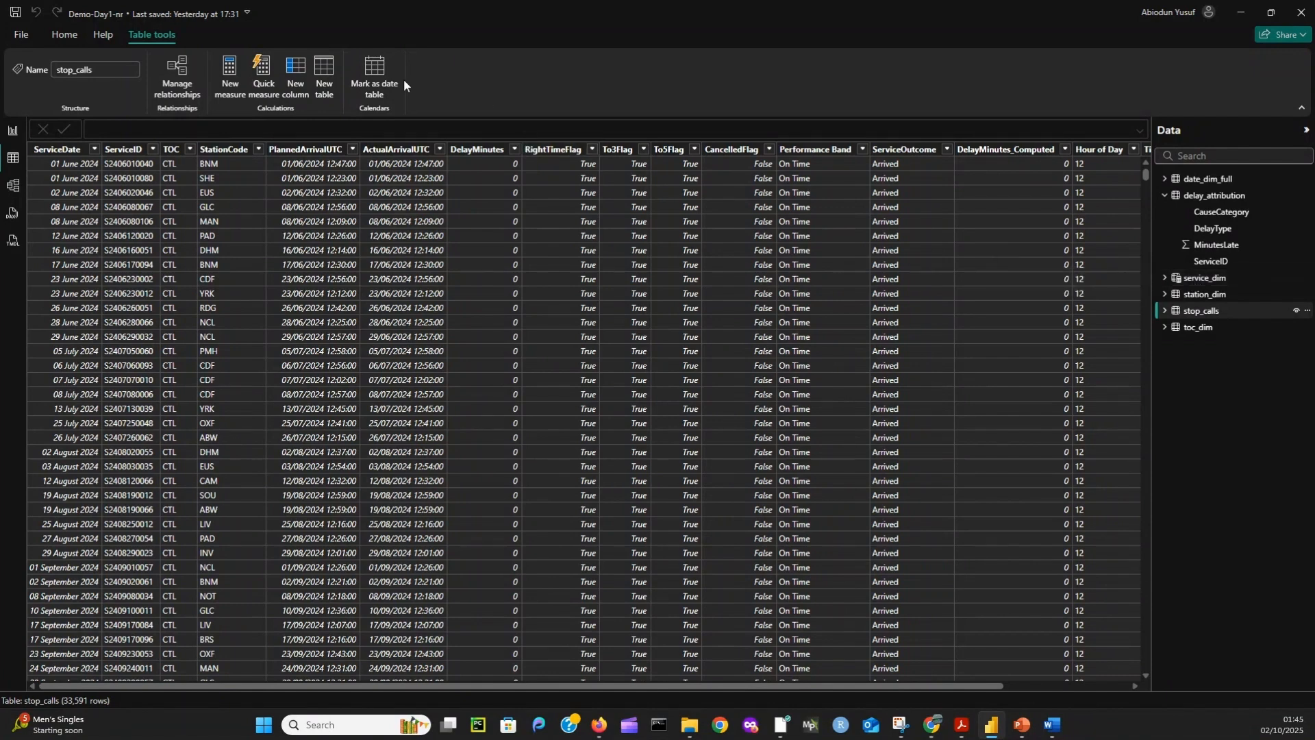
- Create an active one-to-many relationship from date_dim_full Date to service_dim Service Date in the model, with single cross-filter direction
{"action": "left_click", "coordinate": [13, 186]}
{"action": "left_click", "coordinate": [255, 302]}
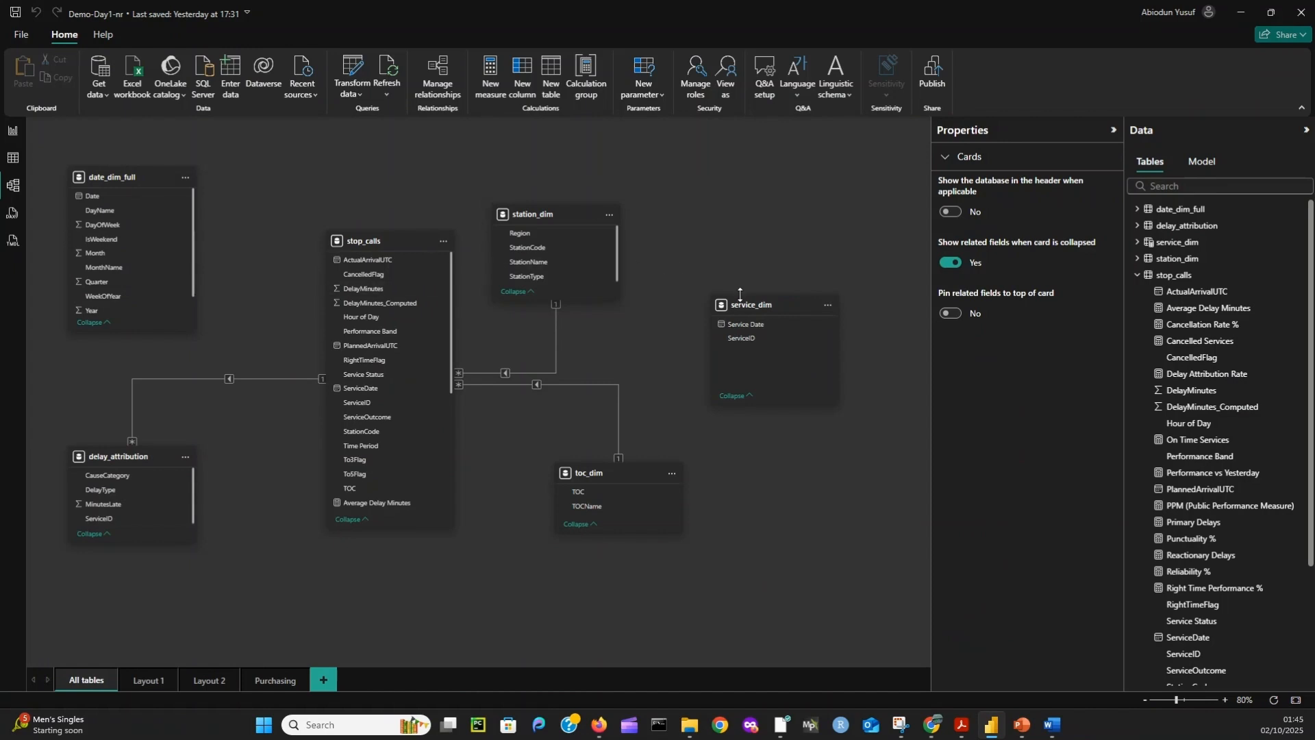
{"action": "mouse_move", "coordinate": [754, 308]}
{"action": "left_mouse_down"}
{"action": "mouse_move", "coordinate": [755, 264]}
{"action": "mouse_move", "coordinate": [769, 290]}
{"action": "left_mouse_up"}
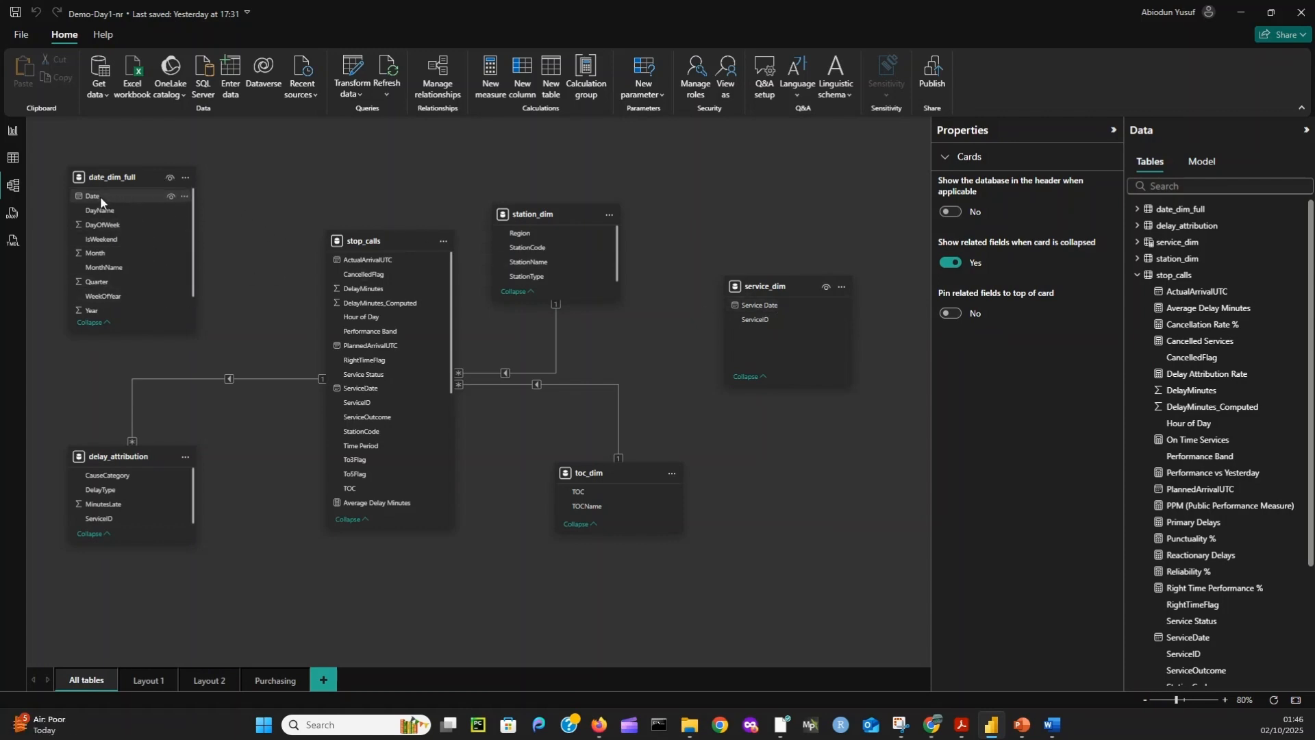
{"action": "left_click_drag", "start_coordinate": [100, 196], "coordinate": [754, 305]}
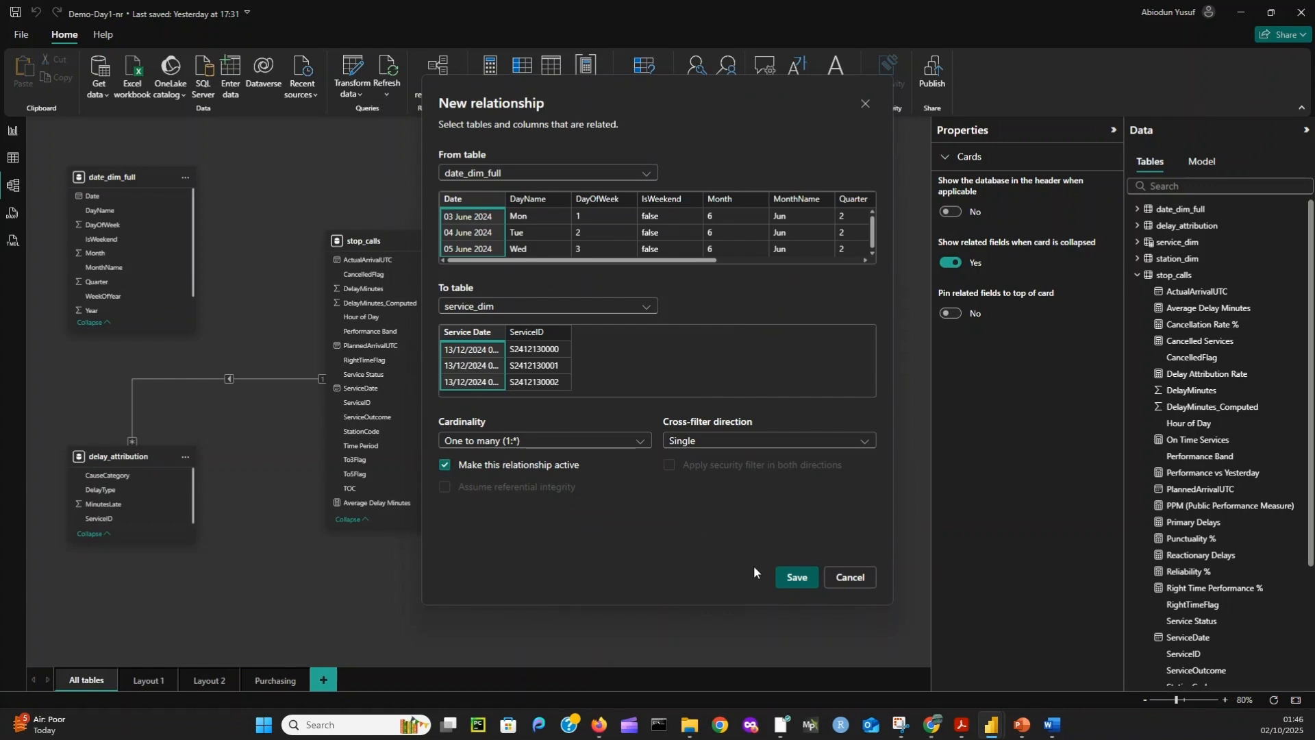
{"action": "left_click", "coordinate": [798, 577]}
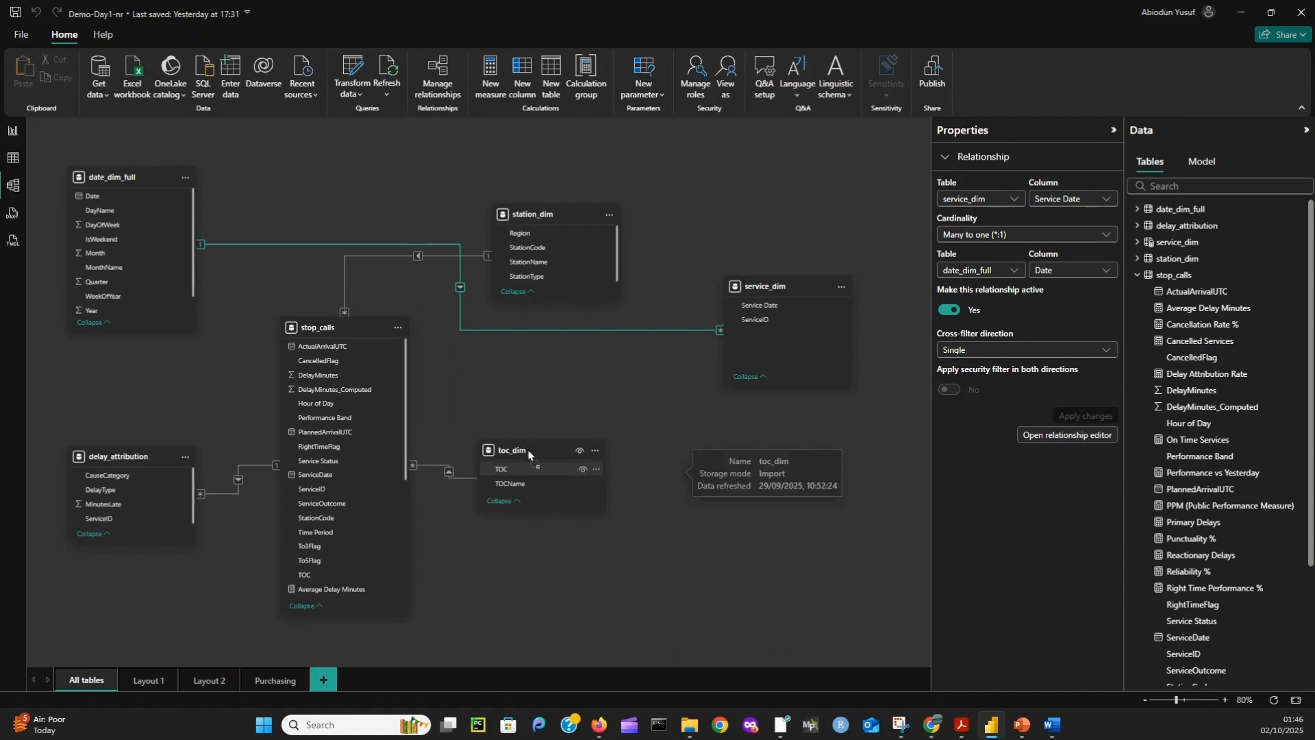
- Rearrange the model diagram with station_dim between stop_calls and toc_dim, and service_dim above them, level with date_dim_full
{"action": "left_click_drag", "start_coordinate": [560, 219], "coordinate": [522, 343]}
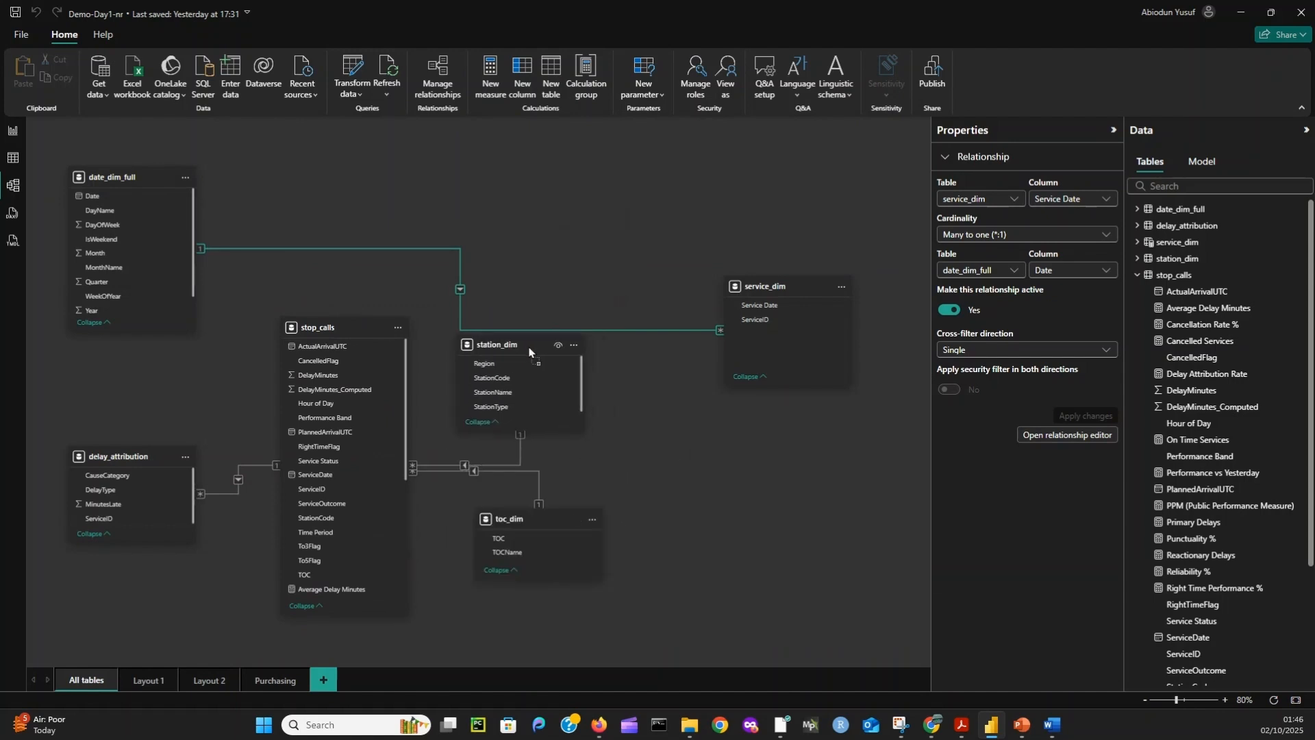
{"action": "left_click_drag", "start_coordinate": [767, 286], "coordinate": [676, 146]}
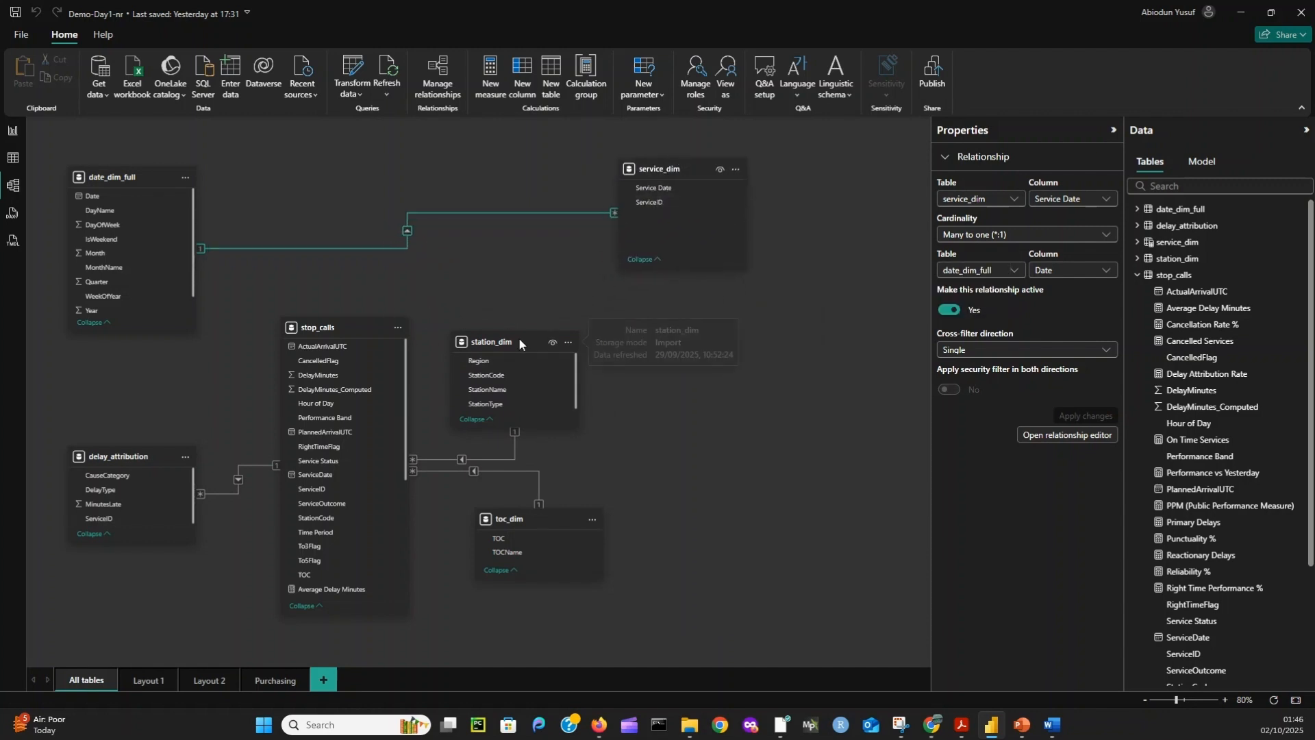
- Create an active one-to-many relationship from service_dim ServiceID to stop_calls ServiceID, with cross-filter direction Both
{"action": "left_click_drag", "start_coordinate": [492, 341], "coordinate": [495, 315]}
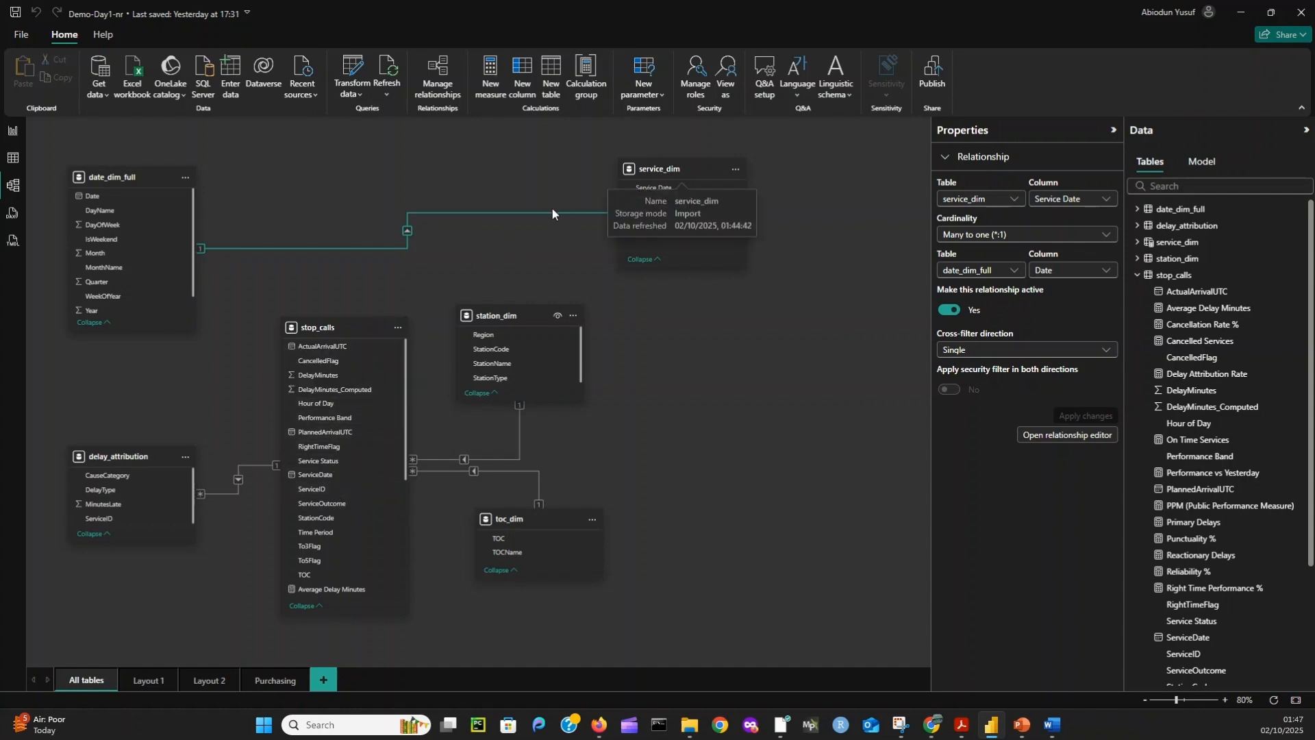
{"action": "left_click", "coordinate": [656, 202]}
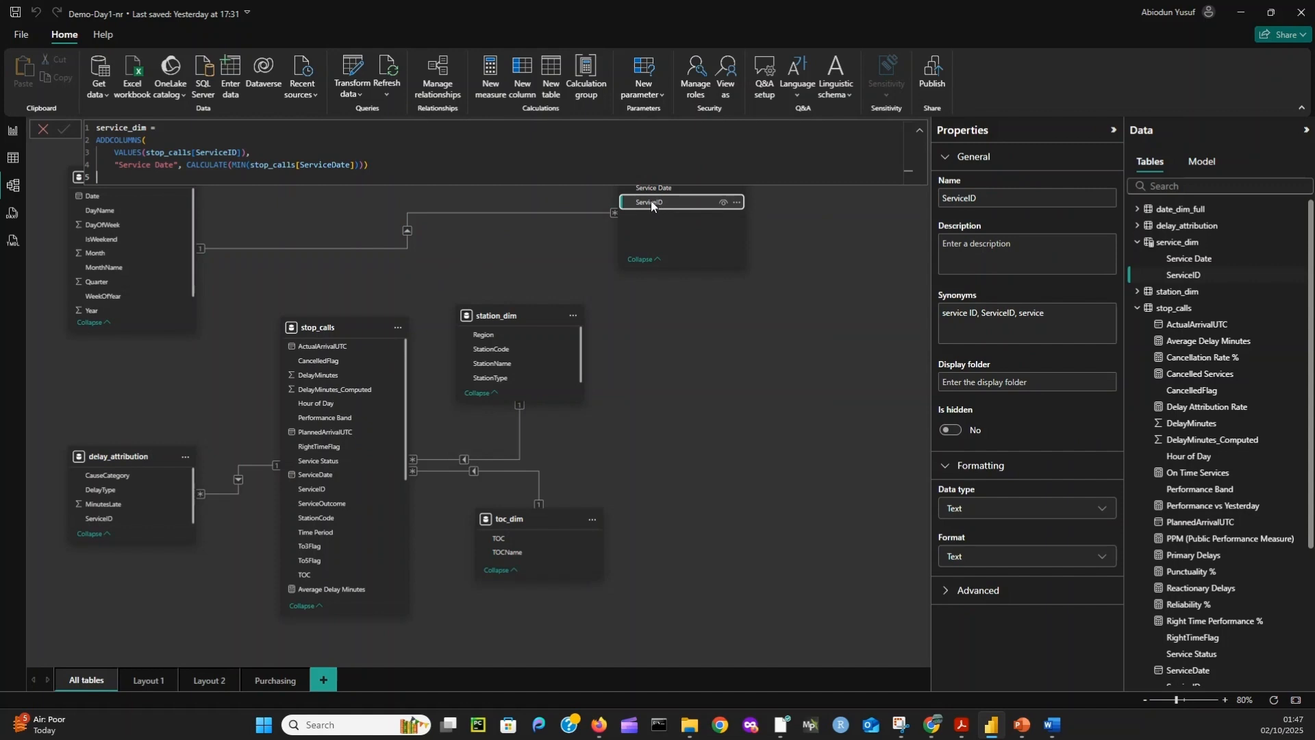
{"action": "left_click_drag", "start_coordinate": [658, 206], "coordinate": [329, 487]}
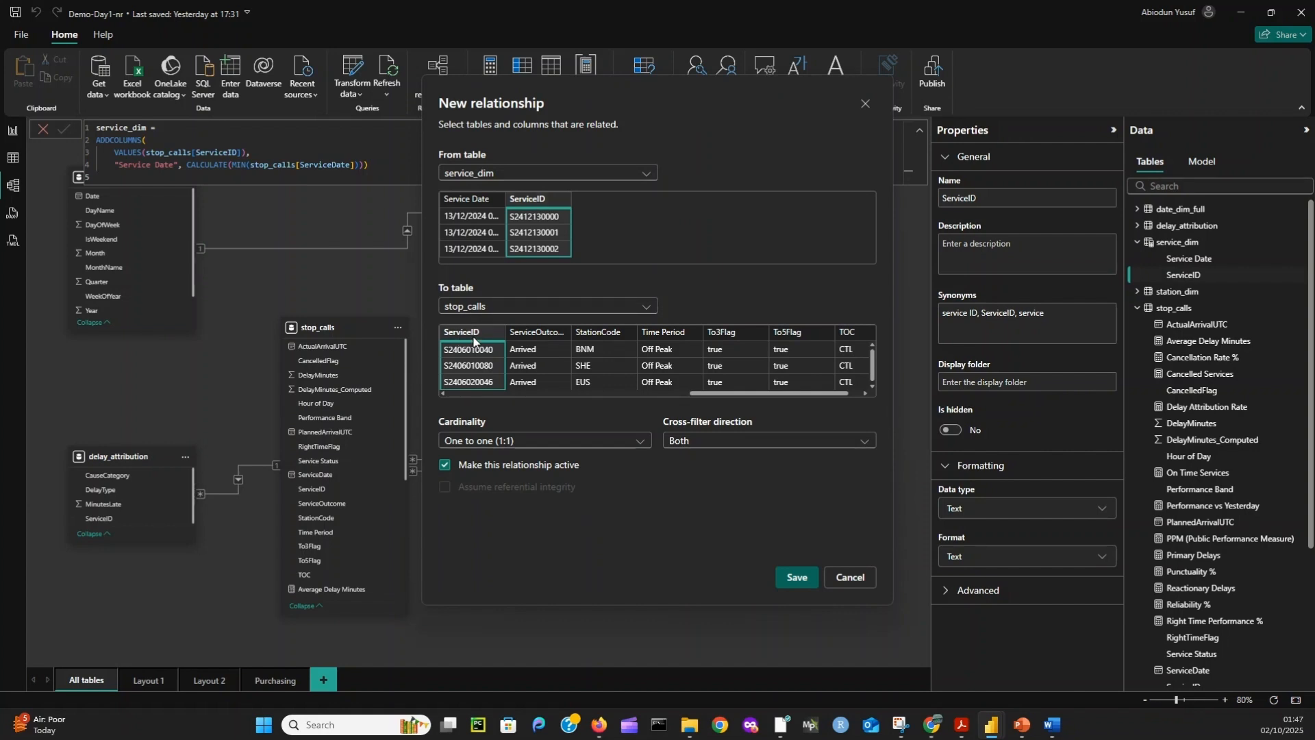
{"action": "left_click", "coordinate": [639, 442]}
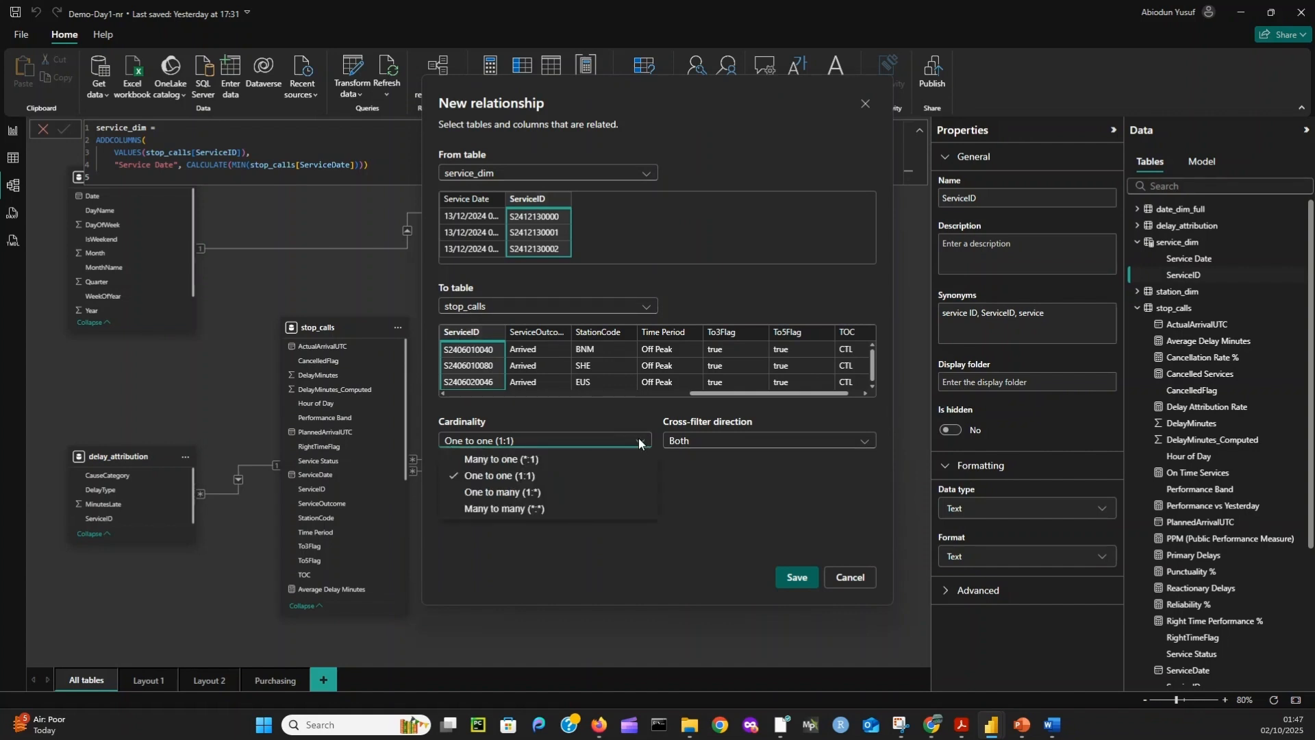
{"action": "left_click", "coordinate": [519, 494]}
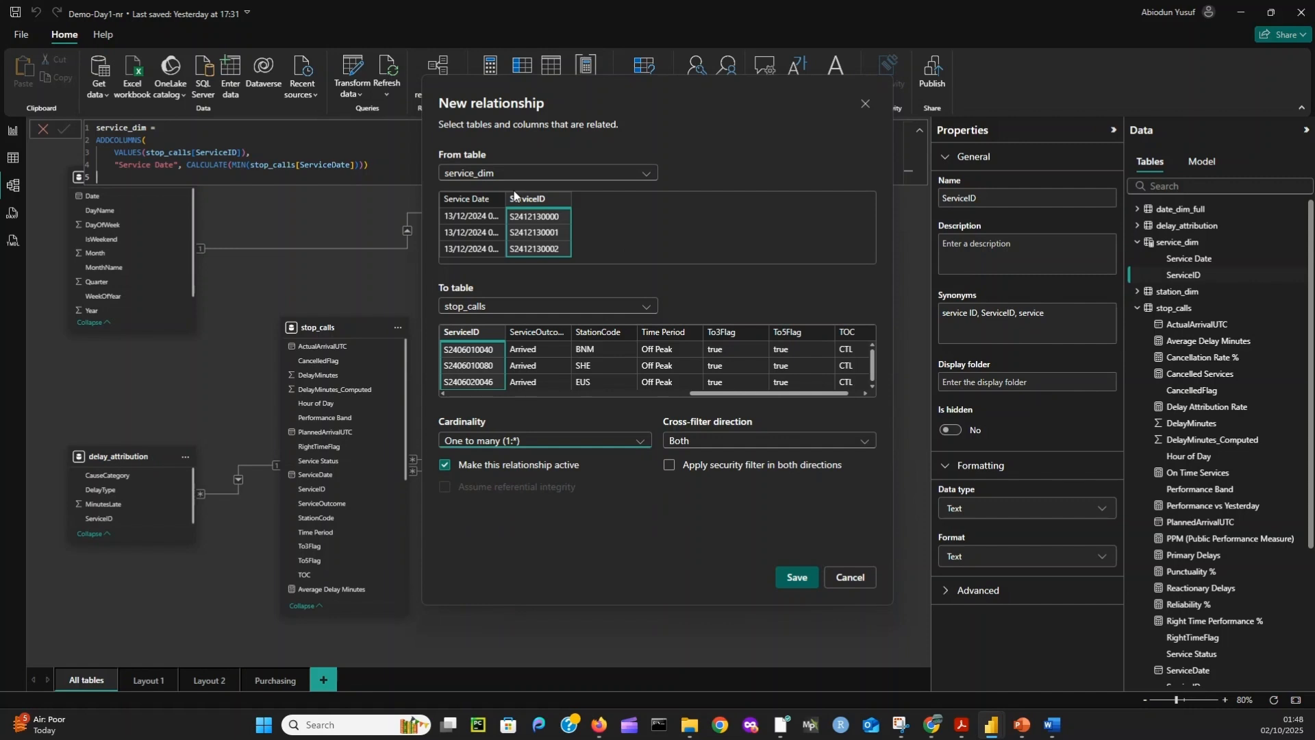
{"action": "left_click", "coordinate": [798, 577]}
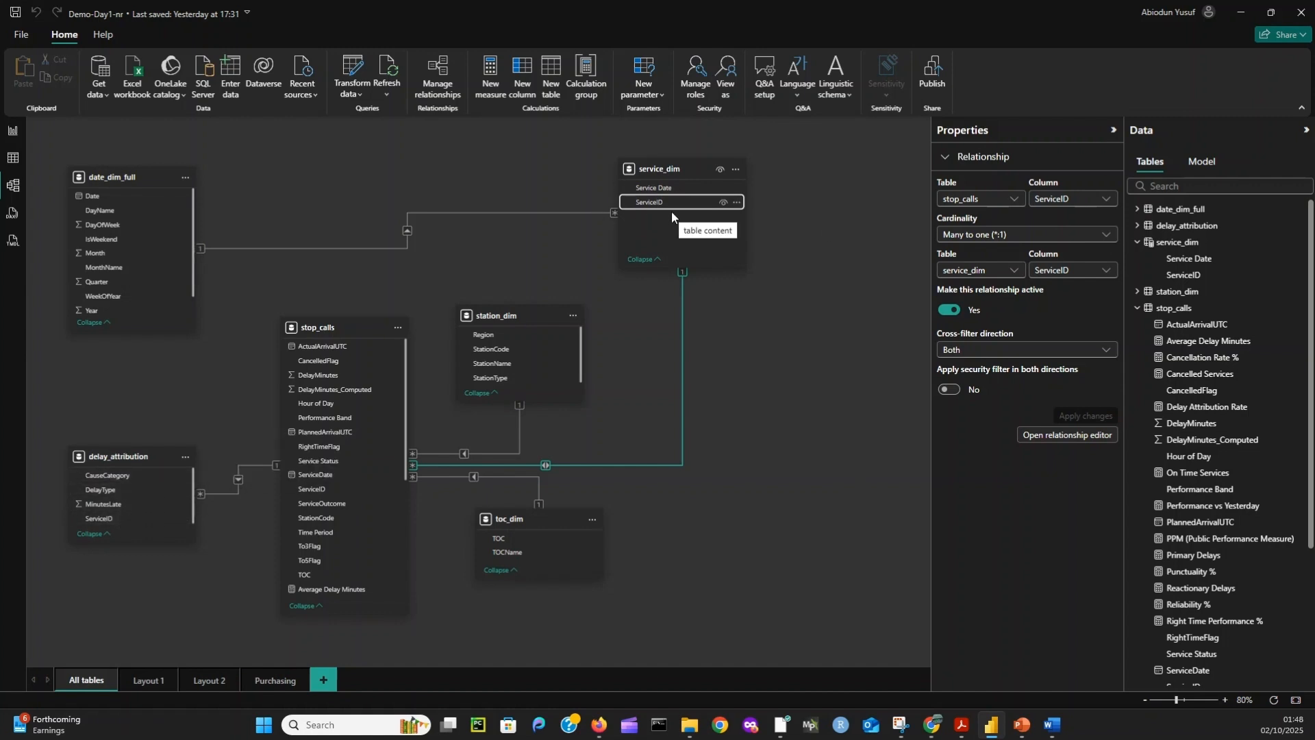
- Create an inactive one-to-many relationship from service_dim ServiceID to delay_attribution ServiceID with single cross-filter direction, and save the file
{"action": "left_click_drag", "start_coordinate": [677, 203], "coordinate": [127, 518]}
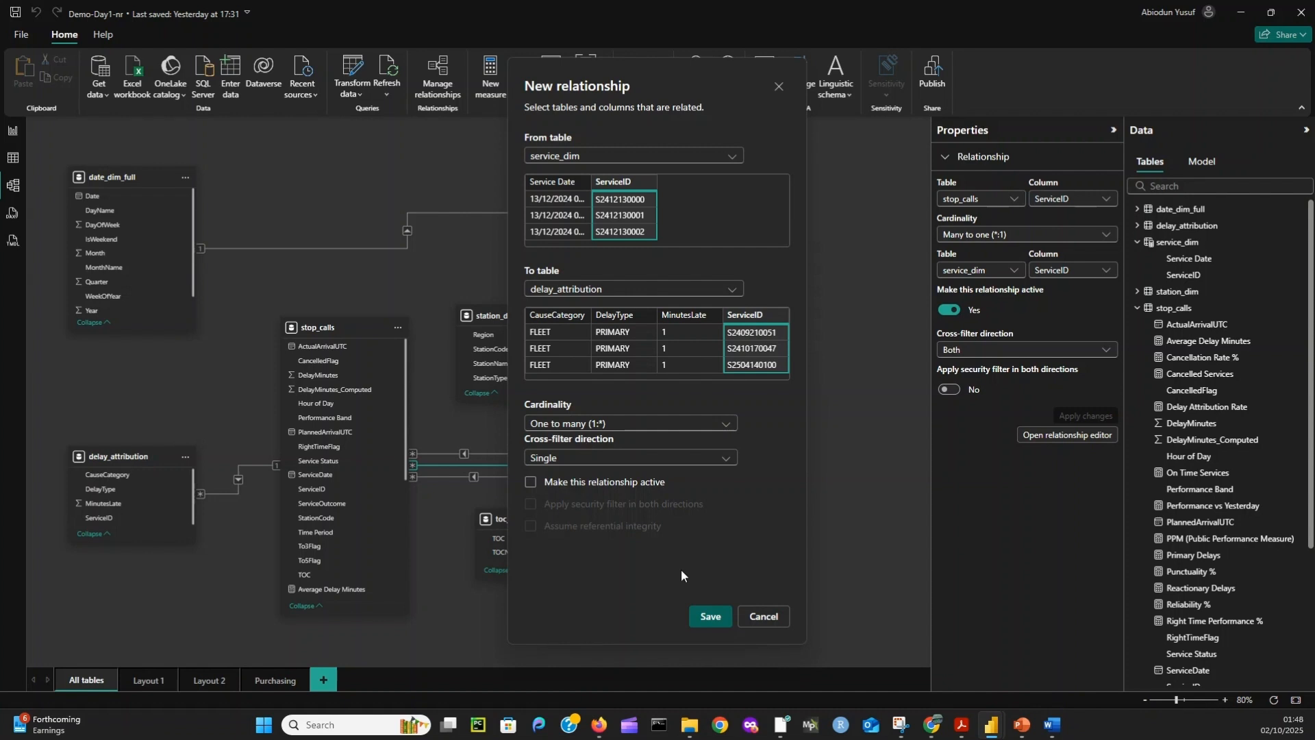
{"action": "left_click", "coordinate": [541, 482]}
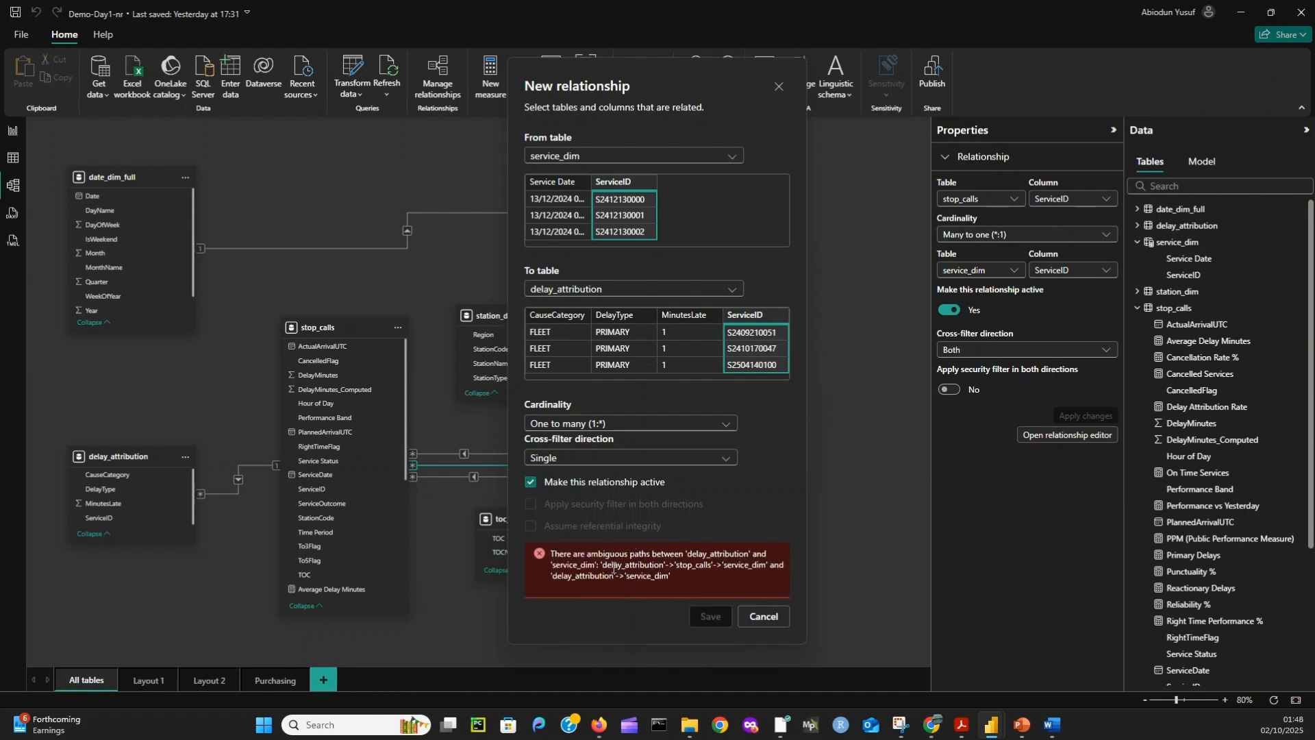
{"action": "left_click", "coordinate": [531, 483]}
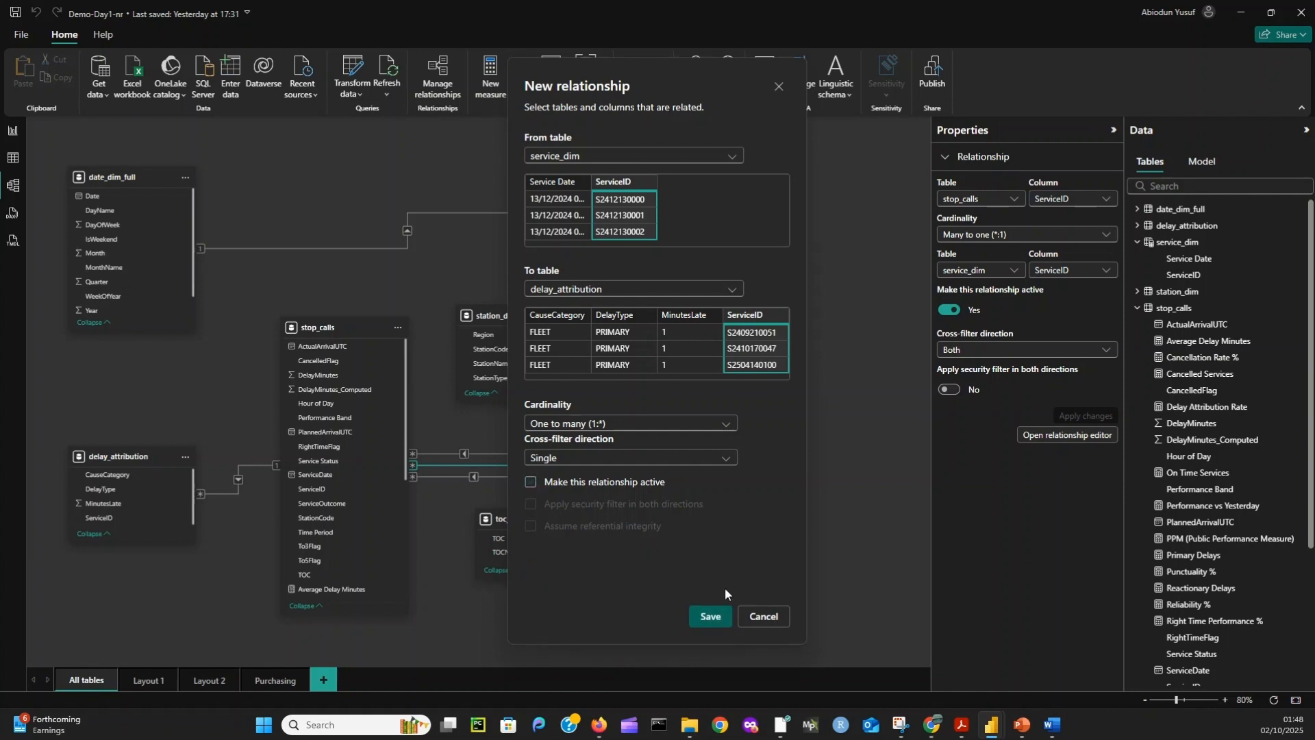
{"action": "left_click", "coordinate": [712, 617]}
{"action": "left_click", "coordinate": [429, 247]}
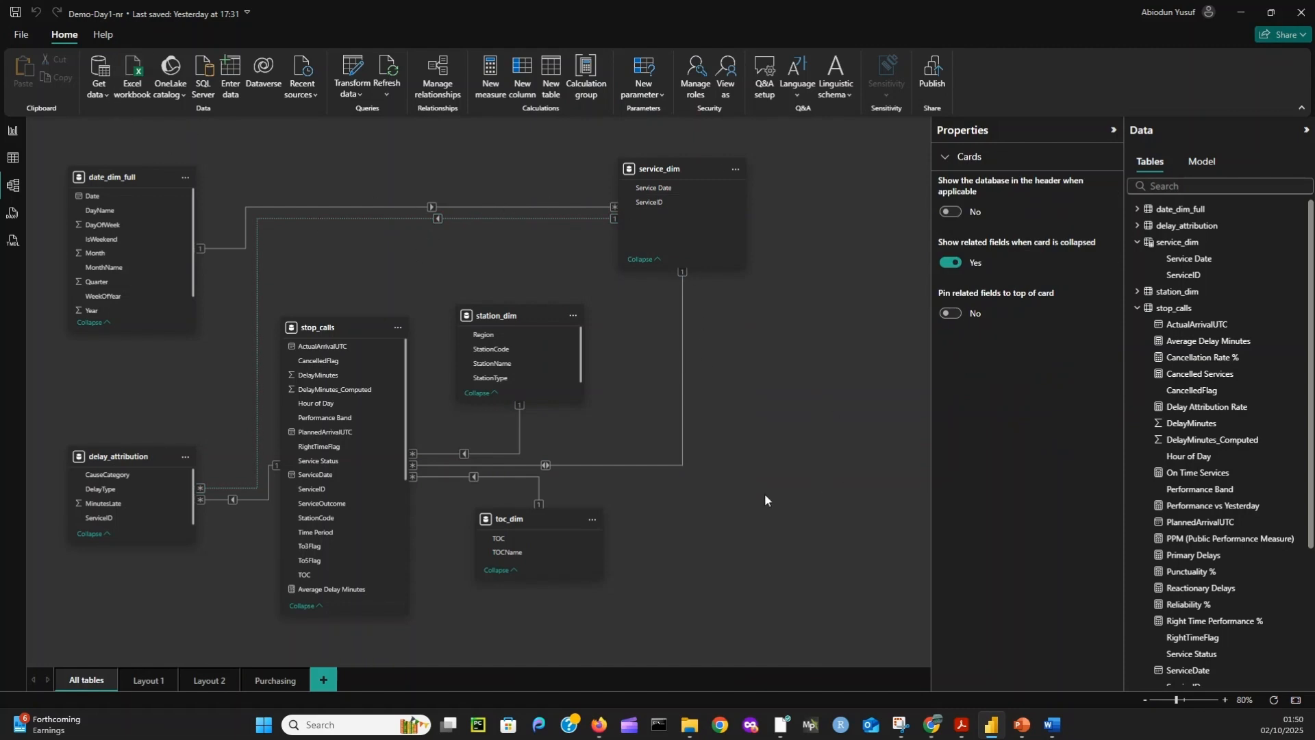
{"action": "key", "text": "ctrl+s"}
- Add Total Delay Minutes as the values of the Delay Cause Analysis report matrix, then resize and center the matrix below the charts
{"action": "left_click", "coordinate": [12, 130]}
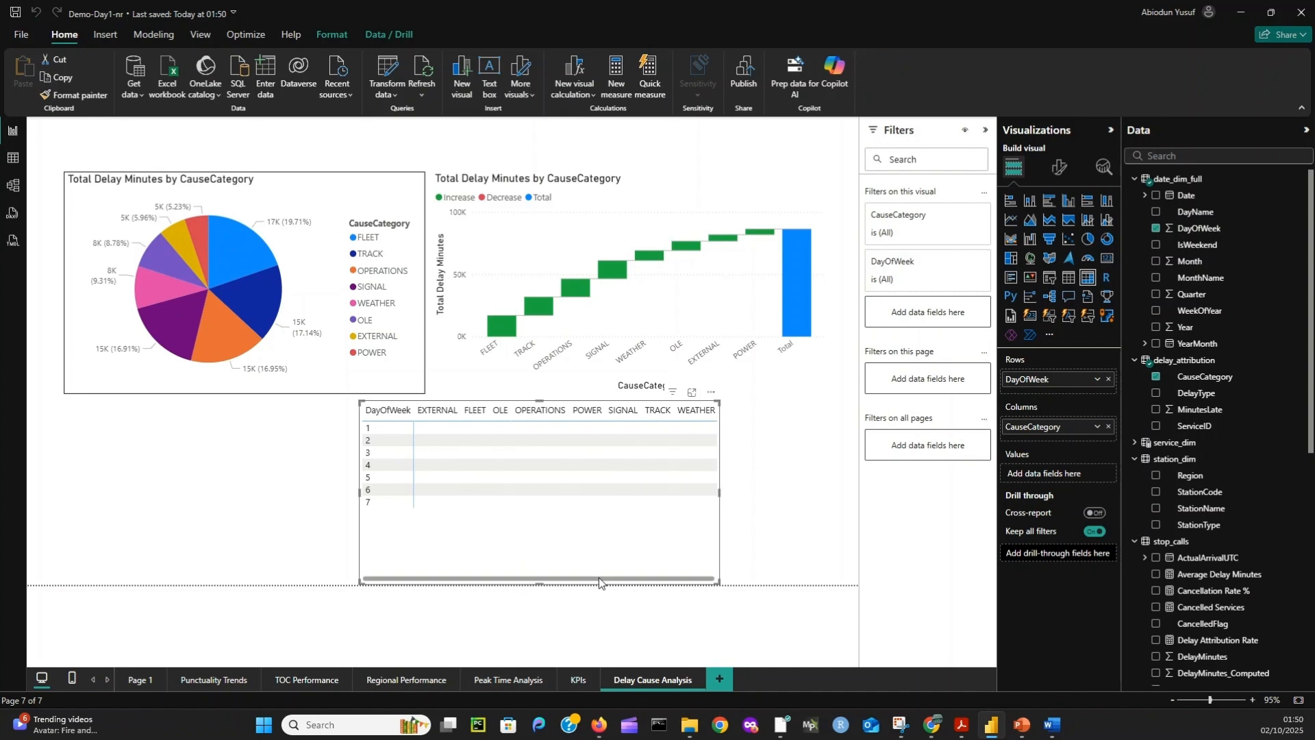
{"action": "left_click_drag", "start_coordinate": [599, 582], "coordinate": [531, 520]}
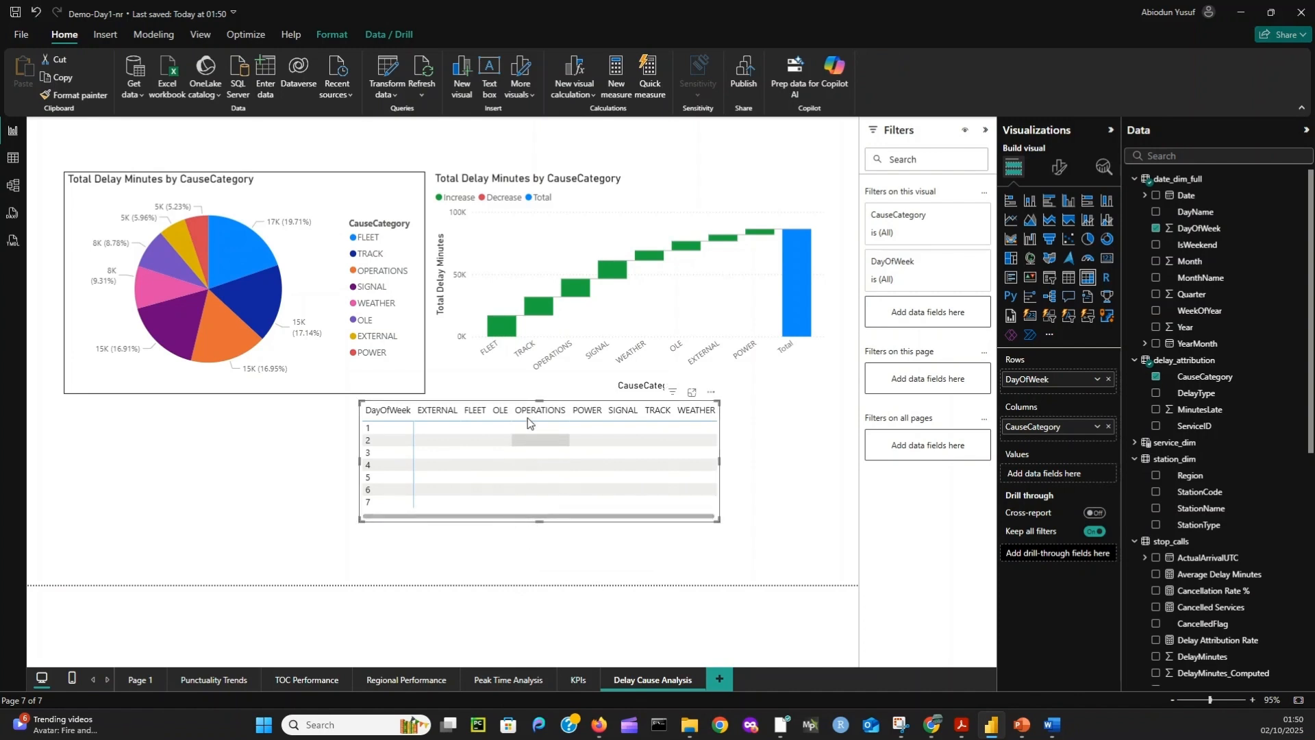
{"action": "left_click_drag", "start_coordinate": [431, 407], "coordinate": [381, 422]}
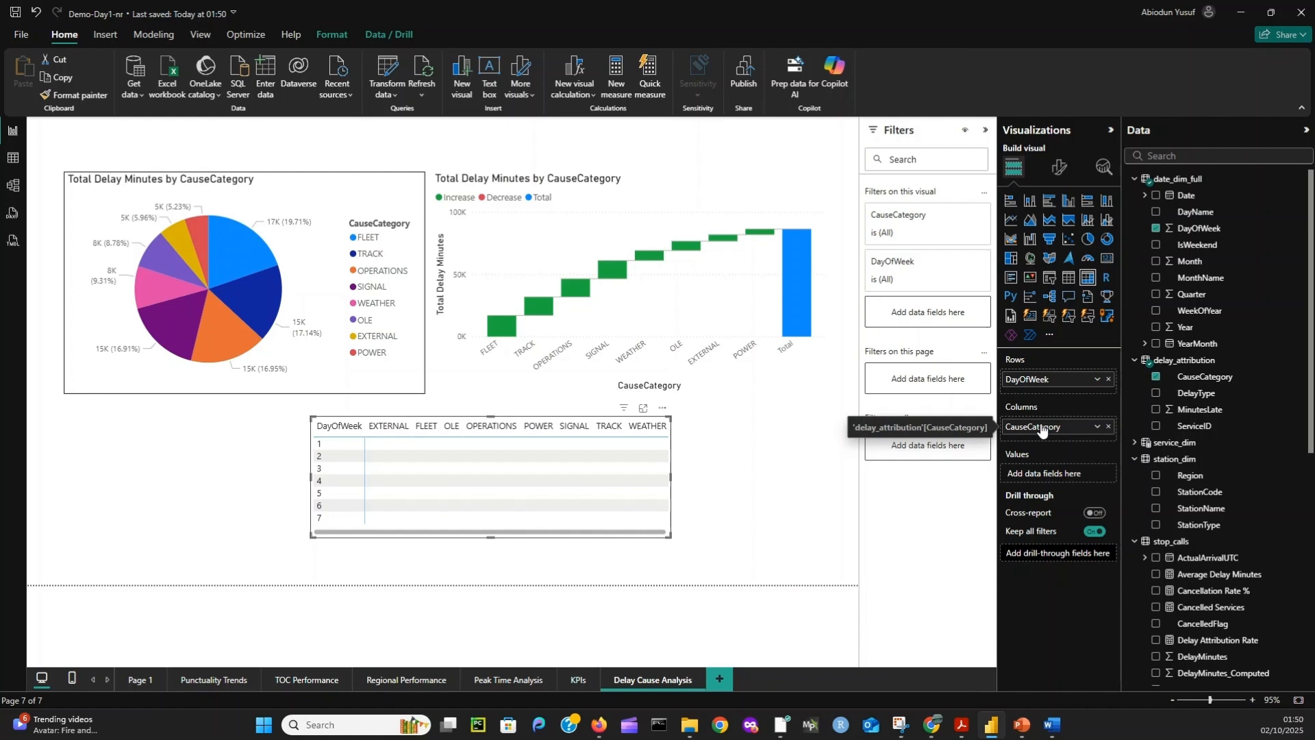
{"action": "scroll", "coordinate": [1205, 480], "scroll_direction": "down", "scroll_amount": 6}
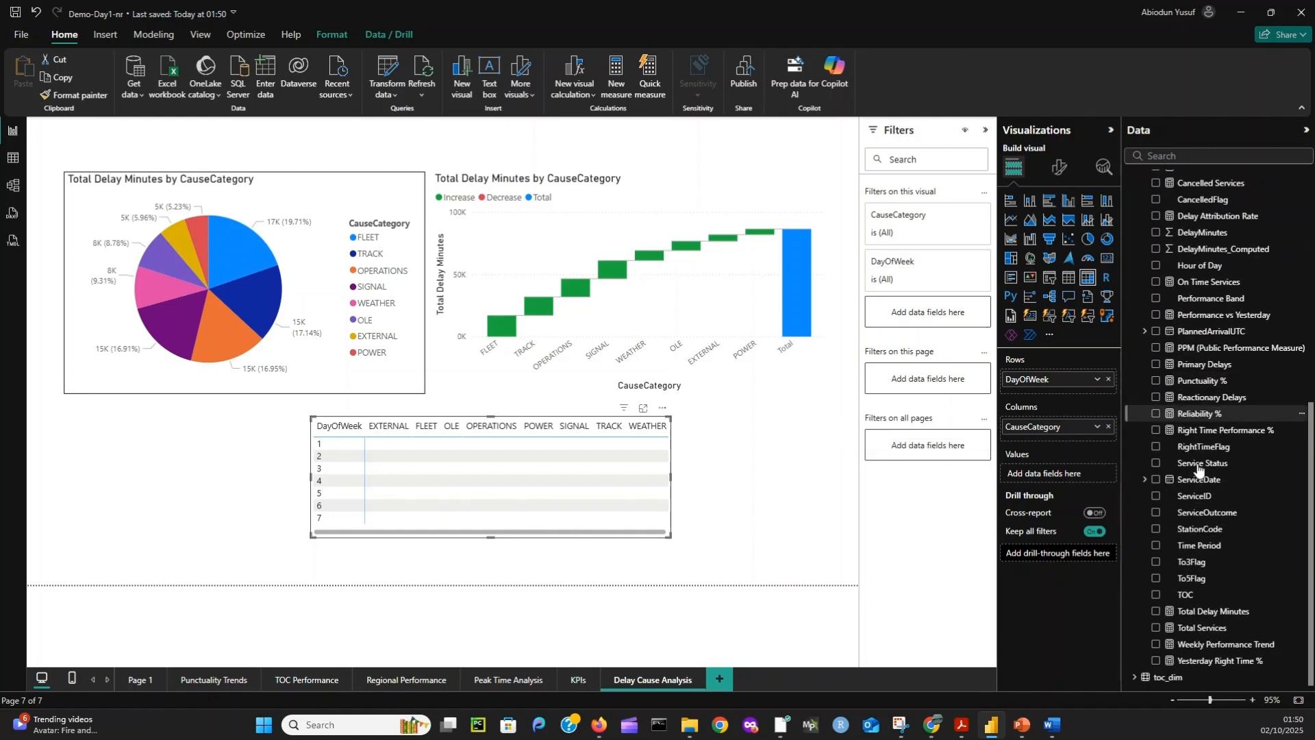
{"action": "left_click_drag", "start_coordinate": [1199, 613], "coordinate": [1059, 473]}
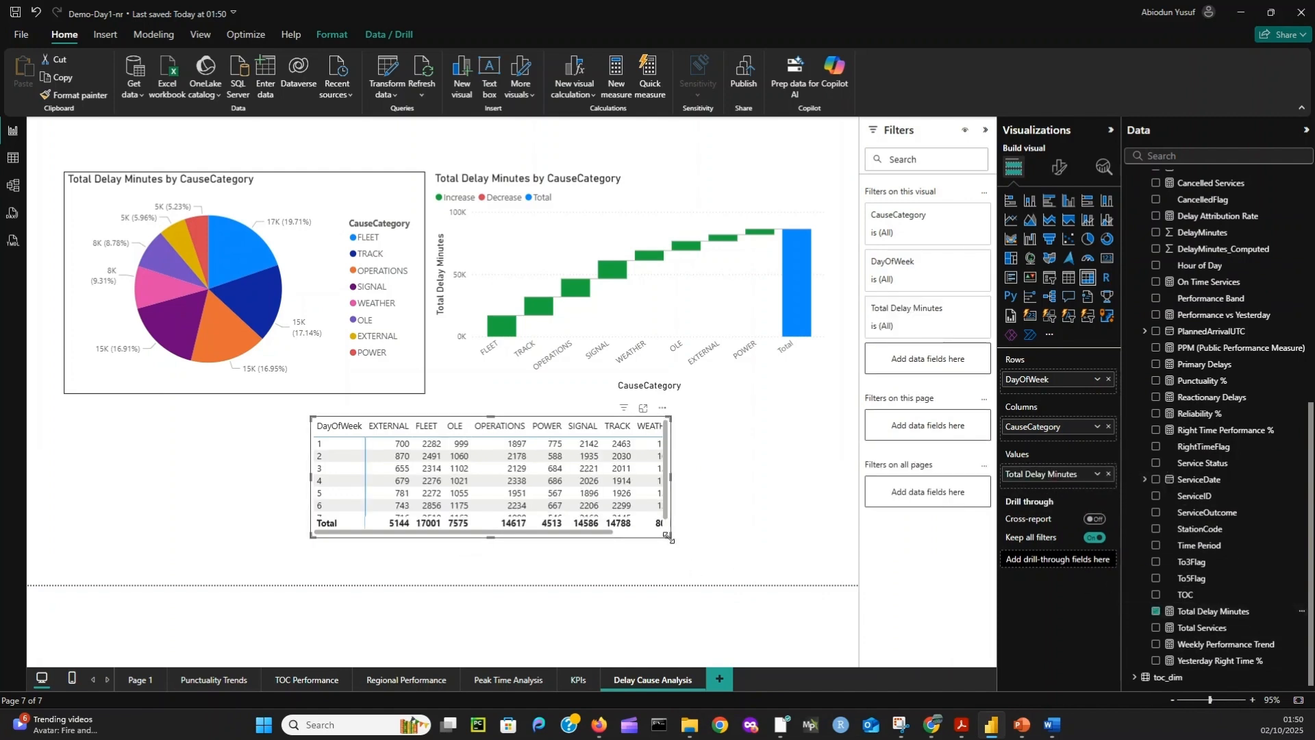
{"action": "left_click_drag", "start_coordinate": [668, 537], "coordinate": [719, 546]}
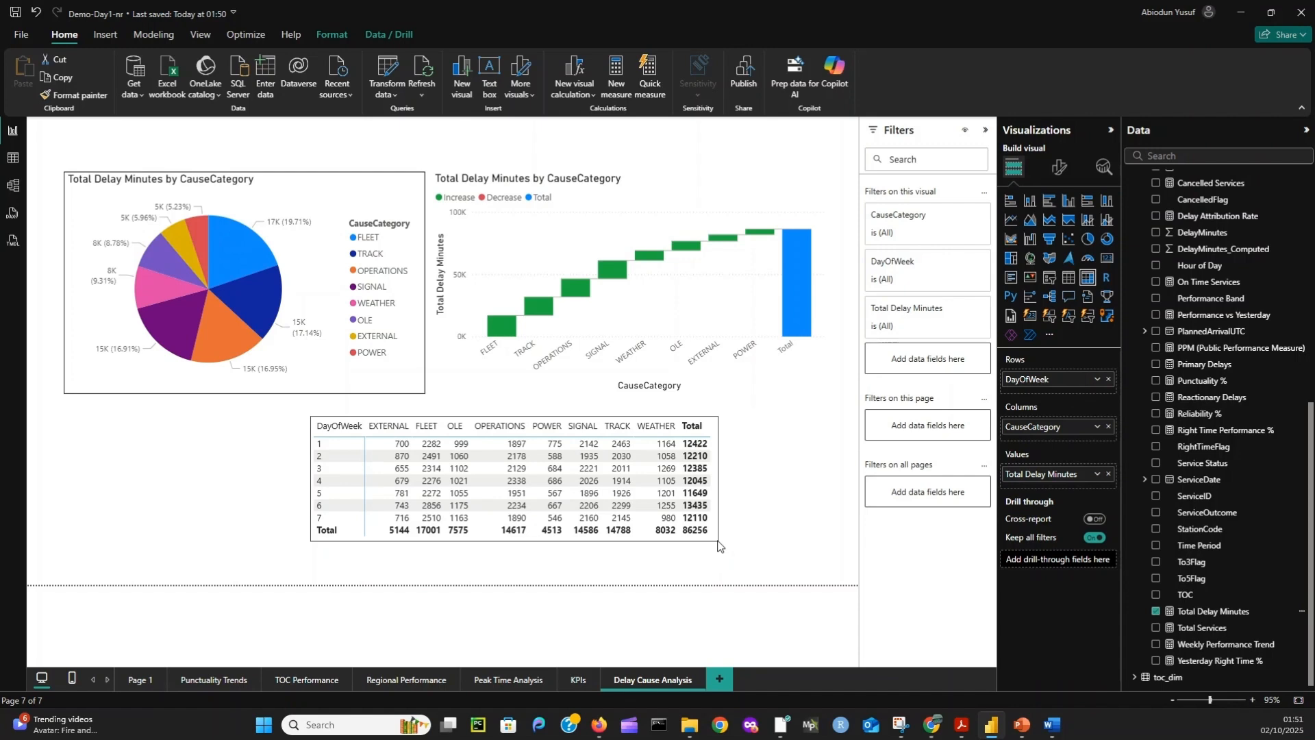
{"action": "left_click_drag", "start_coordinate": [329, 421], "coordinate": [349, 432]}
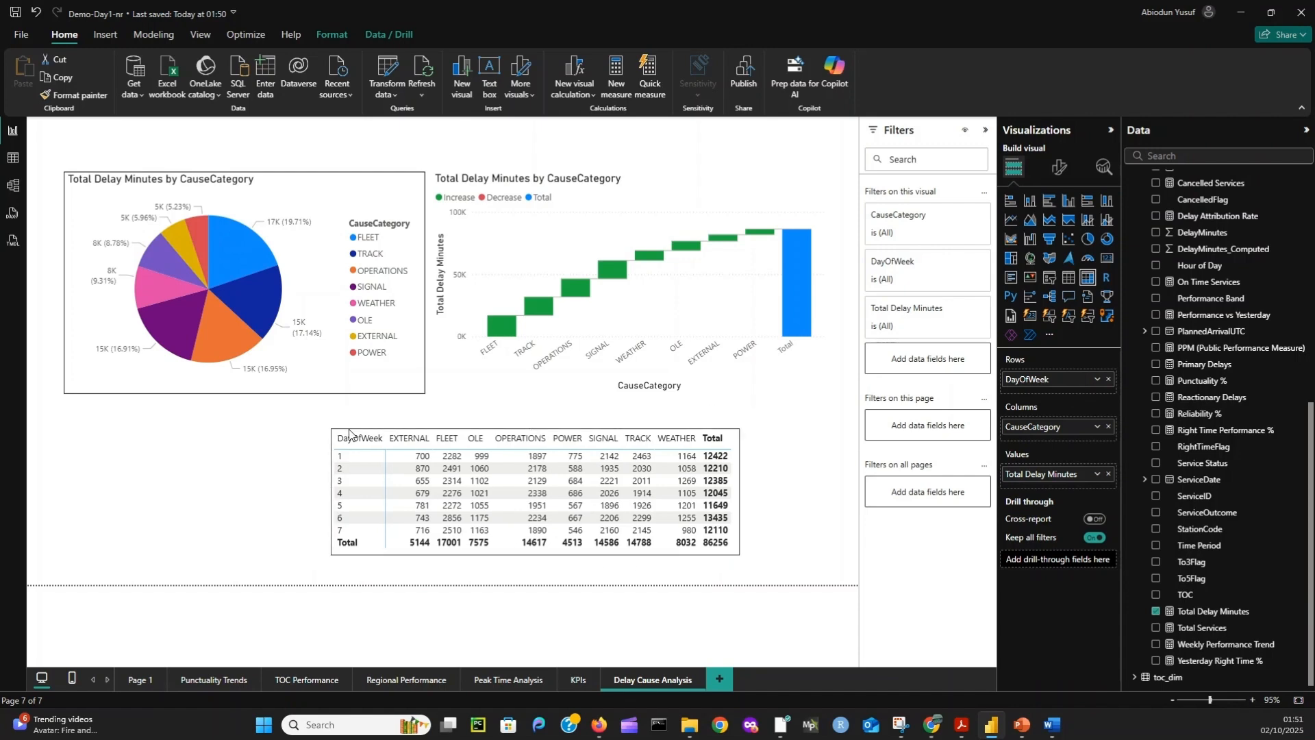
- Turn on the visual border and shadow effects for the delay matrix
{"action": "left_click", "coordinate": [1060, 167]}
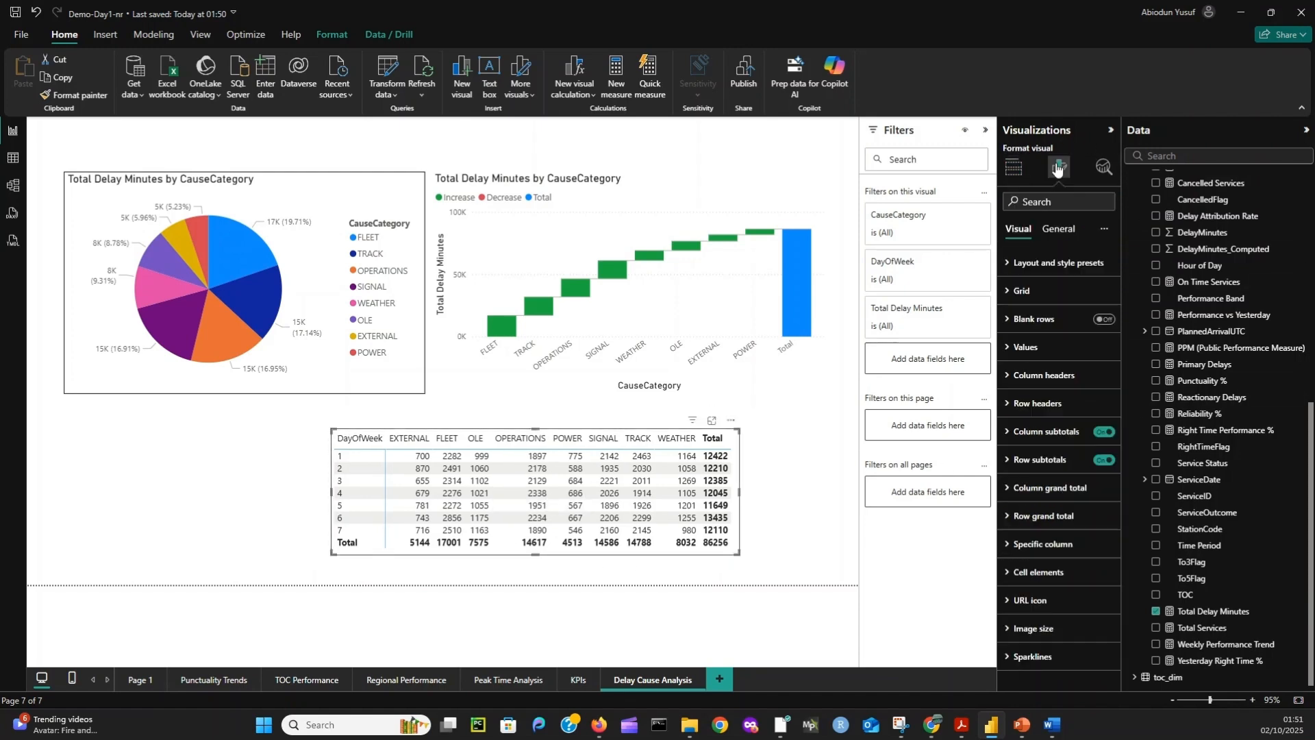
{"action": "left_click", "coordinate": [1056, 229]}
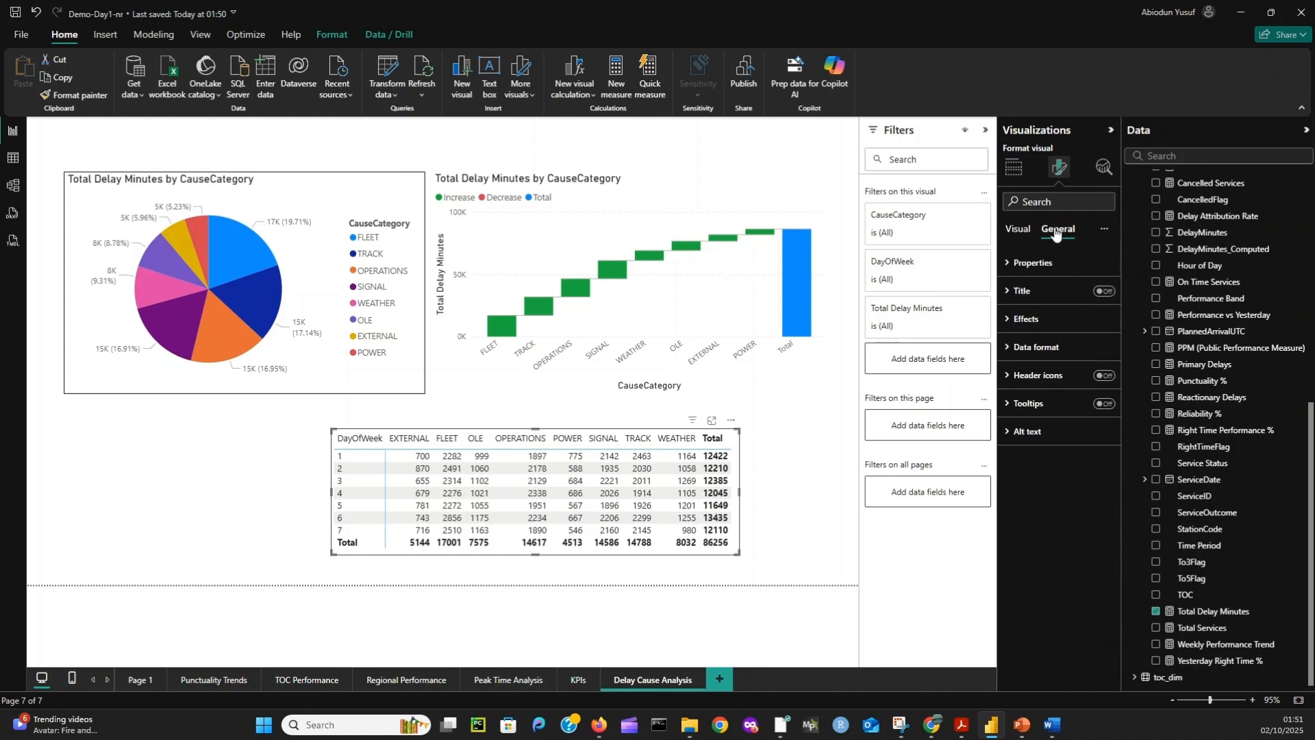
{"action": "left_click", "coordinate": [1055, 320]}
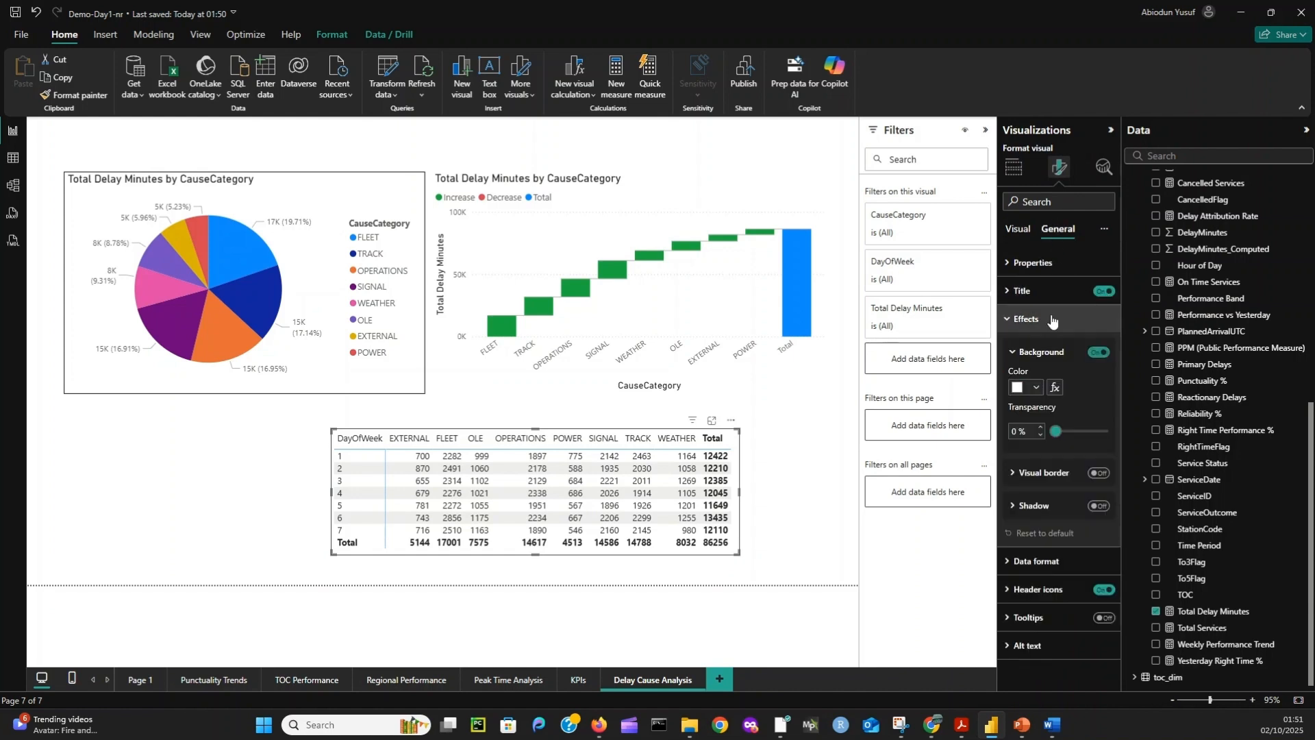
{"action": "left_click", "coordinate": [1098, 474]}
{"action": "left_click", "coordinate": [1099, 507]}
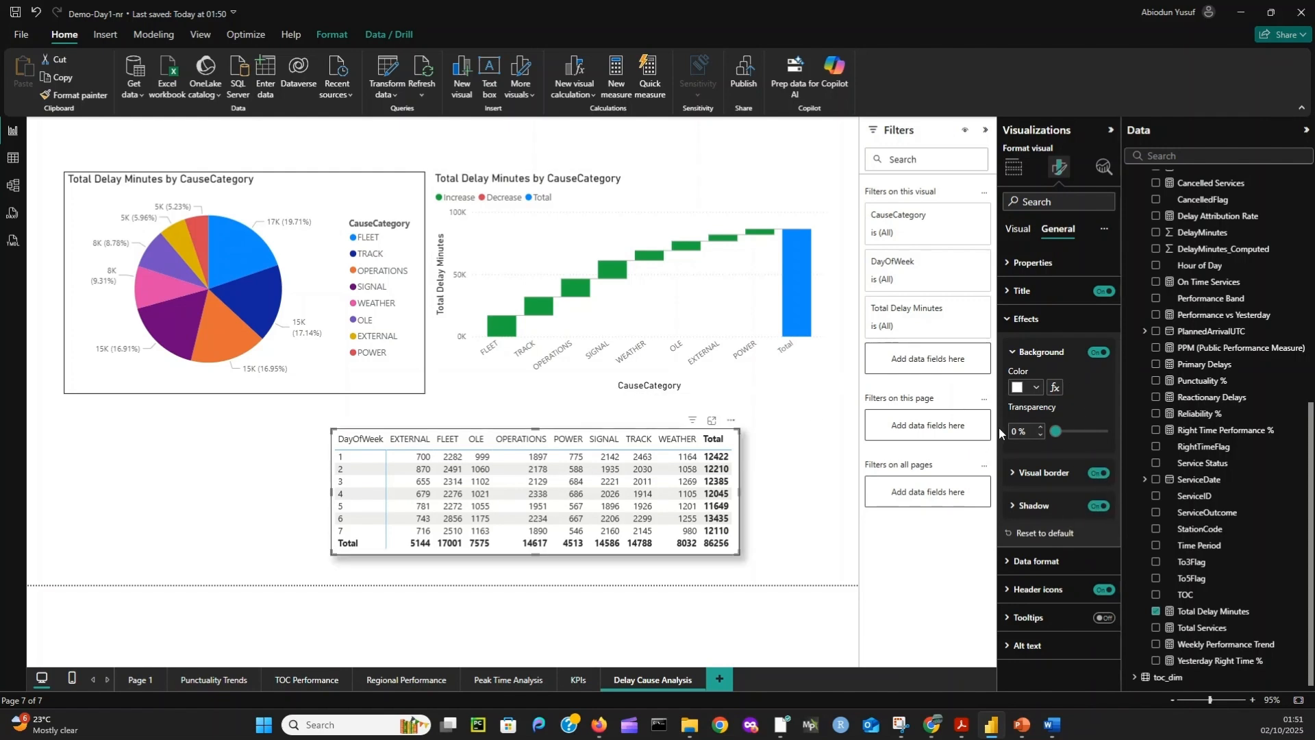
- Title the matrix "Delay Patterns by Day of Week" and make it slightly taller to fit all its rows
{"action": "left_click", "coordinate": [1022, 291]}
{"action": "left_click", "coordinate": [1033, 359]}
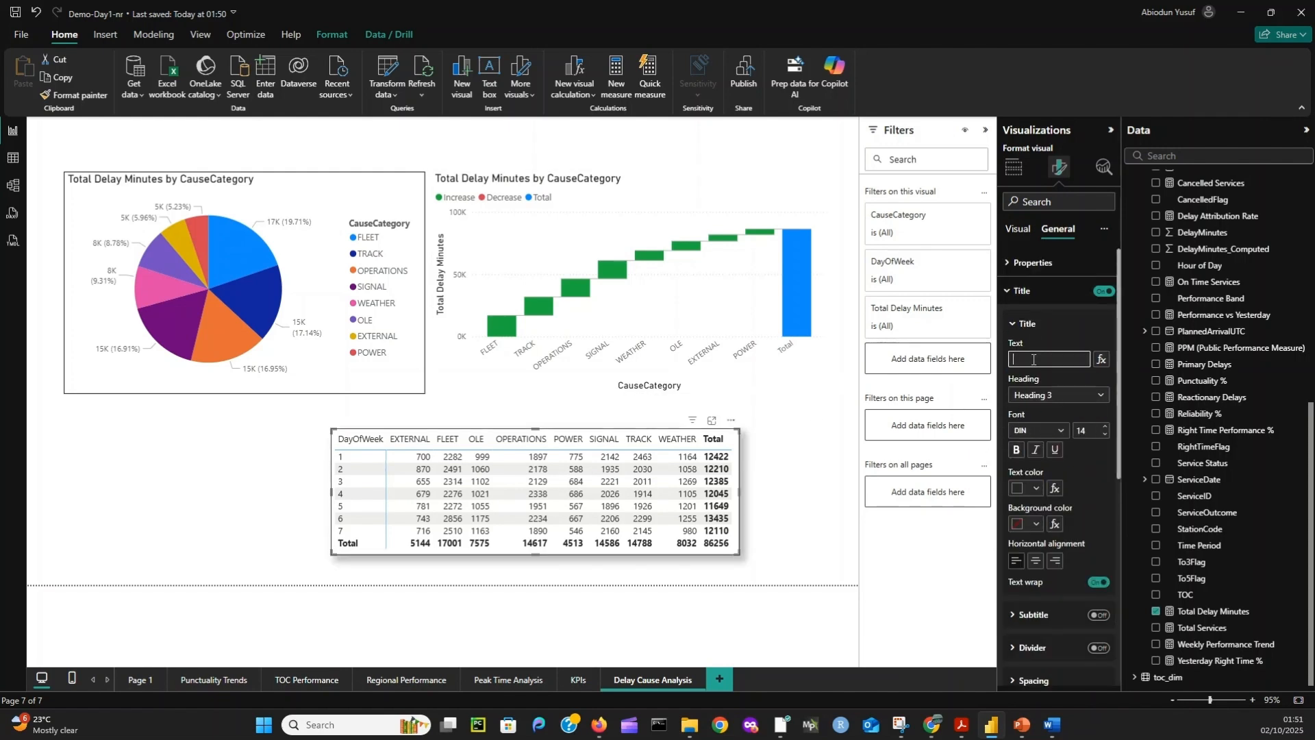
{"action": "type", "text": "Delay Patterns by"}
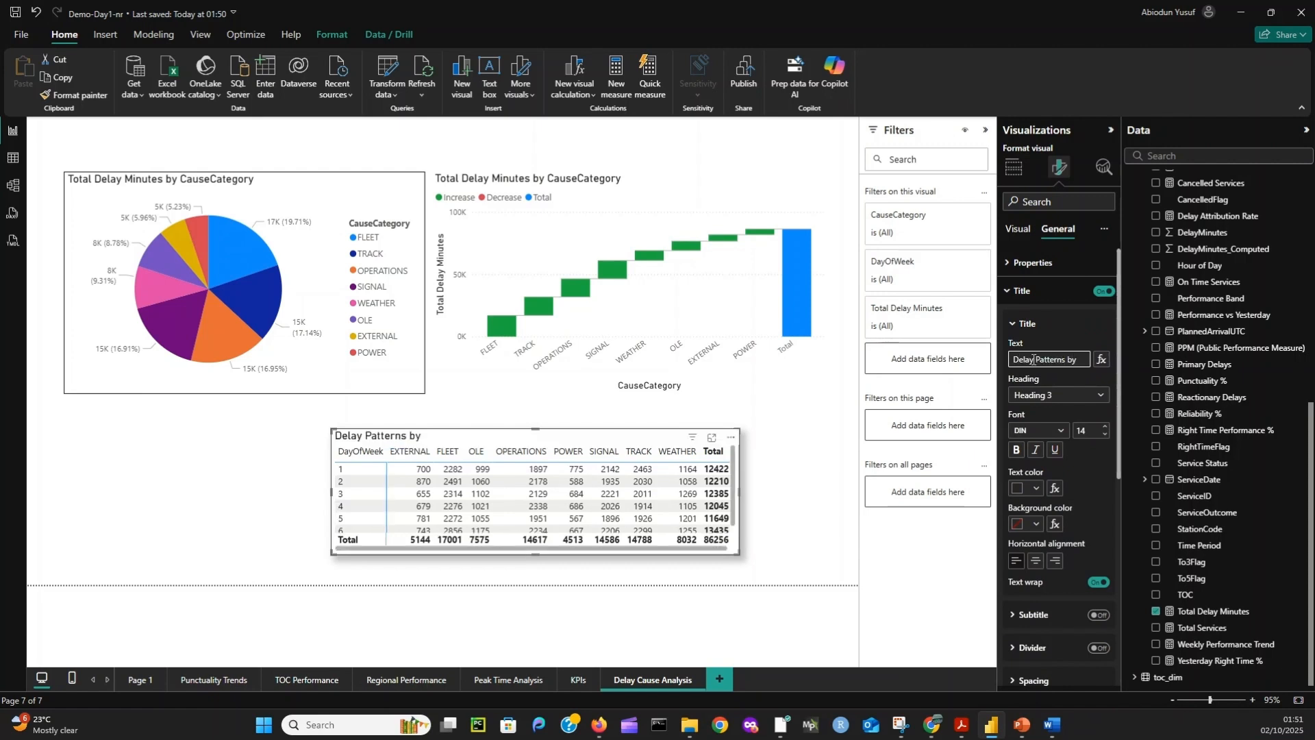
{"action": "type", "text": " Day of Week"}
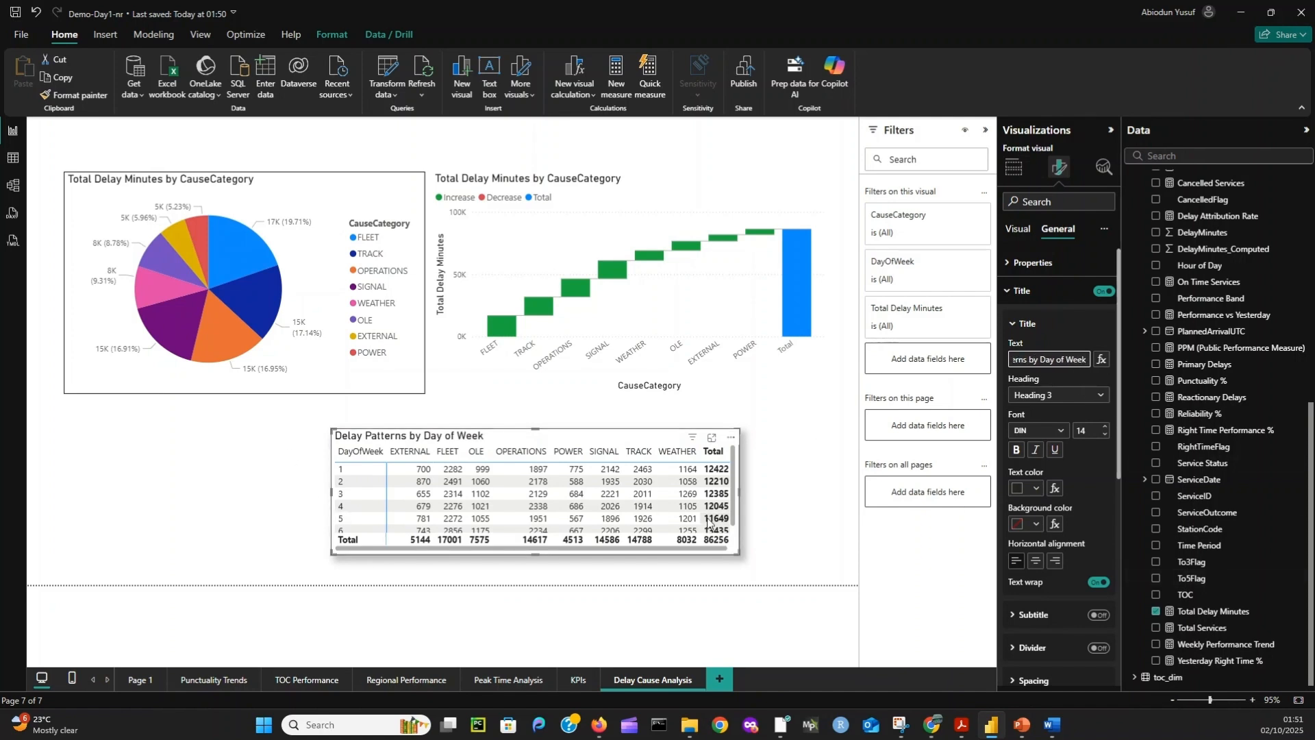
{"action": "scroll", "coordinate": [515, 500], "scroll_direction": "down", "scroll_amount": 1}
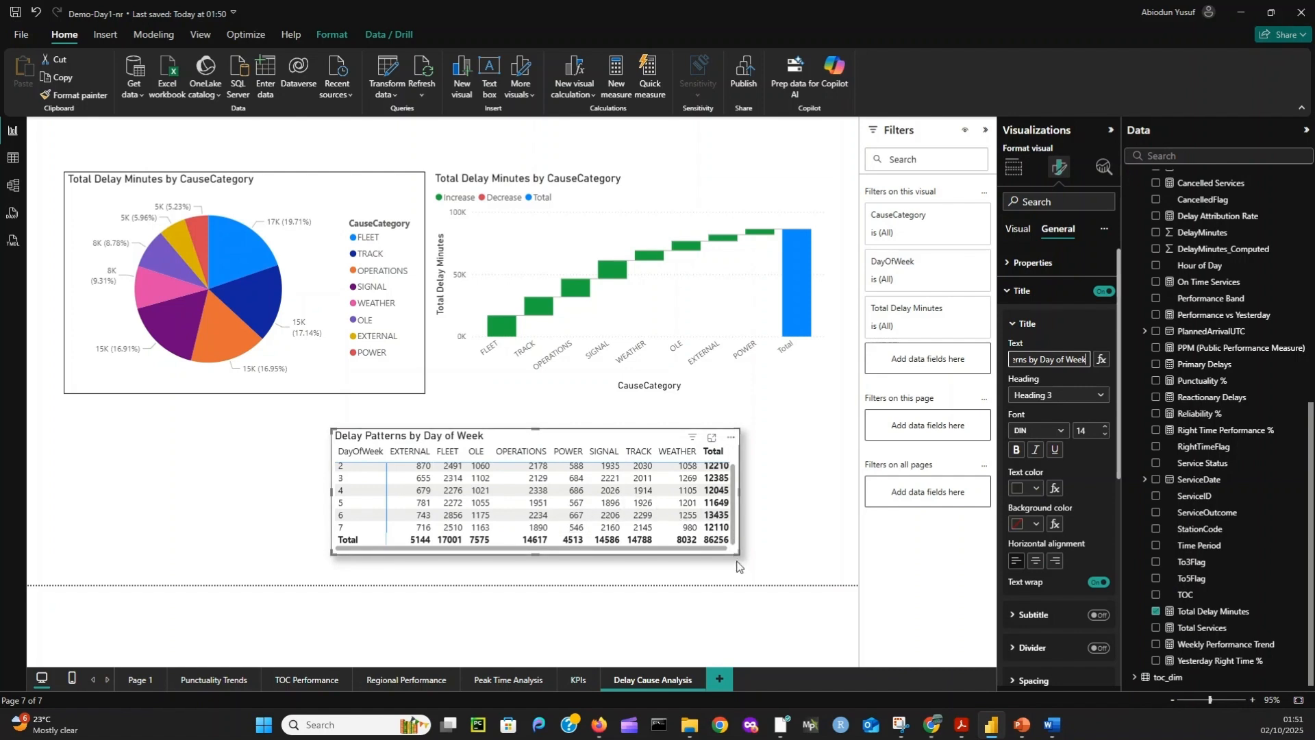
{"action": "mouse_move", "coordinate": [738, 554]}
{"action": "left_mouse_down"}
{"action": "mouse_move", "coordinate": [732, 583]}
{"action": "mouse_move", "coordinate": [740, 566]}
{"action": "left_mouse_up"}
- Center the matrix title horizontally, make it bold and underlined, and deselect the visual
{"action": "left_click", "coordinate": [1036, 561]}
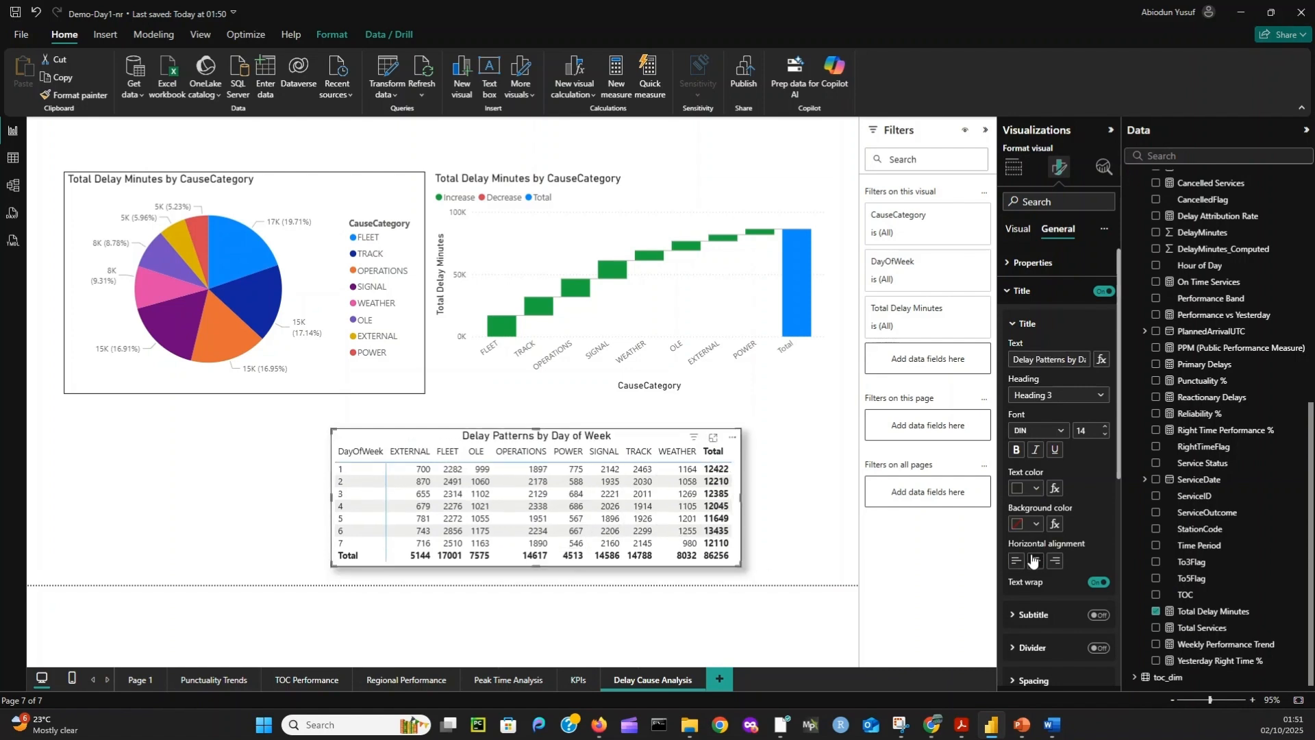
{"action": "left_click", "coordinate": [1056, 450]}
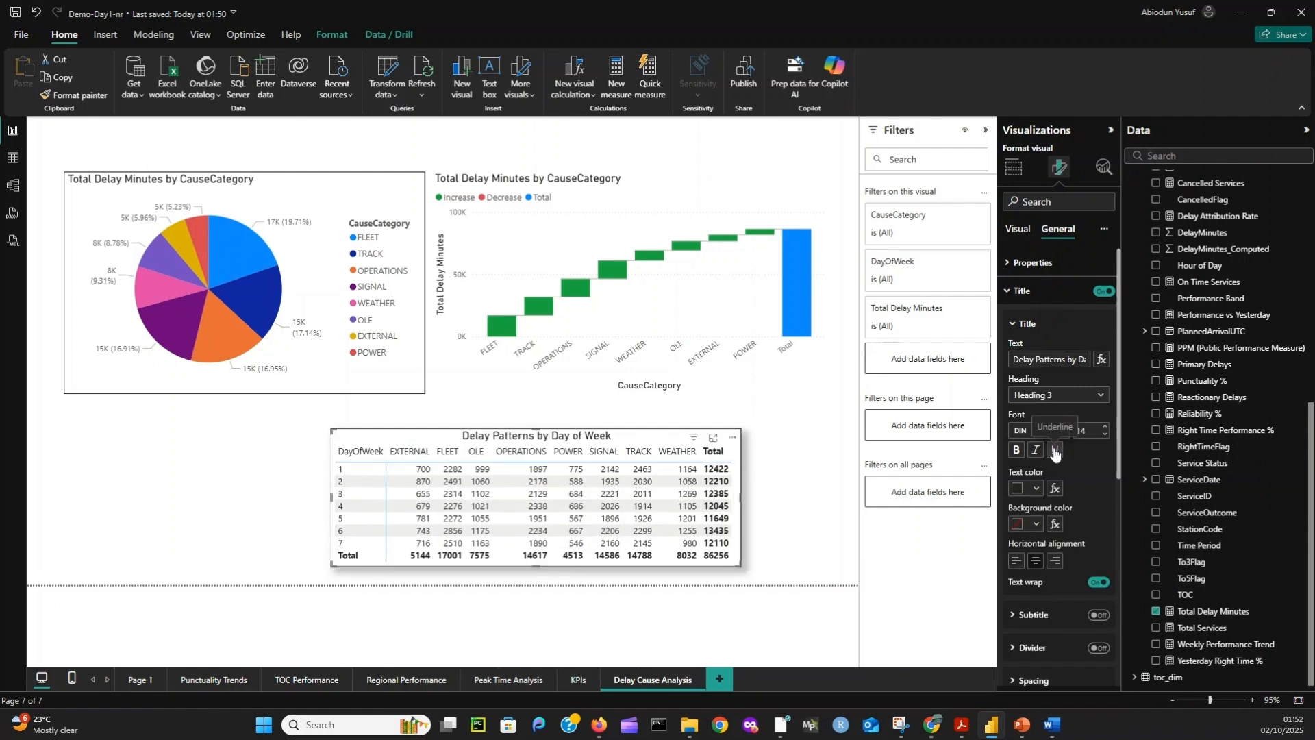
{"action": "left_click", "coordinate": [1017, 451]}
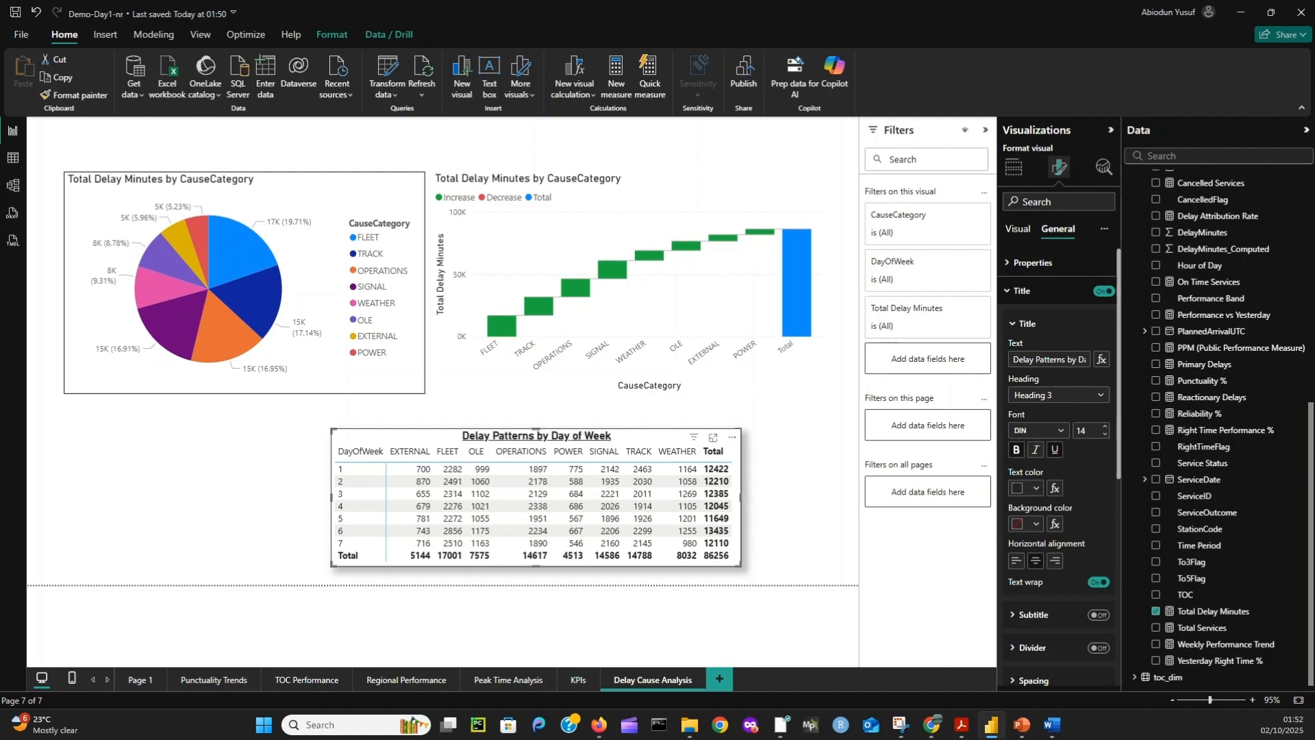
{"action": "left_click", "coordinate": [788, 514]}
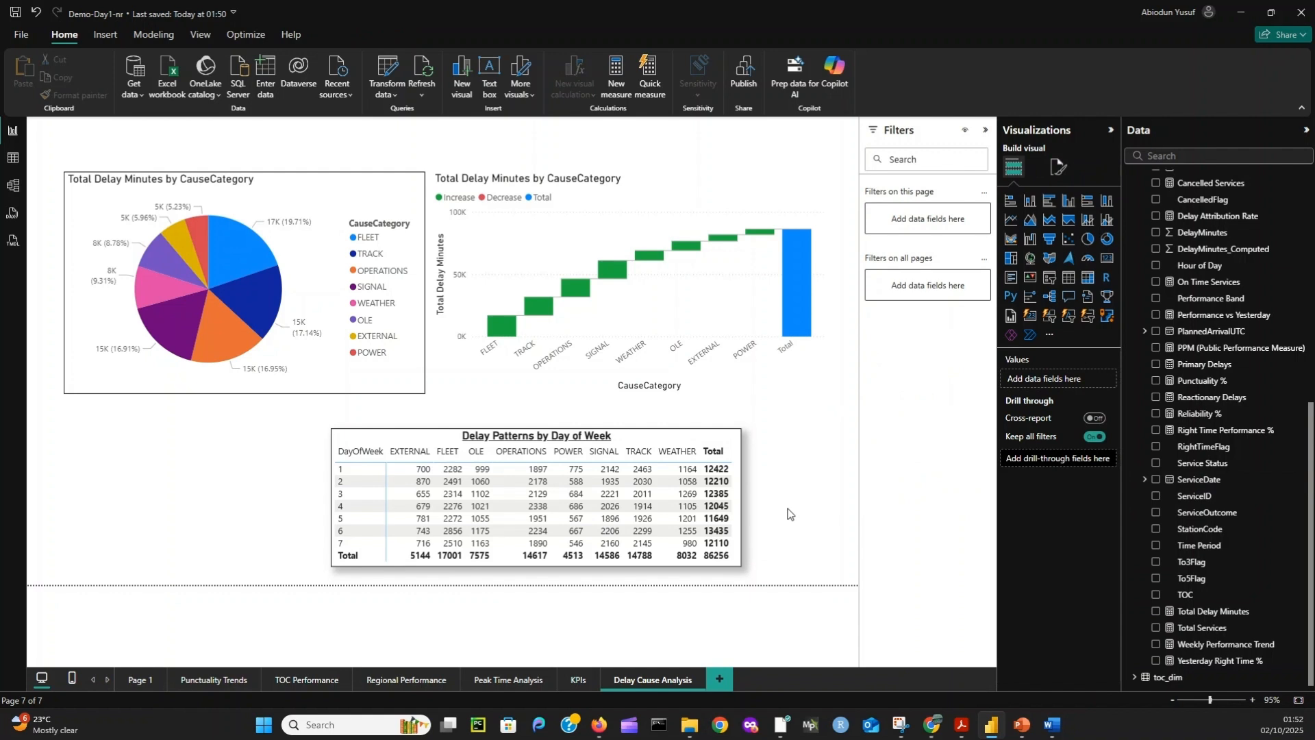